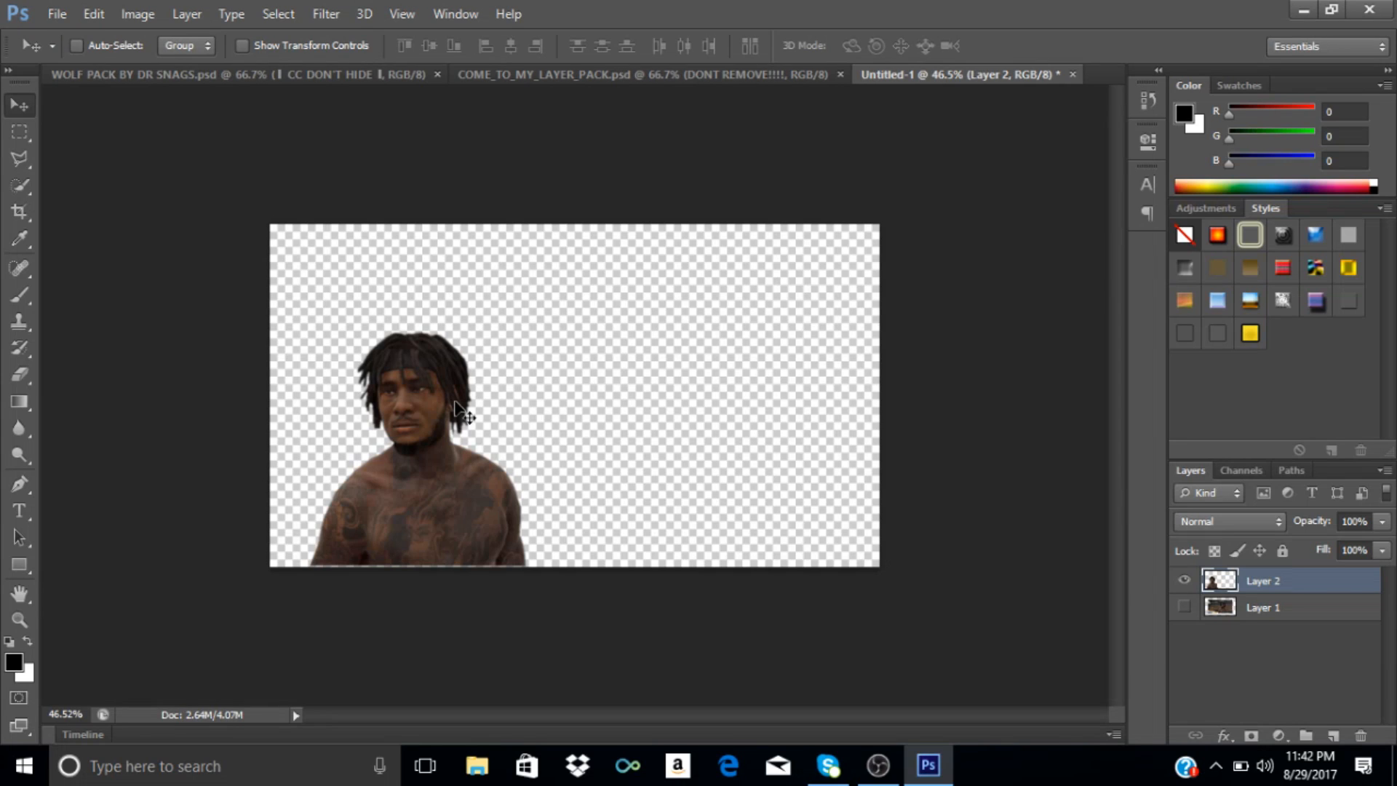
Enlarge the cutout figure on Layer 2 to about 145% width and 149% height, placing it against the canvas's left edge.
{"action": "key", "text": "ctrl+t"}
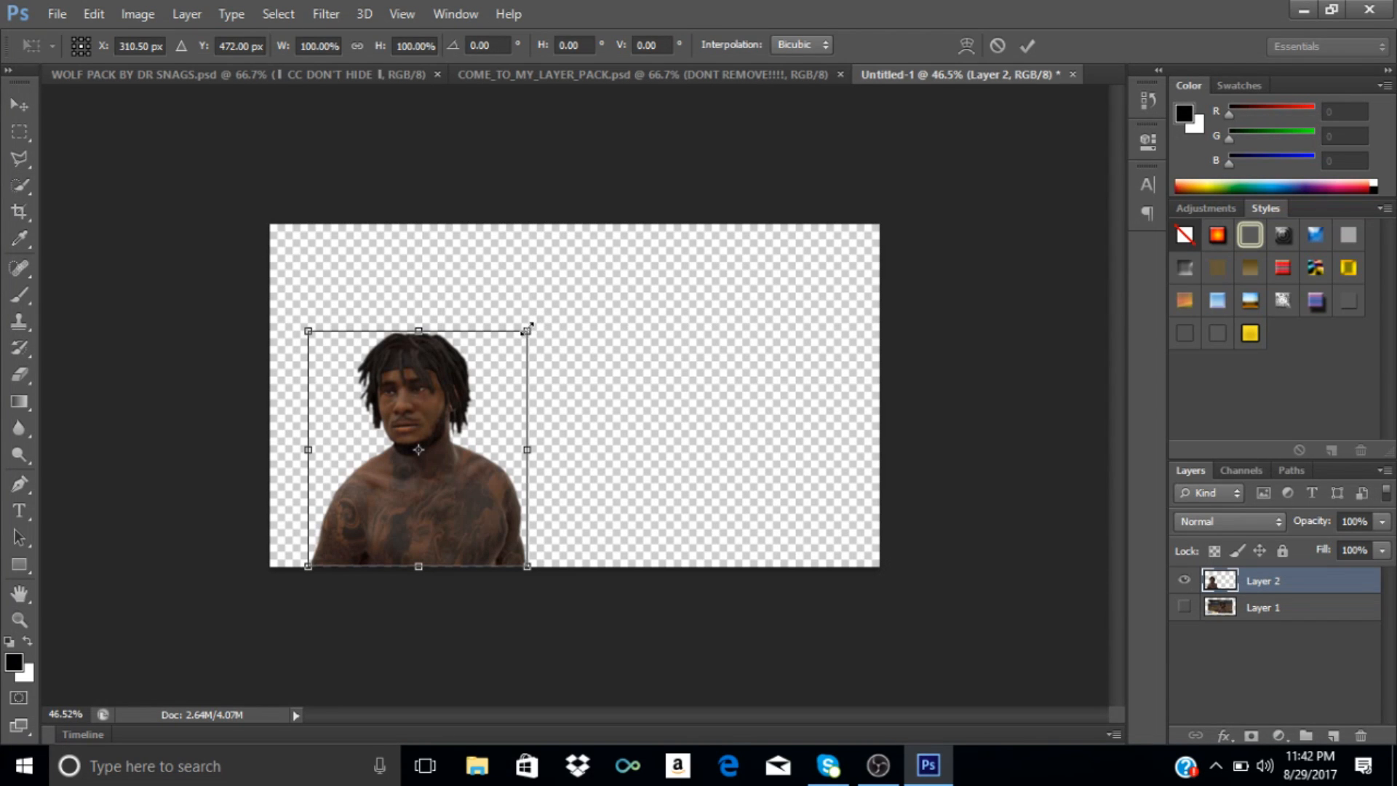
{"action": "left_click_drag", "start_coordinate": [534, 321], "coordinate": [591, 260]}
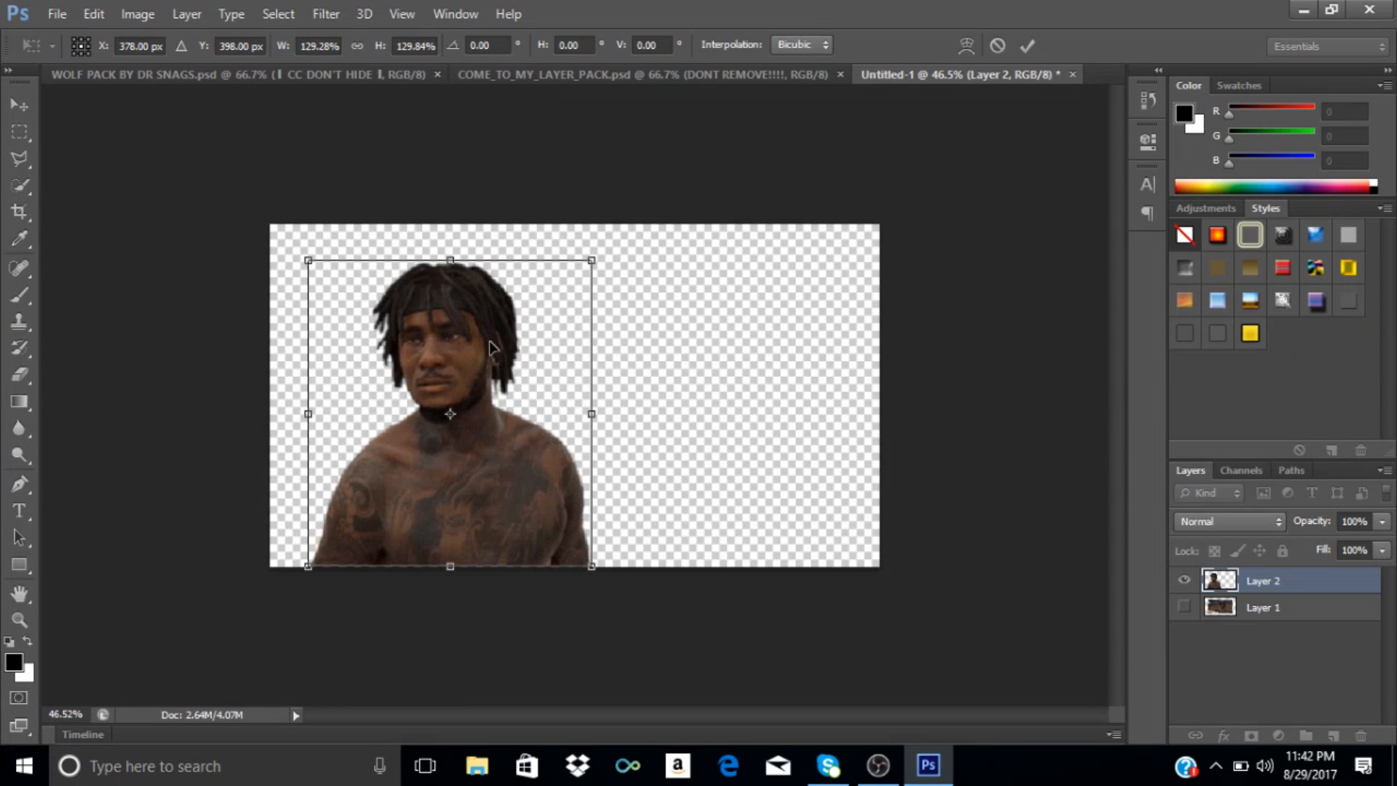
{"action": "left_click_drag", "start_coordinate": [499, 347], "coordinate": [421, 337]}
{"action": "left_click_drag", "start_coordinate": [553, 270], "coordinate": [582, 232]}
{"action": "left_click_drag", "start_coordinate": [440, 307], "coordinate": [427, 302]}
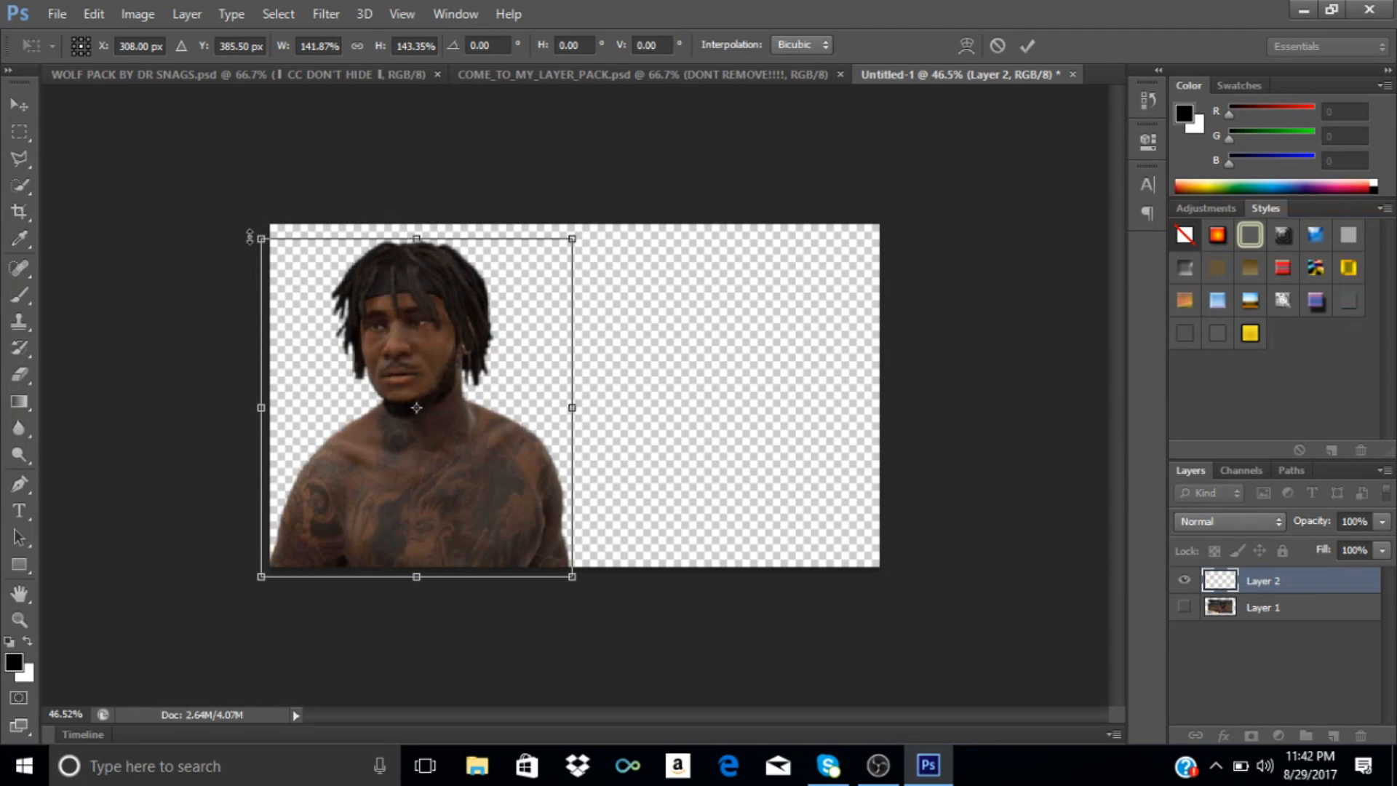
{"action": "left_click_drag", "start_coordinate": [262, 239], "coordinate": [251, 223]}
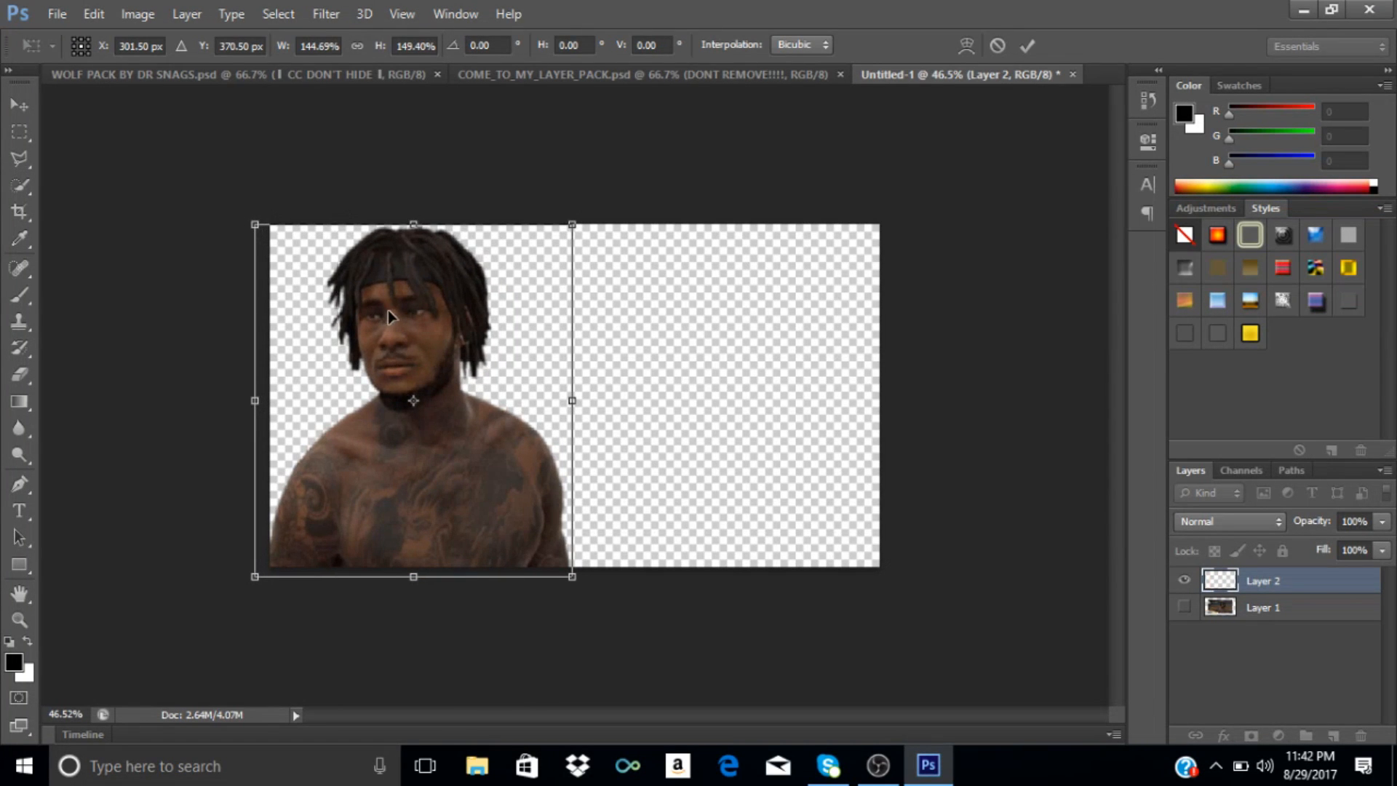
{"action": "left_click_drag", "start_coordinate": [387, 310], "coordinate": [373, 307]}
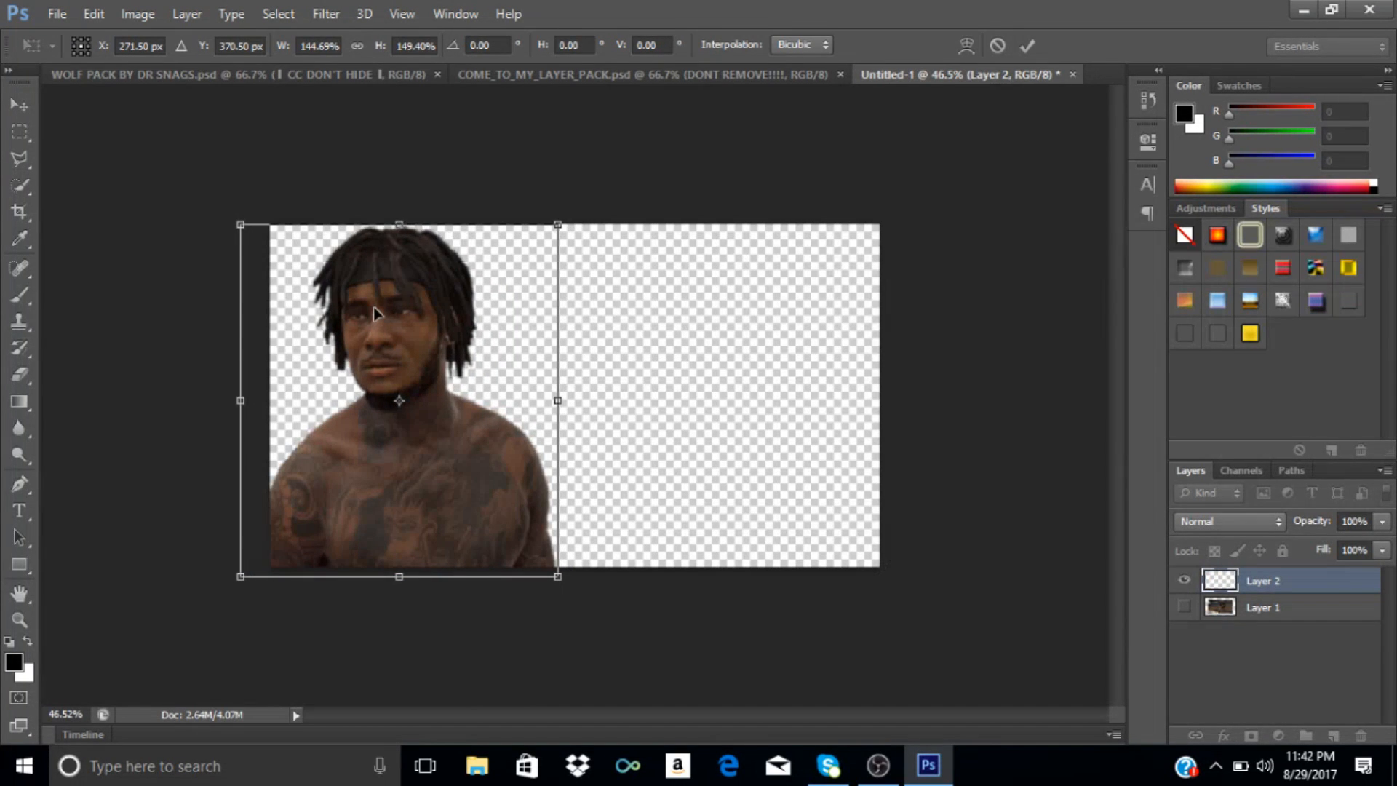
{"action": "left_click", "coordinate": [1027, 45]}
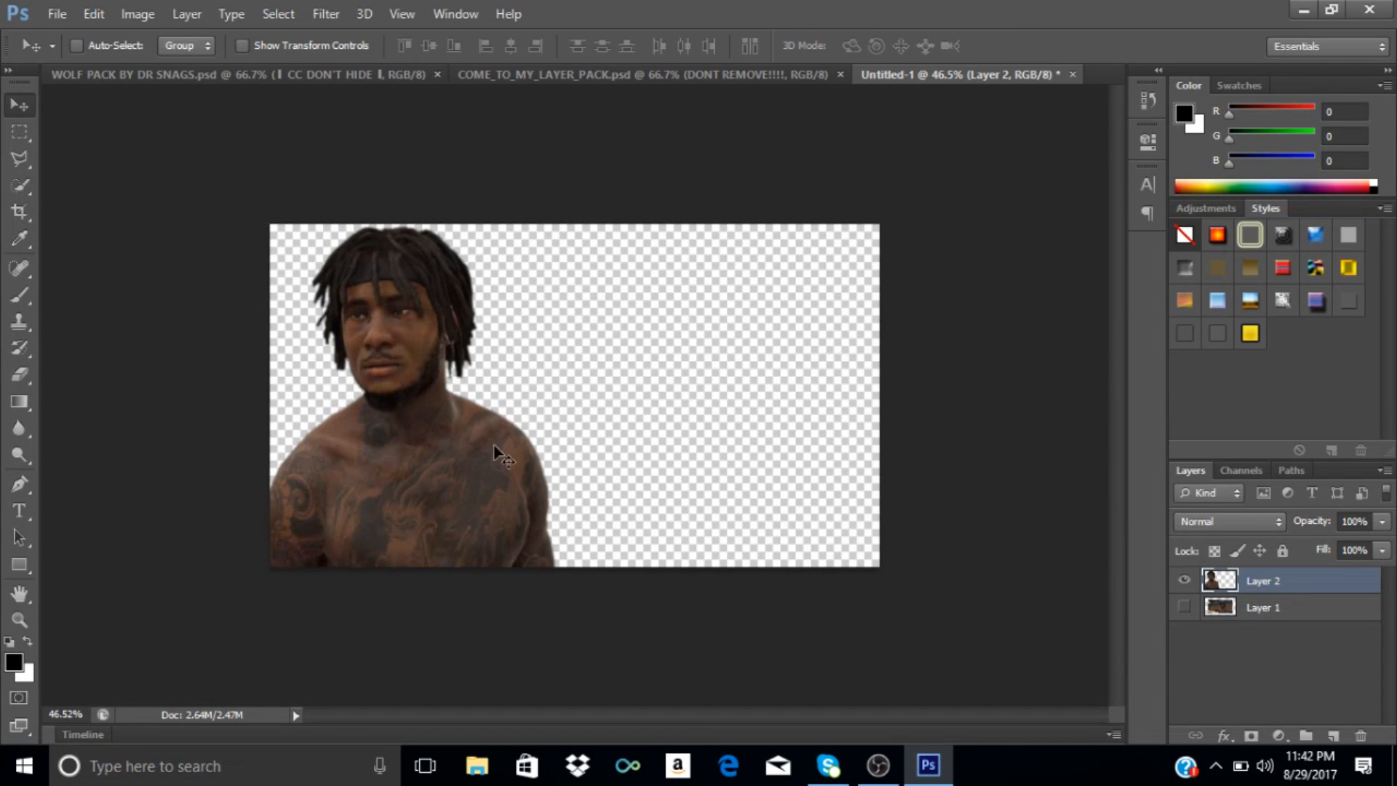
Apply the Topaz Adjust 5 filter to the cutout figure on Layer 2.
{"action": "left_click", "coordinate": [344, 8]}
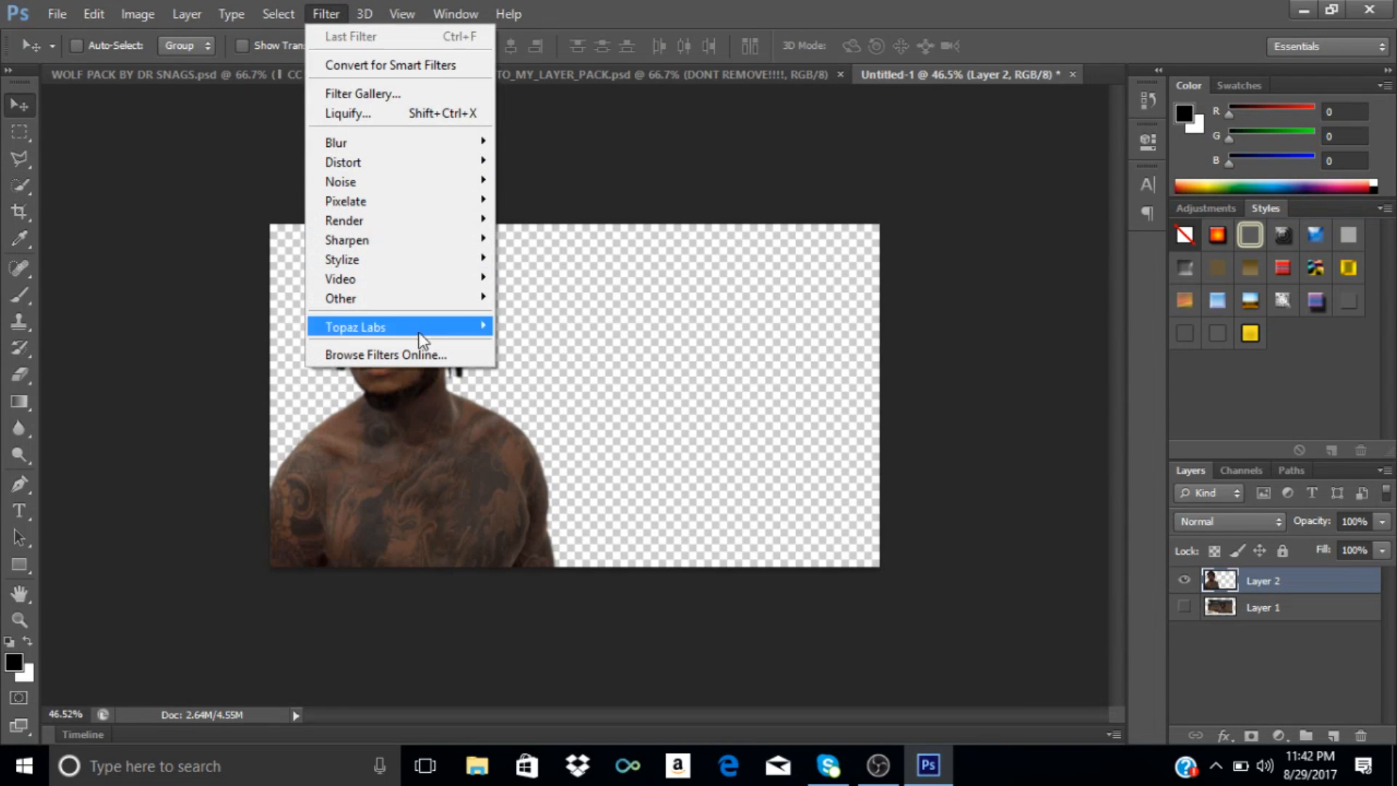
{"action": "mouse_move", "coordinate": [448, 324]}
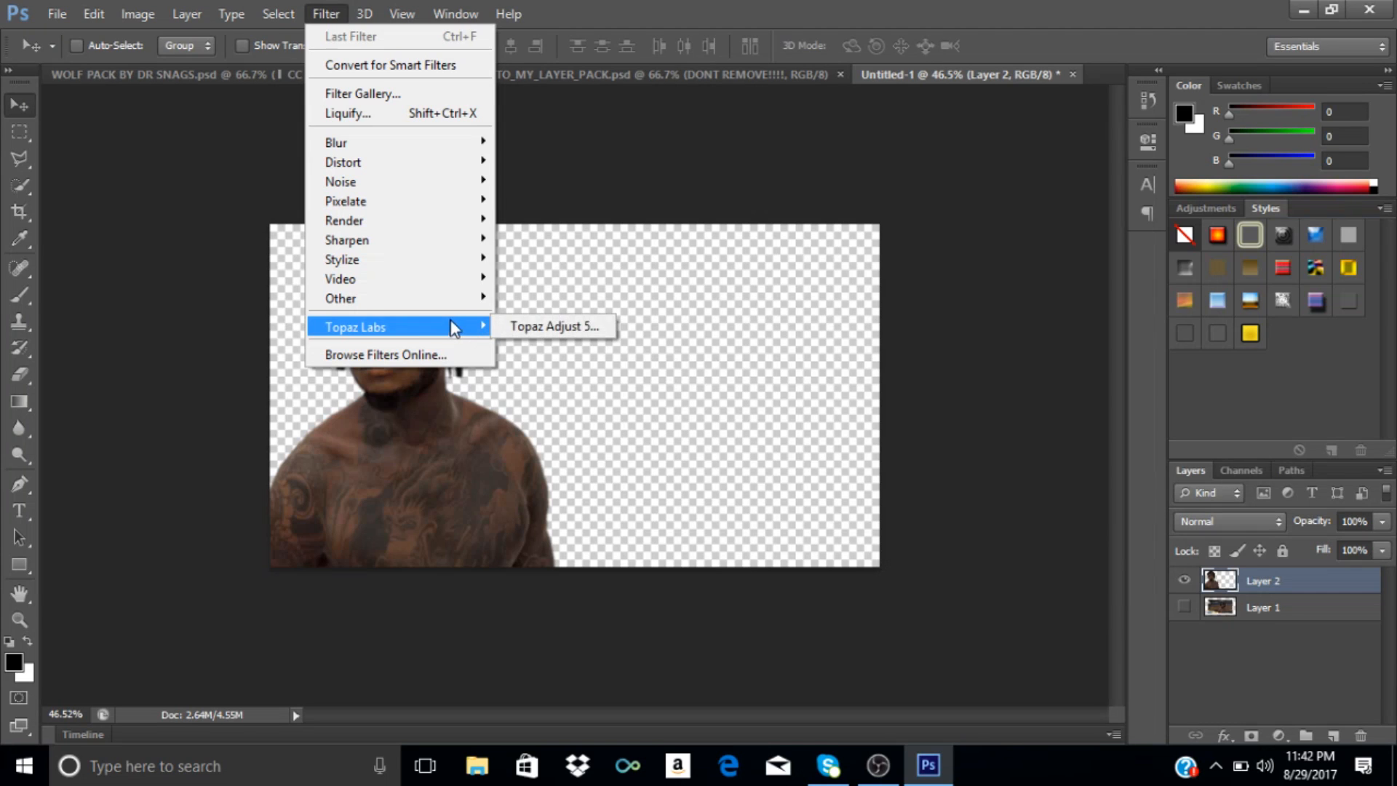
{"action": "left_click", "coordinate": [530, 326]}
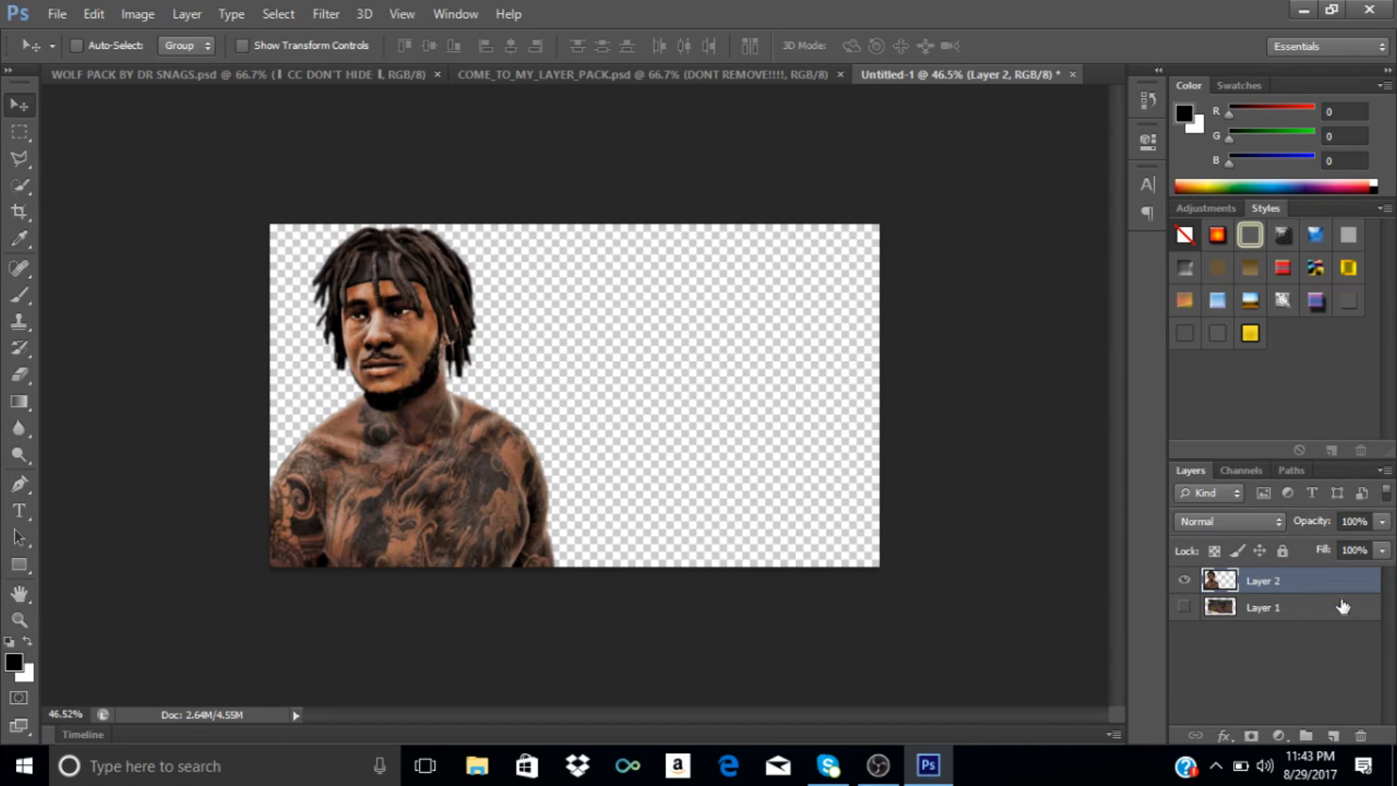
Set the foreground color to purple cc00ff and keep the background color white.
{"action": "left_click", "coordinate": [13, 662]}
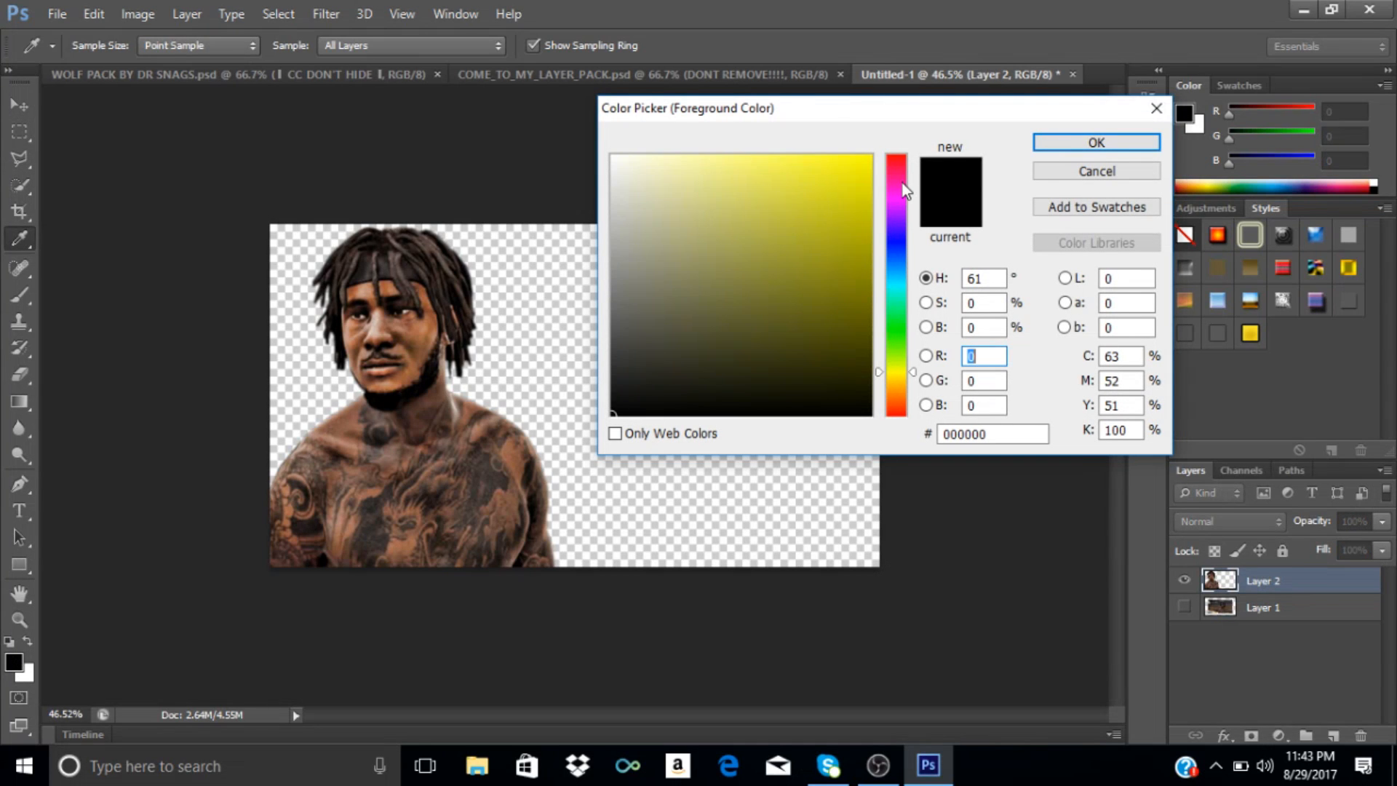
{"action": "left_click", "coordinate": [899, 207]}
{"action": "left_click_drag", "start_coordinate": [843, 192], "coordinate": [1128, 168]}
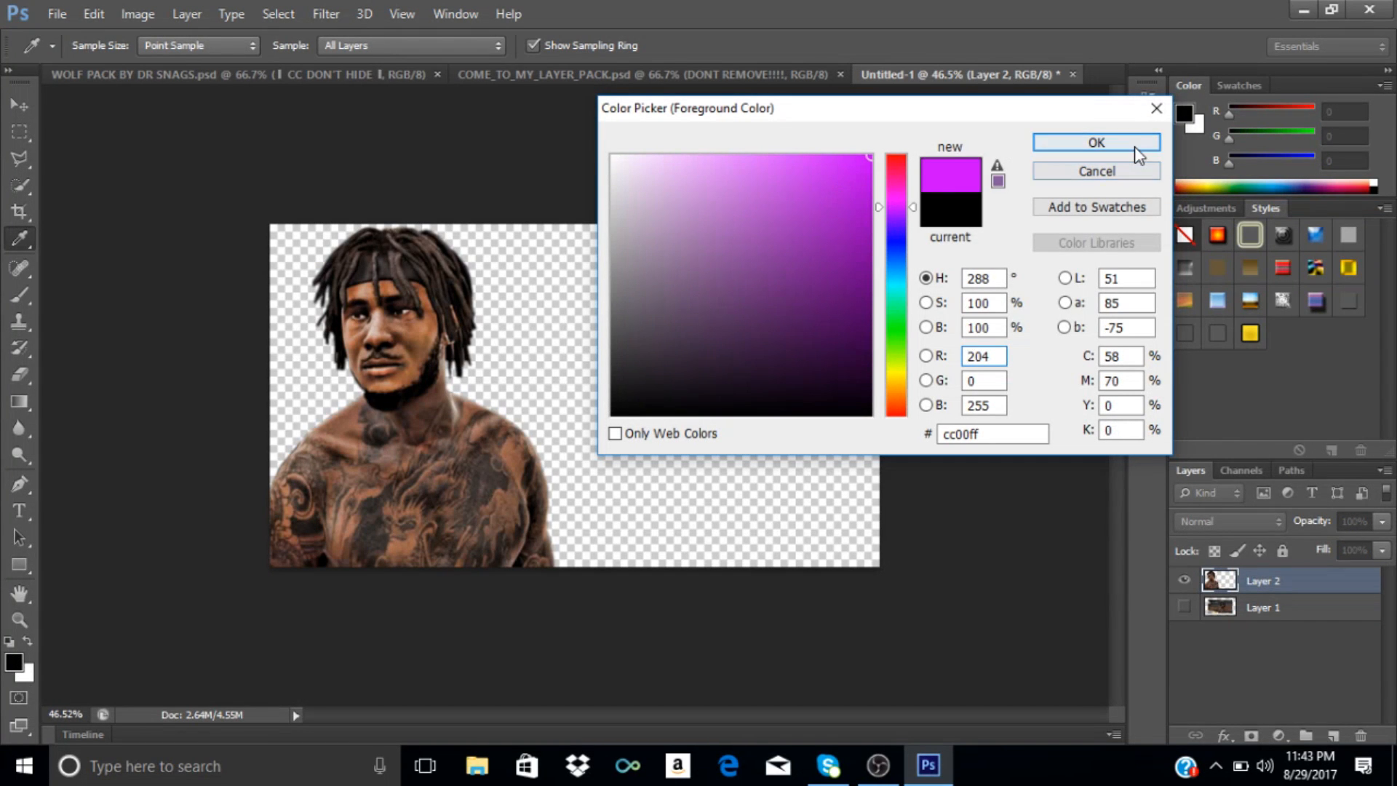
{"action": "left_click", "coordinate": [1132, 143]}
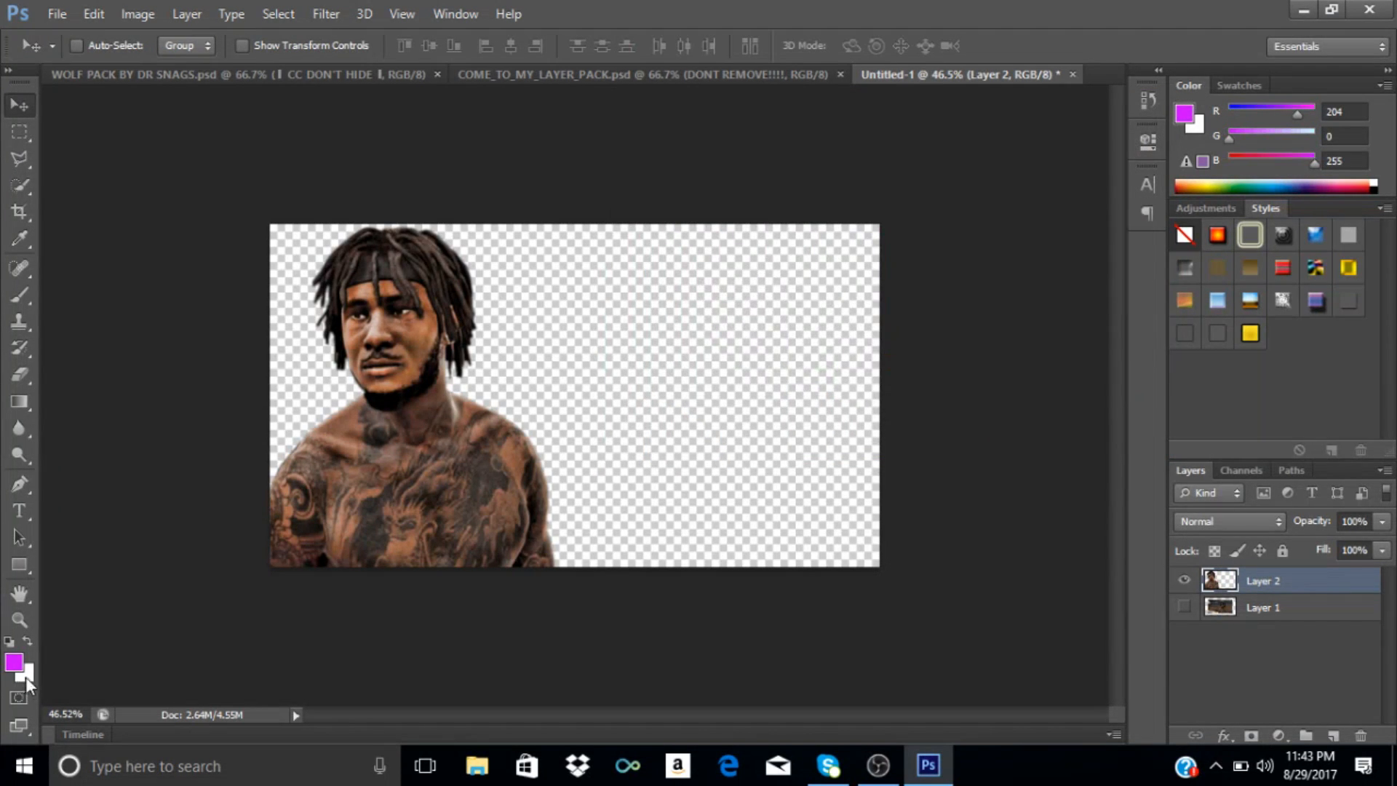
{"action": "left_click", "coordinate": [24, 673]}
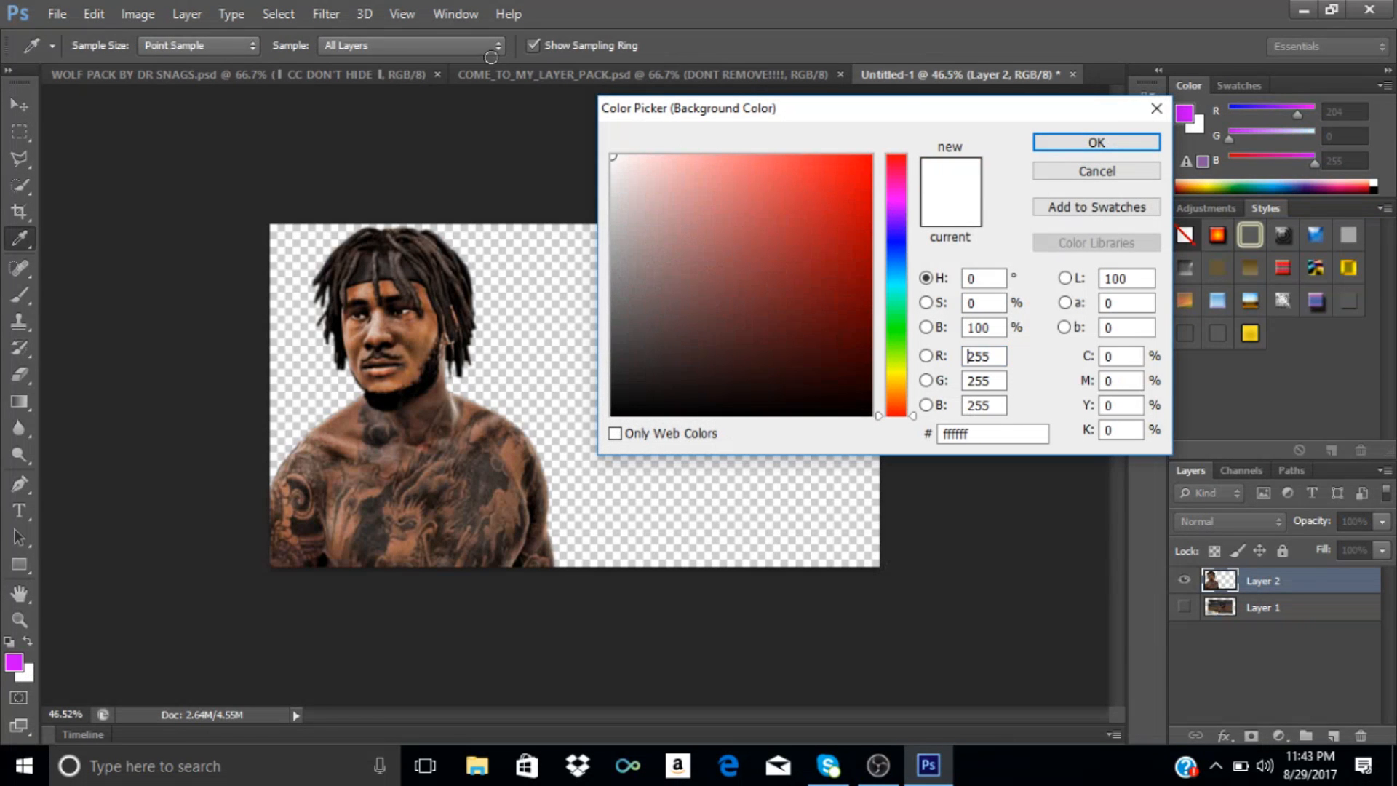
{"action": "left_click", "coordinate": [1098, 142]}
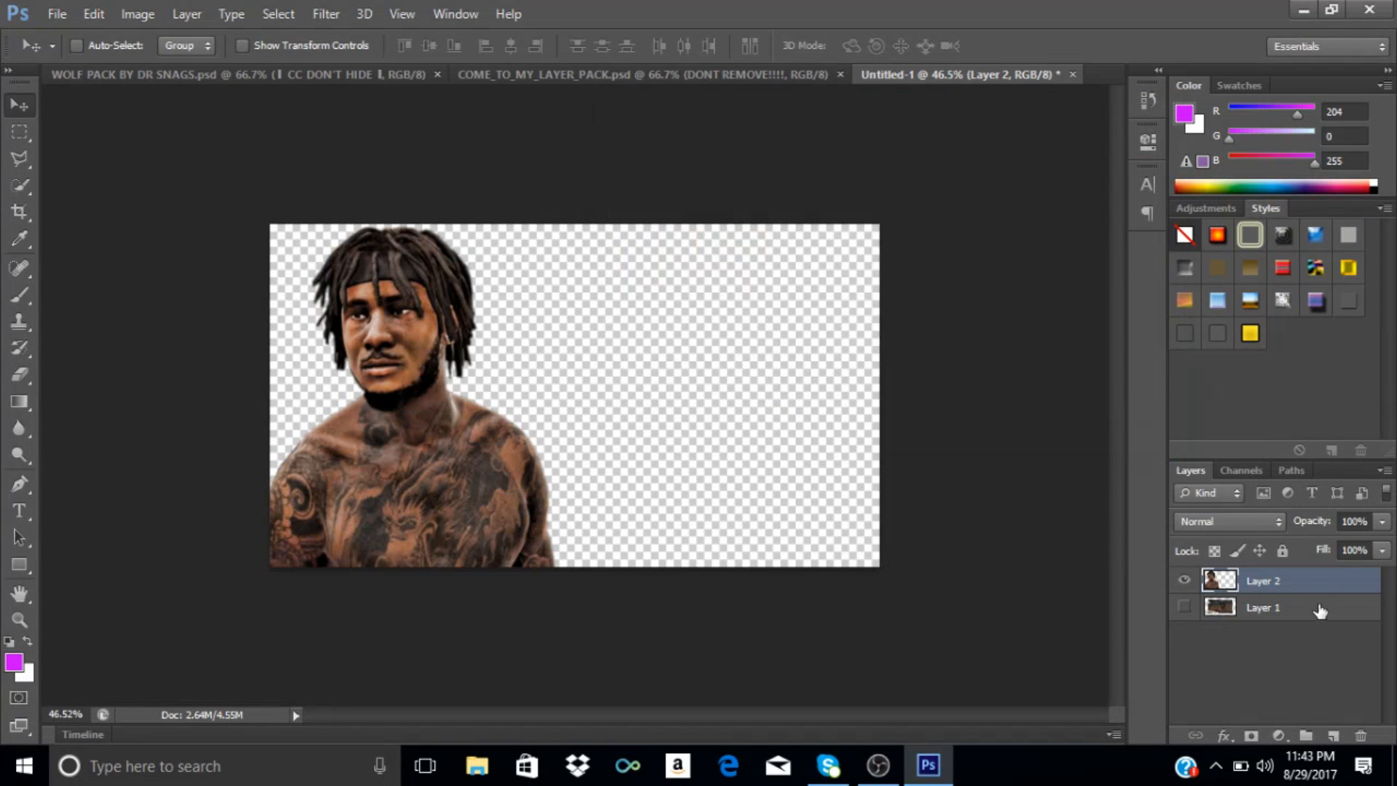
Add a Gradient Overlay to Layer 2 using the Foreground to Transparent preset.
{"action": "double_click", "coordinate": [1337, 580]}
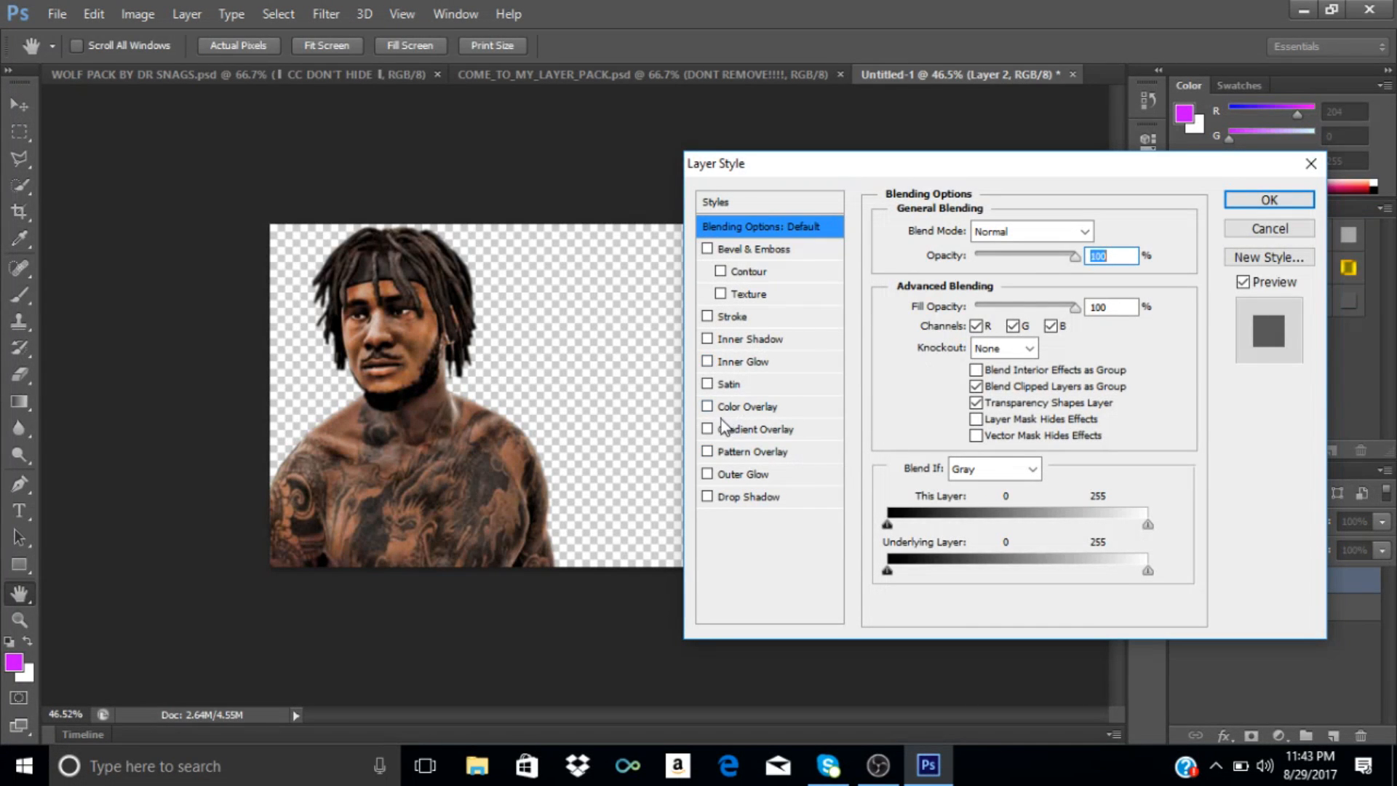
{"action": "left_click", "coordinate": [738, 431]}
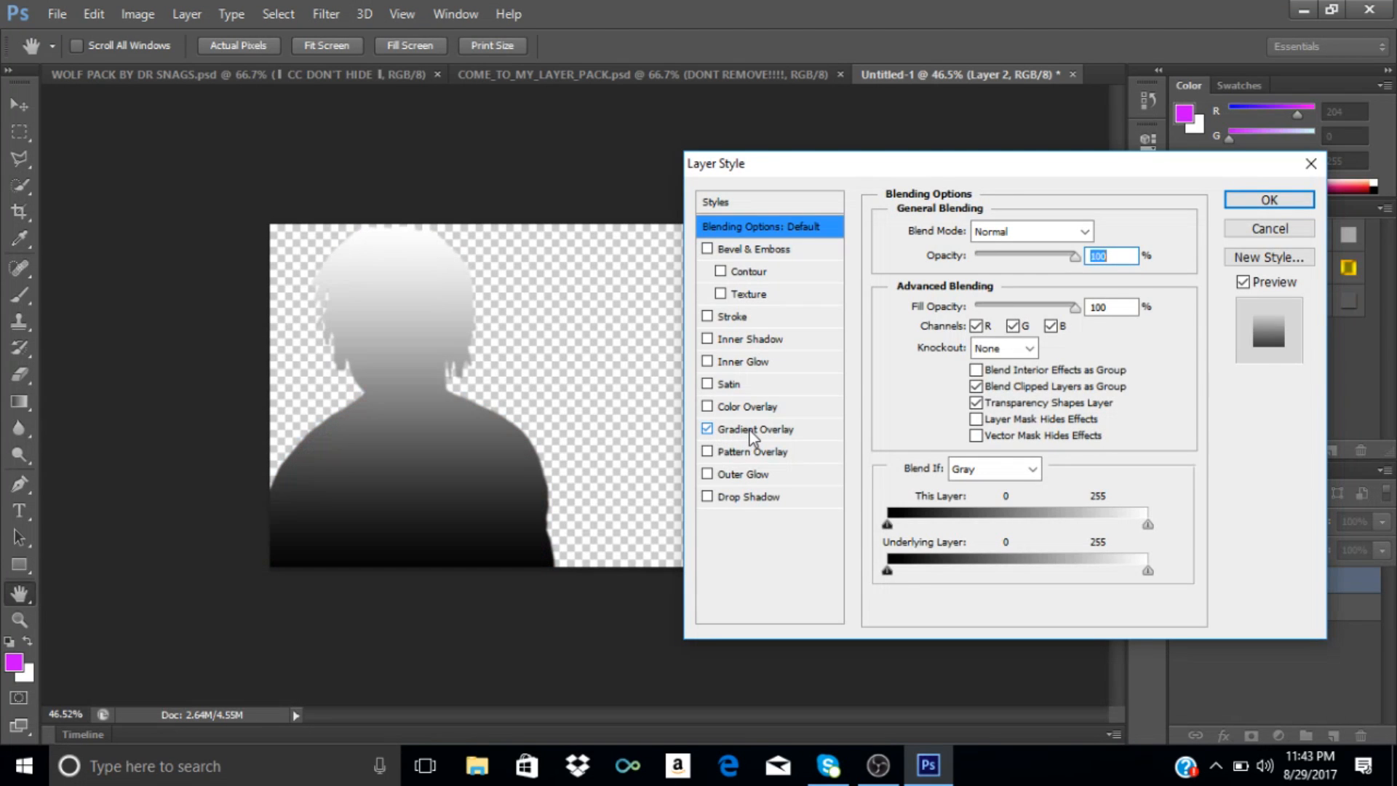
{"action": "left_click", "coordinate": [753, 429]}
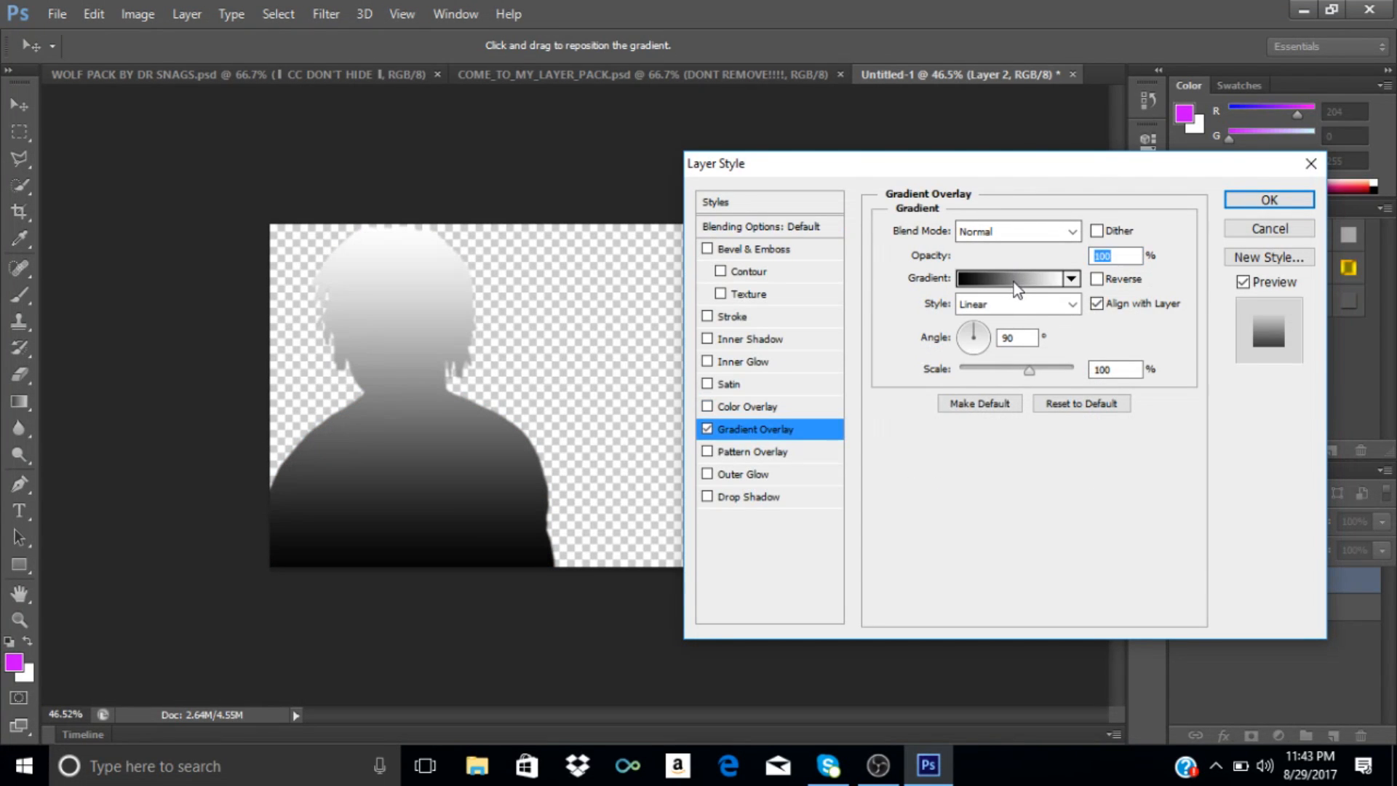
{"action": "left_click", "coordinate": [1015, 283]}
{"action": "left_click", "coordinate": [544, 154]}
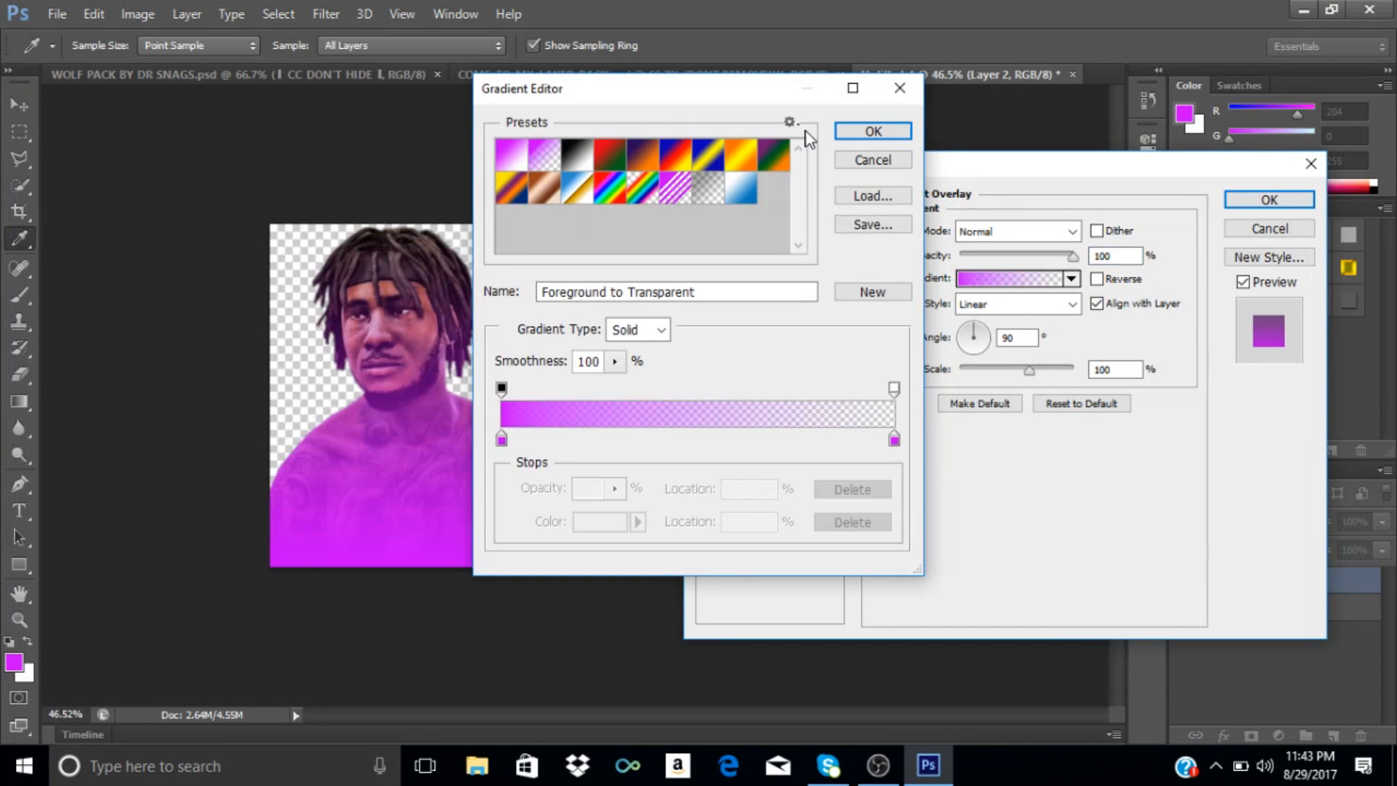
{"action": "left_click", "coordinate": [873, 131]}
Set the gradient overlay's blend mode to Overlay, keep the Foreground to Transparent preset, and apply the layer style.
{"action": "left_click", "coordinate": [1016, 231]}
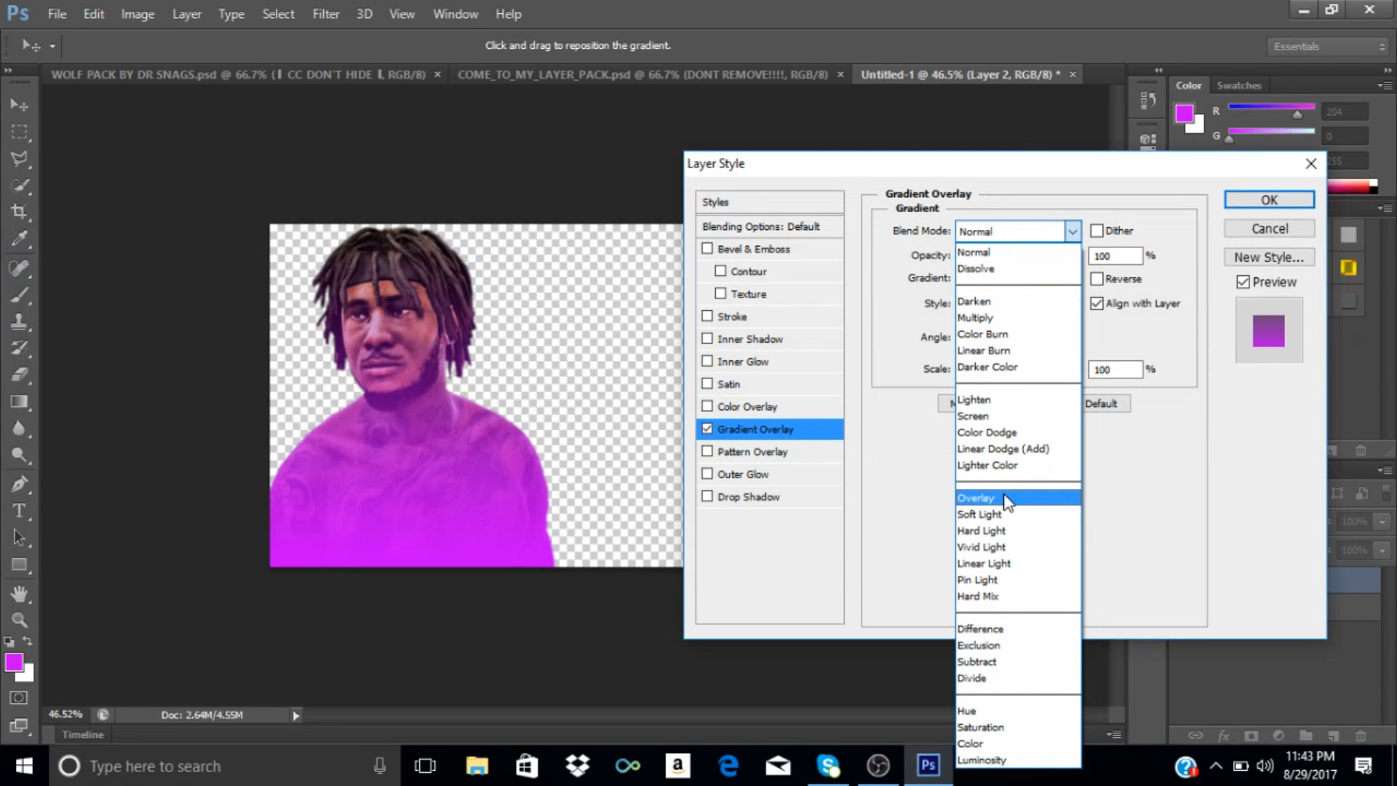
{"action": "left_click", "coordinate": [1007, 500]}
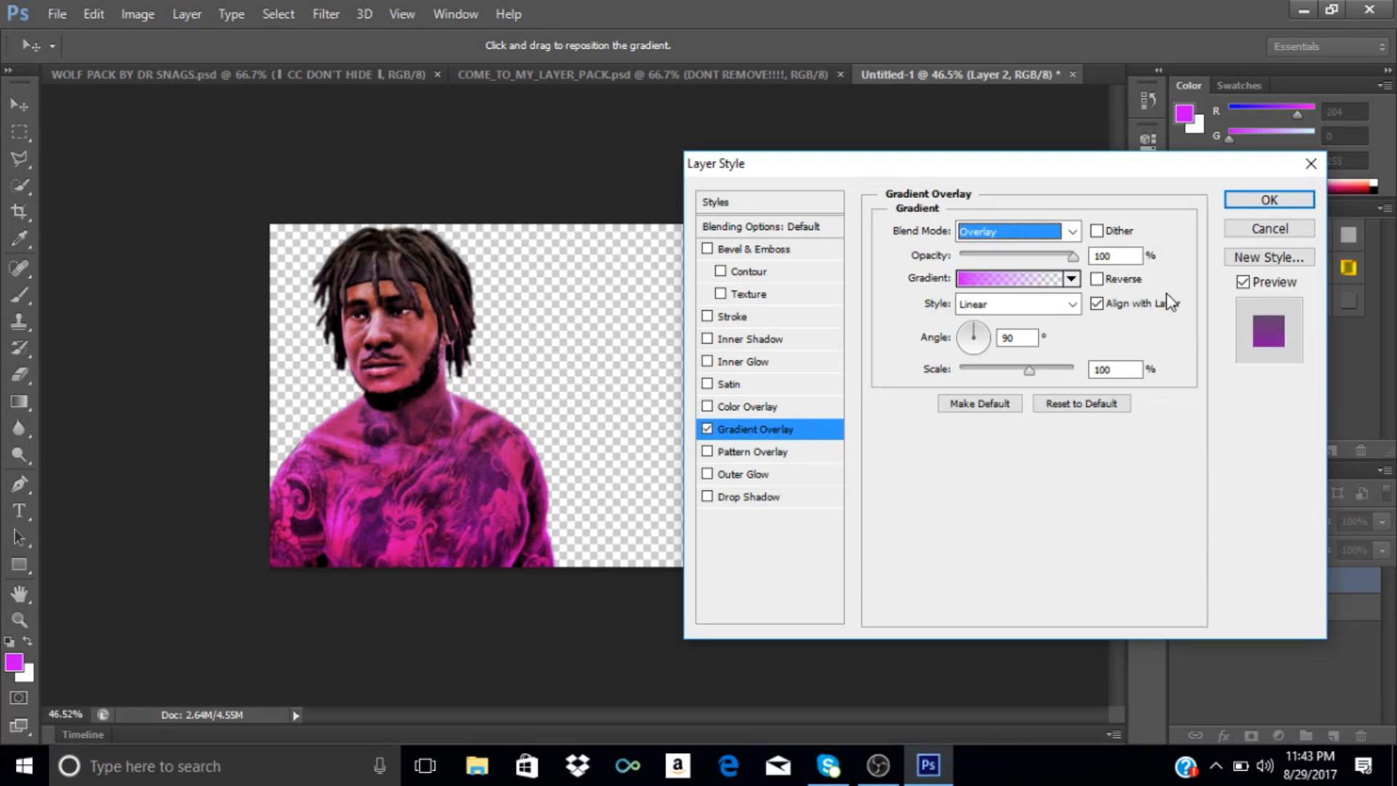
{"action": "left_click", "coordinate": [982, 280]}
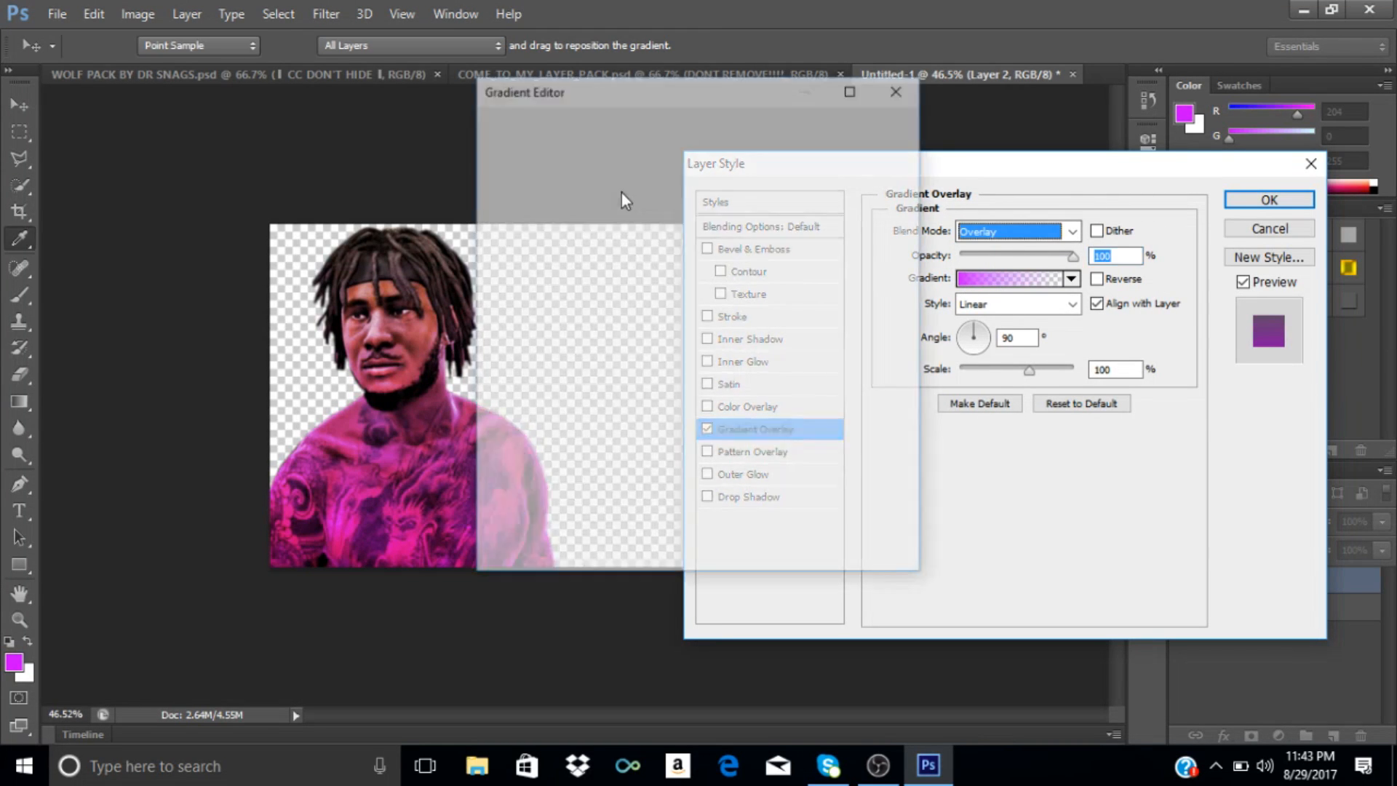
{"action": "left_click", "coordinate": [506, 164]}
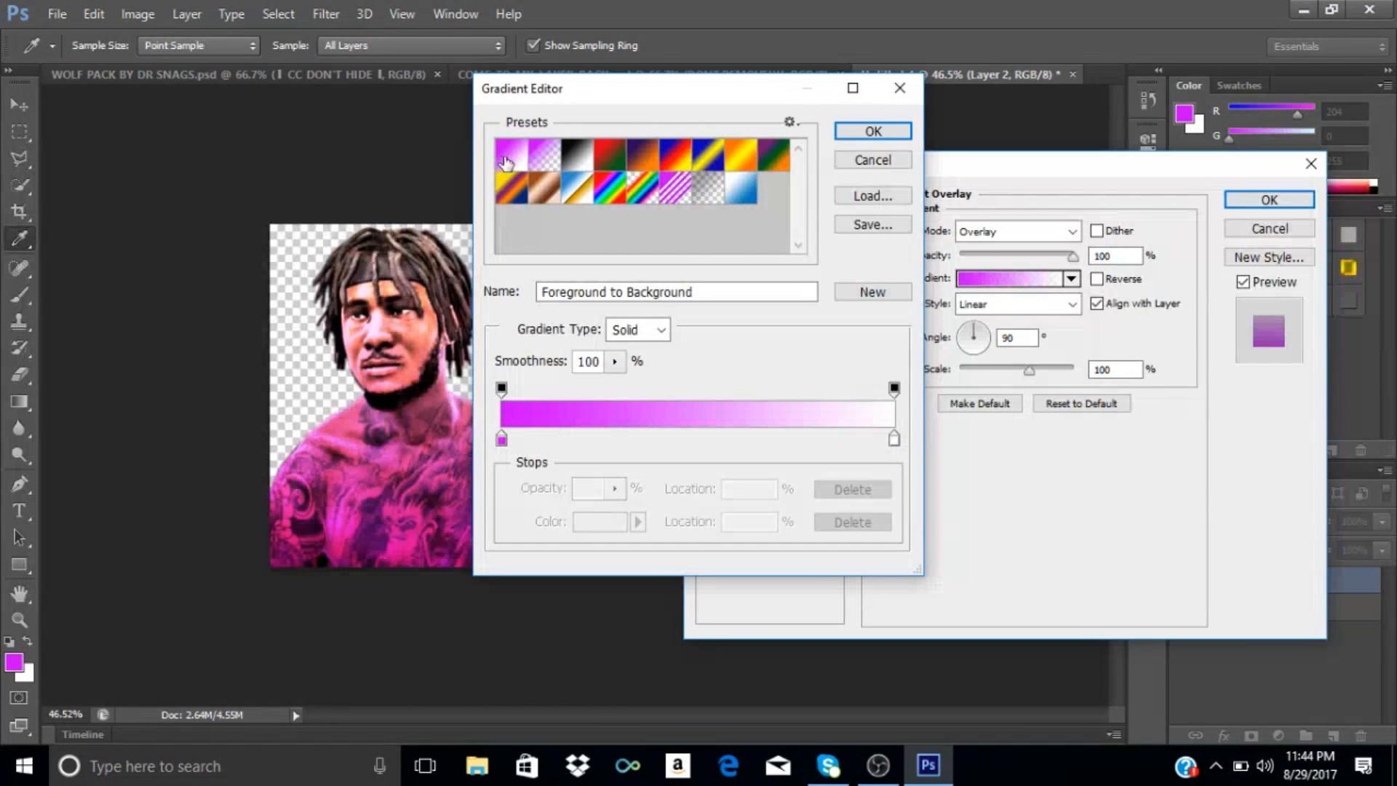
{"action": "left_click", "coordinate": [547, 166]}
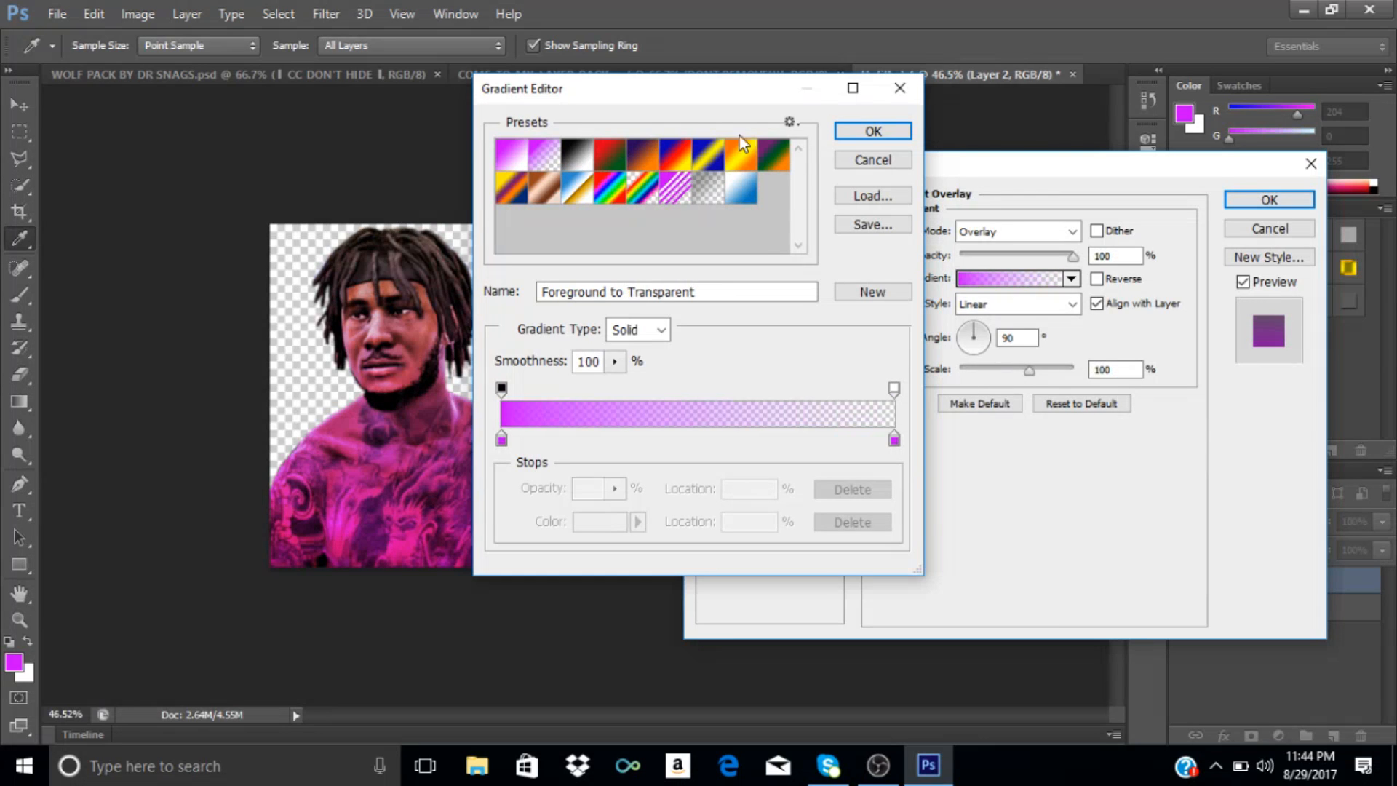
{"action": "left_click", "coordinate": [873, 133]}
{"action": "left_click", "coordinate": [1231, 203]}
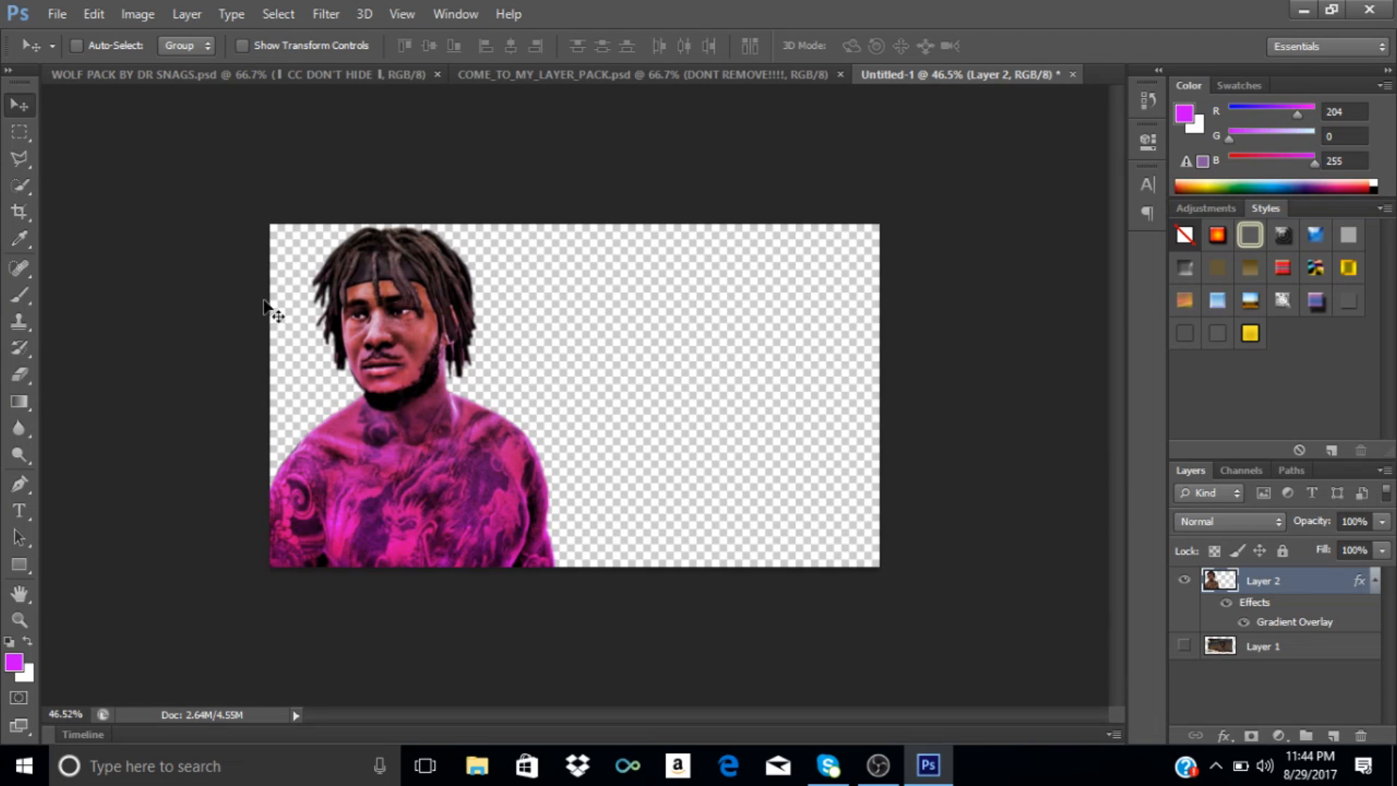
Hide Layer 2, then hide the COVER and DISCLAIMER!! layers in COME_TO_MY_LAYER_PACK.psd.
{"action": "left_click", "coordinate": [1184, 582]}
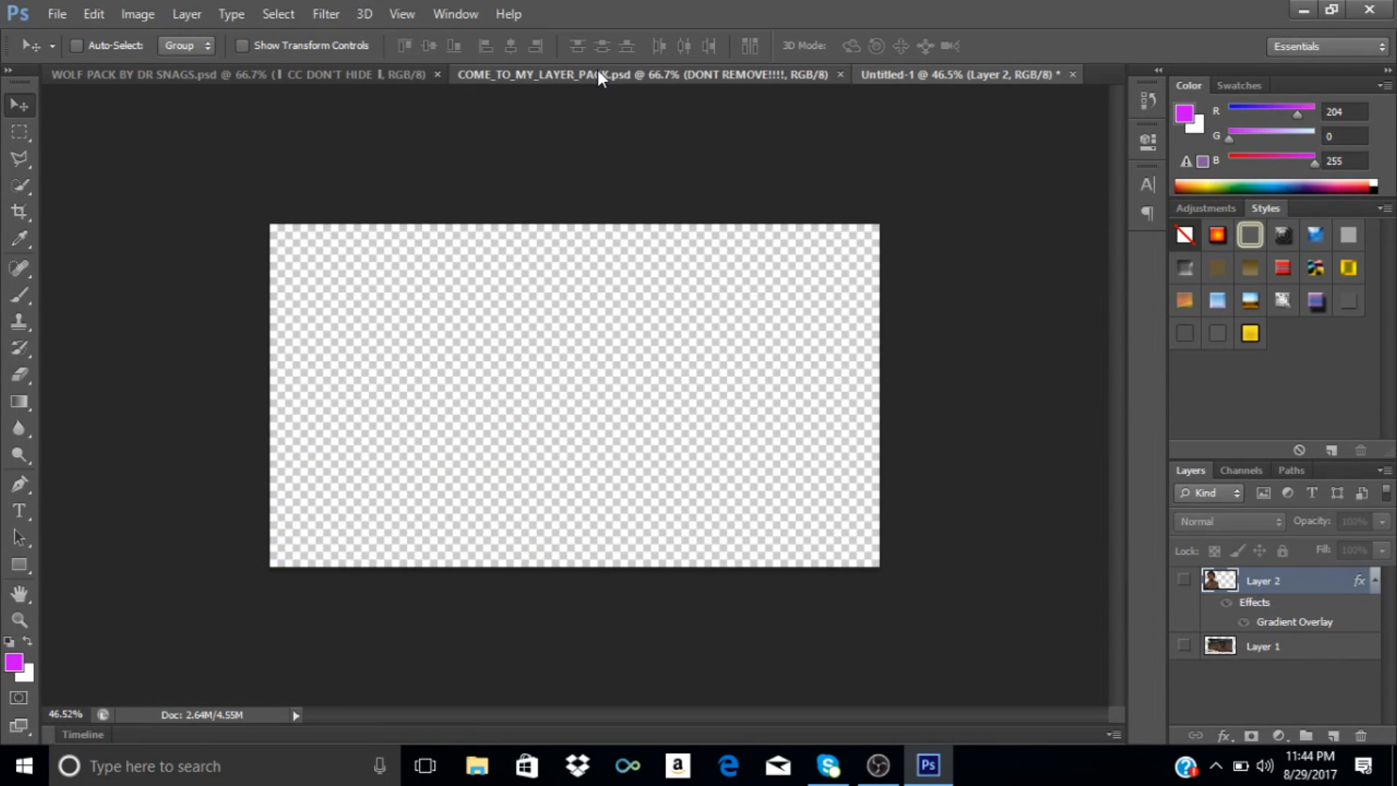
{"action": "left_click", "coordinate": [596, 73]}
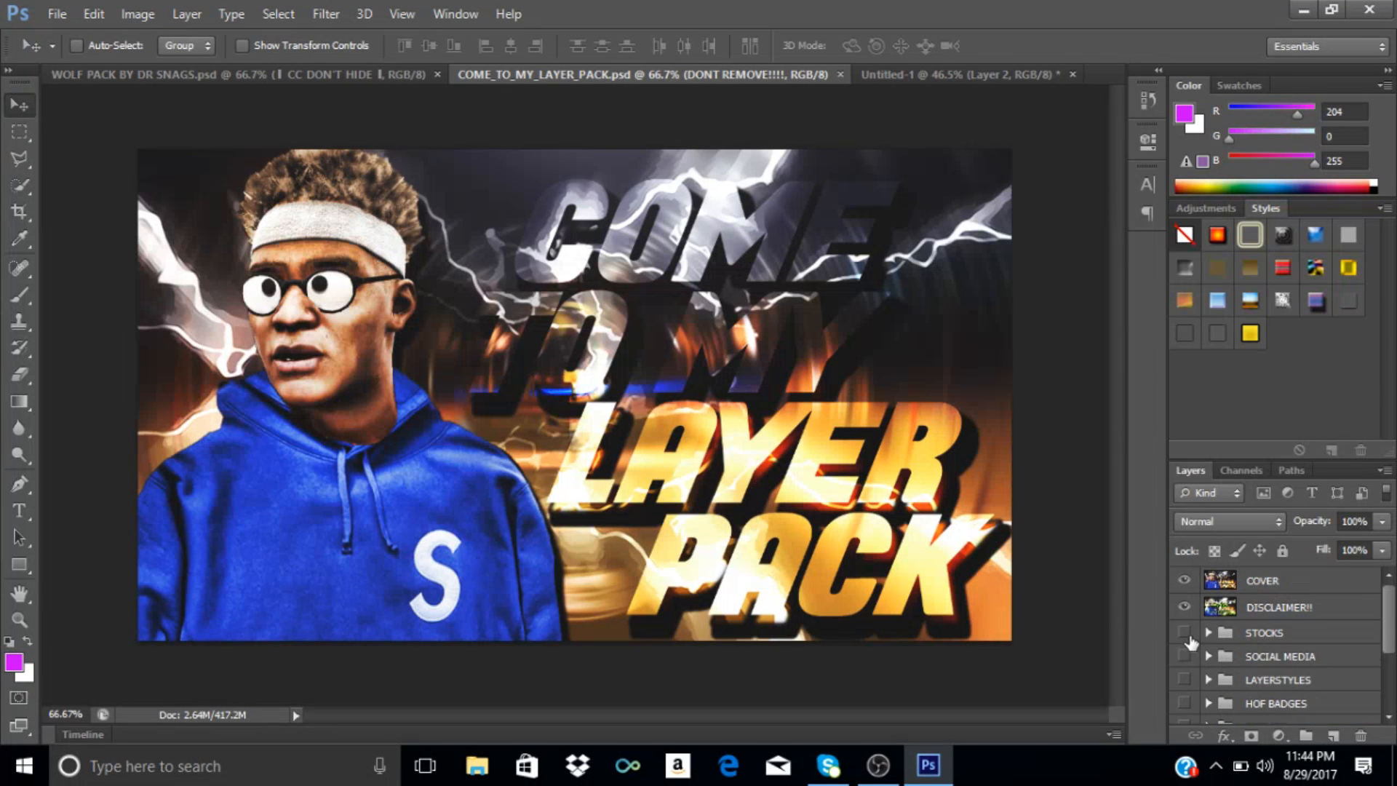
{"action": "left_click", "coordinate": [1184, 581]}
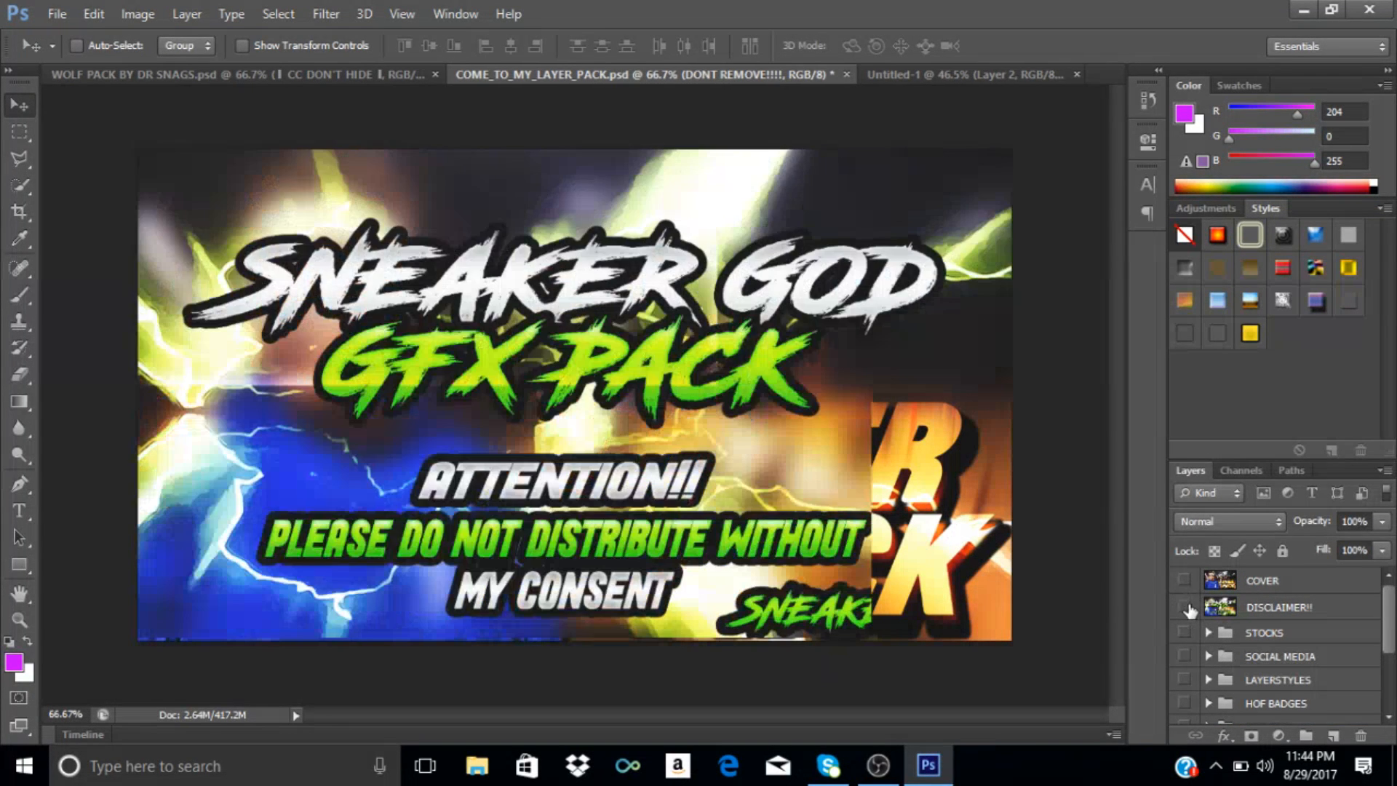
{"action": "left_click", "coordinate": [1184, 607]}
Show and expand the 2K SCREENSHOTS group, and make its SCREENSHOT 6 layer visible and selected.
{"action": "scroll", "coordinate": [1192, 651], "scroll_direction": "down", "scroll_amount": 3}
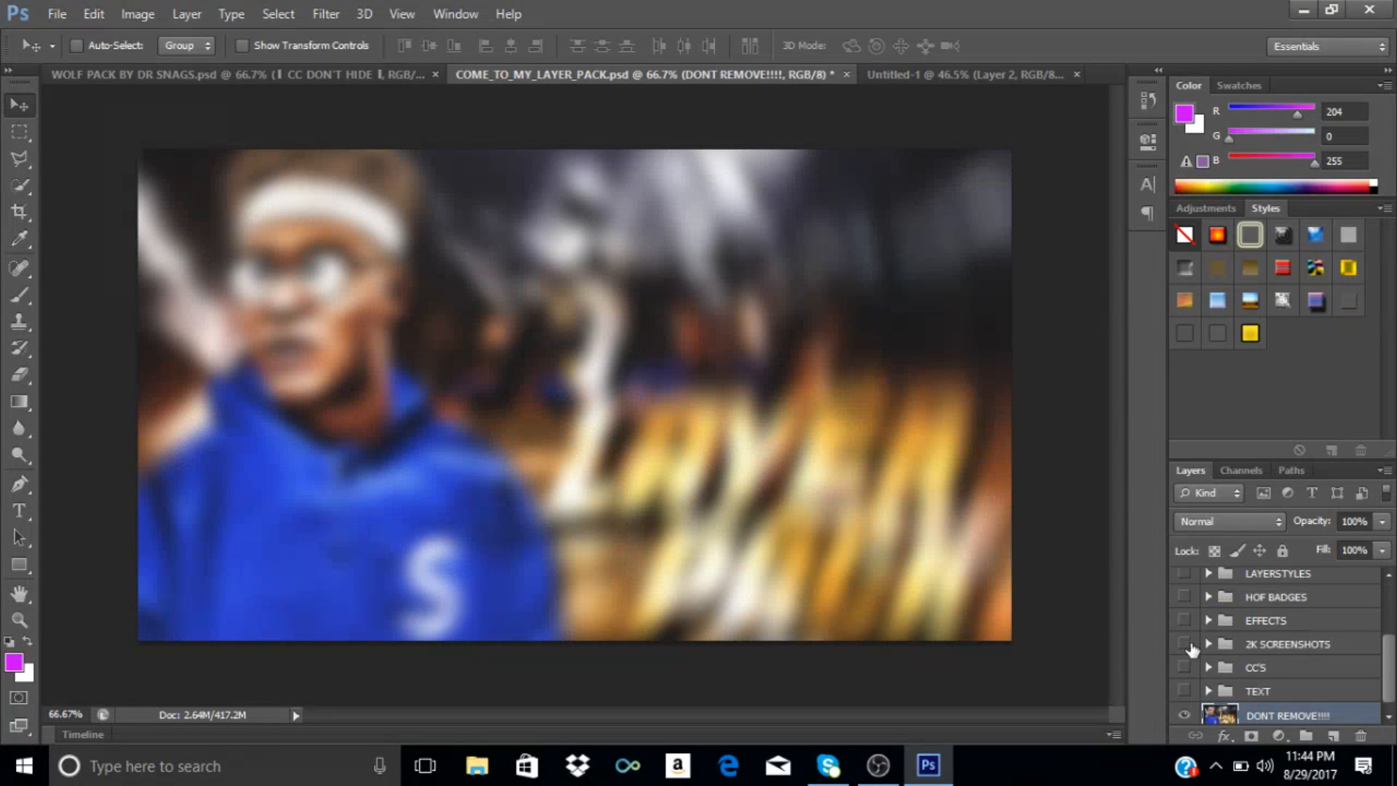
{"action": "left_click", "coordinate": [1185, 644]}
{"action": "left_click", "coordinate": [1208, 644]}
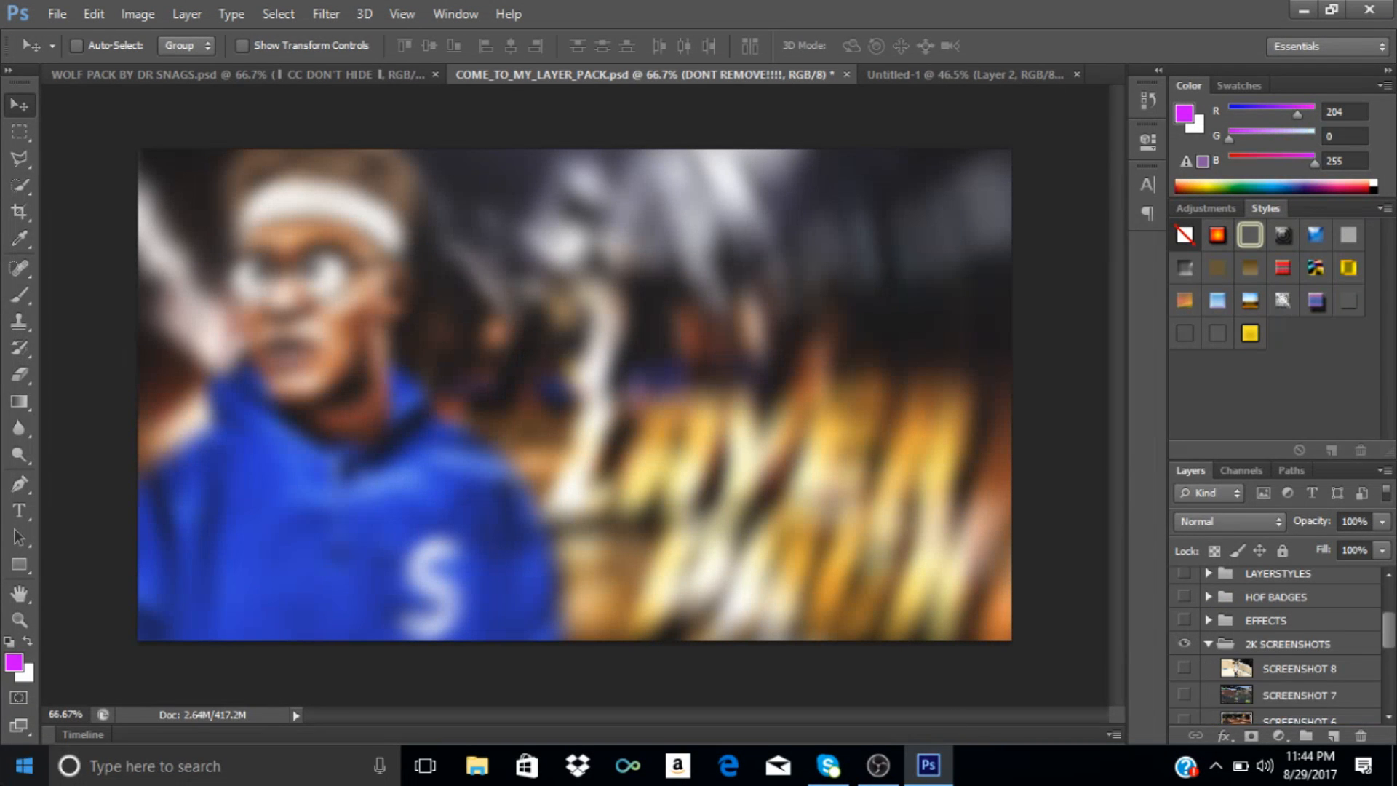
{"action": "scroll", "coordinate": [1210, 648], "scroll_direction": "down", "scroll_amount": 3}
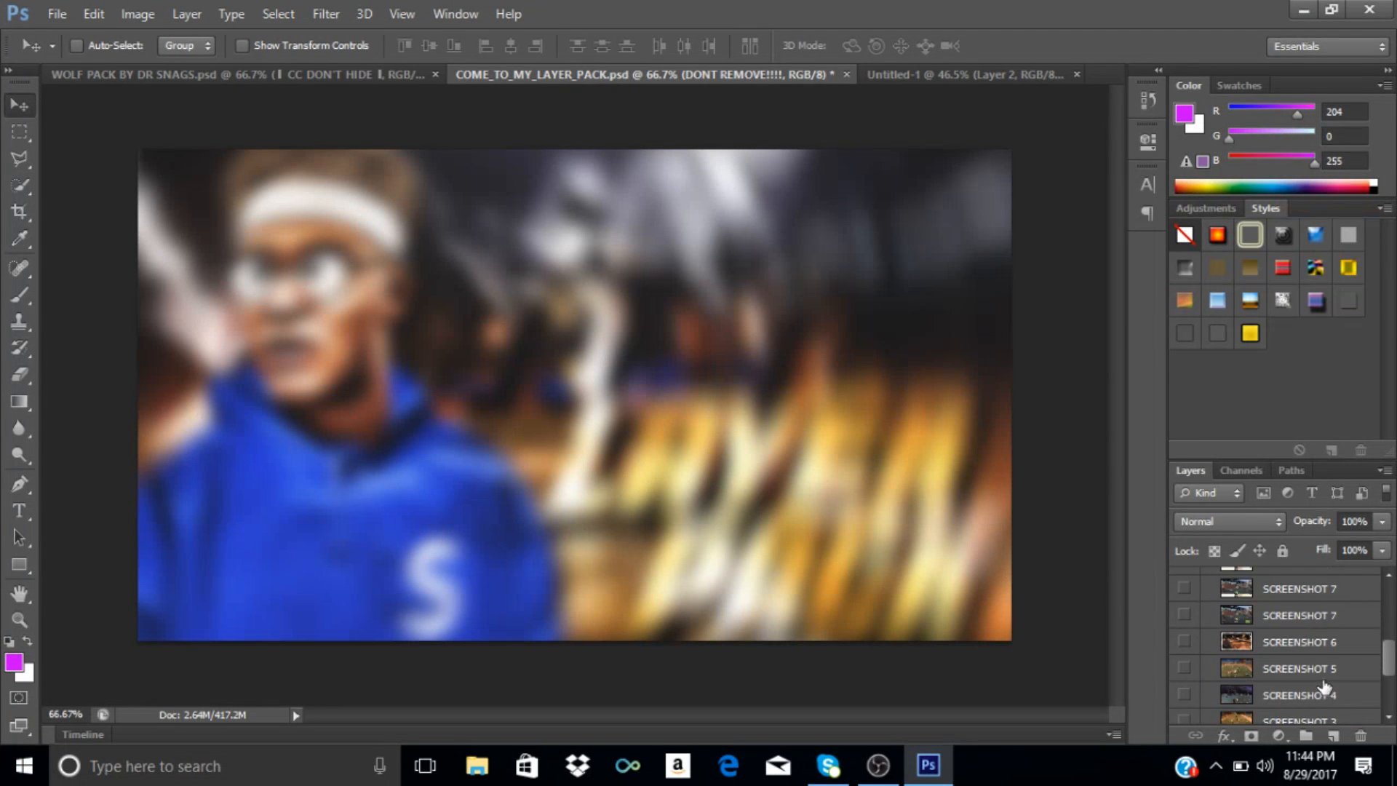
{"action": "left_click", "coordinate": [1184, 642]}
{"action": "left_click", "coordinate": [1306, 642]}
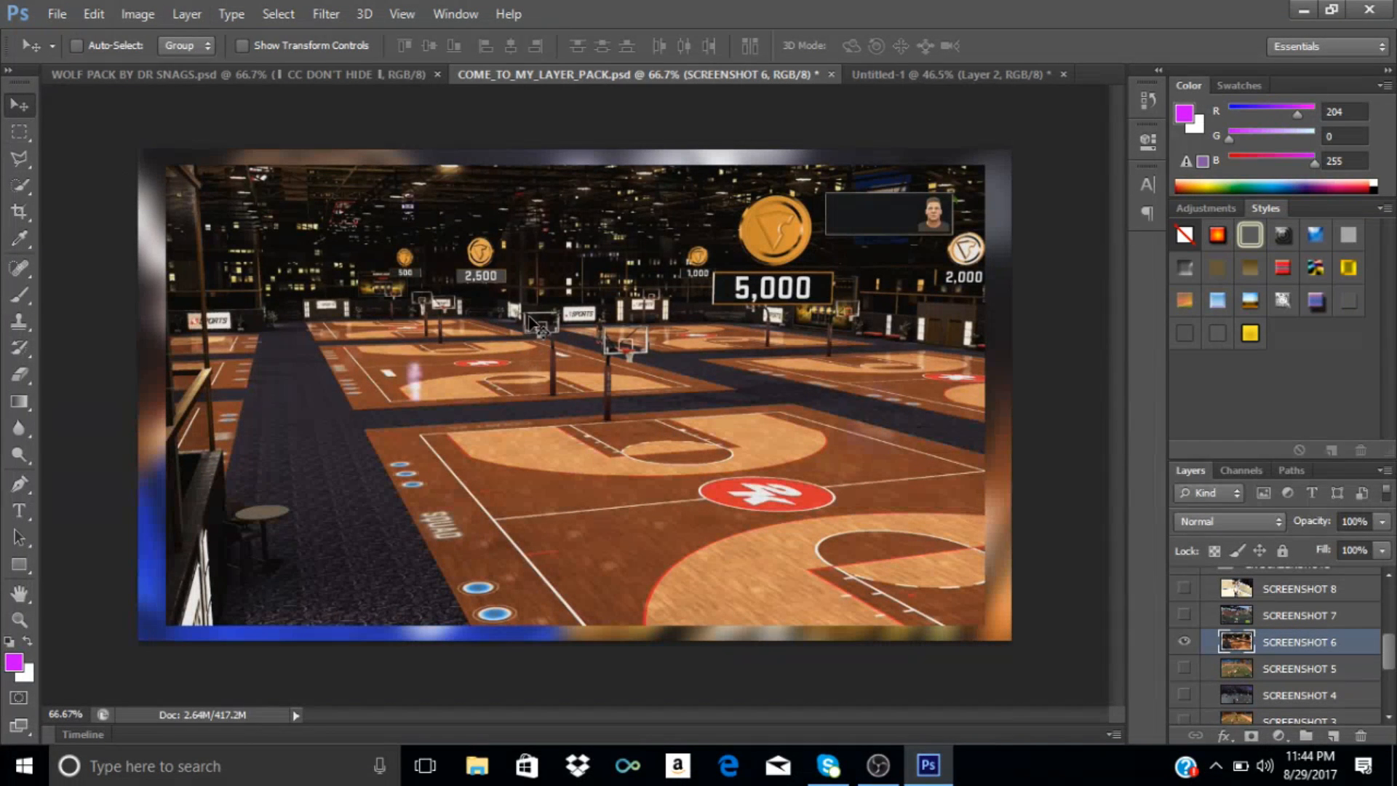
Copy the SCREENSHOT 6 layer into the Untitled-1 document and center it on the canvas.
{"action": "left_click_drag", "start_coordinate": [656, 252], "coordinate": [875, 85]}
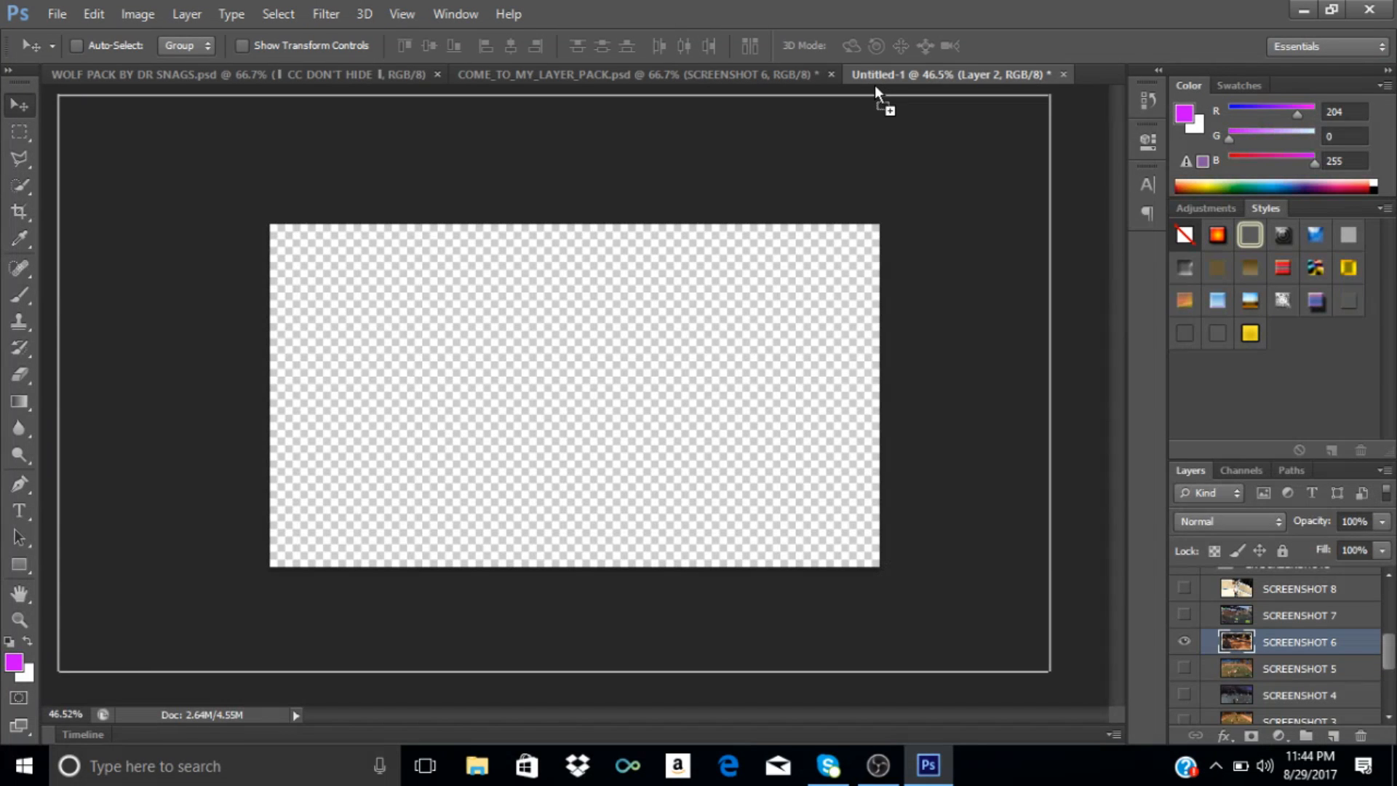
{"action": "left_click_drag", "start_coordinate": [874, 85], "coordinate": [636, 308]}
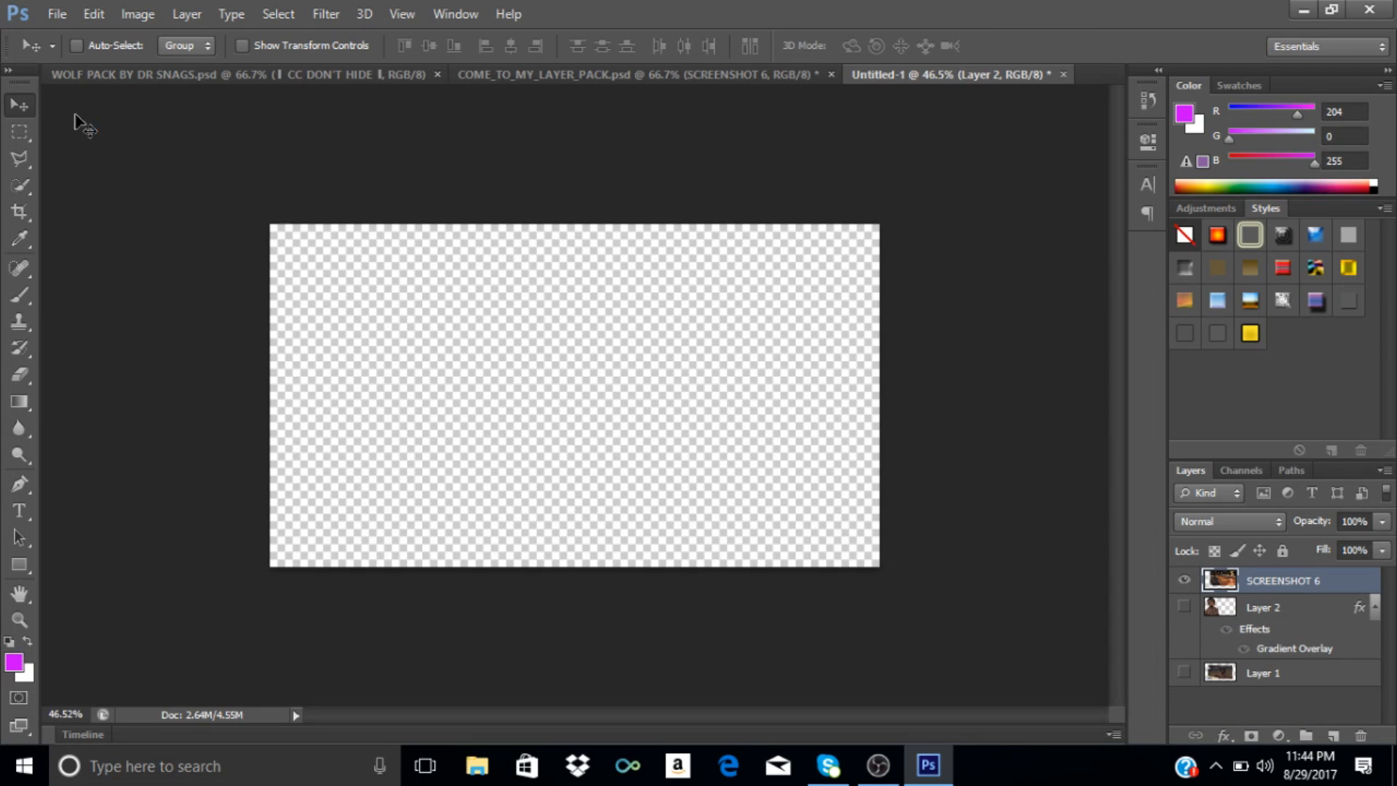
{"action": "left_click_drag", "start_coordinate": [708, 369], "coordinate": [633, 393]}
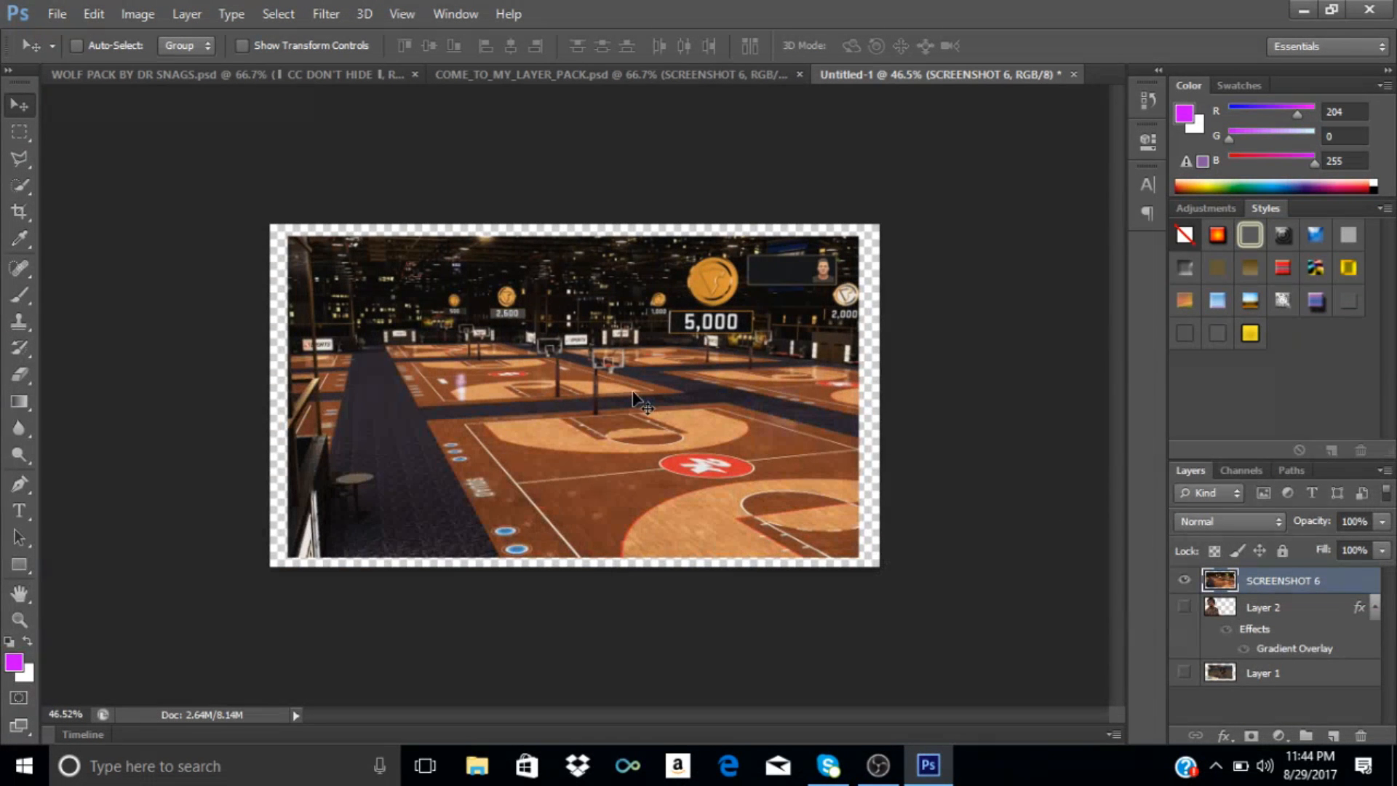
Rotate the SCREENSHOT 6 layer about 15.6° counterclockwise and scale it to about 132% width and 163% height so it covers the canvas.
{"action": "key", "text": "ctrl+t"}
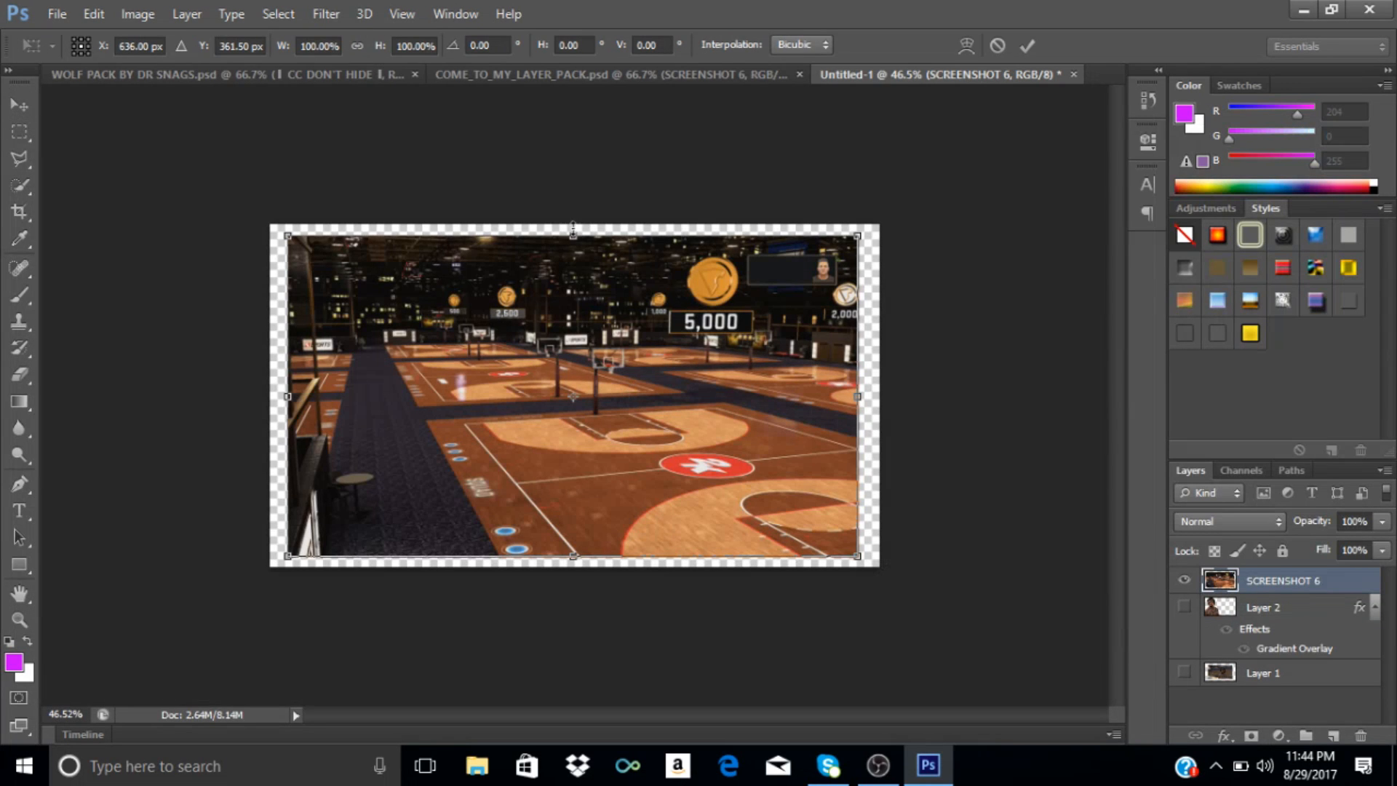
{"action": "left_click_drag", "start_coordinate": [248, 233], "coordinate": [164, 240]}
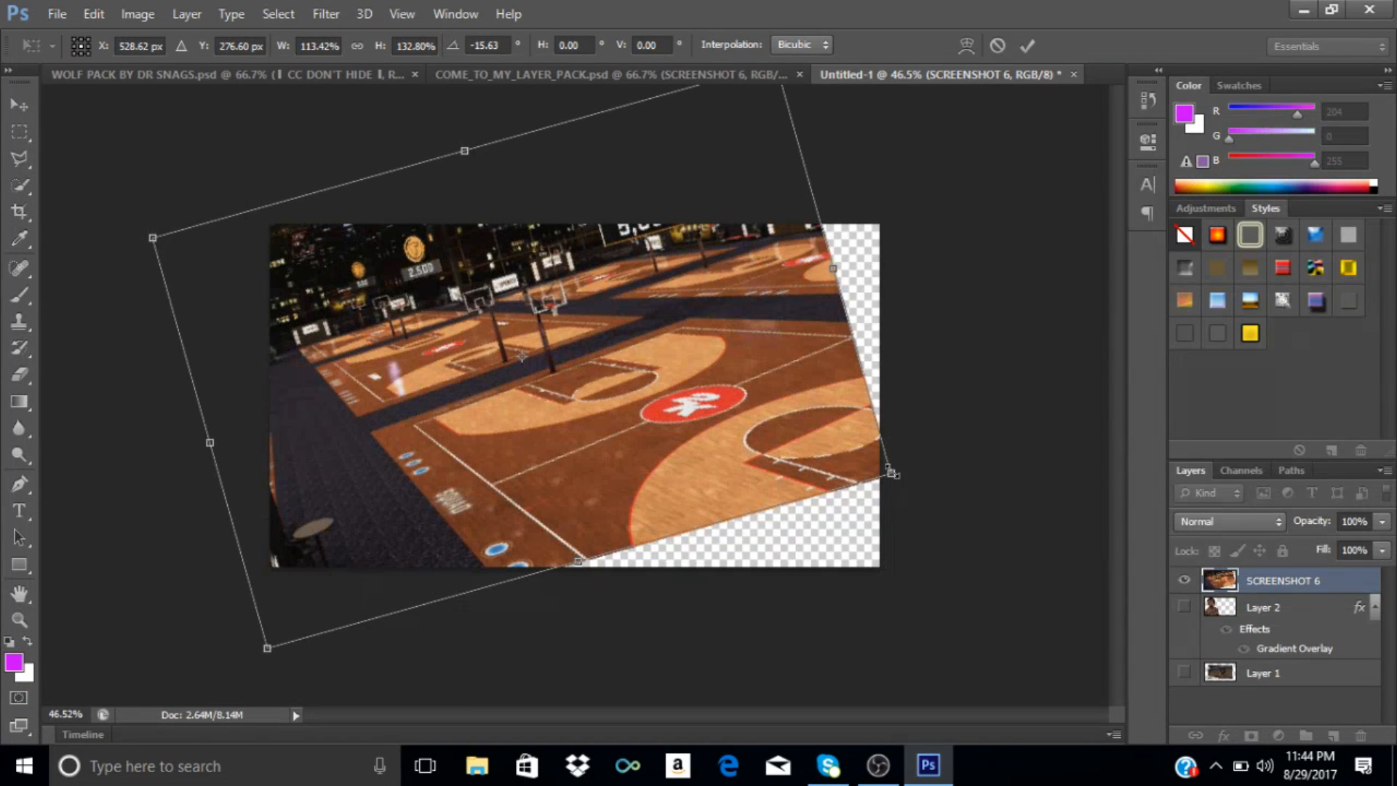
{"action": "left_click_drag", "start_coordinate": [891, 473], "coordinate": [1018, 538]}
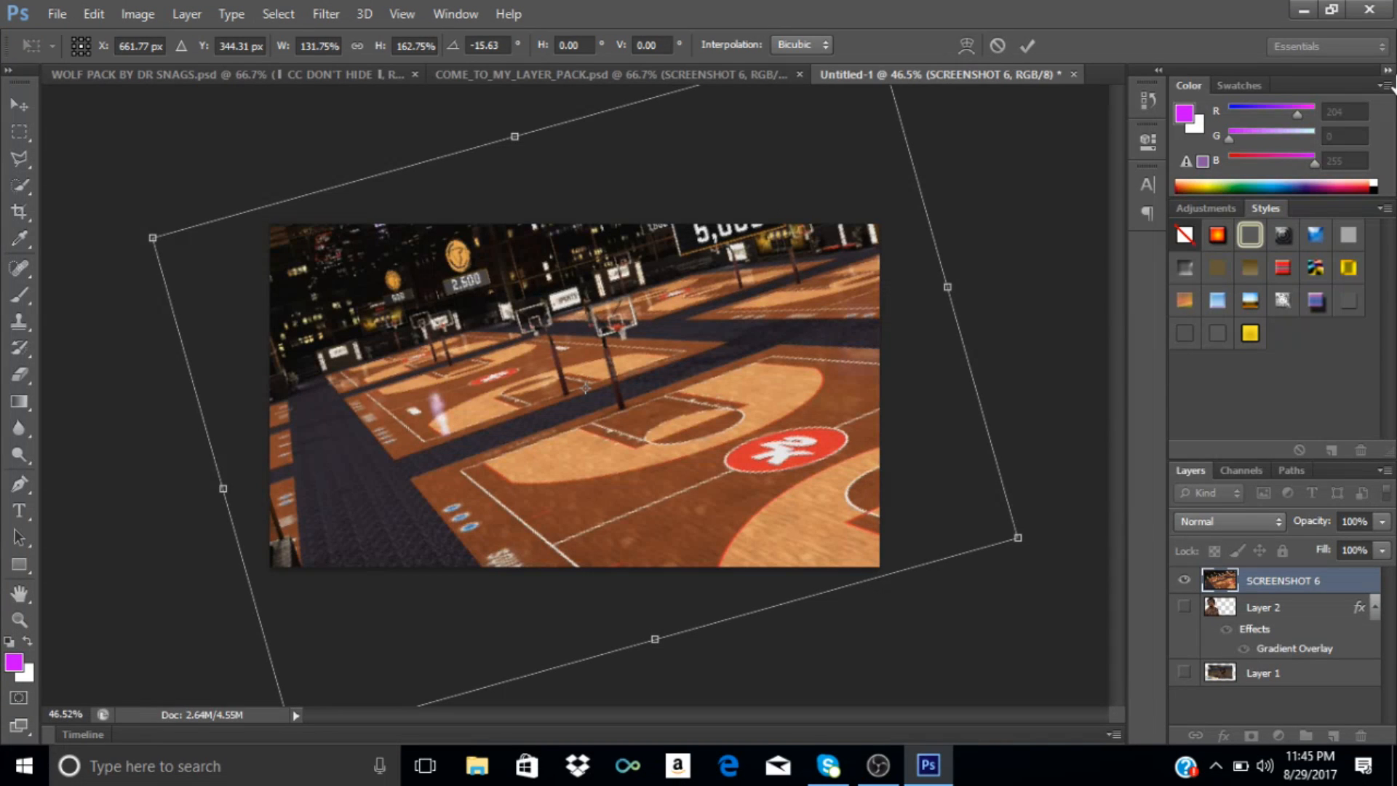
{"action": "left_click", "coordinate": [1027, 46]}
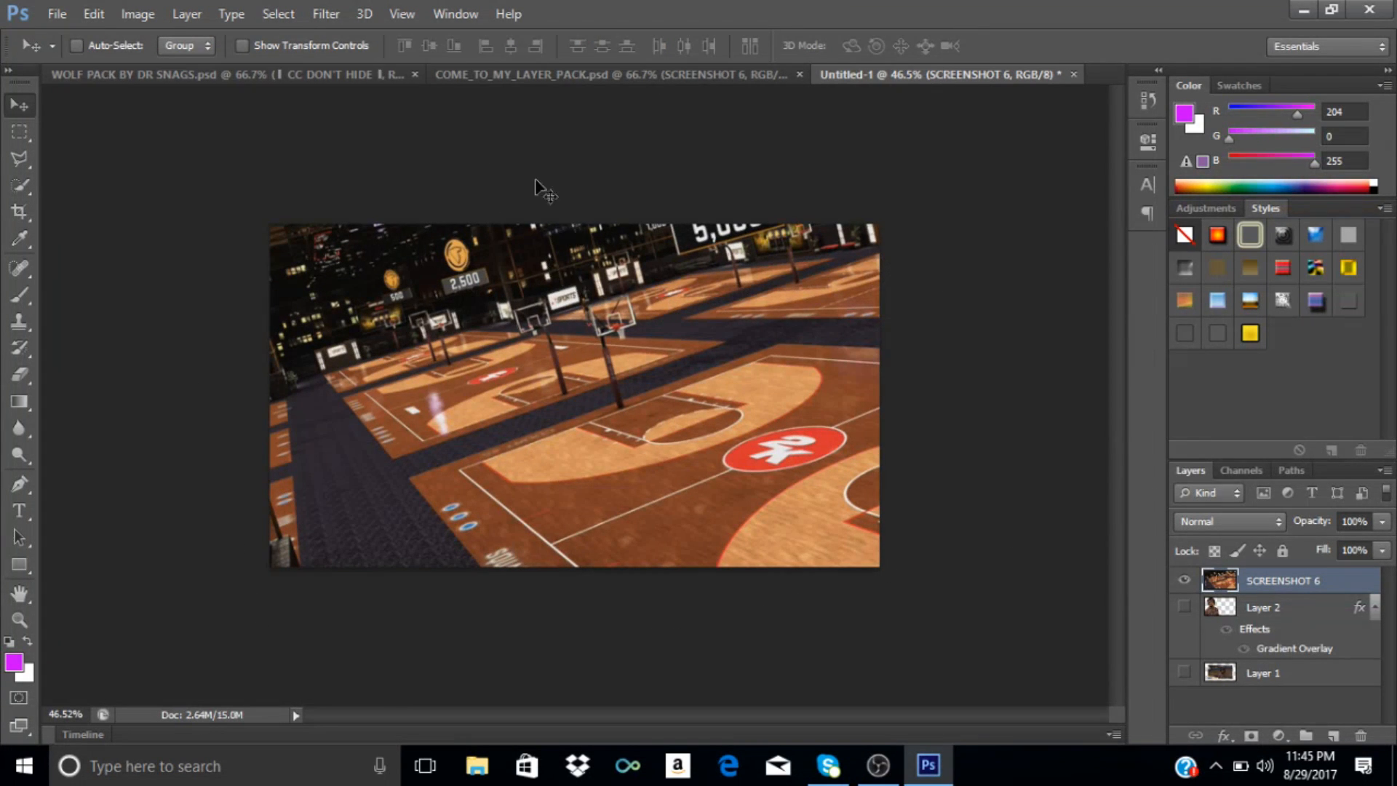
Apply a Radial Blur to the SCREENSHOT 6 layer with the Zoom method, Good quality and an amount of 17.
{"action": "left_click", "coordinate": [343, 13]}
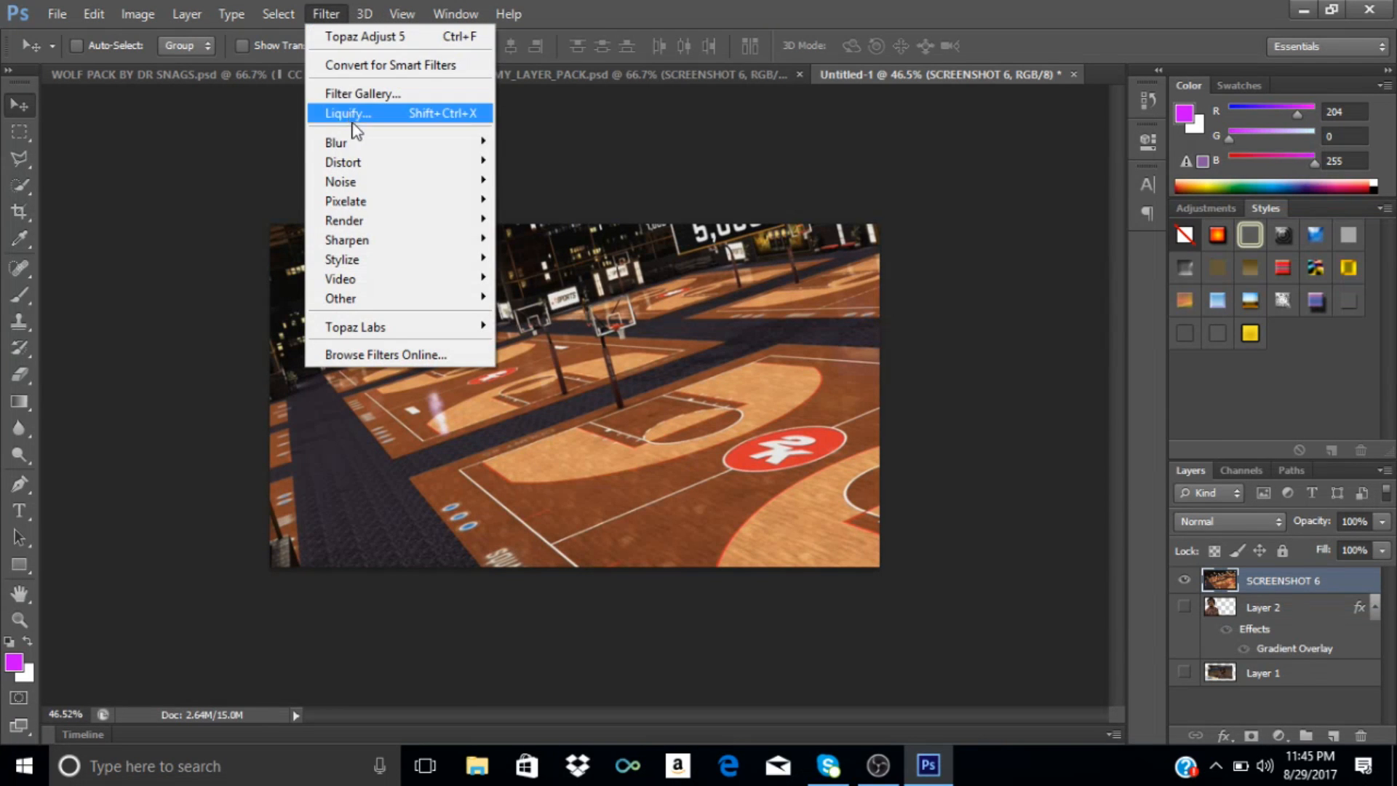
{"action": "mouse_move", "coordinate": [366, 148]}
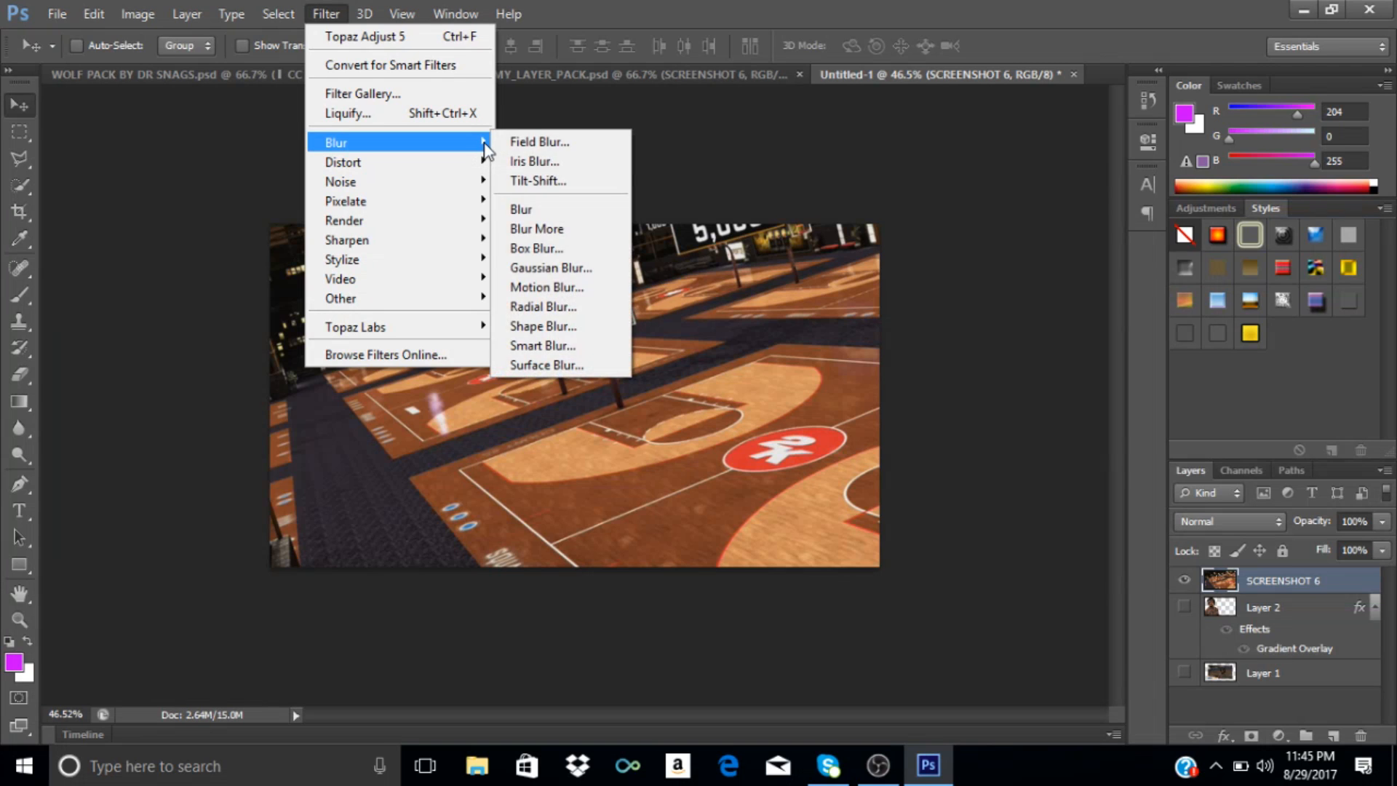
{"action": "left_click", "coordinate": [569, 309]}
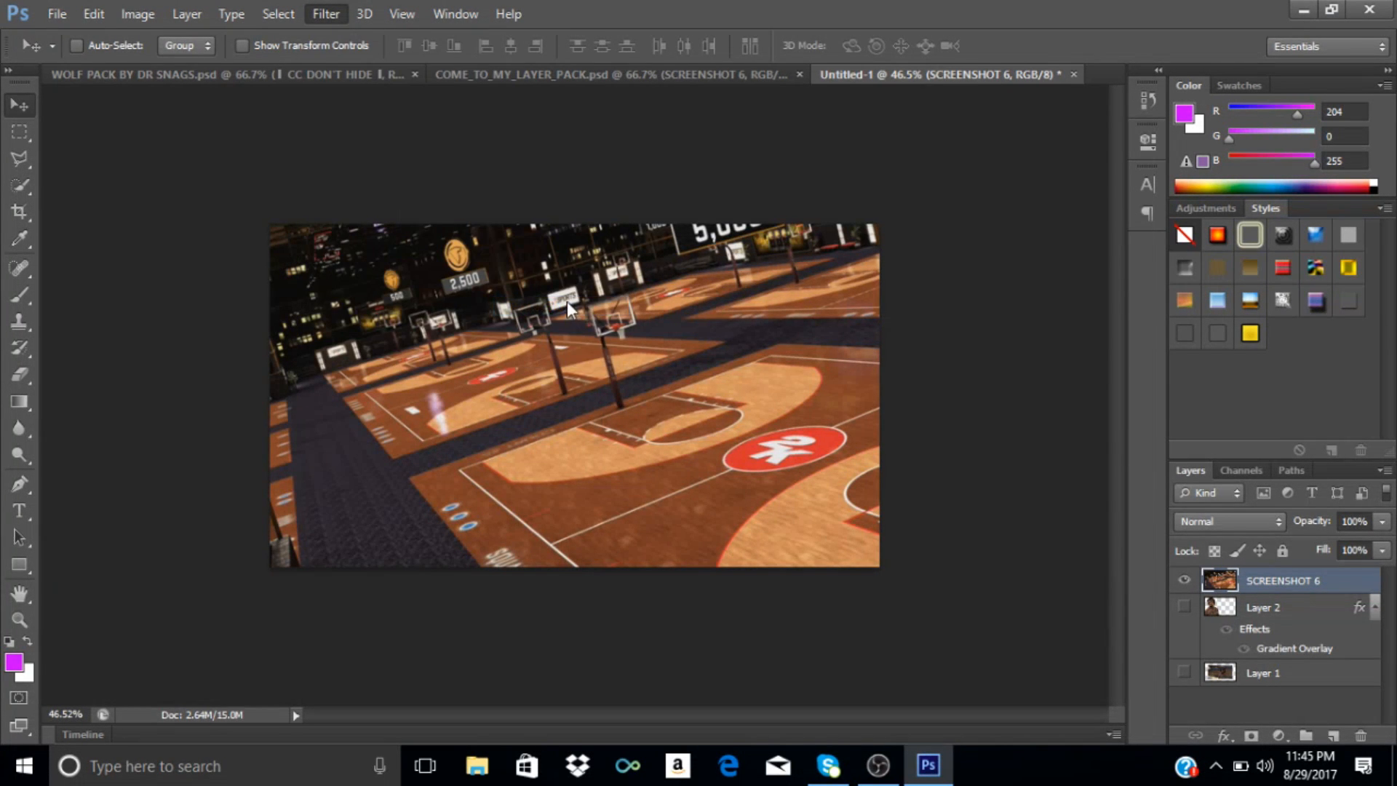
{"action": "left_click", "coordinate": [591, 308]}
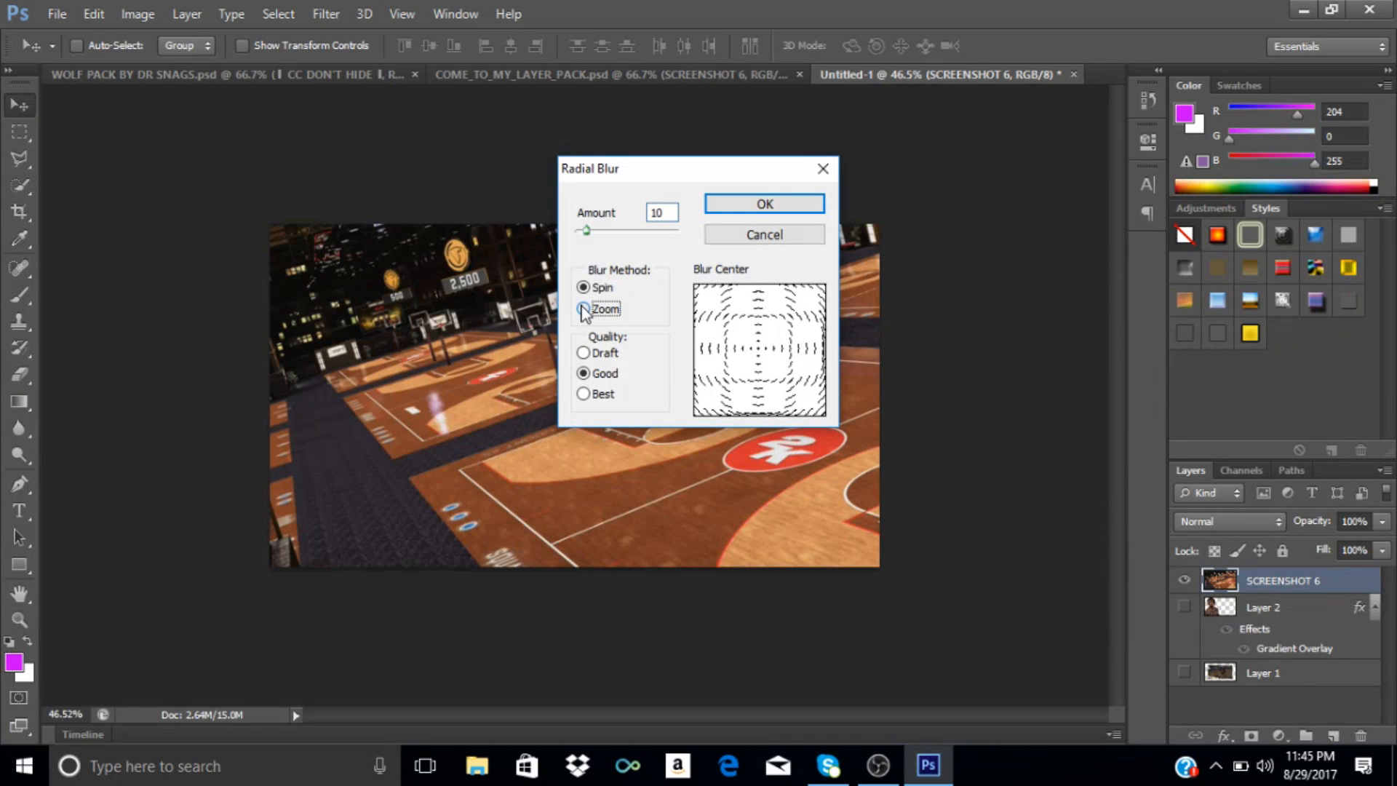
{"action": "double_click", "coordinate": [671, 212]}
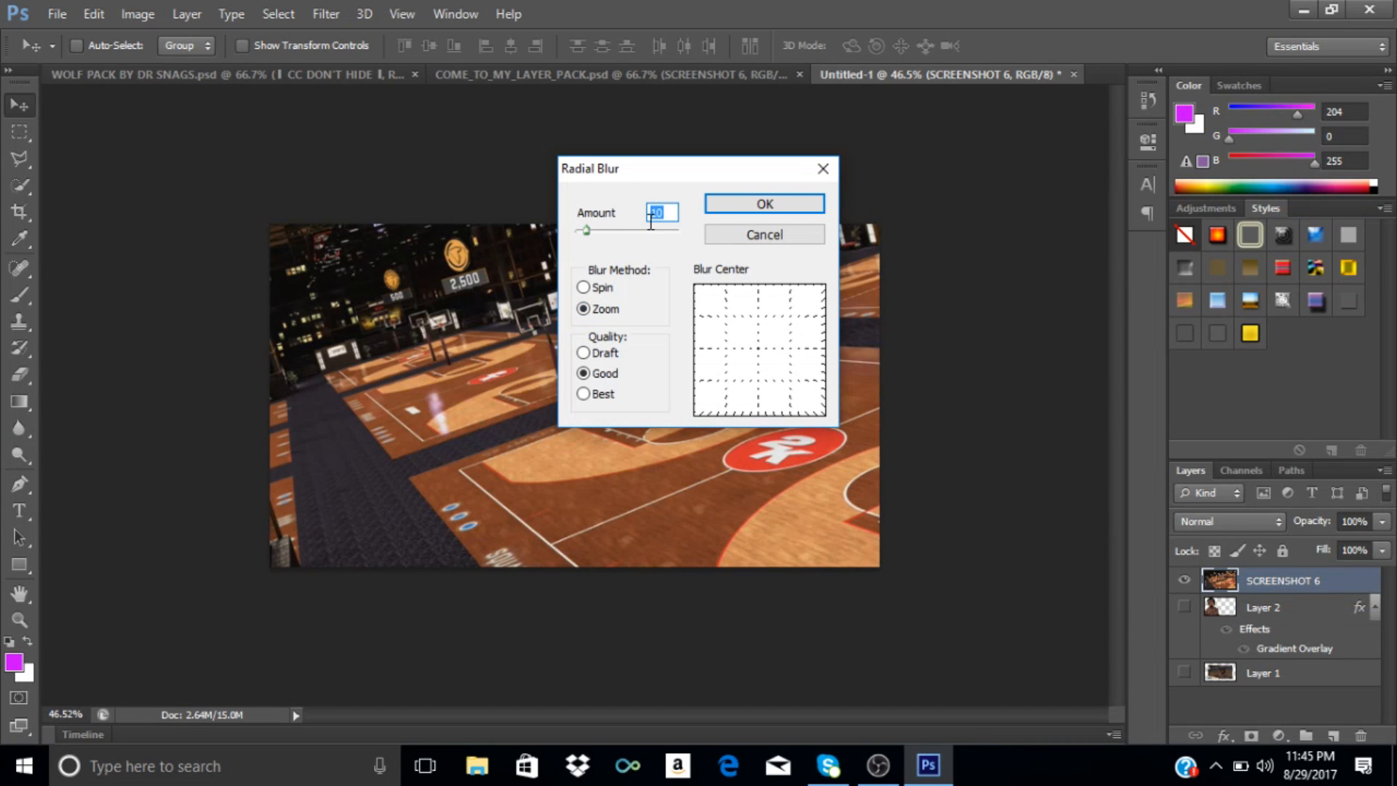
{"action": "type", "text": "17"}
{"action": "left_click", "coordinate": [793, 206]}
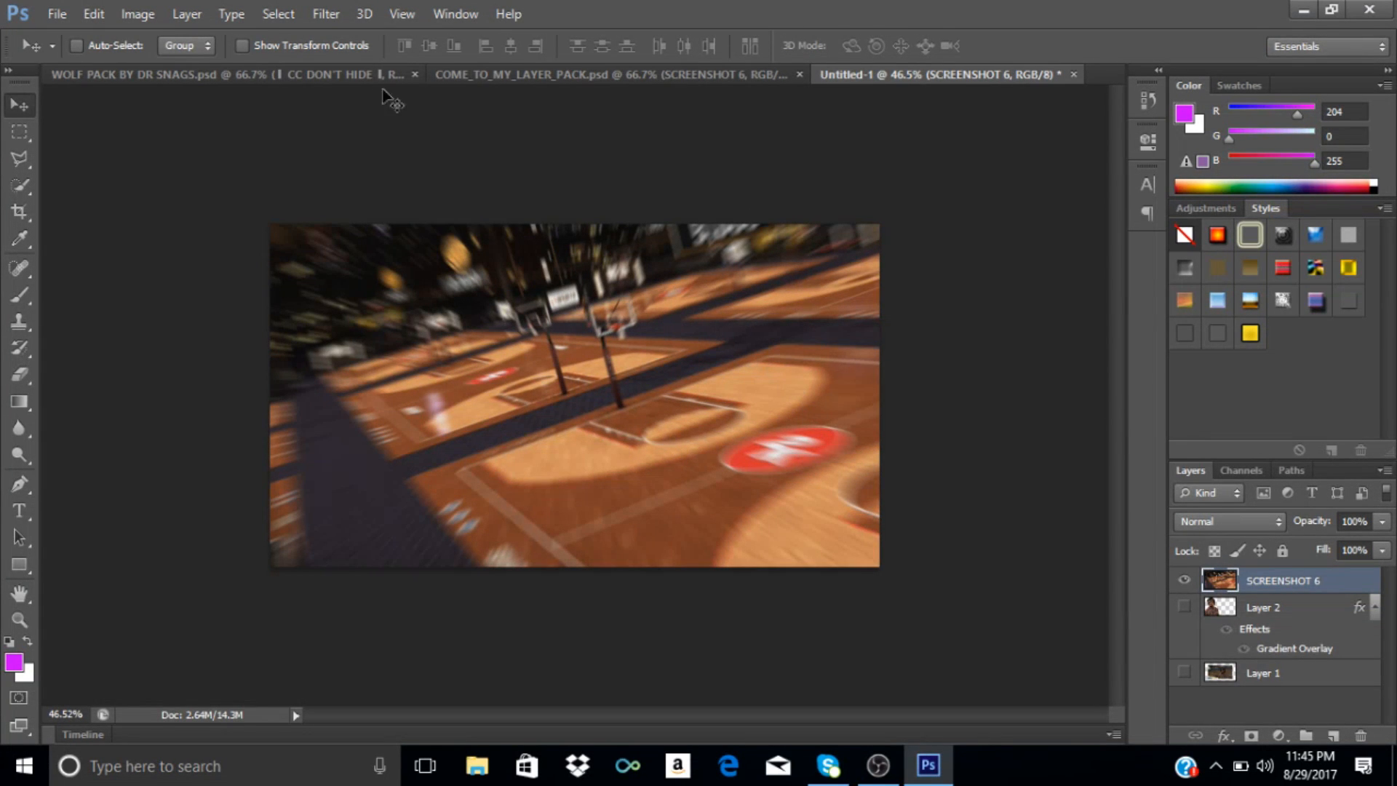
In WOLF PACK BY DR SNAGS.psd, hide the CC DON'T HIDE group and the Cover, Disclaimer, Social Media and READ layers.
{"action": "left_click", "coordinate": [355, 77]}
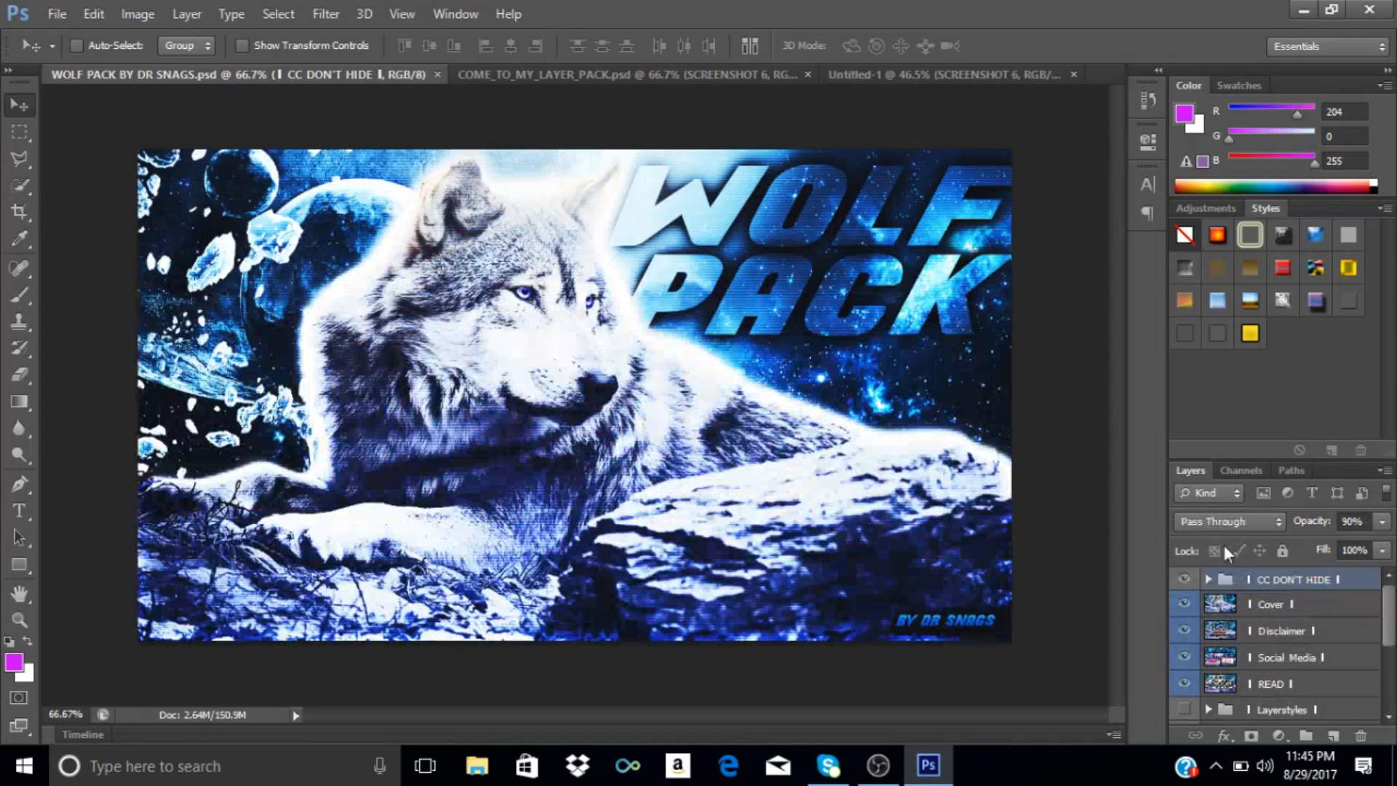
{"action": "left_click", "coordinate": [1184, 580]}
{"action": "left_click", "coordinate": [1184, 604]}
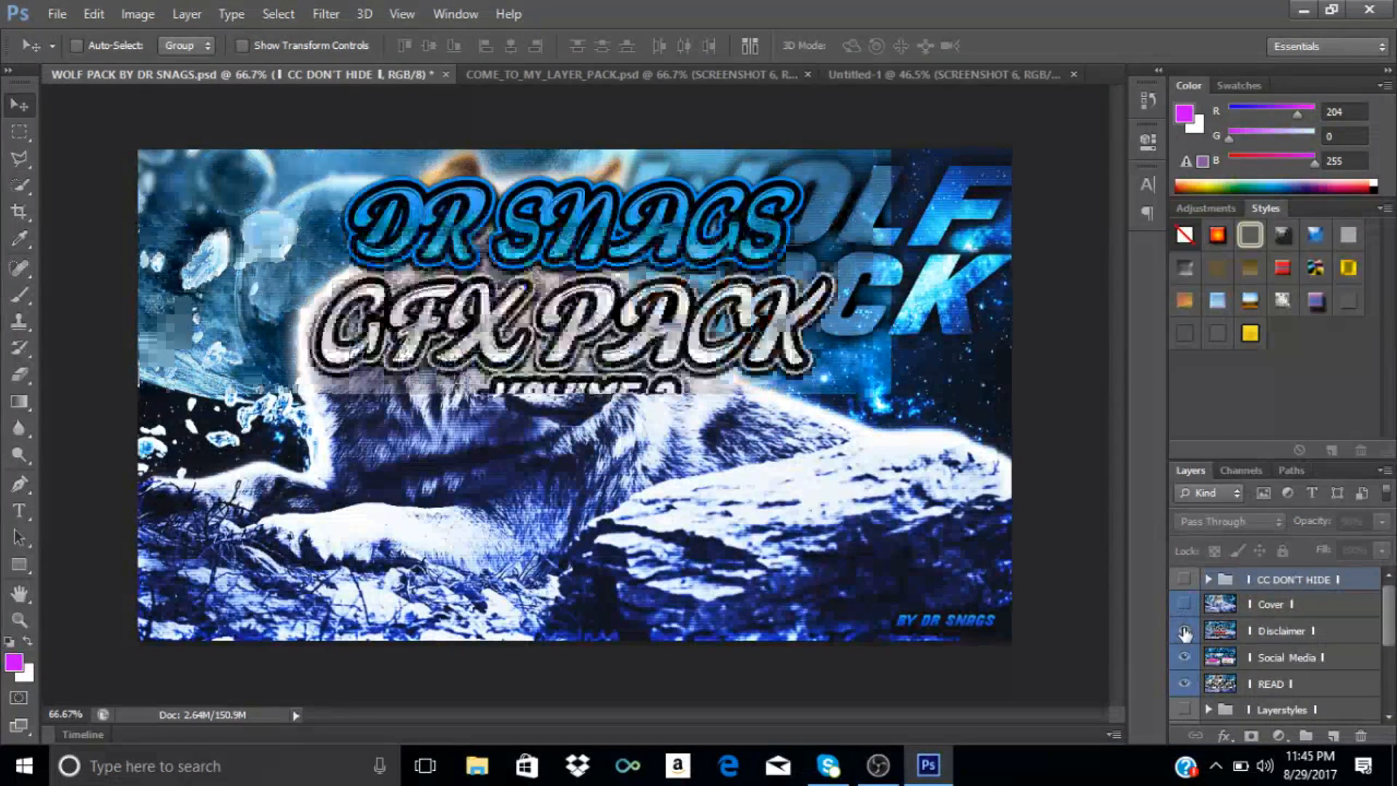
{"action": "left_click", "coordinate": [1185, 631]}
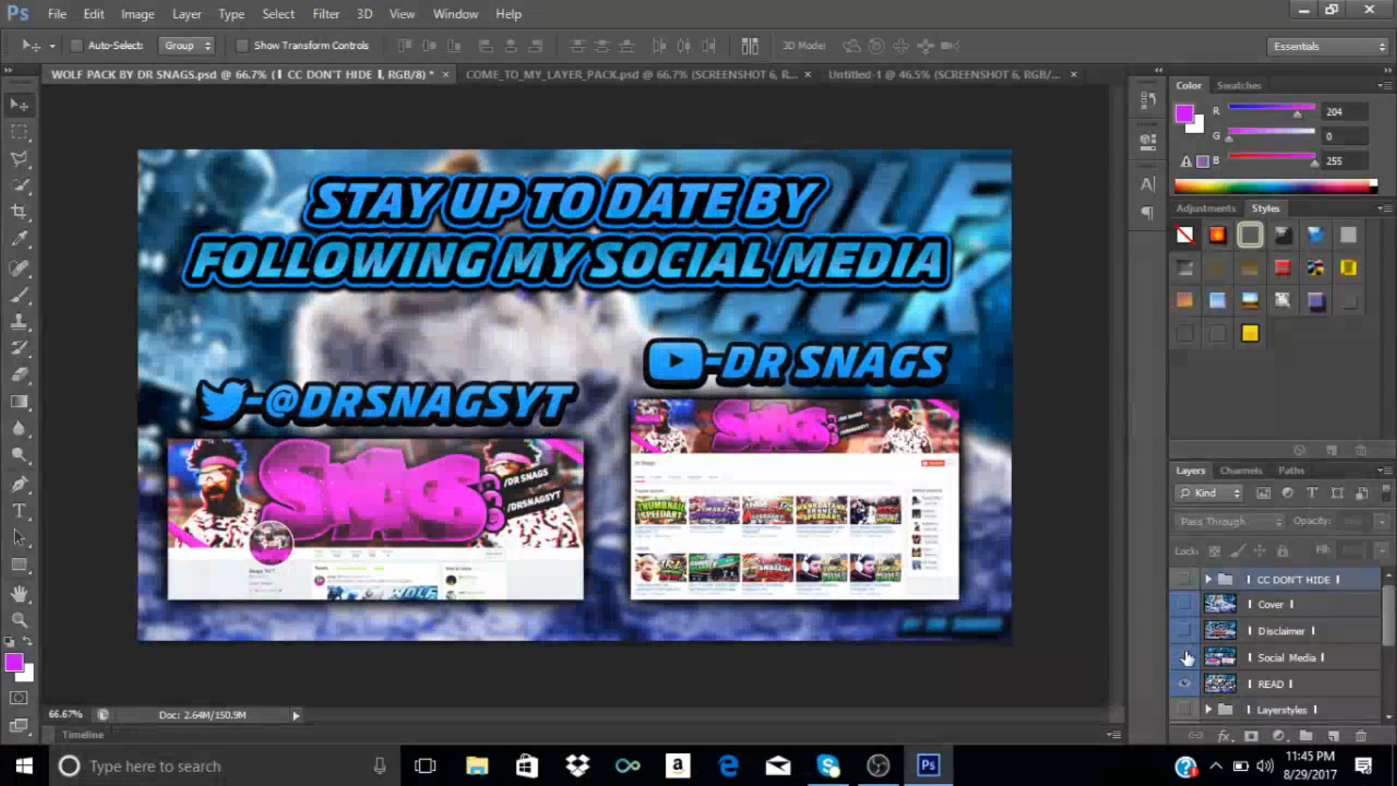
{"action": "left_click", "coordinate": [1184, 658]}
{"action": "left_click", "coordinate": [1185, 684]}
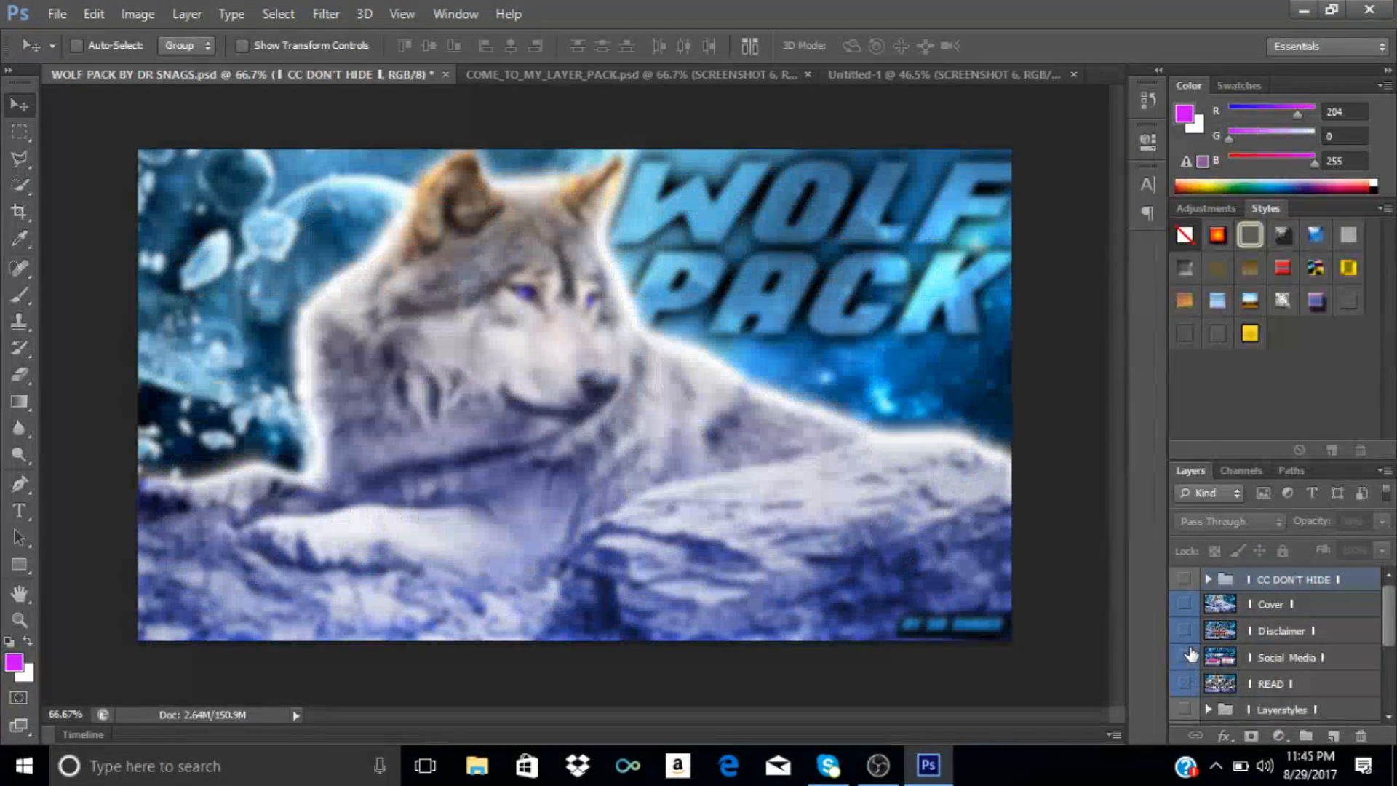
Show and expand the My Best CCs group, and make its CC5 group visible.
{"action": "scroll", "coordinate": [1191, 655], "scroll_direction": "down", "scroll_amount": 3}
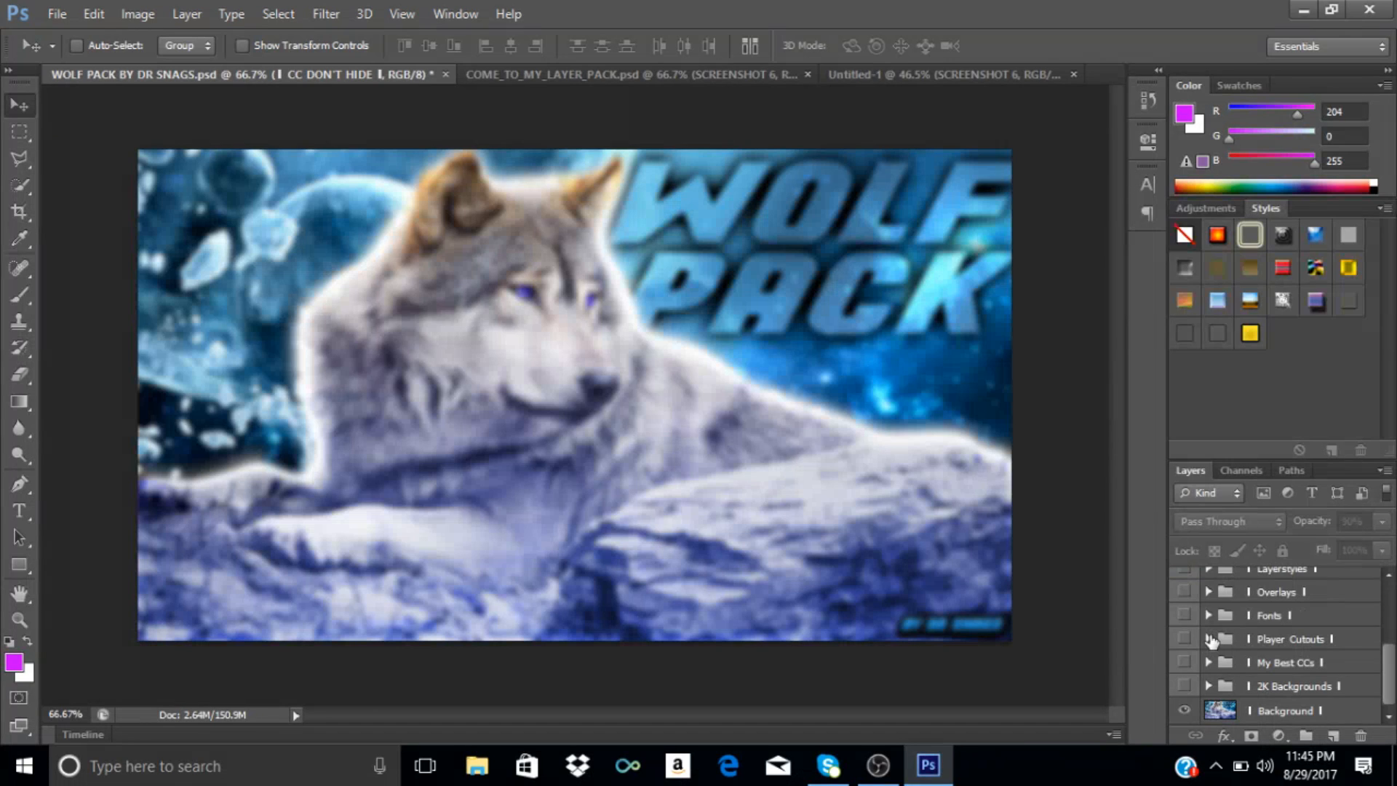
{"action": "left_click", "coordinate": [1191, 661]}
{"action": "left_click", "coordinate": [1208, 663]}
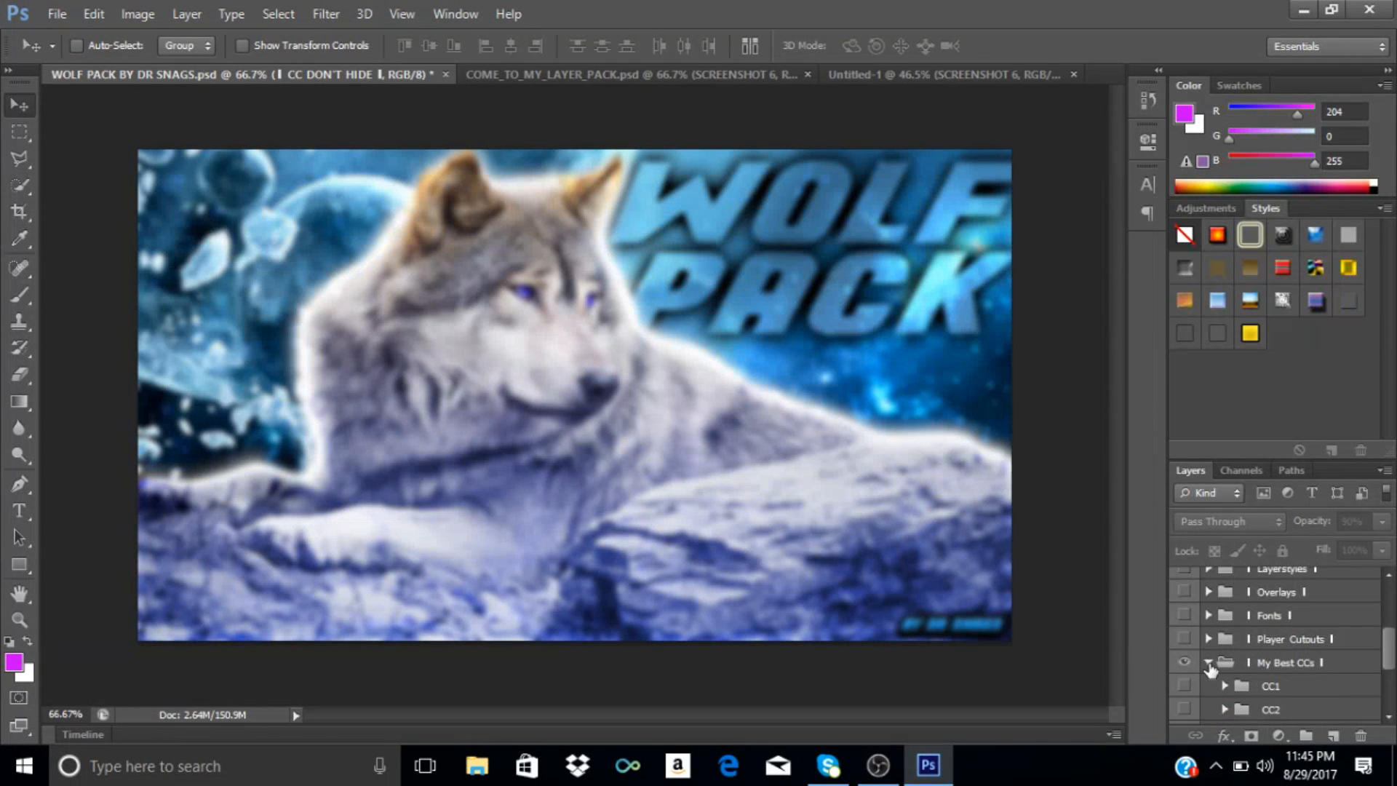
{"action": "scroll", "coordinate": [1210, 668], "scroll_direction": "down", "scroll_amount": 3}
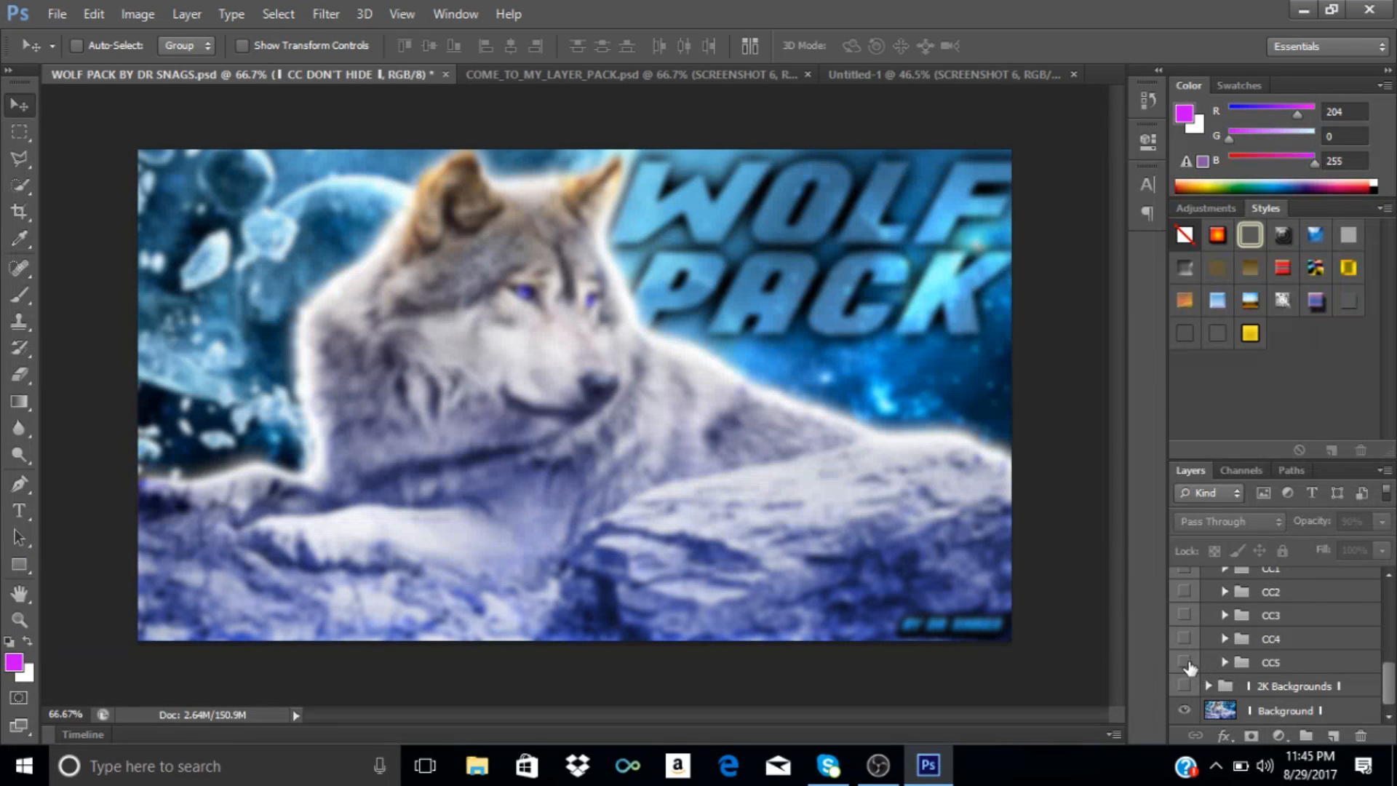
{"action": "left_click", "coordinate": [1187, 663]}
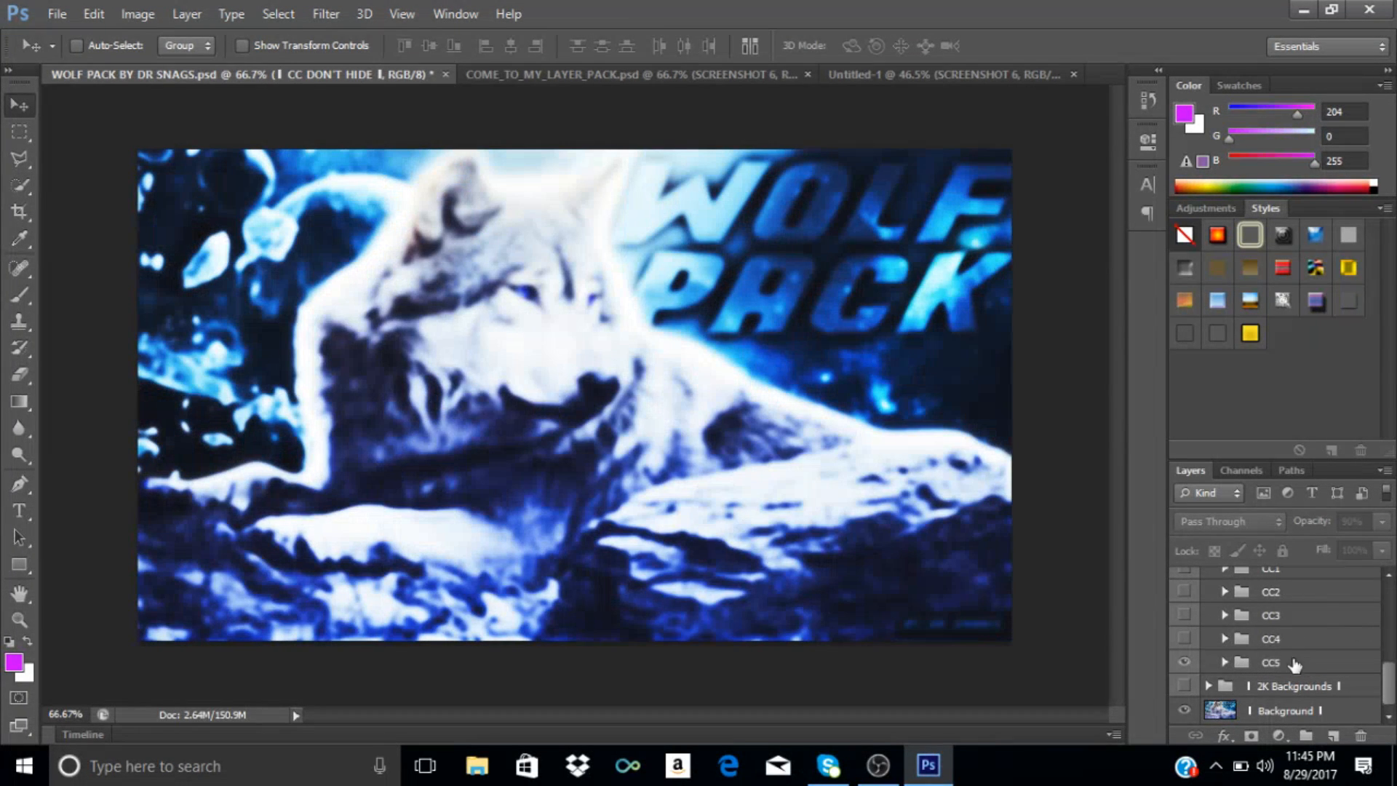
Copy the CC5 group into the Untitled-1 document above SCREENSHOT 6 and reposition its light glow at the canvas's upper middle.
{"action": "left_click", "coordinate": [1270, 663]}
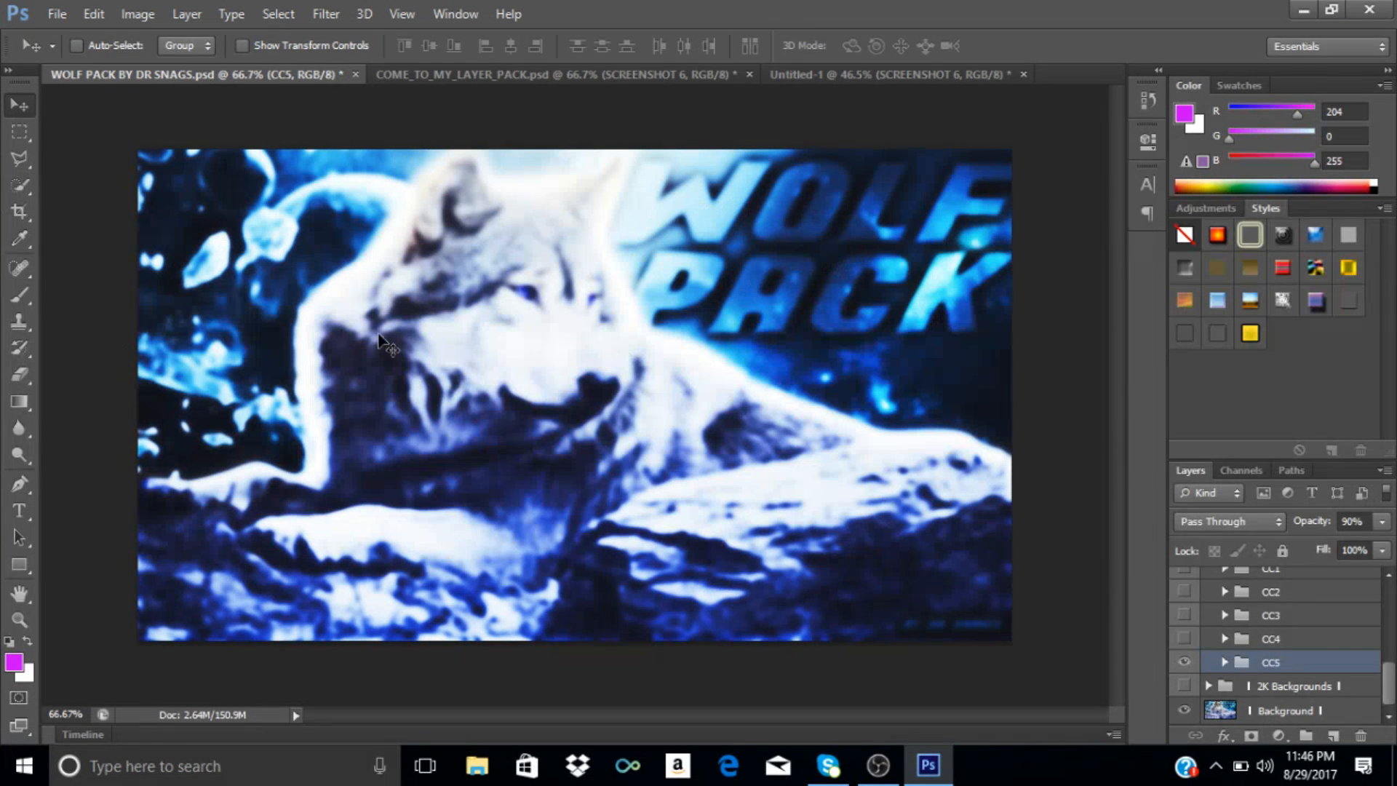
{"action": "left_click", "coordinate": [836, 80]}
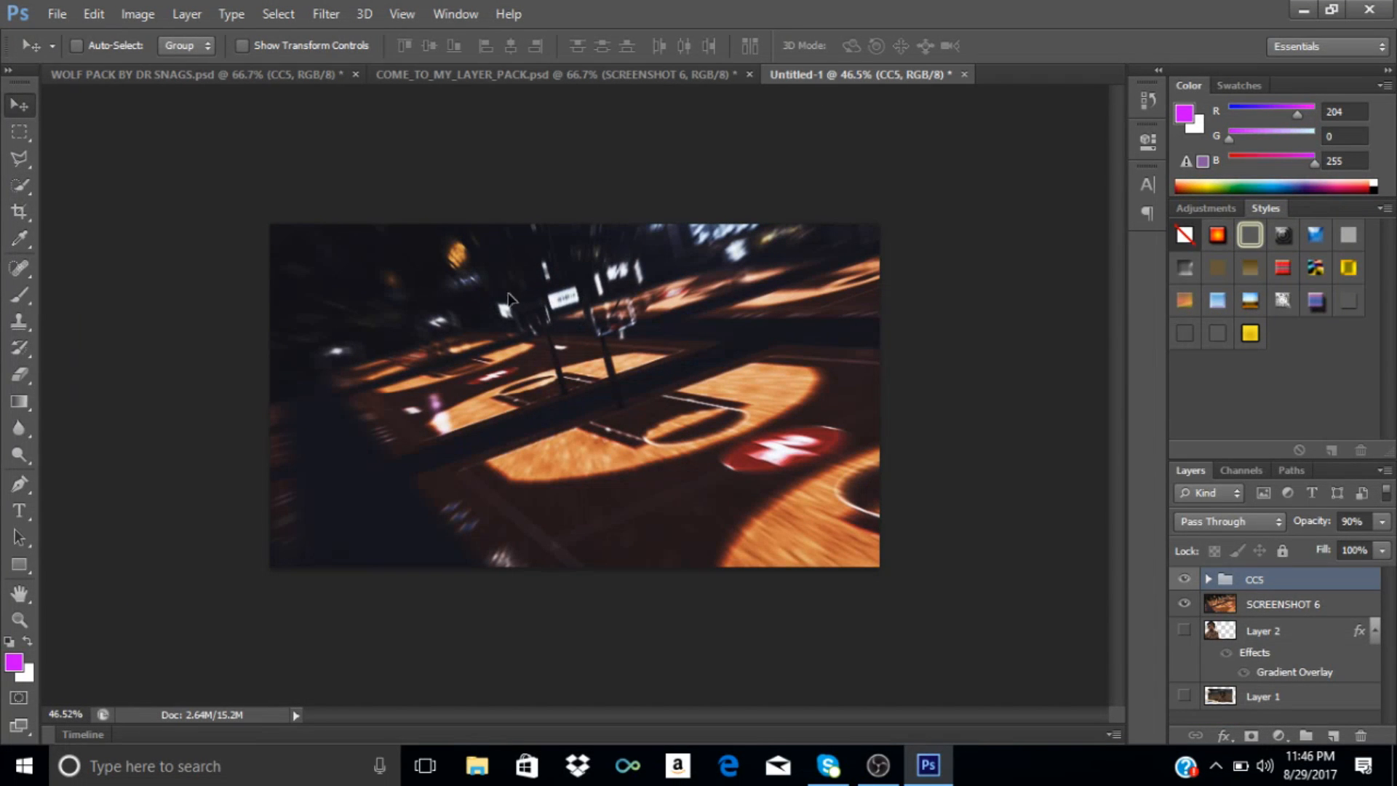
{"action": "left_click_drag", "start_coordinate": [508, 298], "coordinate": [459, 404]}
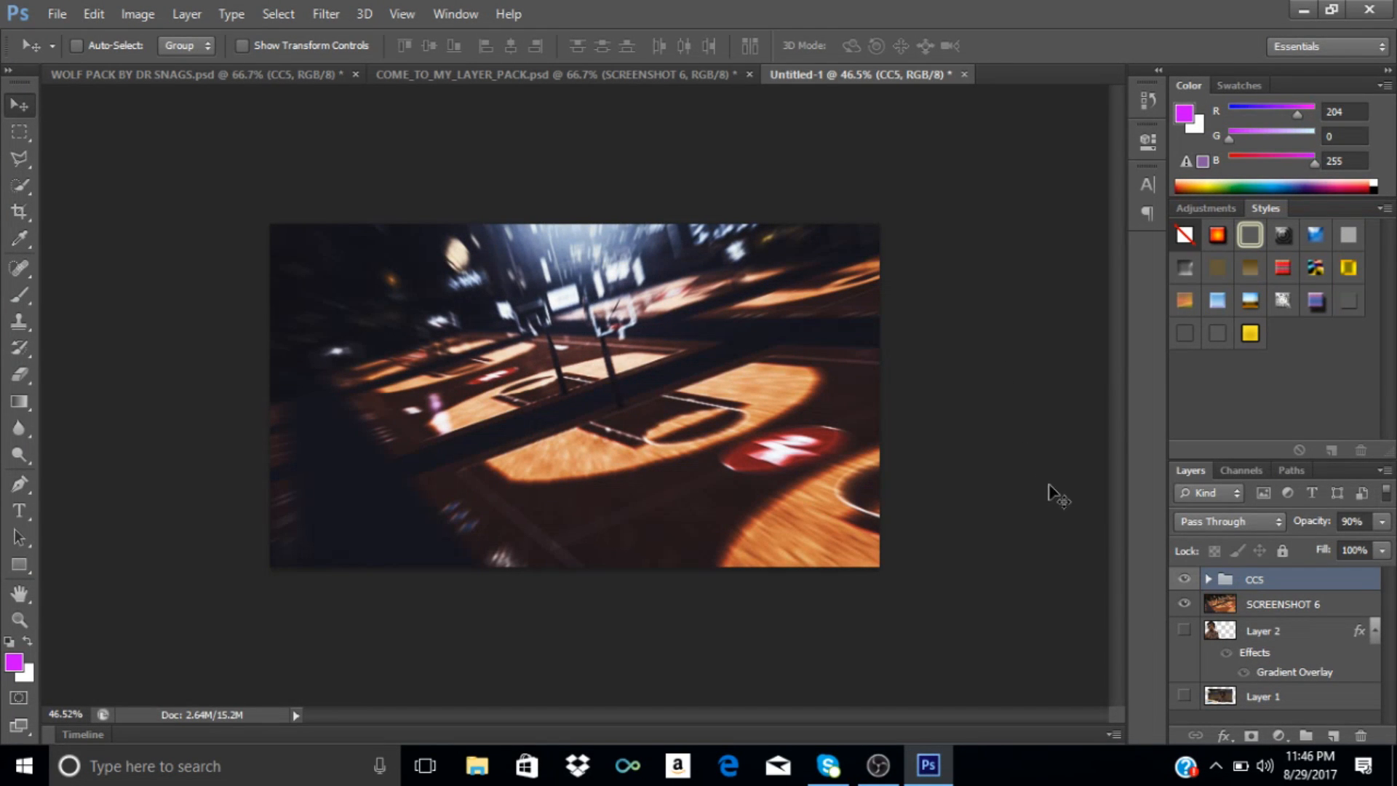
Show Layer 2 and move it directly below the CC5 group, and add an empty layer just above SCREENSHOT 6.
{"action": "left_click", "coordinate": [1184, 630]}
{"action": "left_click_drag", "start_coordinate": [1295, 644], "coordinate": [1292, 606]}
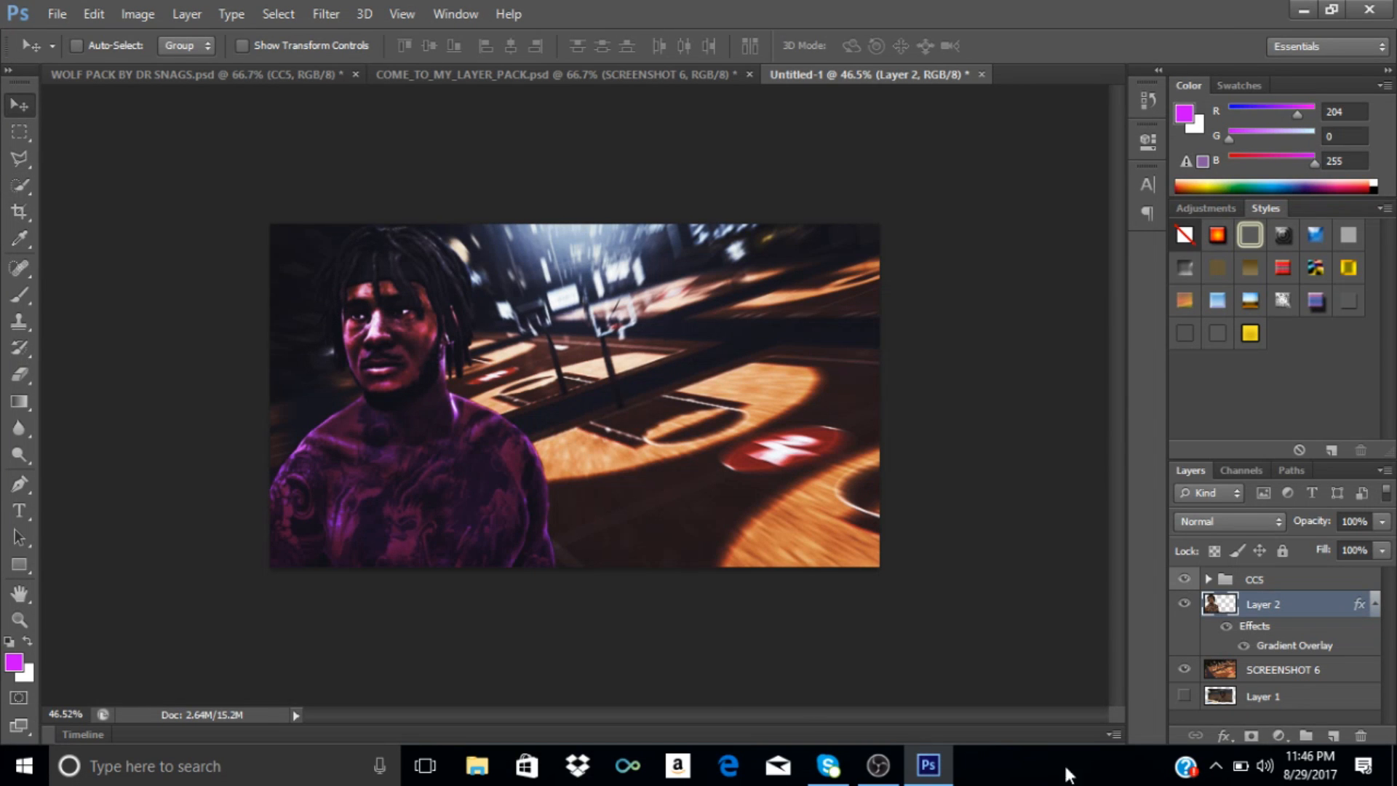
{"action": "left_click", "coordinate": [1291, 676]}
{"action": "left_click", "coordinate": [1333, 735]}
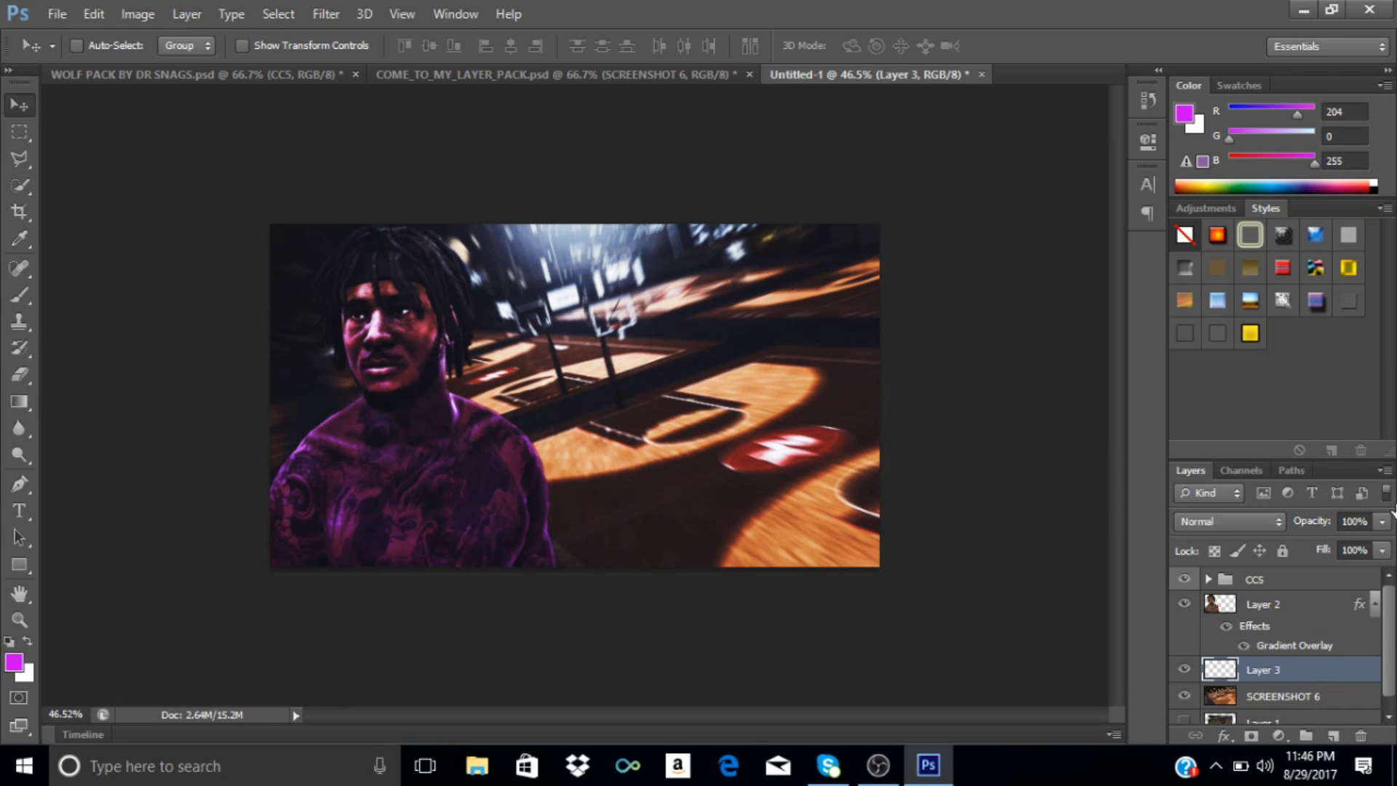
Enable a Gradient Overlay on Layer 3 and choose the Foreground to Transparent gradient preset.
{"action": "double_click", "coordinate": [1329, 670]}
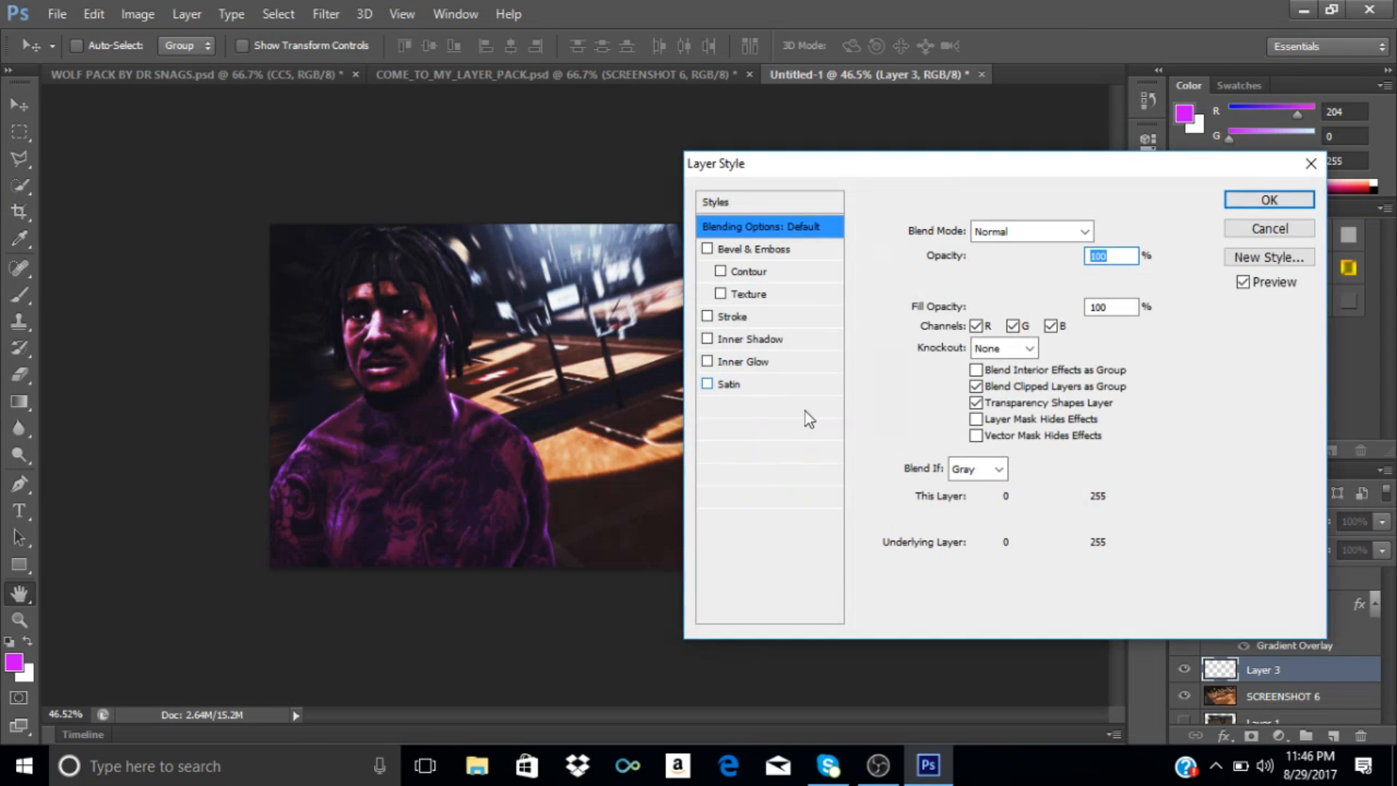
{"action": "left_click", "coordinate": [708, 431]}
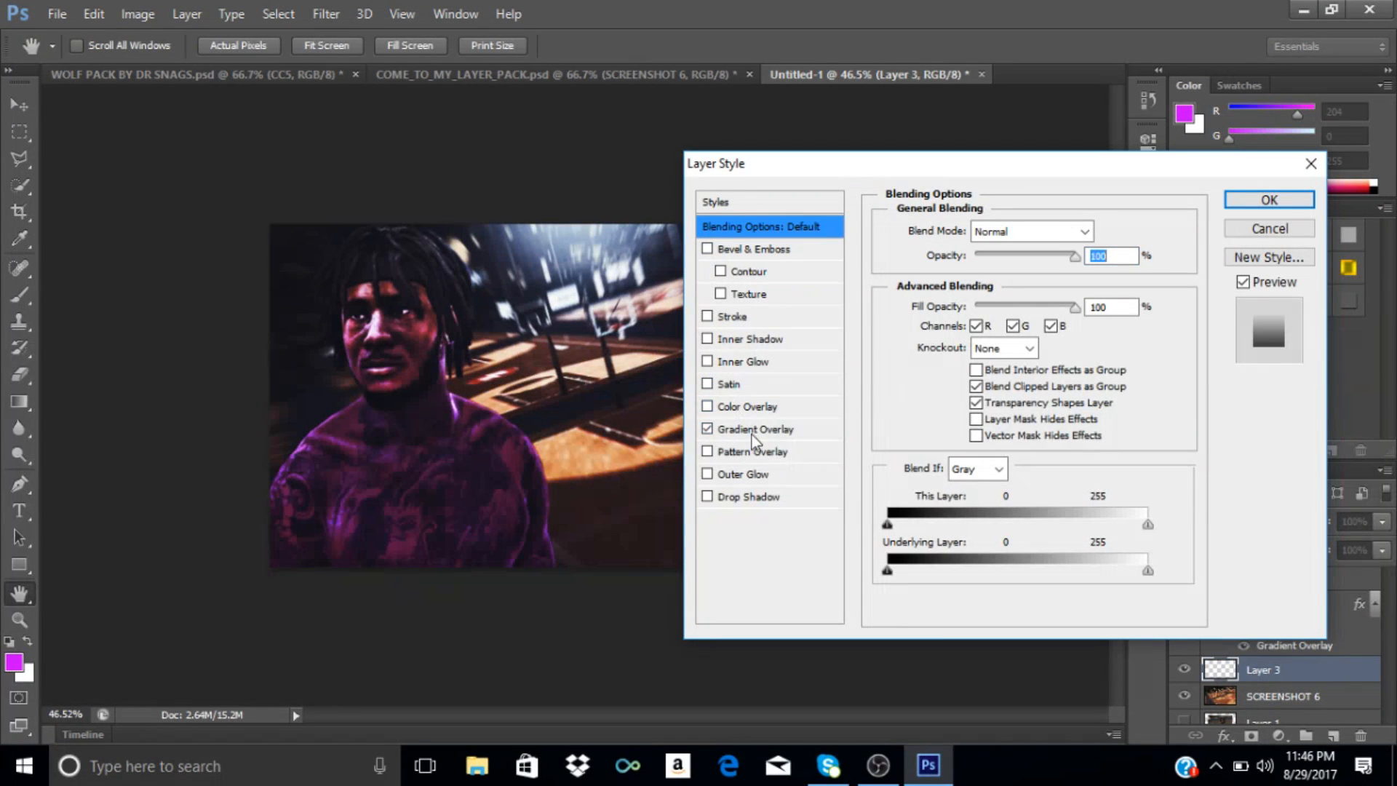
{"action": "left_click", "coordinate": [765, 430]}
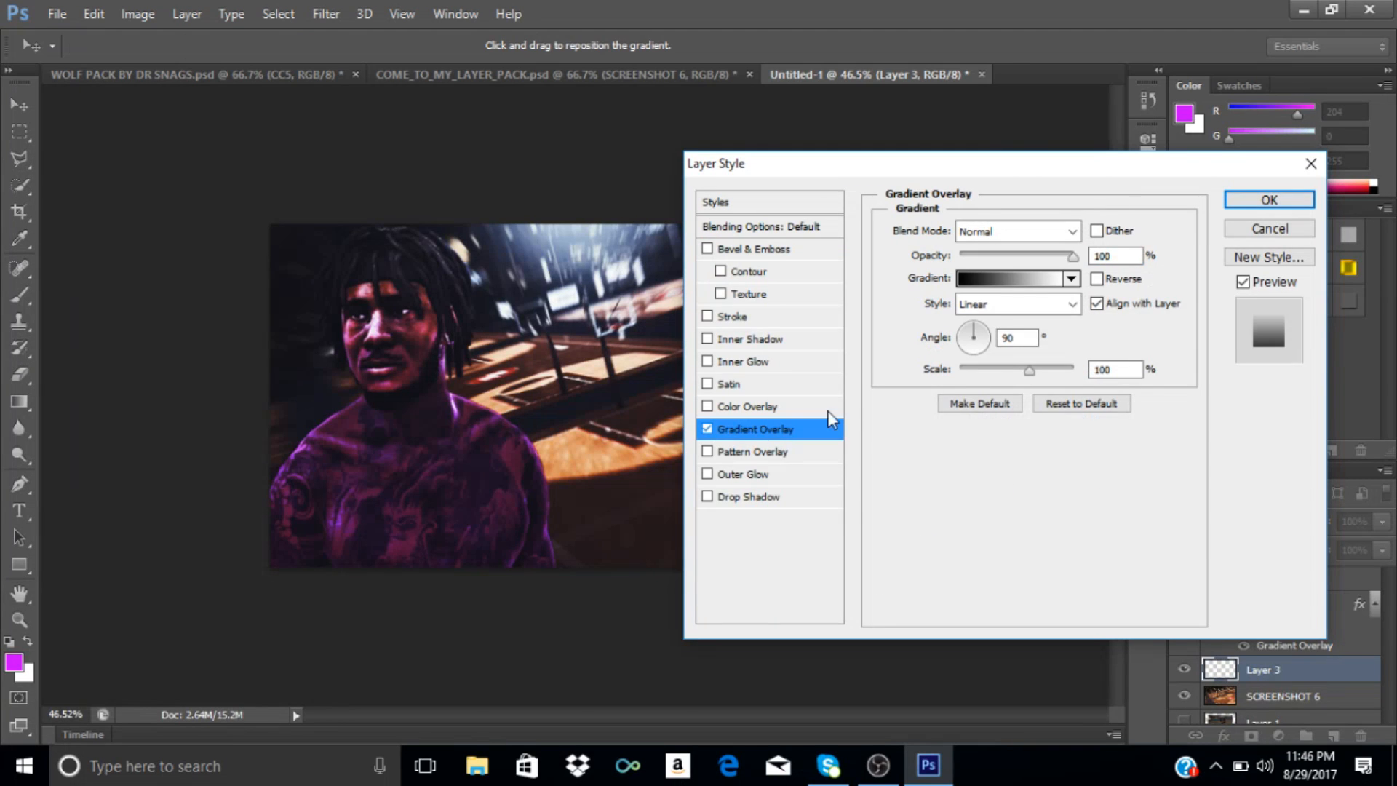
{"action": "left_click", "coordinate": [1021, 283]}
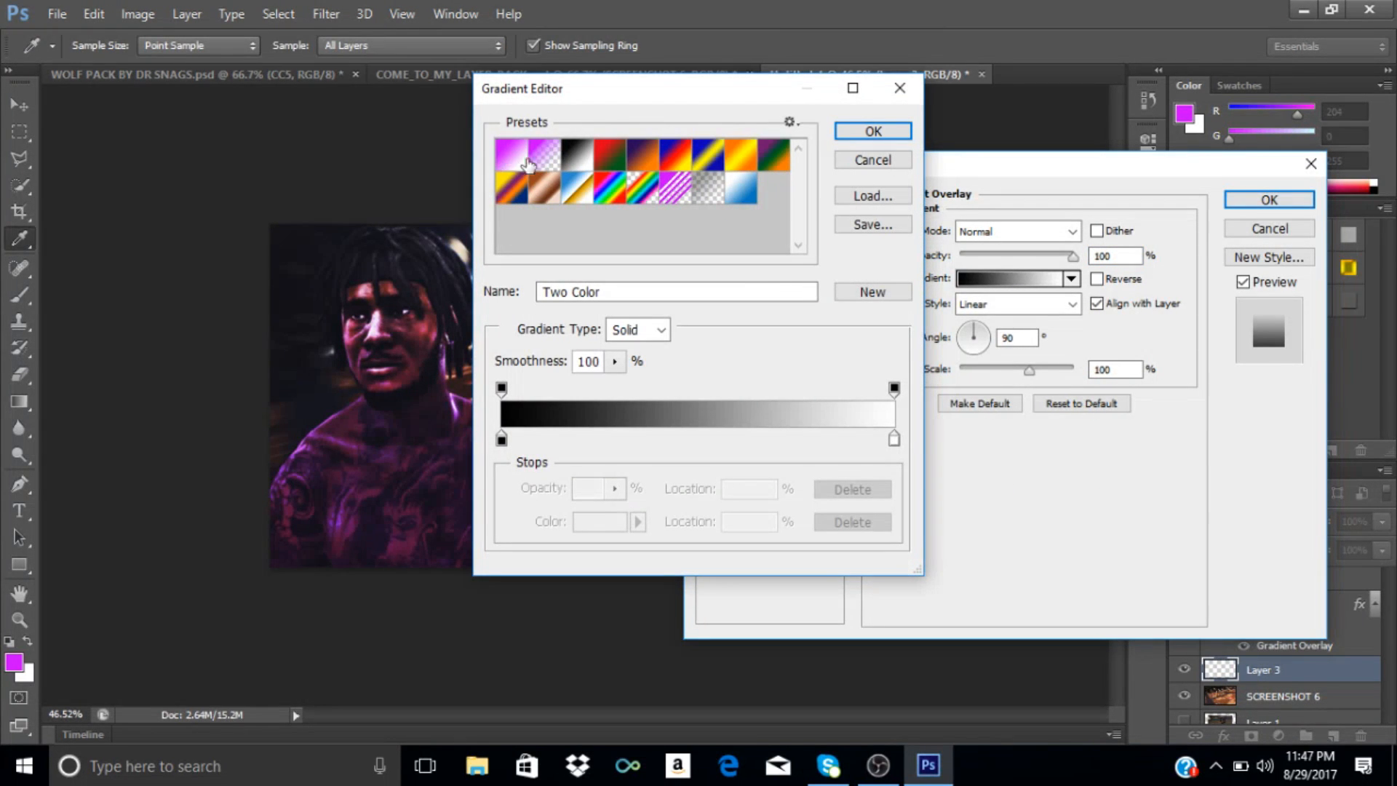
{"action": "left_click", "coordinate": [542, 154]}
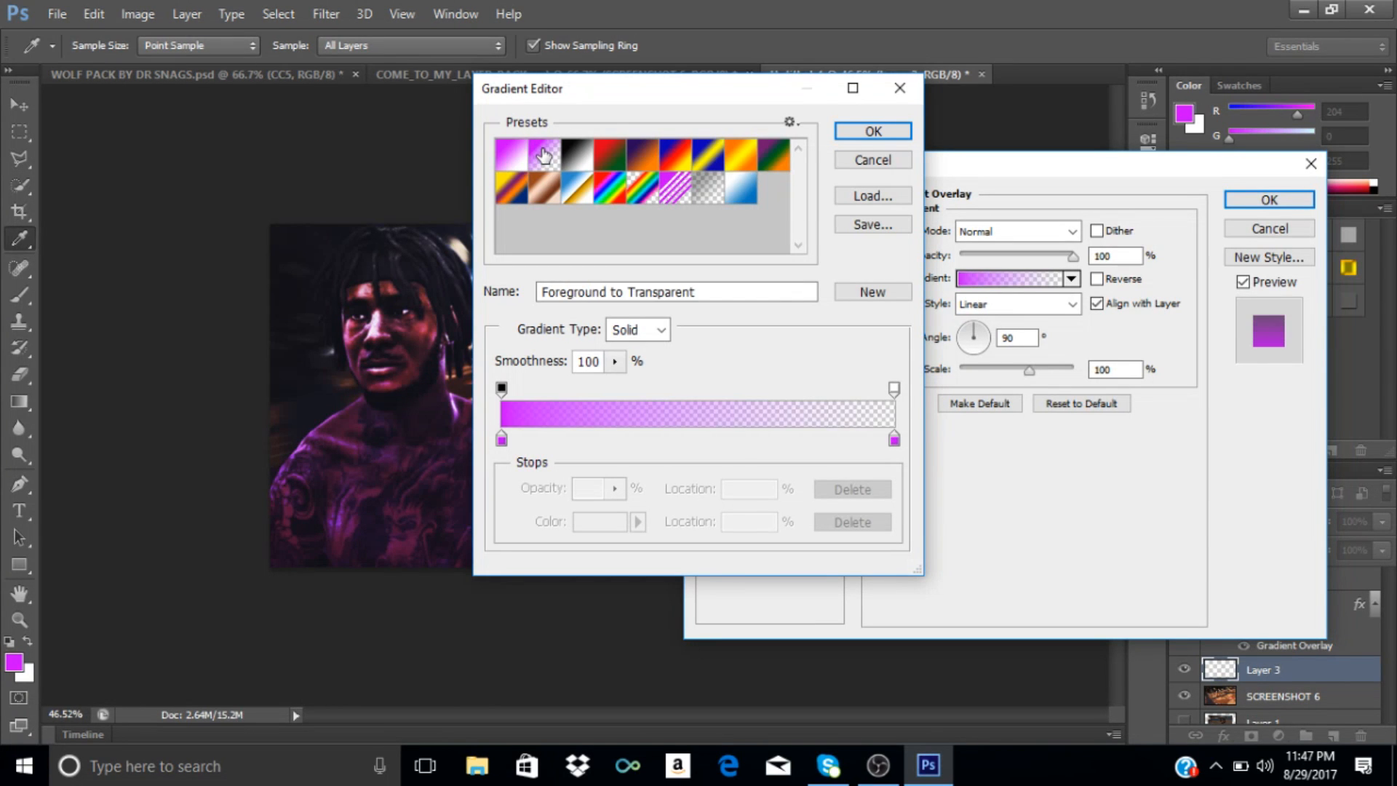
Set the gradient's end color stop to white (ffffff), then accept the gradient and apply the layer style.
{"action": "left_click", "coordinate": [895, 439]}
{"action": "double_click", "coordinate": [894, 439]}
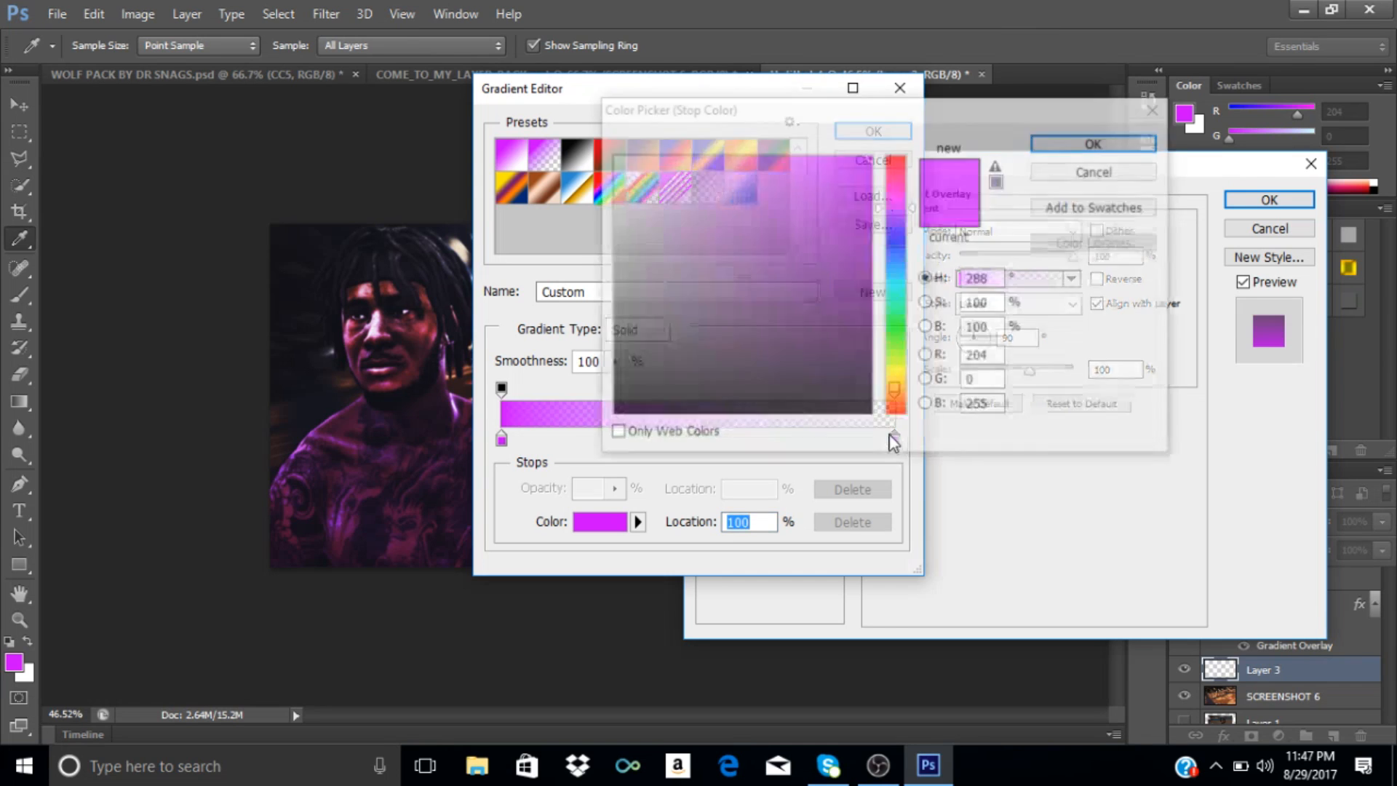
{"action": "left_click_drag", "start_coordinate": [717, 306], "coordinate": [495, 70]}
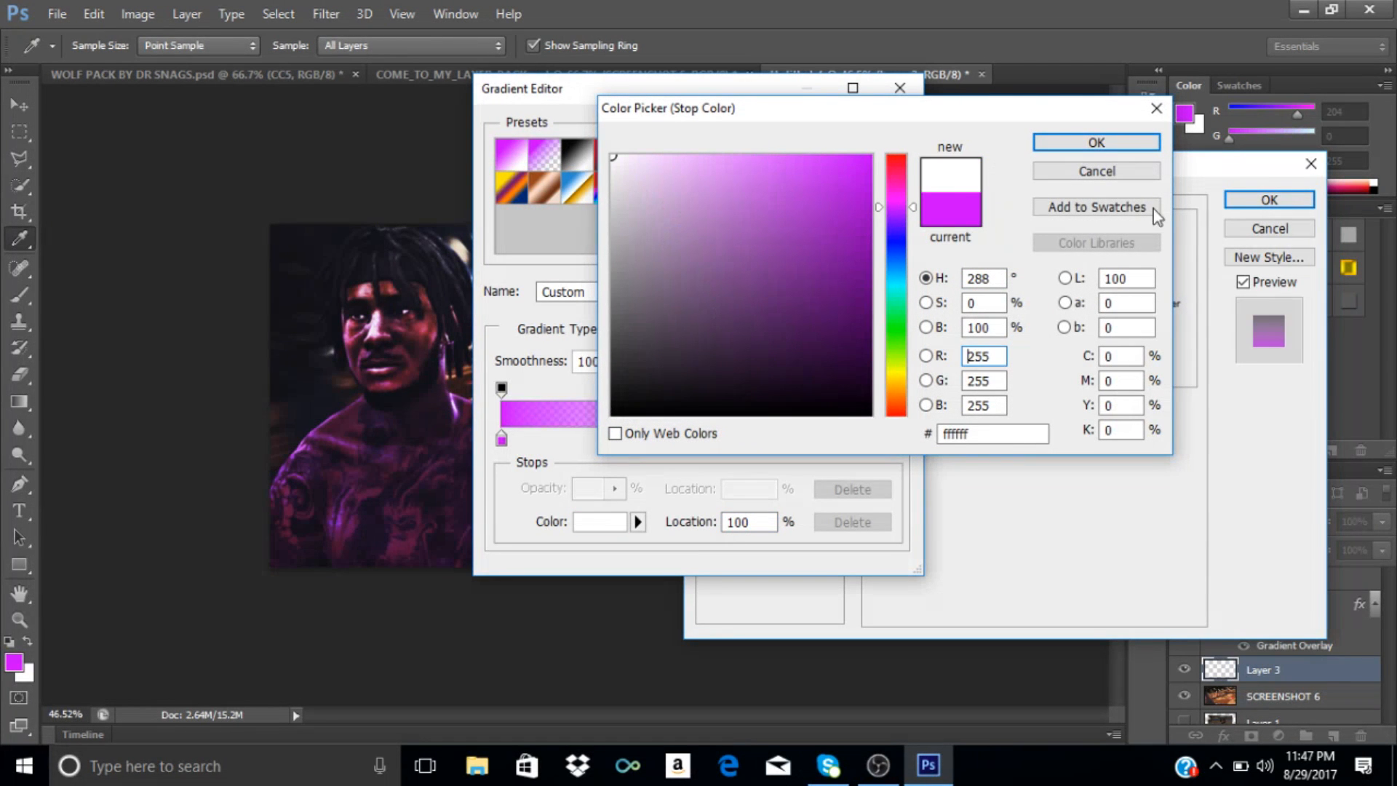
{"action": "left_click", "coordinate": [1136, 142]}
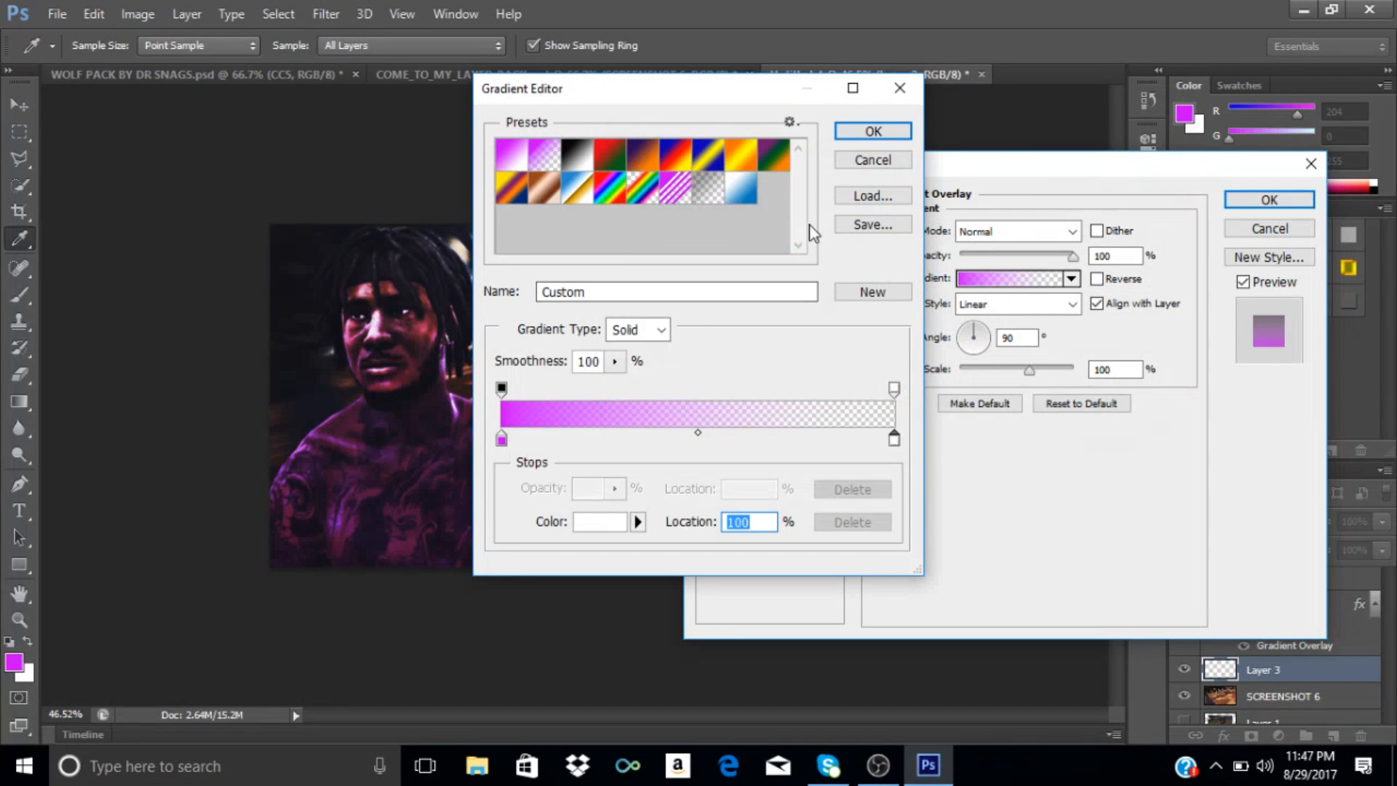
{"action": "left_click", "coordinate": [873, 133]}
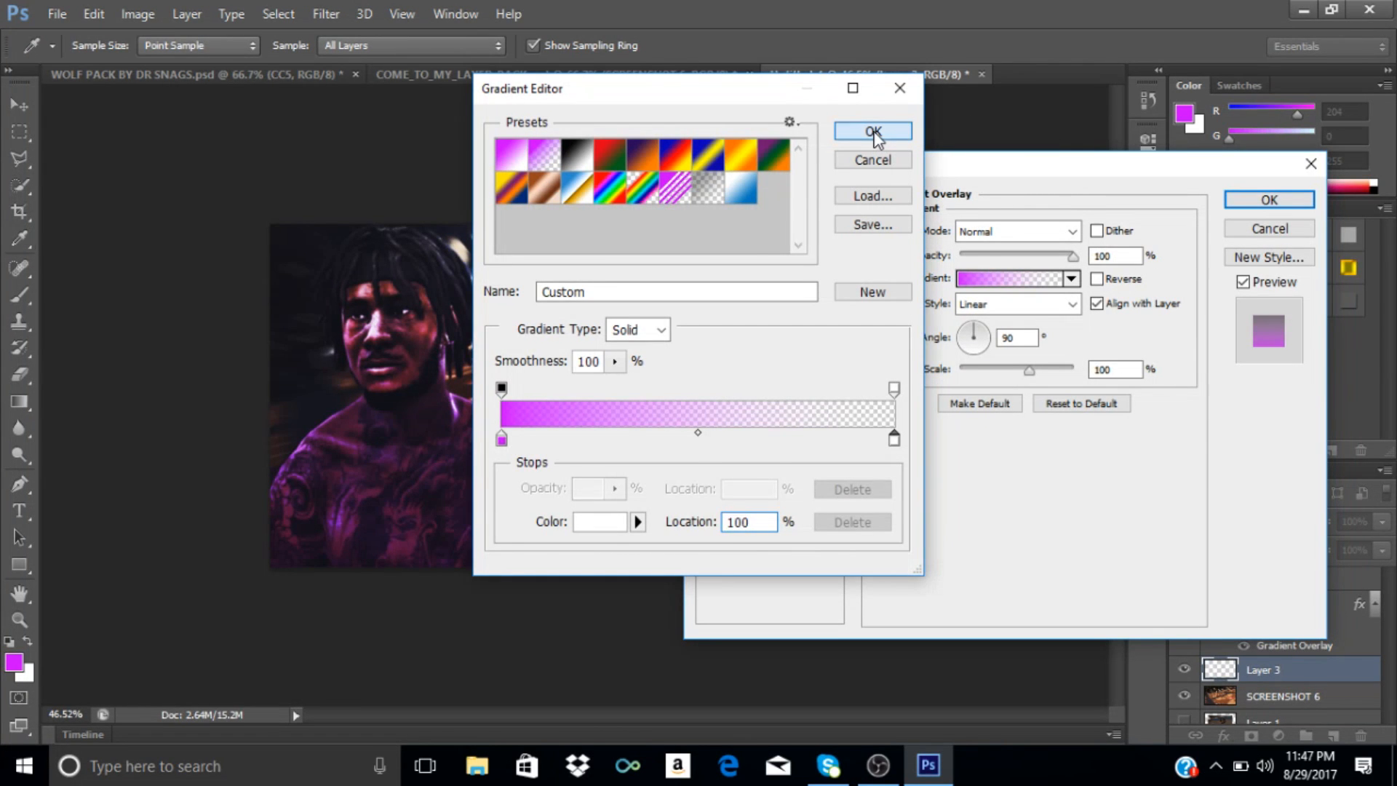
{"action": "left_click", "coordinate": [1293, 200]}
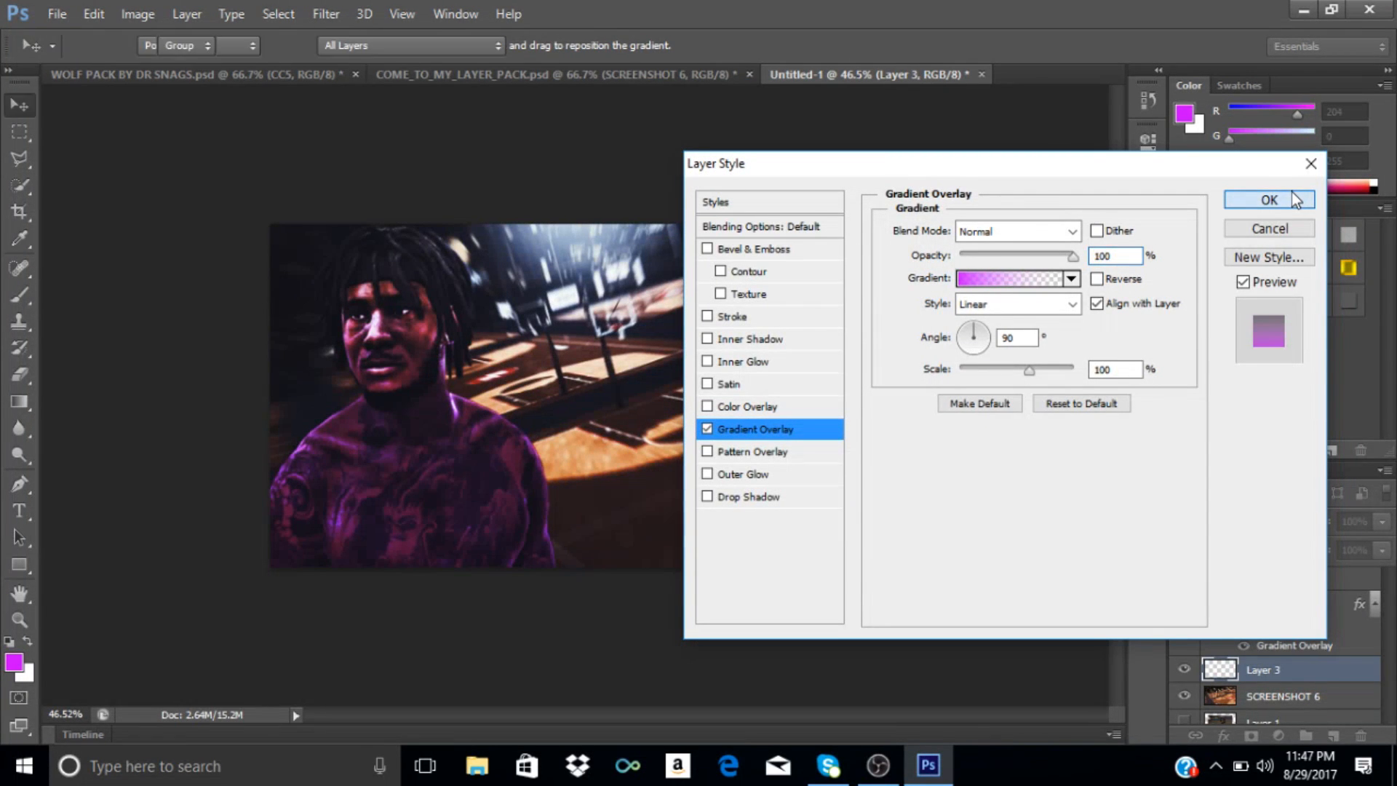
Draw a vertical magenta-to-white linear gradient on Layer 3 with the Gradient tool, from the canvas's bottom edge to its top.
{"action": "left_click", "coordinate": [19, 408]}
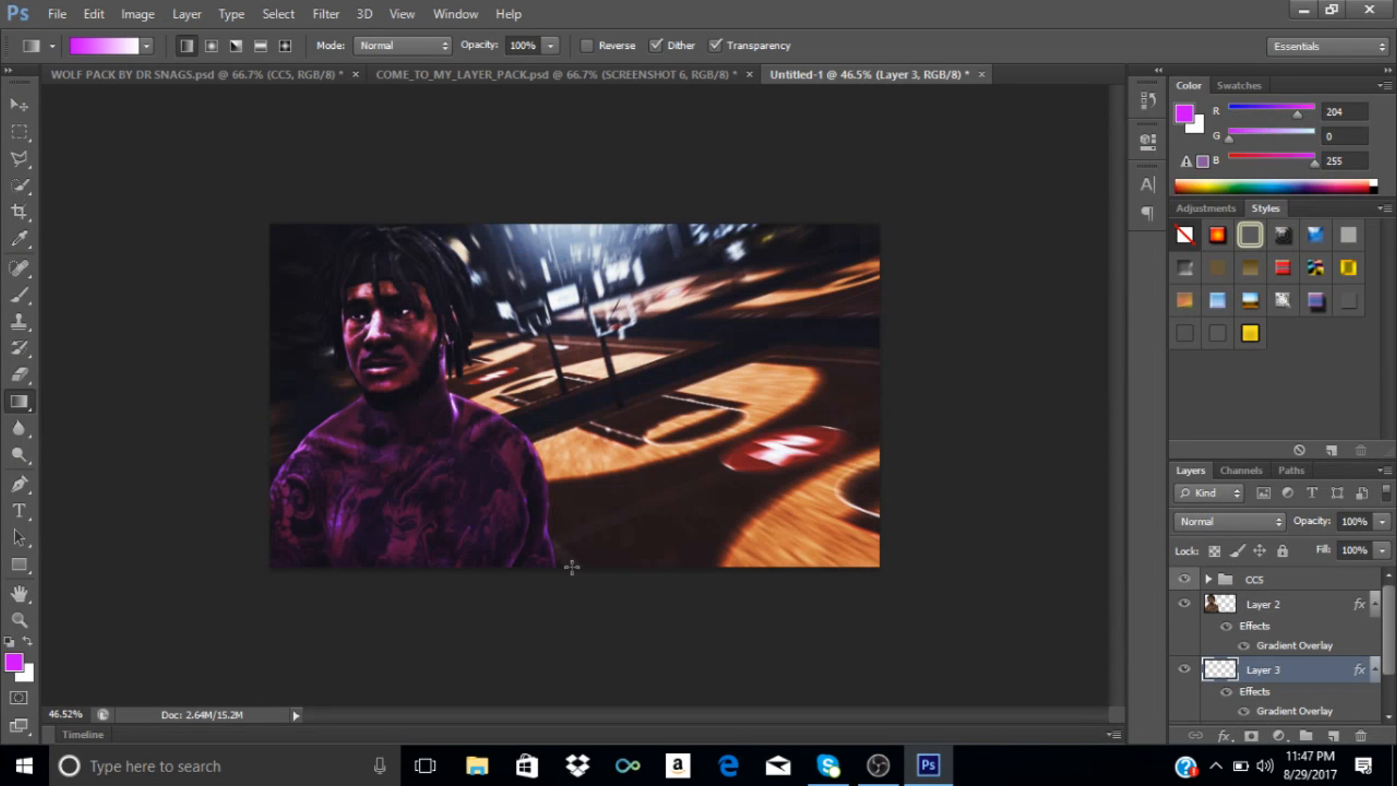
{"action": "mouse_move", "coordinate": [572, 567]}
{"action": "left_mouse_down"}
{"action": "mouse_move", "coordinate": [564, 447]}
{"action": "mouse_move", "coordinate": [584, 339]}
{"action": "mouse_move", "coordinate": [568, 573]}
{"action": "left_mouse_up"}
{"action": "left_click_drag", "start_coordinate": [585, 544], "coordinate": [574, 228]}
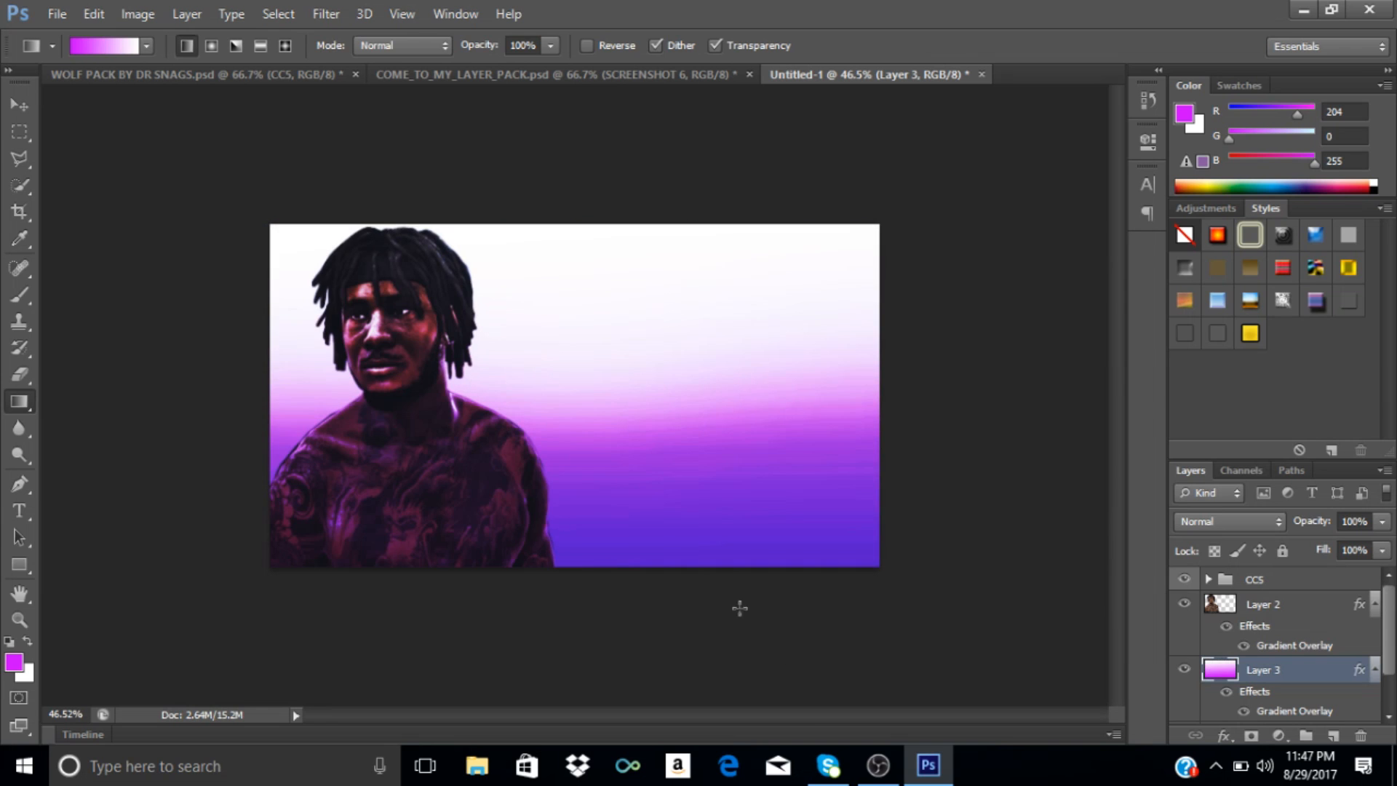
Set Layer 3's blend mode to Color.
{"action": "left_click", "coordinate": [1256, 522]}
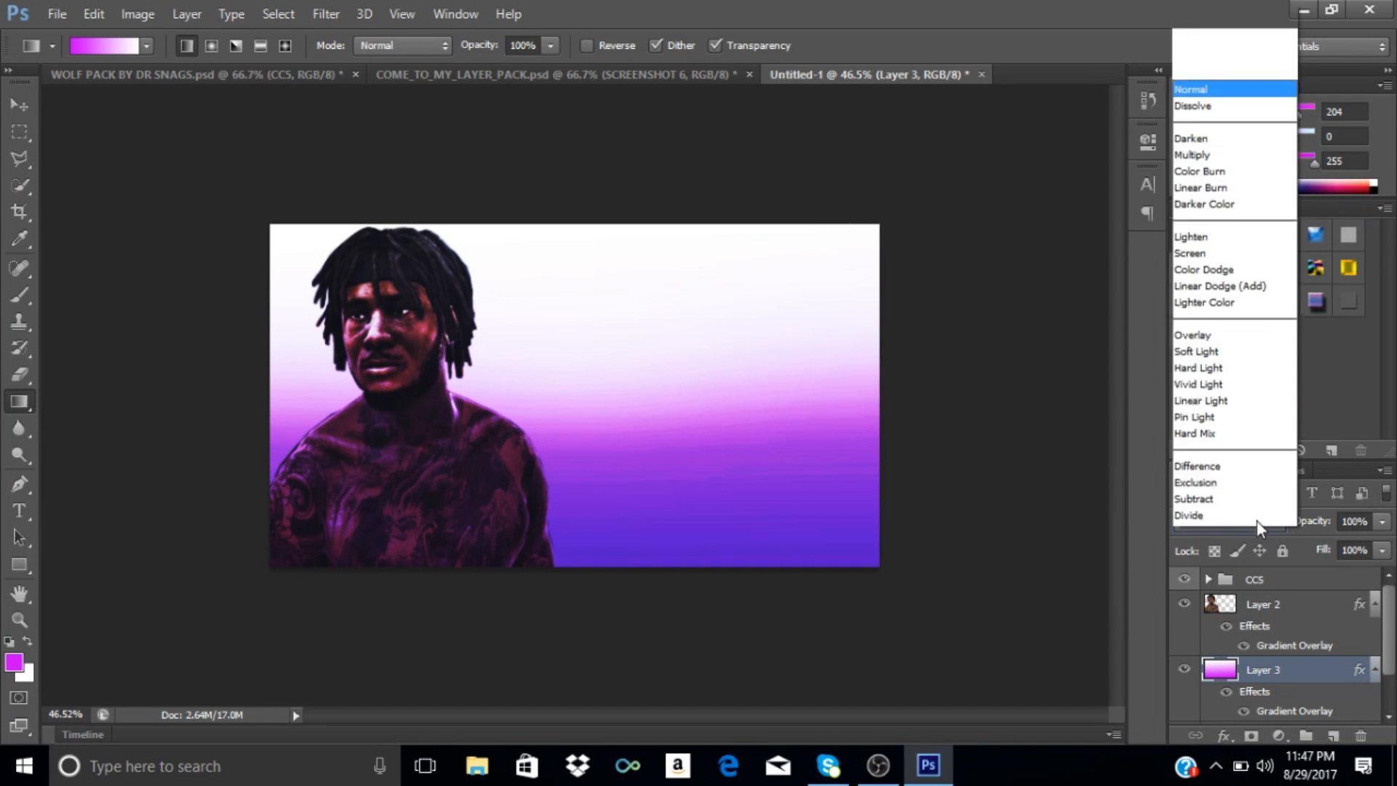
{"action": "left_click", "coordinate": [1211, 499]}
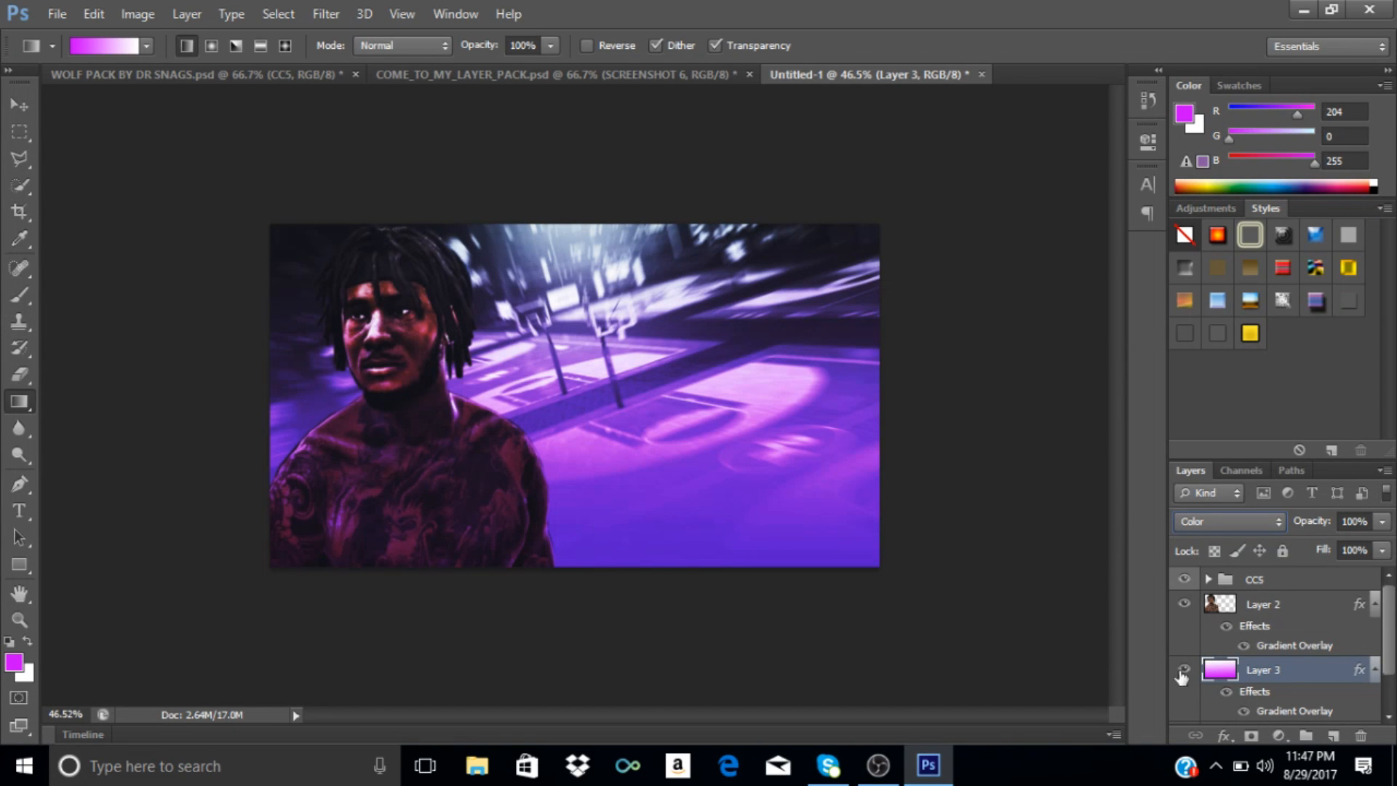
Enable a Stroke layer style on Layer 2 and set its size to about 13 px.
{"action": "left_click", "coordinate": [1308, 611]}
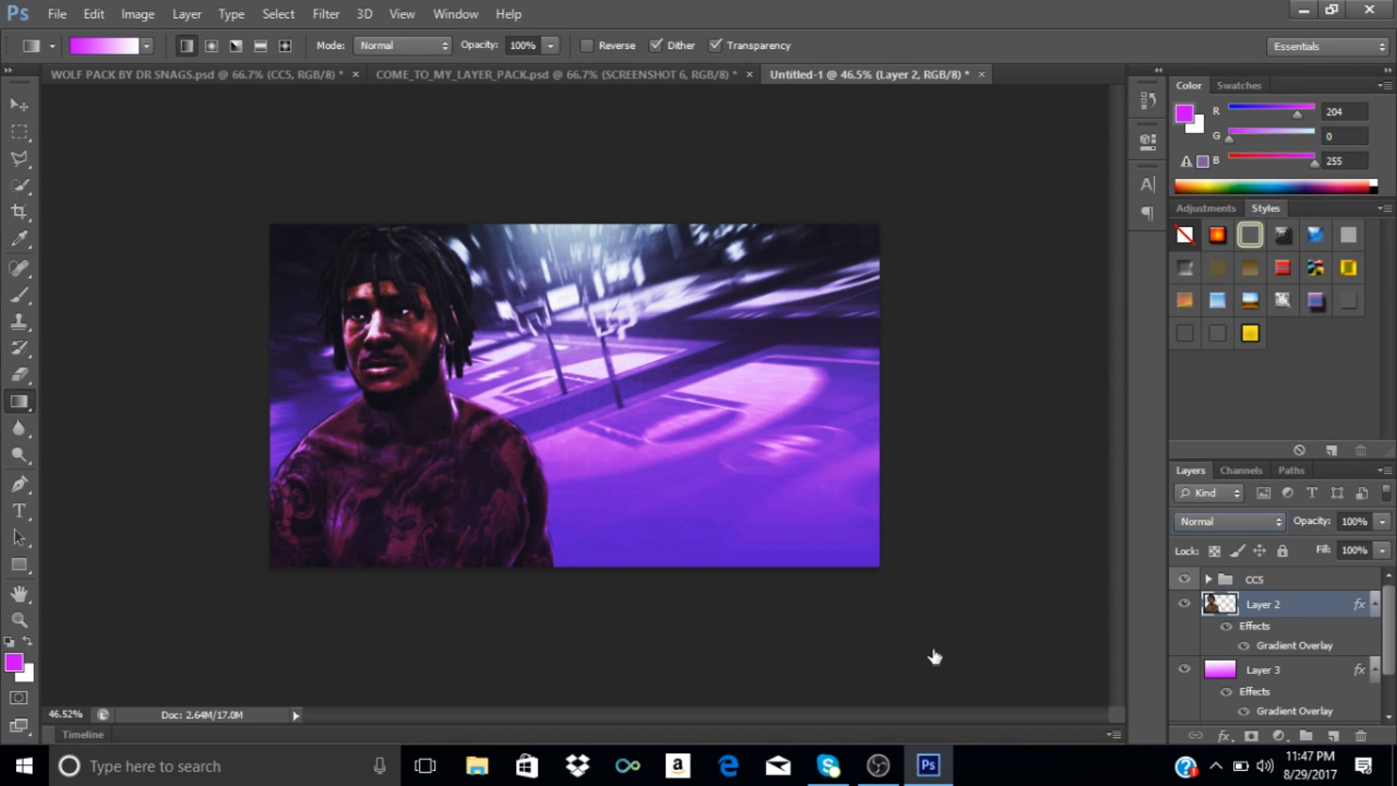
{"action": "double_click", "coordinate": [1306, 610]}
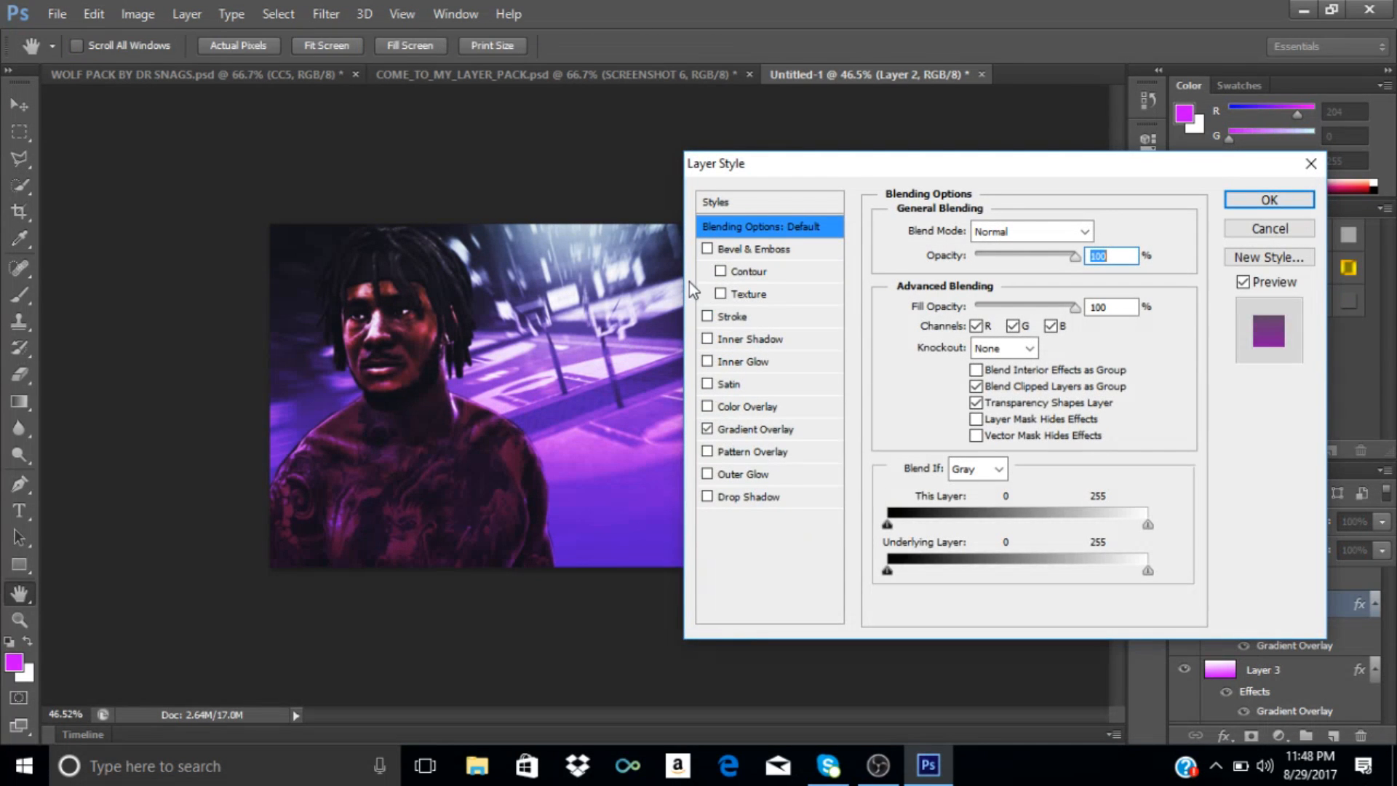
{"action": "left_click", "coordinate": [707, 318]}
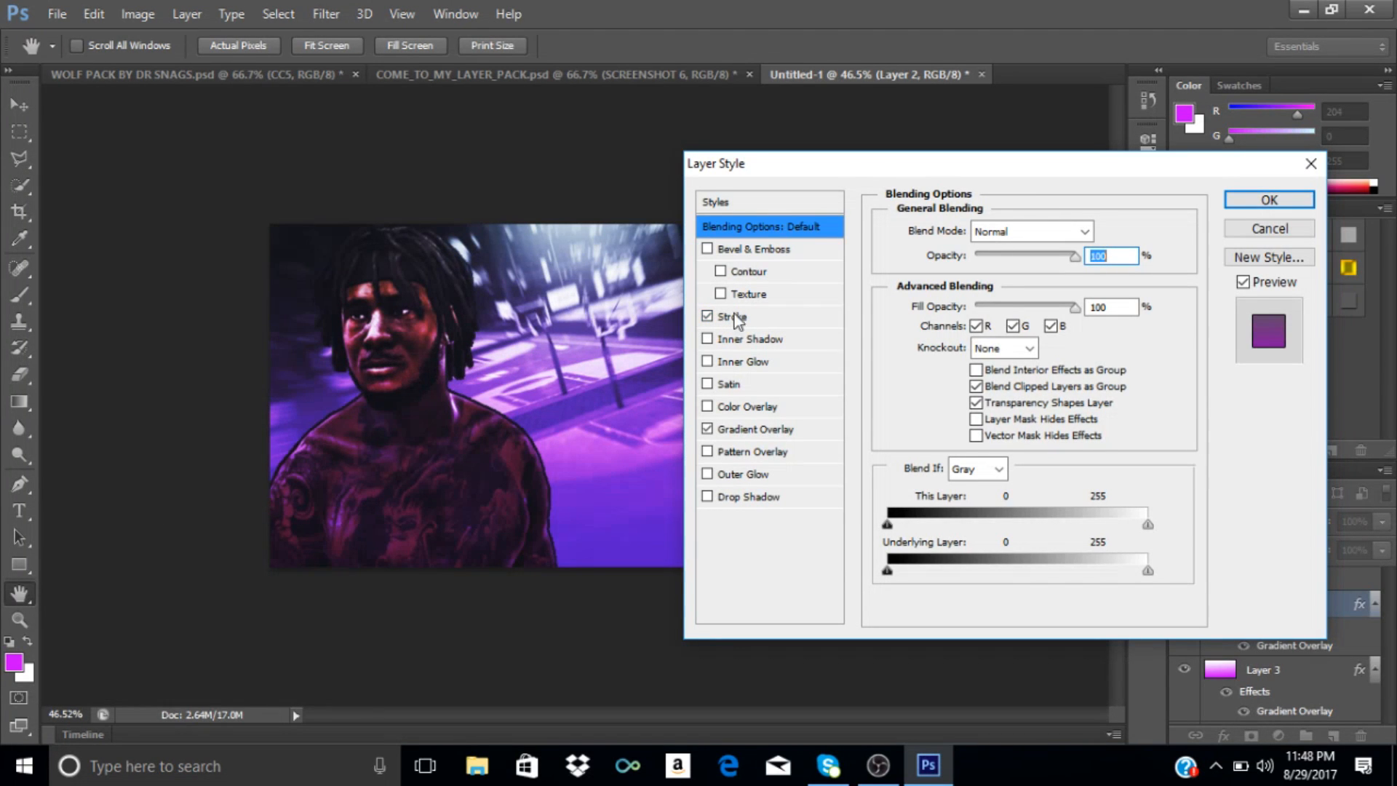
{"action": "left_click", "coordinate": [732, 316]}
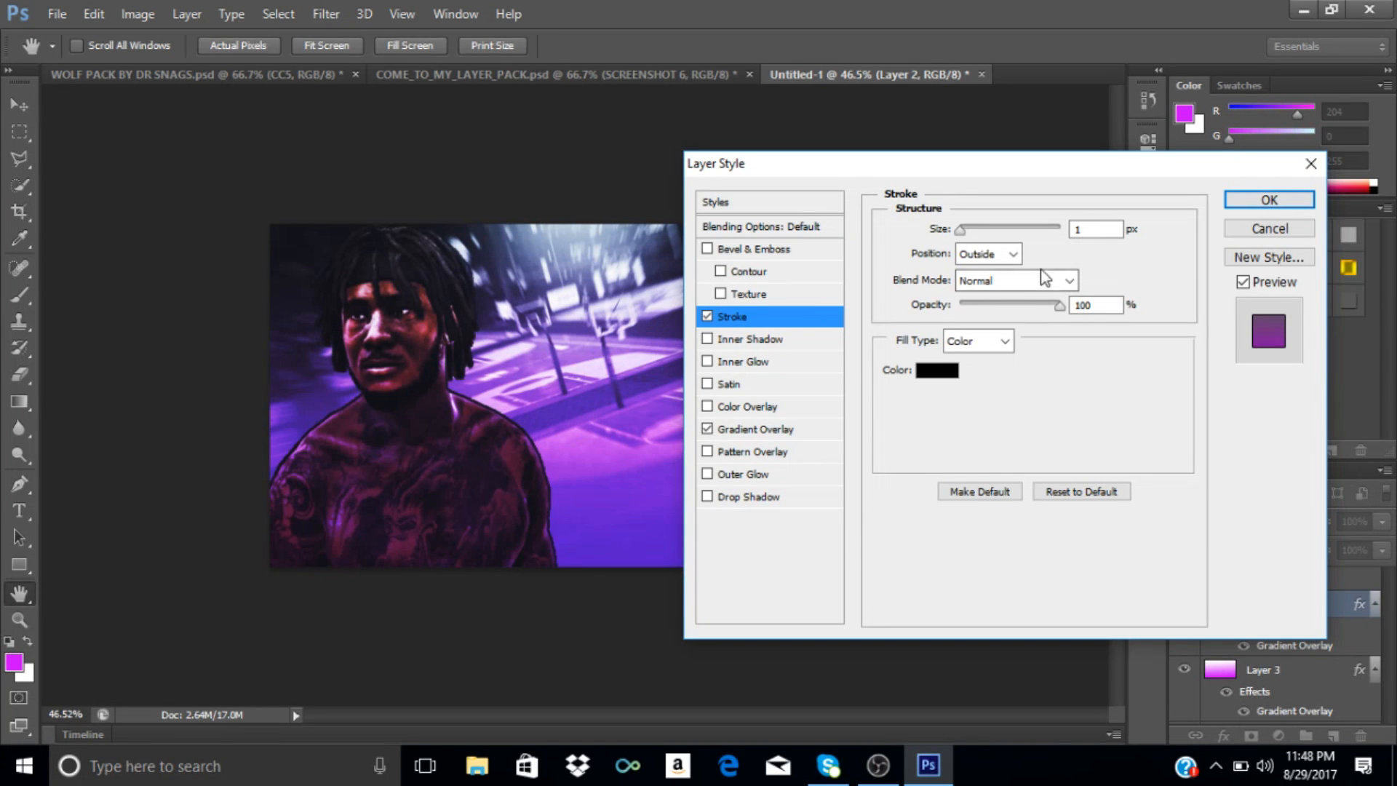
{"action": "left_click_drag", "start_coordinate": [960, 230], "coordinate": [969, 230]}
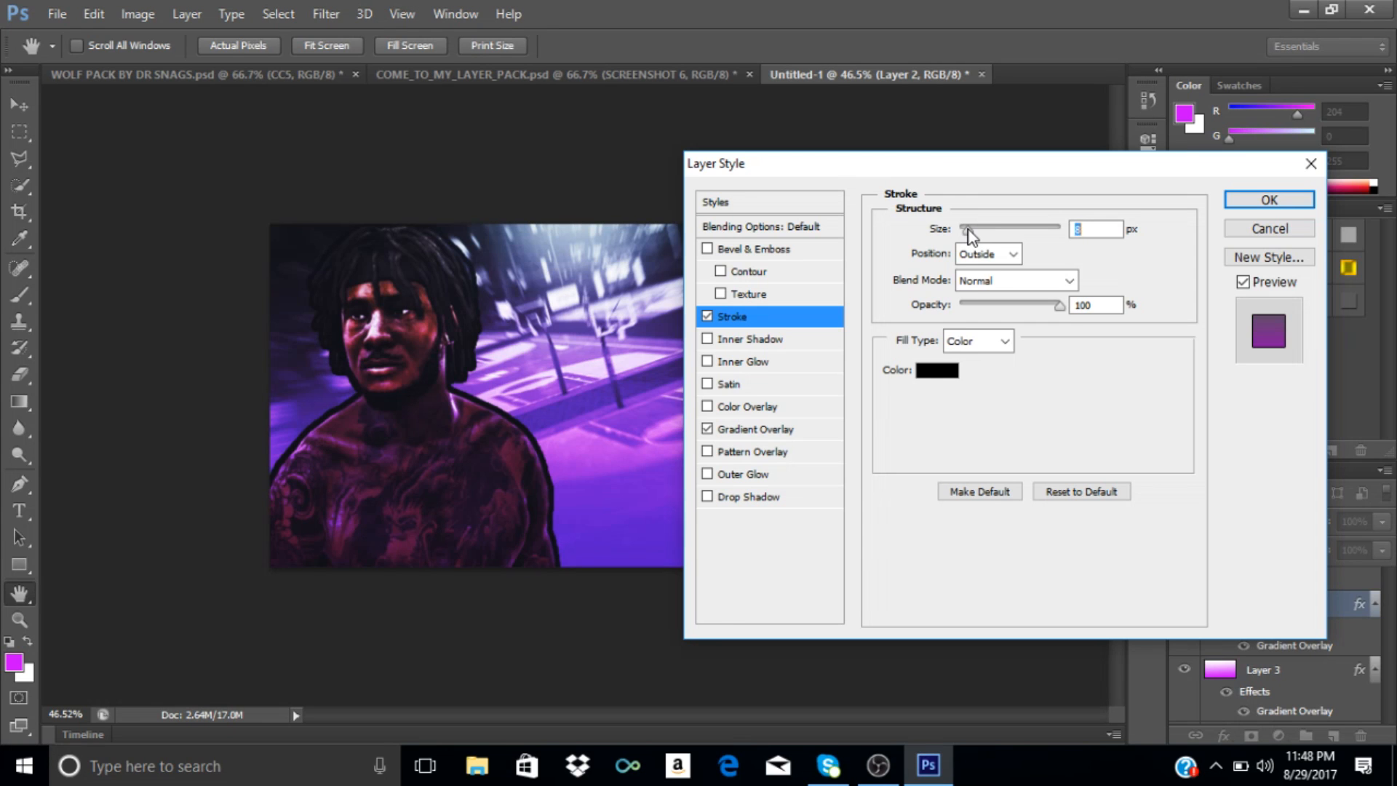
{"action": "left_click_drag", "start_coordinate": [968, 230], "coordinate": [972, 230]}
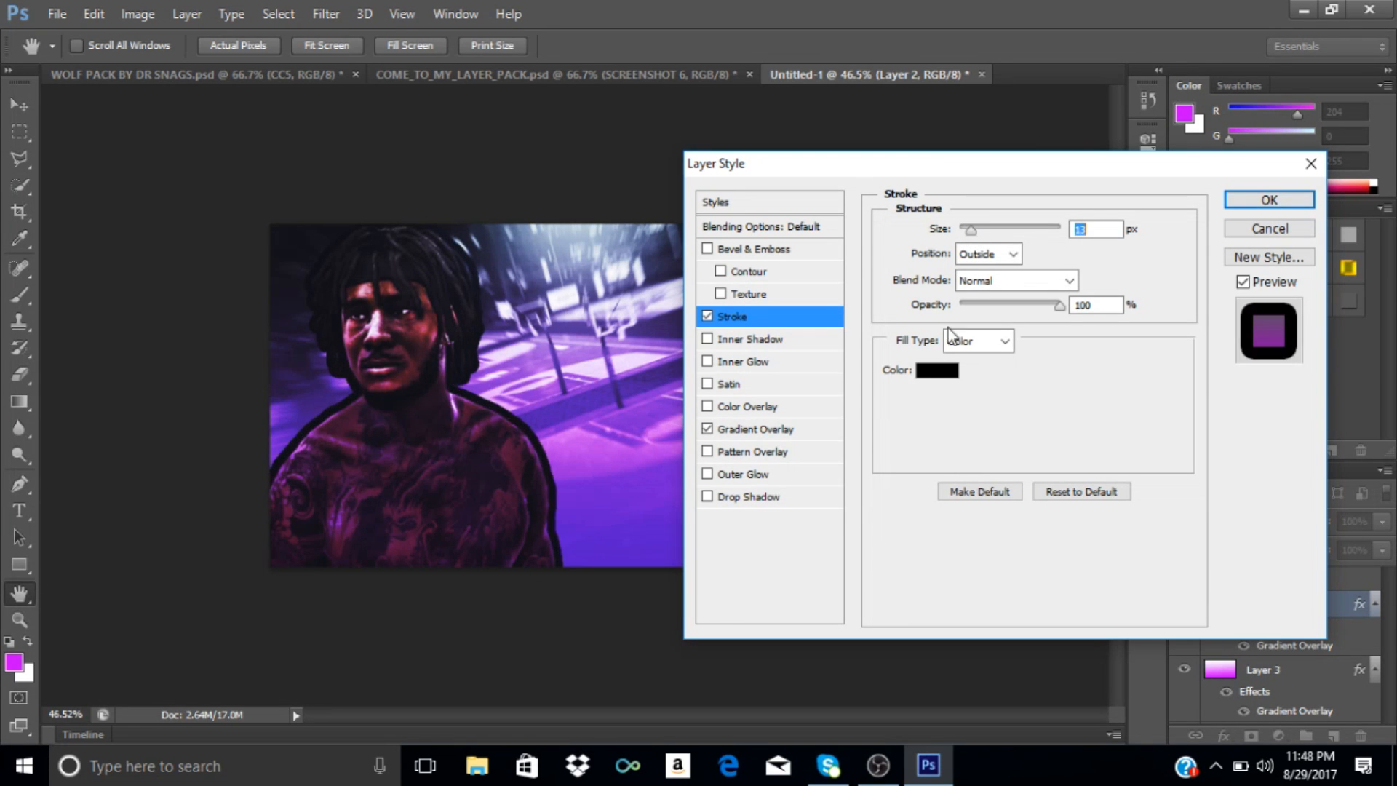
Set the stroke color on Layer 2 to white (ffffff).
{"action": "left_click", "coordinate": [938, 372]}
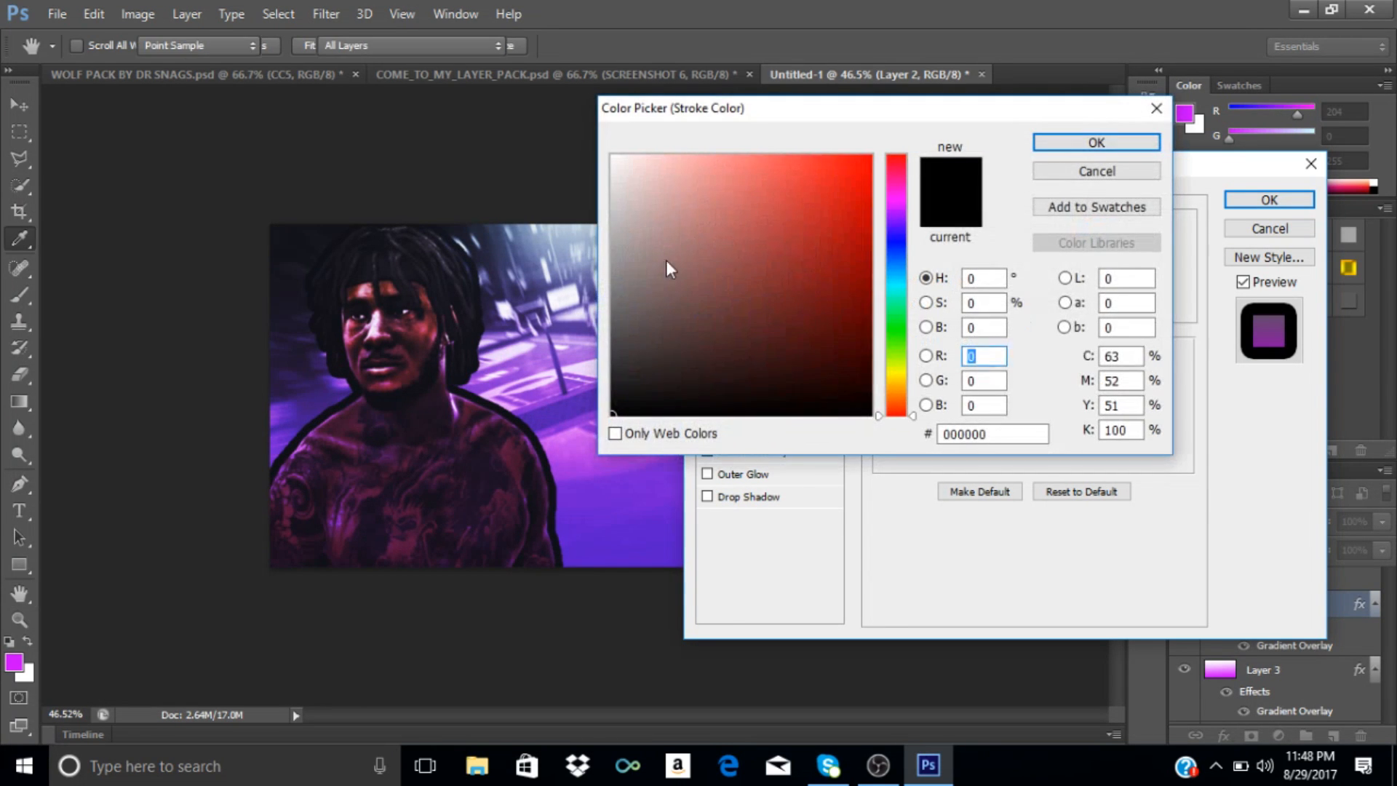
{"action": "left_click_drag", "start_coordinate": [666, 268], "coordinate": [559, 77]}
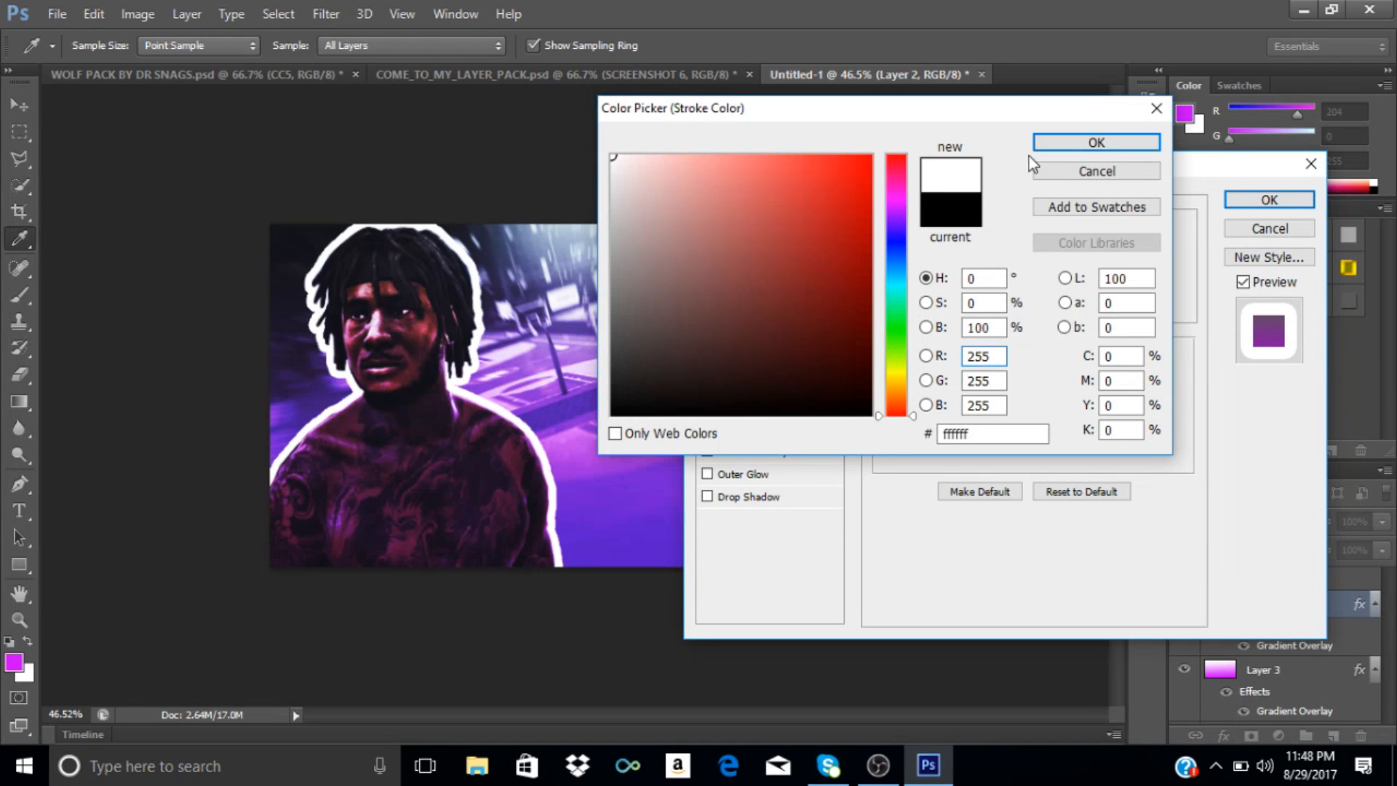
{"action": "left_click", "coordinate": [1047, 143]}
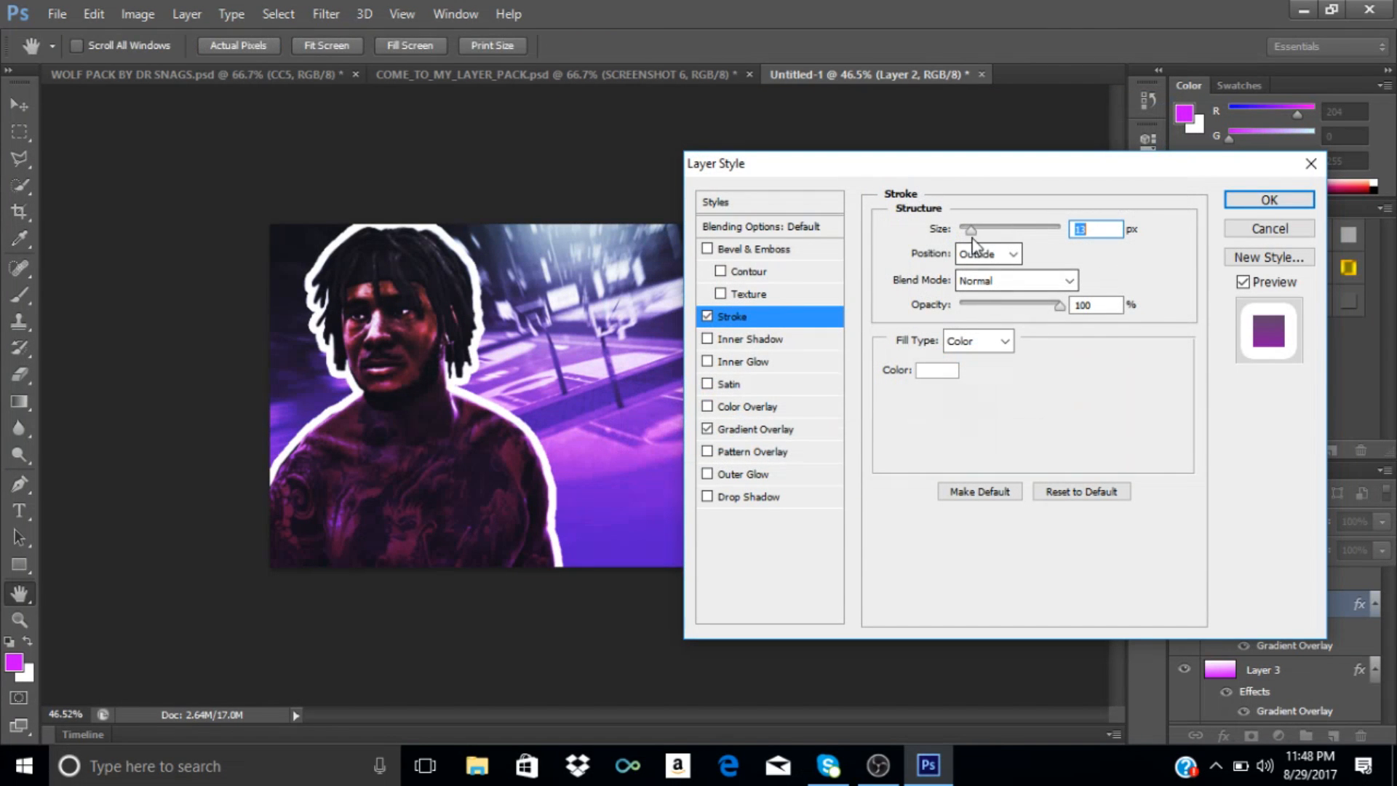
Set Layer 2's stroke size to 6 px and its blend mode to Overlay, then apply the layer style.
{"action": "left_click_drag", "start_coordinate": [972, 230], "coordinate": [966, 230]}
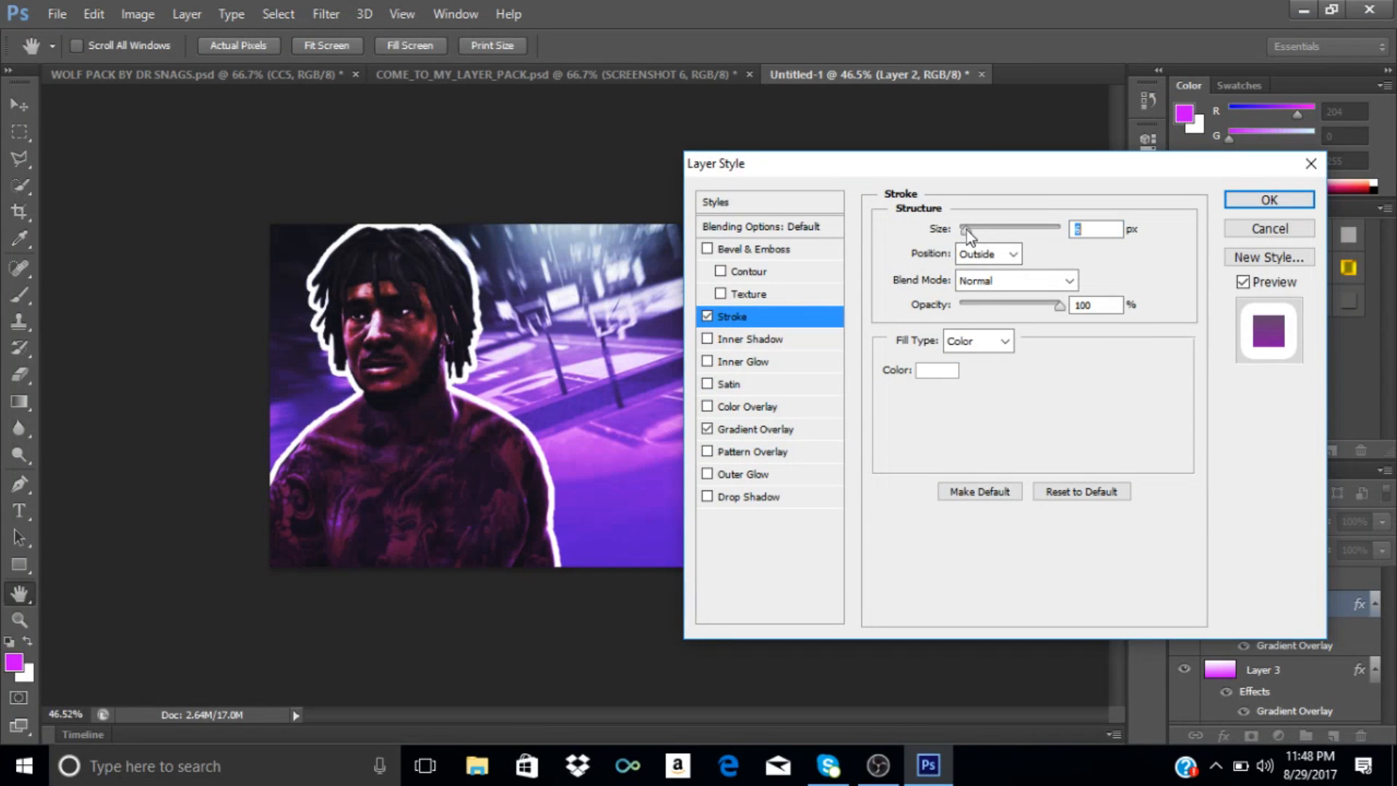
{"action": "left_click", "coordinate": [999, 276]}
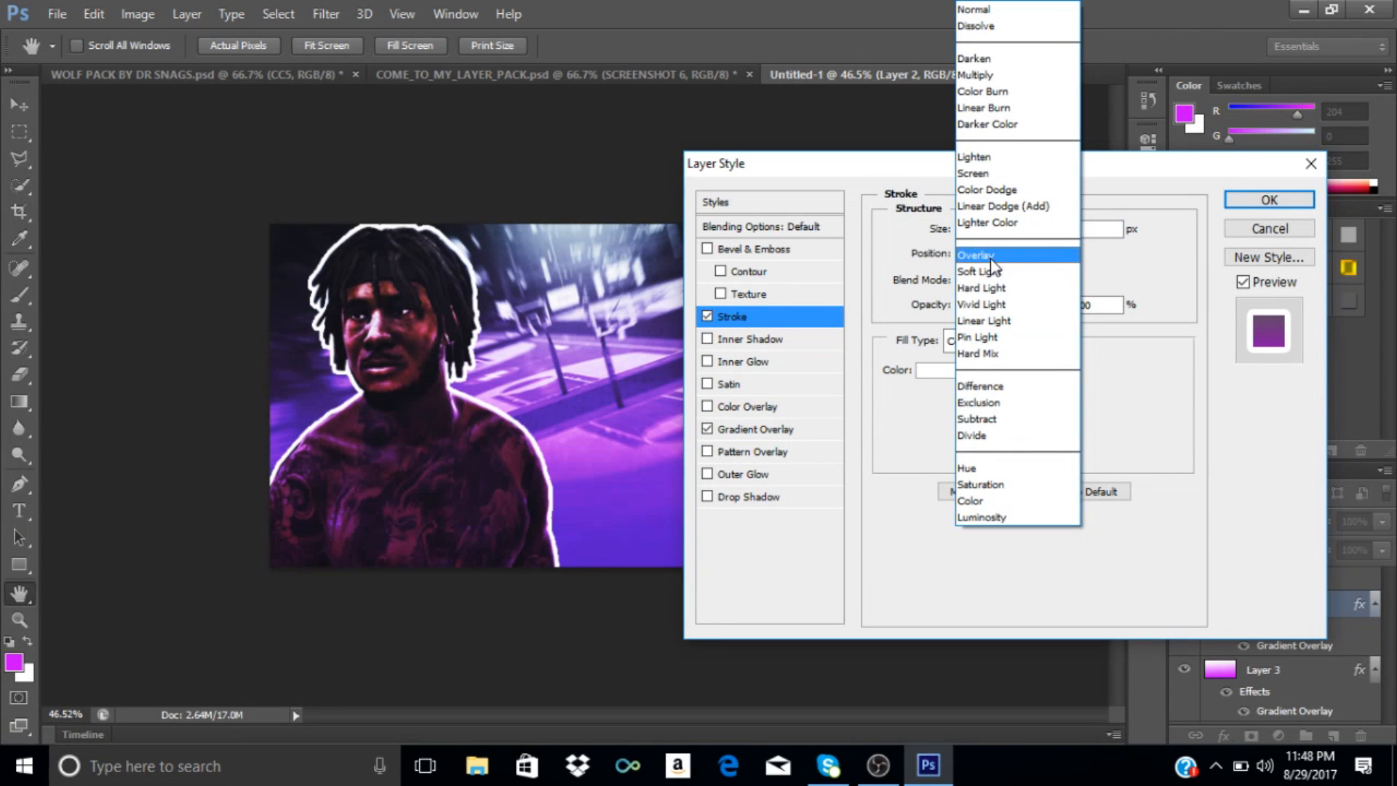
{"action": "left_click", "coordinate": [992, 258]}
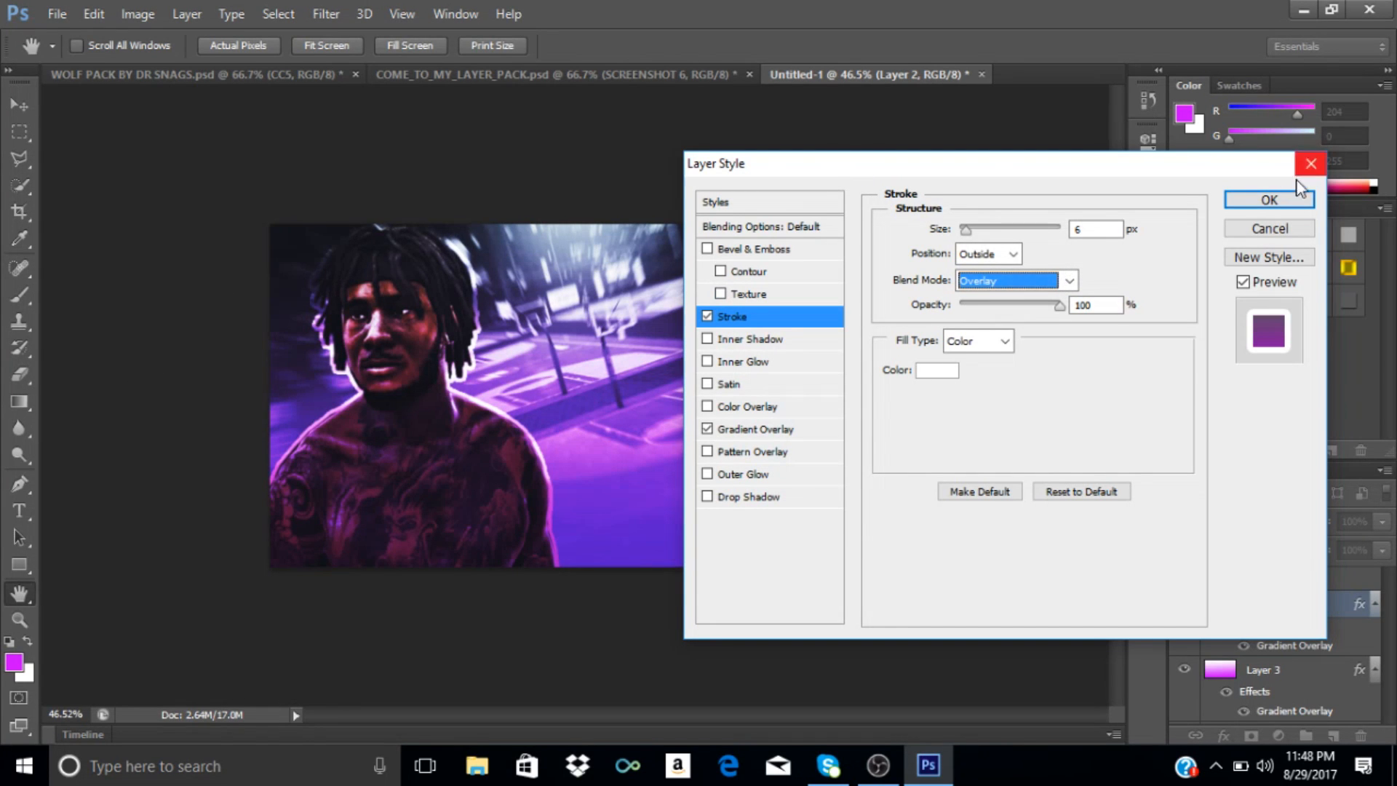
{"action": "left_click", "coordinate": [1291, 203]}
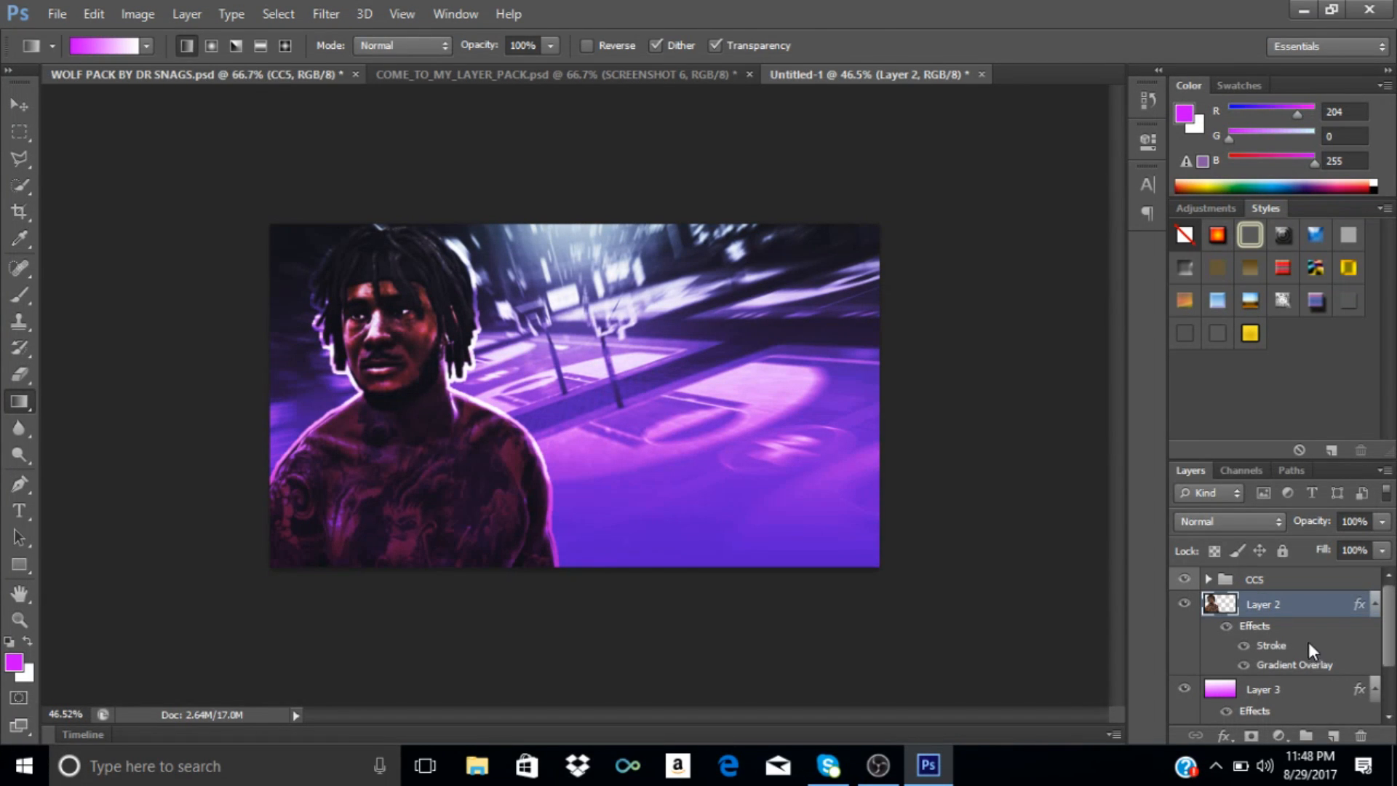
Switch to WOLF PACK BY DR SNAGS.psd, collapse the My Best CCs group, and show and expand the Overlays group.
{"action": "key", "text": "ctrl+Tab"}
{"action": "scroll", "coordinate": [1272, 636], "scroll_direction": "down", "scroll_amount": 3}
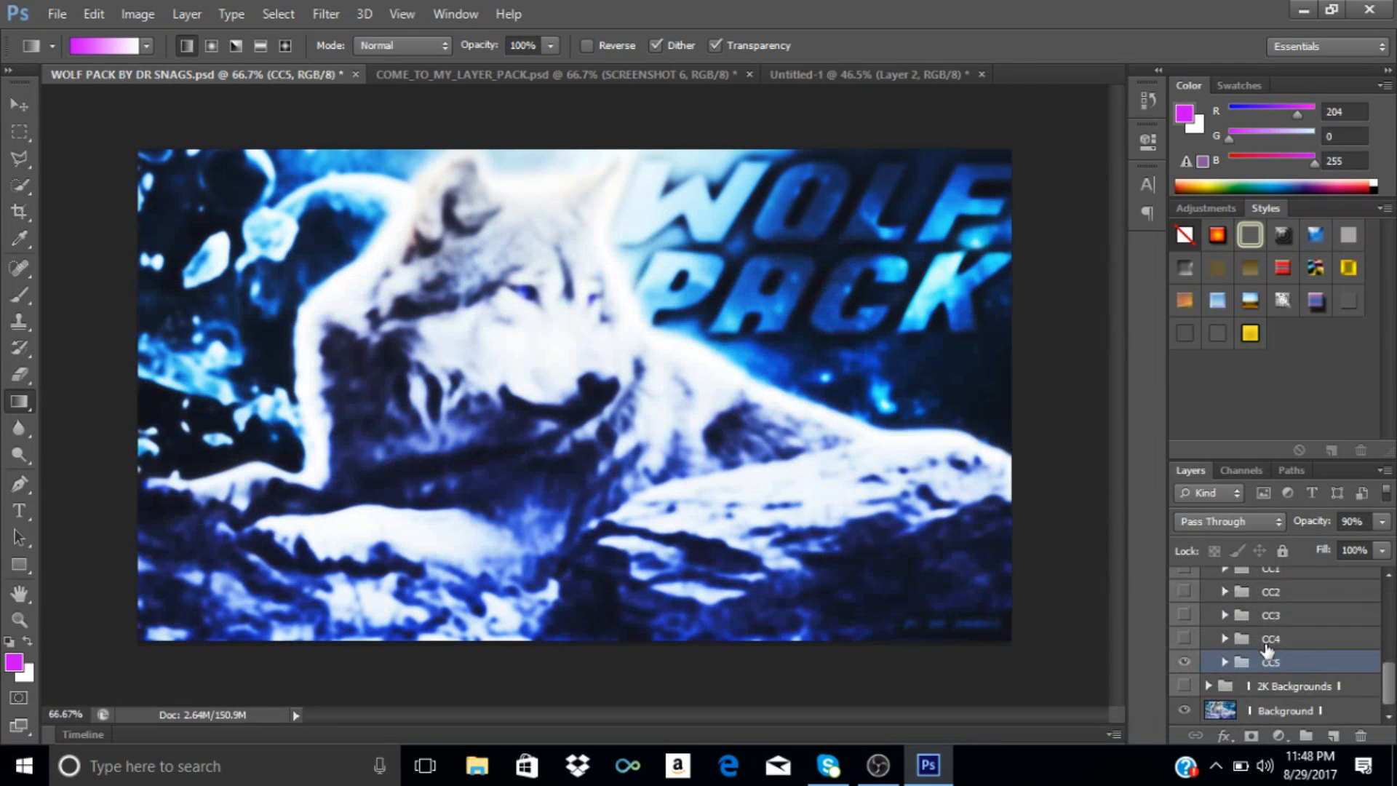
{"action": "left_click", "coordinate": [1208, 617]}
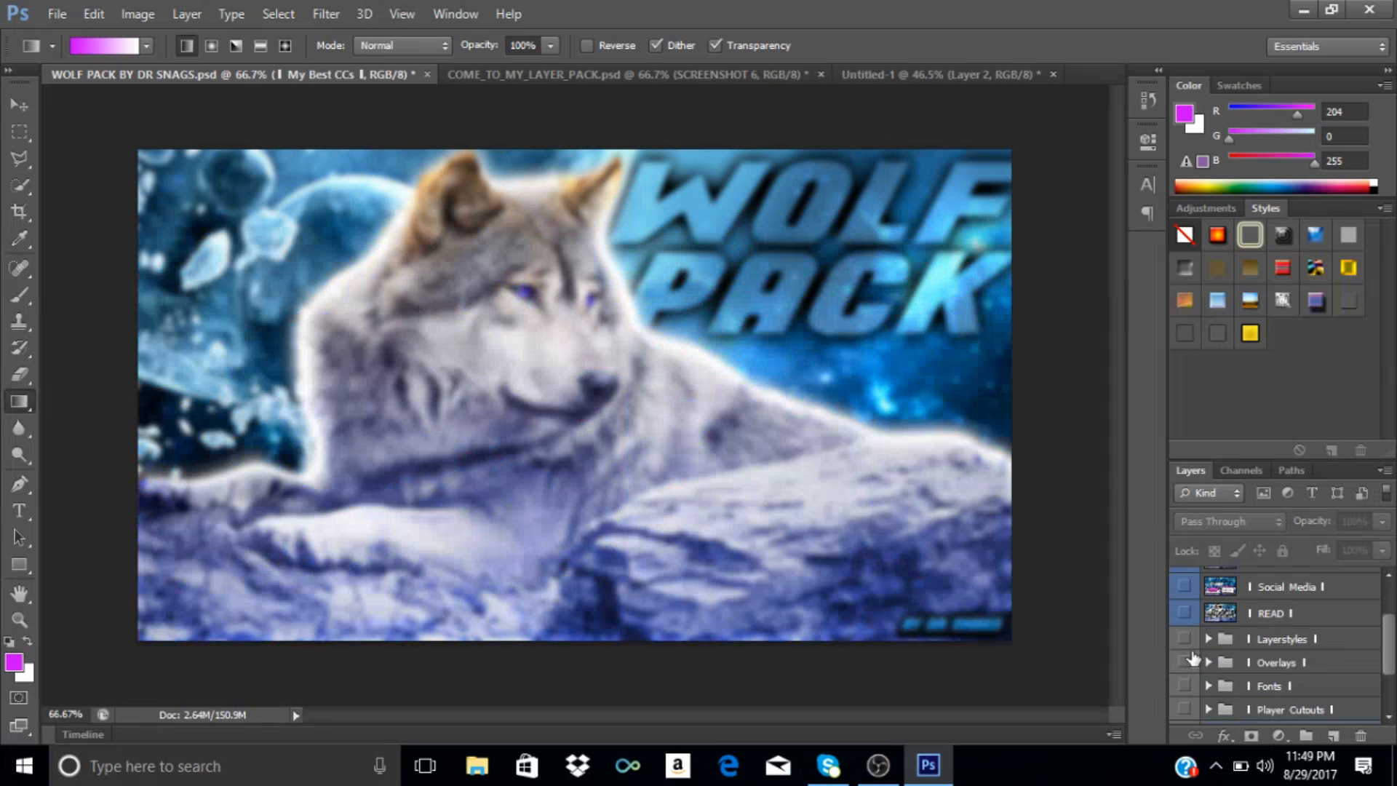
{"action": "left_click", "coordinate": [1185, 663]}
{"action": "left_click", "coordinate": [1209, 664]}
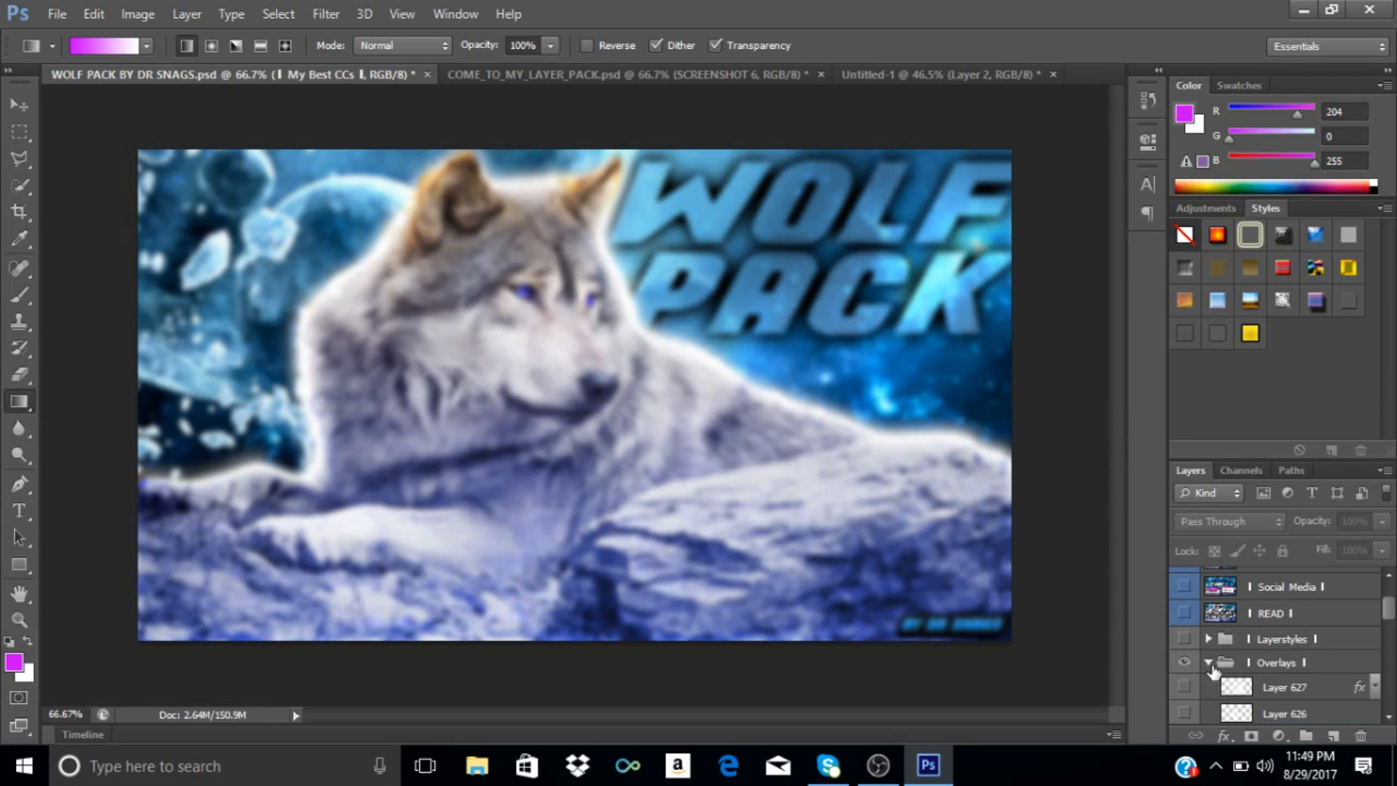
Show the scan-line overlay Layer 613 and copy it into Untitled-1, positioned to cover the whole canvas.
{"action": "scroll", "coordinate": [1213, 670], "scroll_direction": "down", "scroll_amount": 8}
{"action": "scroll", "coordinate": [1214, 681], "scroll_direction": "down", "scroll_amount": 1}
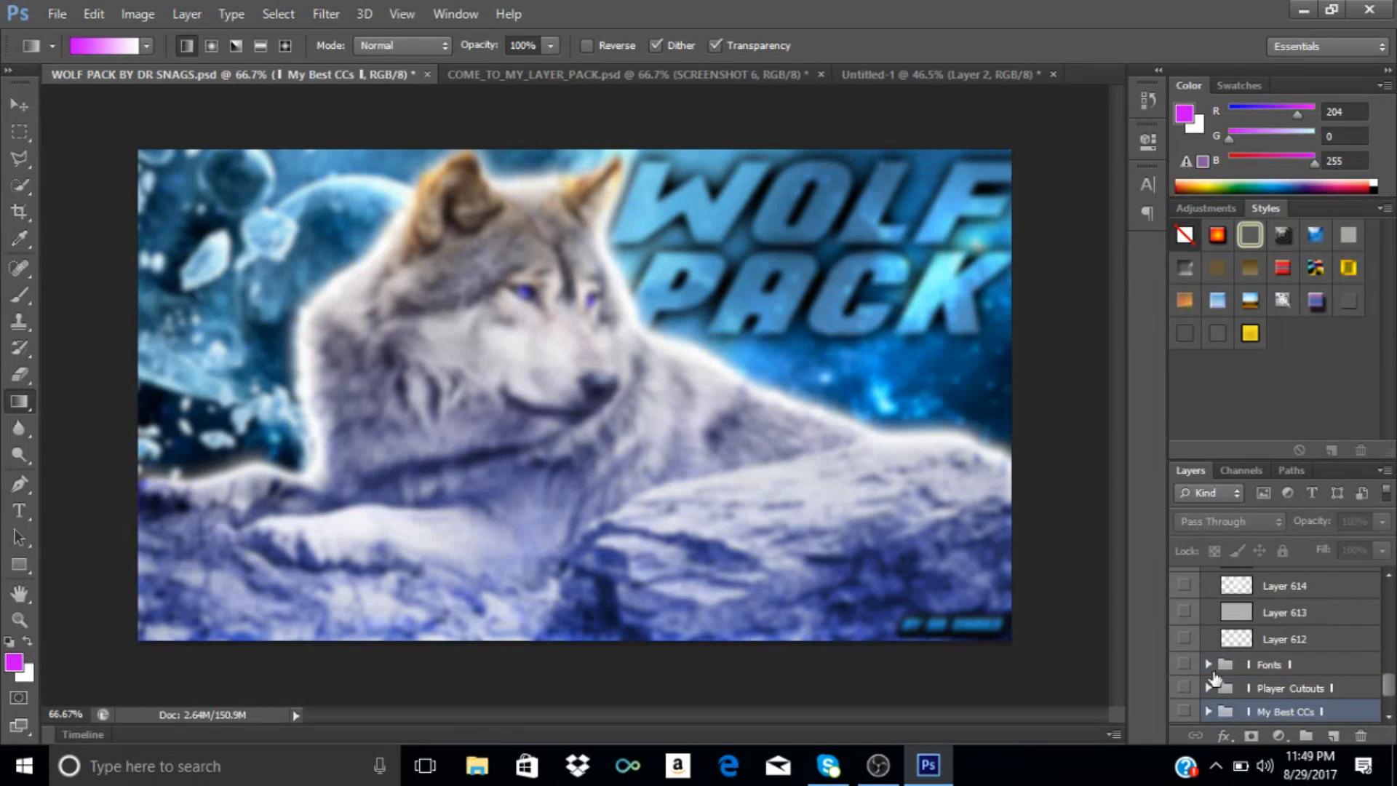
{"action": "left_click", "coordinate": [1185, 612]}
{"action": "left_click", "coordinate": [1314, 619]}
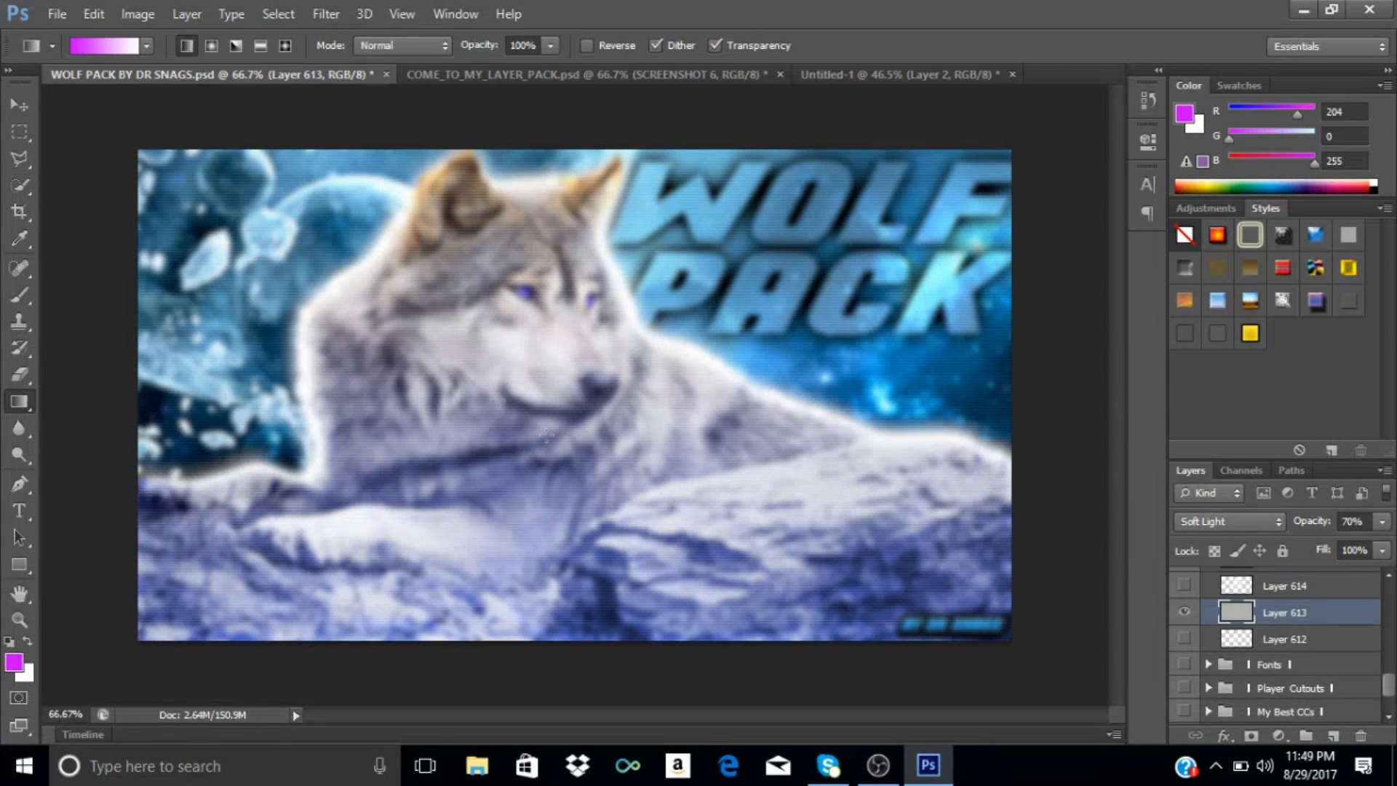
{"action": "left_click", "coordinate": [24, 104]}
{"action": "left_click_drag", "start_coordinate": [644, 188], "coordinate": [553, 320]}
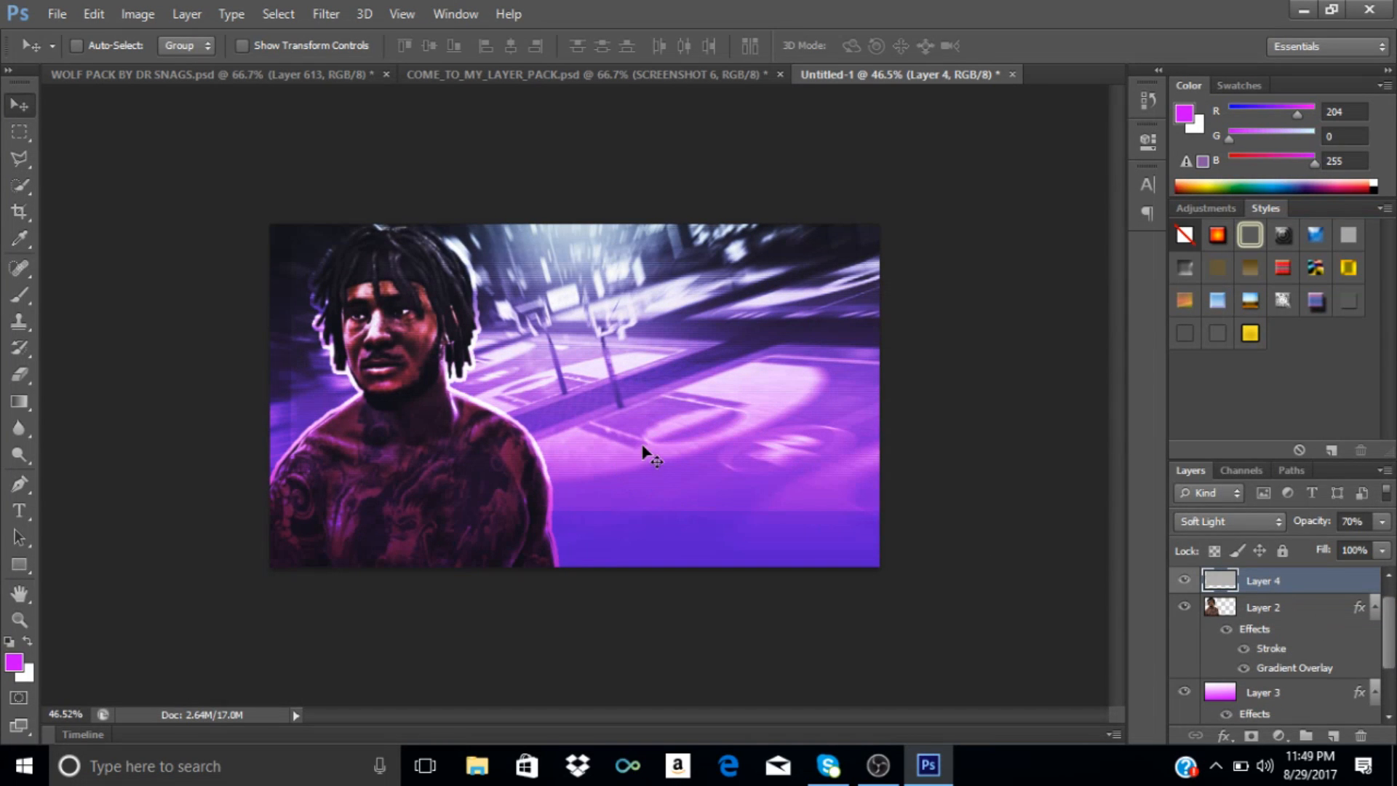
{"action": "left_click_drag", "start_coordinate": [608, 478], "coordinate": [630, 501]}
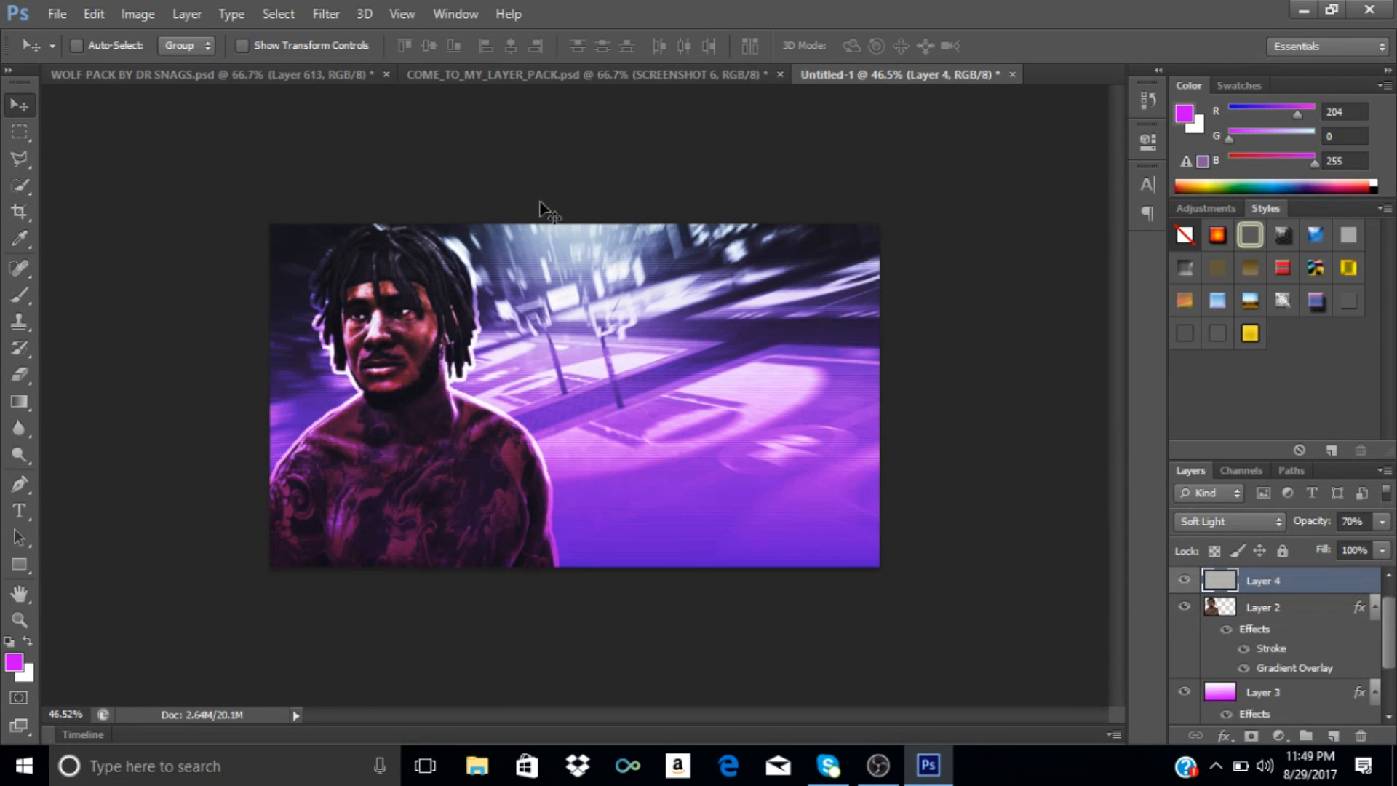
In the WOLF PACK file, show Layer 612, hide Layer 613, and copy the Layer 612 dot overlay into Untitled-1.
{"action": "left_click", "coordinate": [302, 80]}
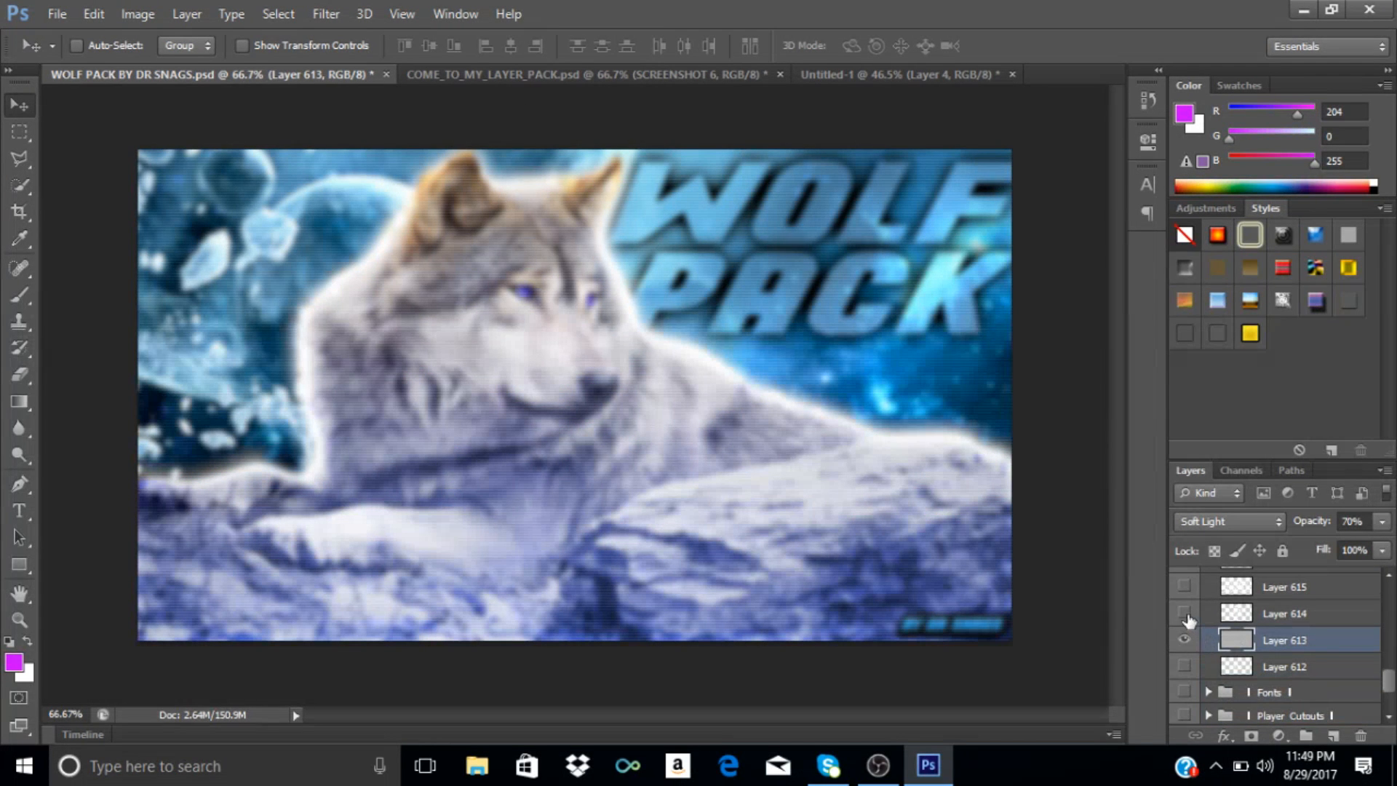
{"action": "left_click", "coordinate": [1185, 666]}
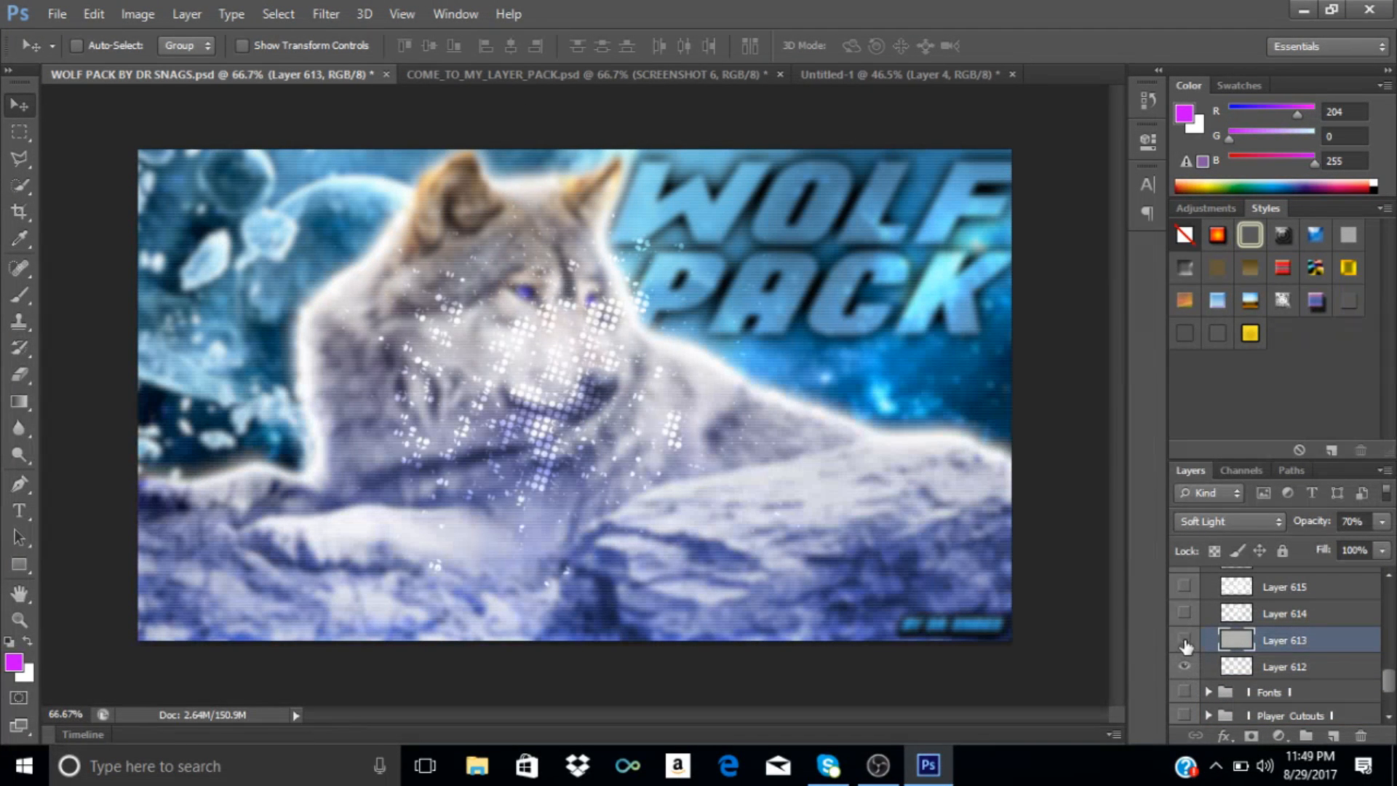
{"action": "left_click", "coordinate": [1185, 640]}
{"action": "left_click", "coordinate": [1290, 666]}
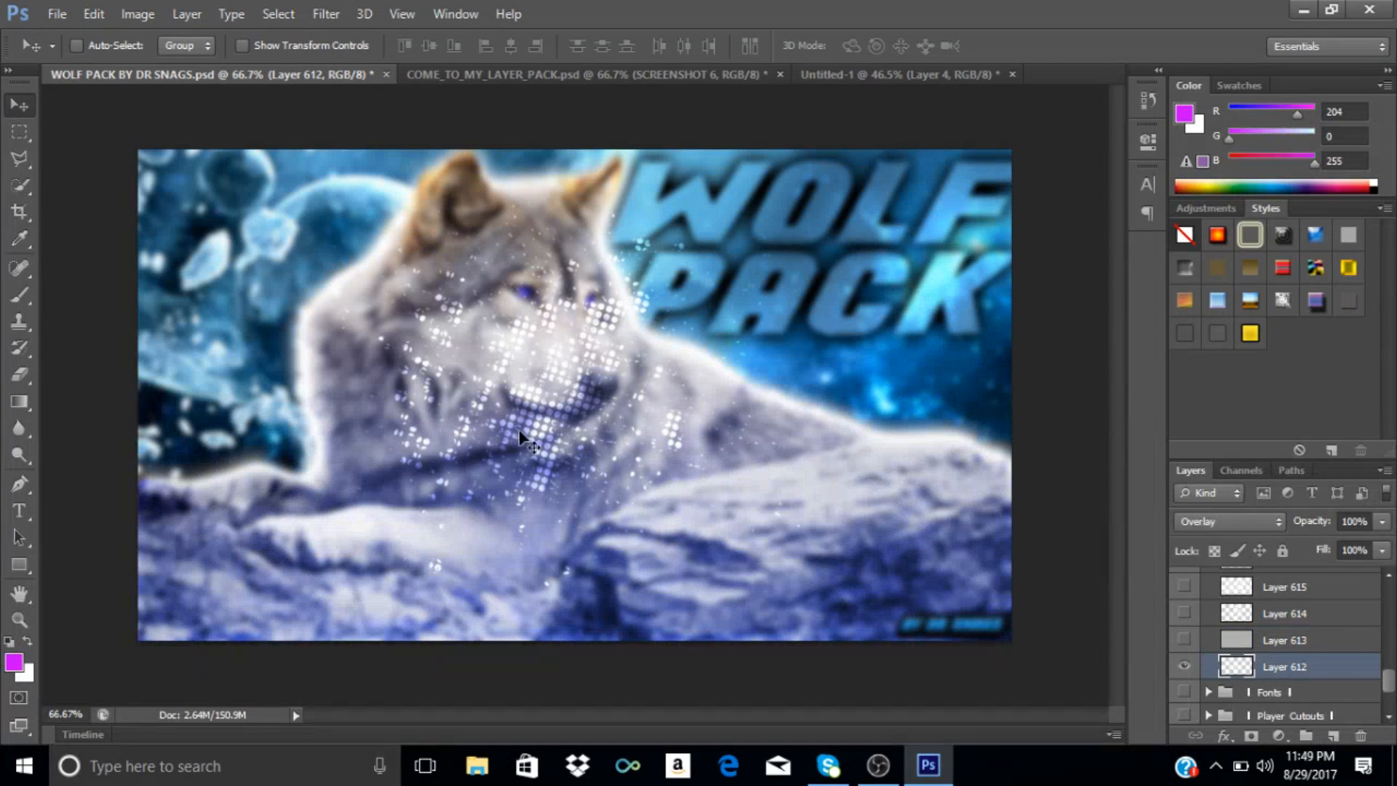
{"action": "left_click_drag", "start_coordinate": [550, 372], "coordinate": [315, 370]}
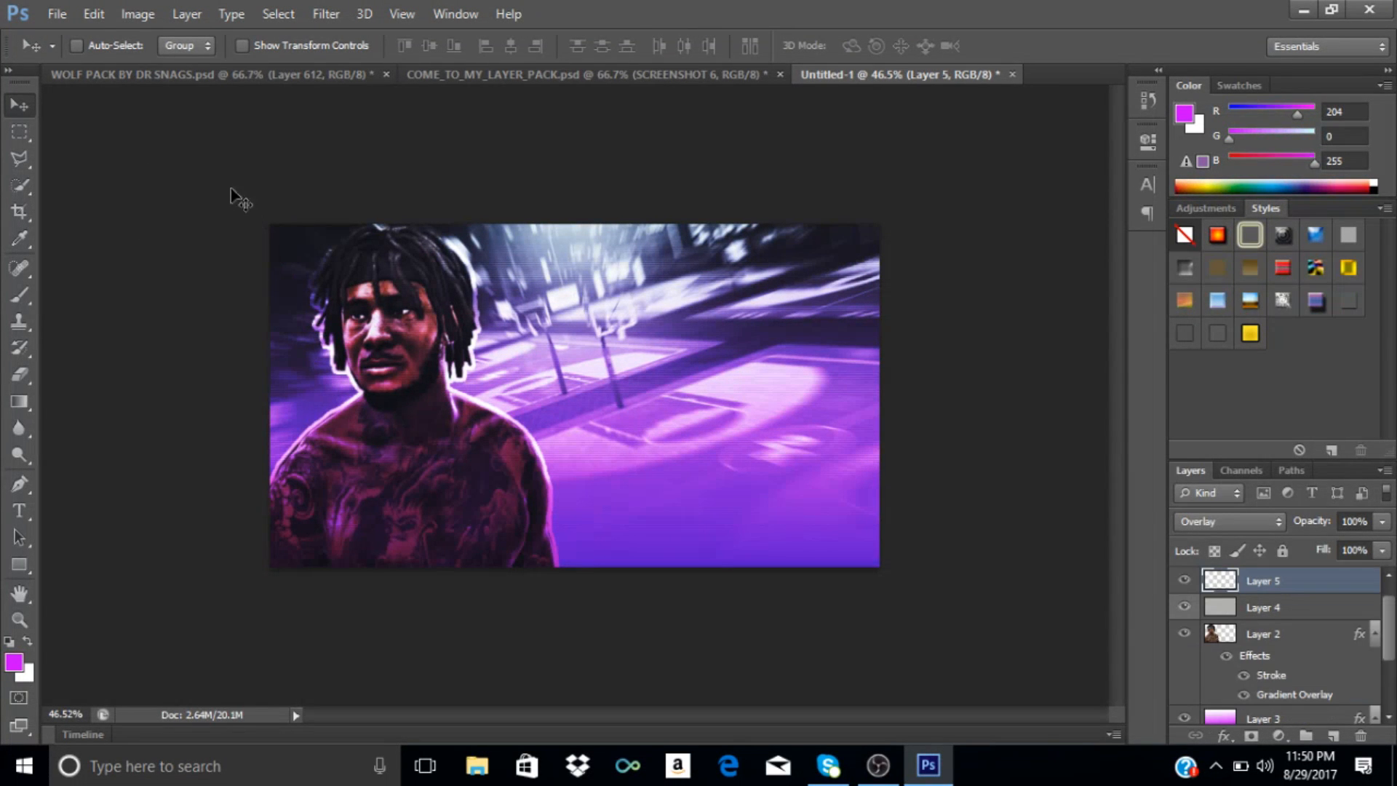
Move Layer 5 directly below Layer 2 and position its dots behind the figure, left of the face and above the shoulder.
{"action": "mouse_move", "coordinate": [346, 301]}
{"action": "left_mouse_down"}
{"action": "mouse_move", "coordinate": [332, 260]}
{"action": "mouse_move", "coordinate": [354, 285]}
{"action": "left_mouse_up"}
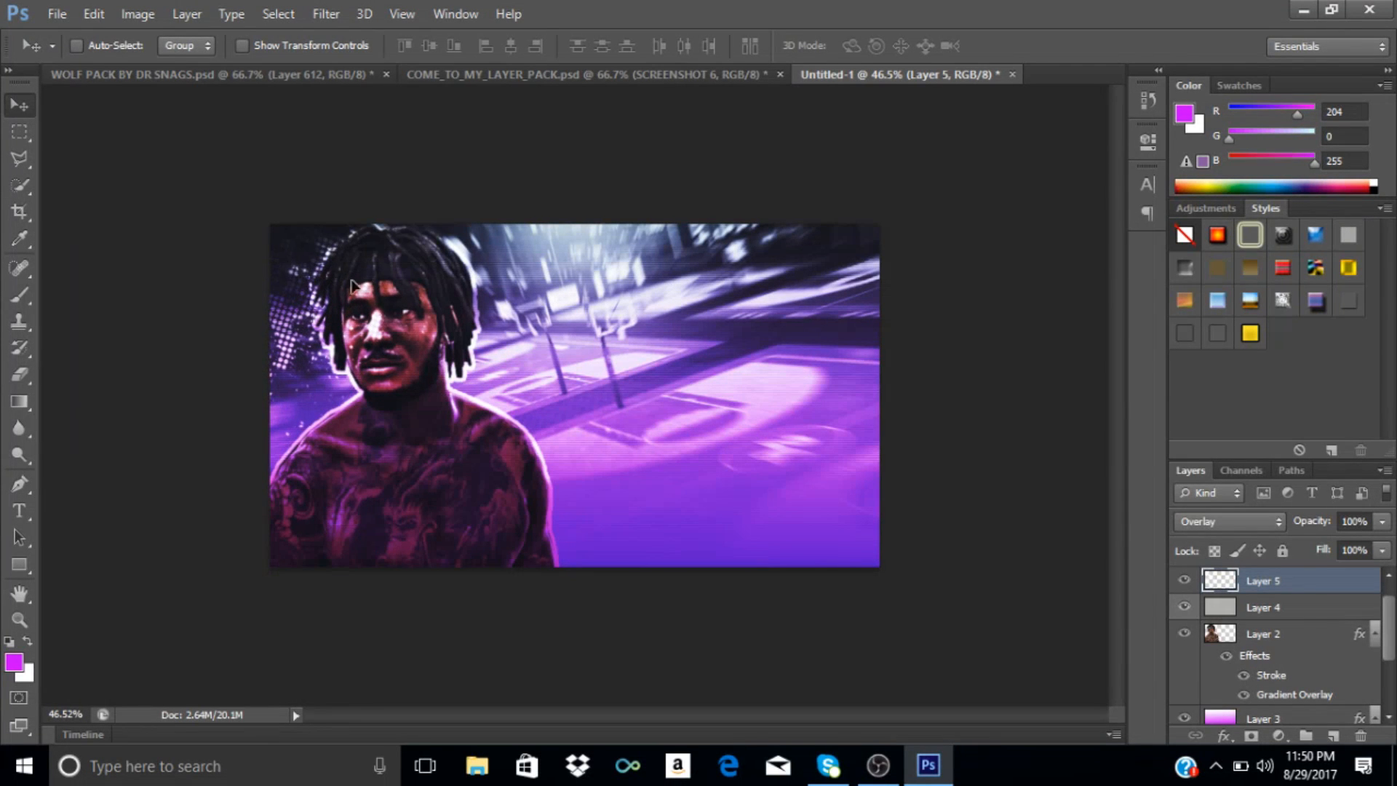
{"action": "left_click_drag", "start_coordinate": [1310, 580], "coordinate": [1309, 693]}
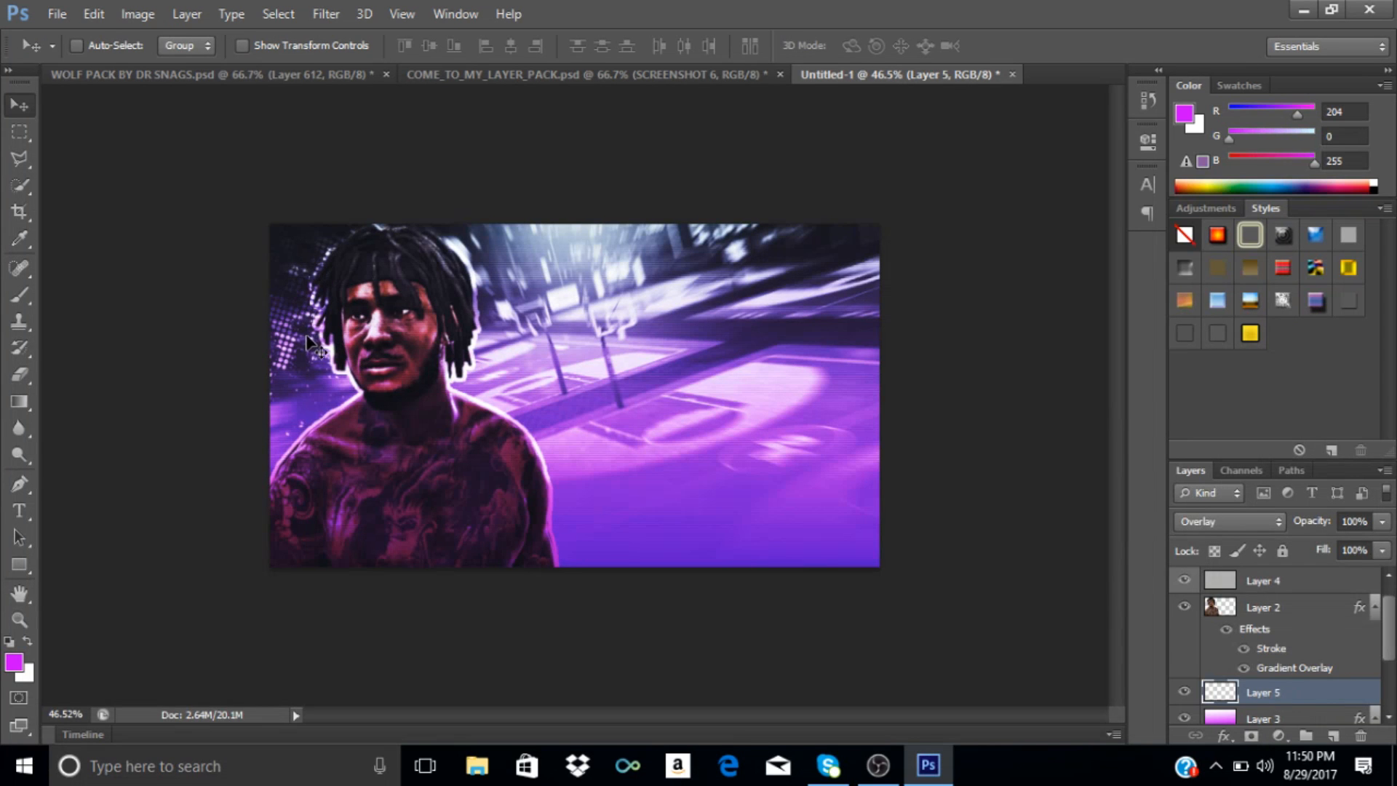
{"action": "left_click_drag", "start_coordinate": [323, 339], "coordinate": [295, 416]}
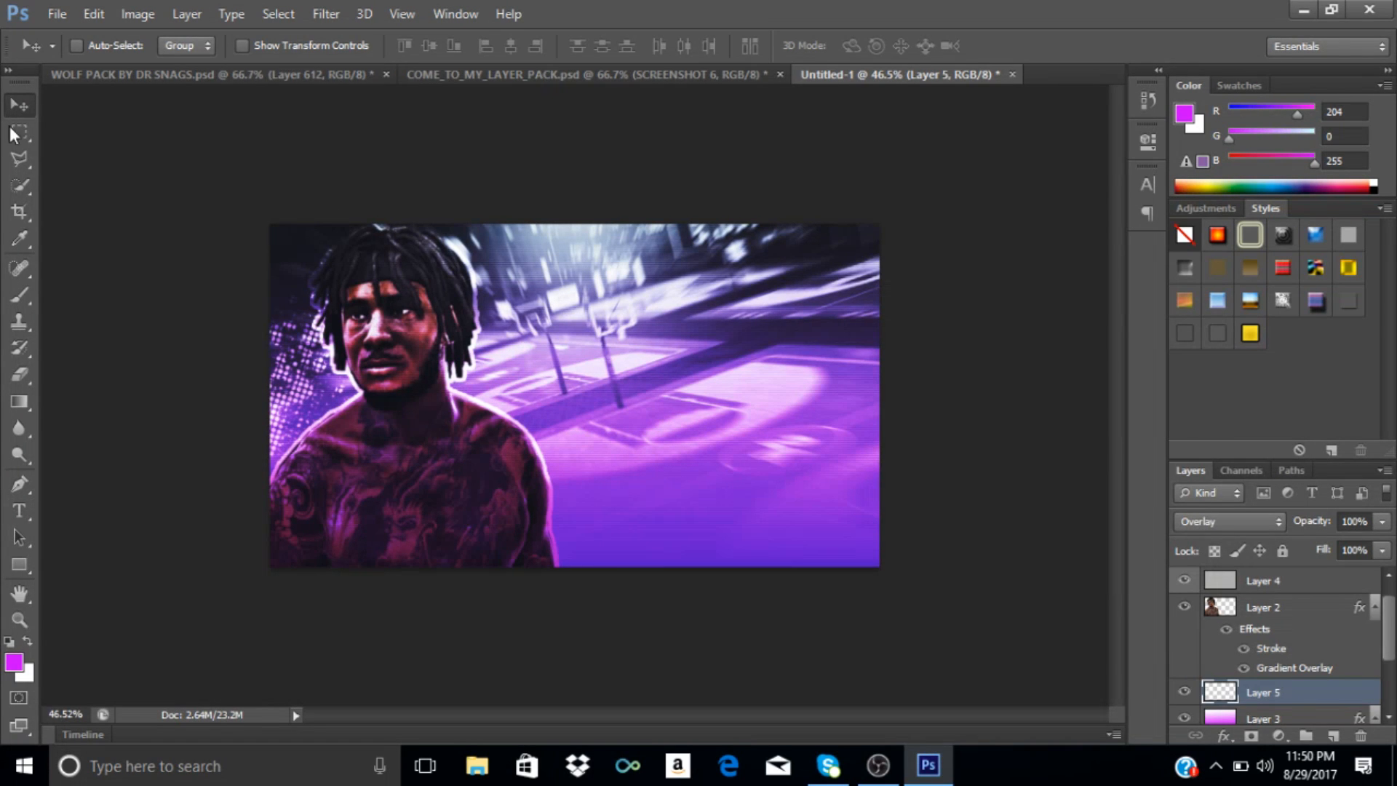
Choose the 284 px overlapping-squares preset for the Brush tool.
{"action": "left_click", "coordinate": [20, 296]}
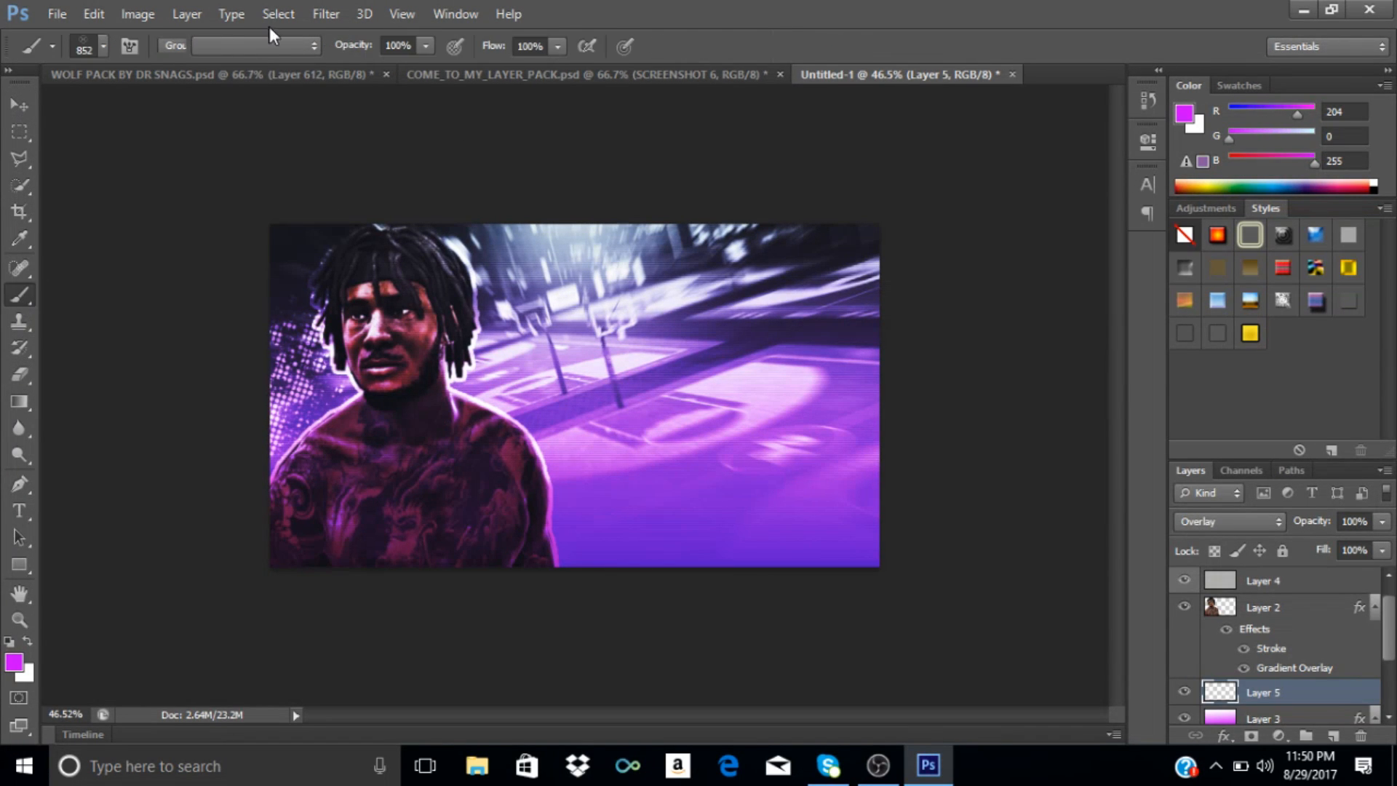
{"action": "left_click", "coordinate": [103, 46]}
{"action": "scroll", "coordinate": [197, 258], "scroll_direction": "down", "scroll_amount": 10}
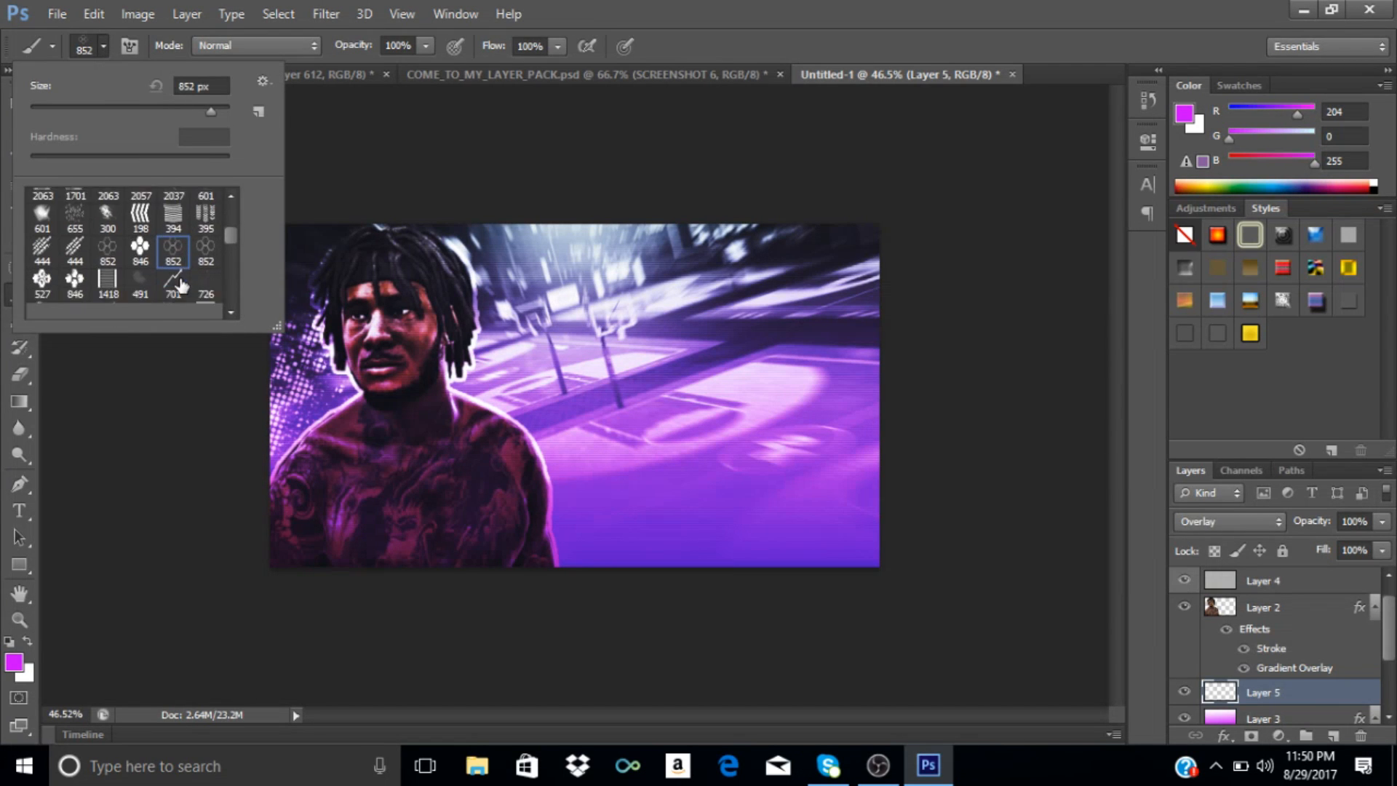
{"action": "scroll", "coordinate": [195, 273], "scroll_direction": "down", "scroll_amount": 1}
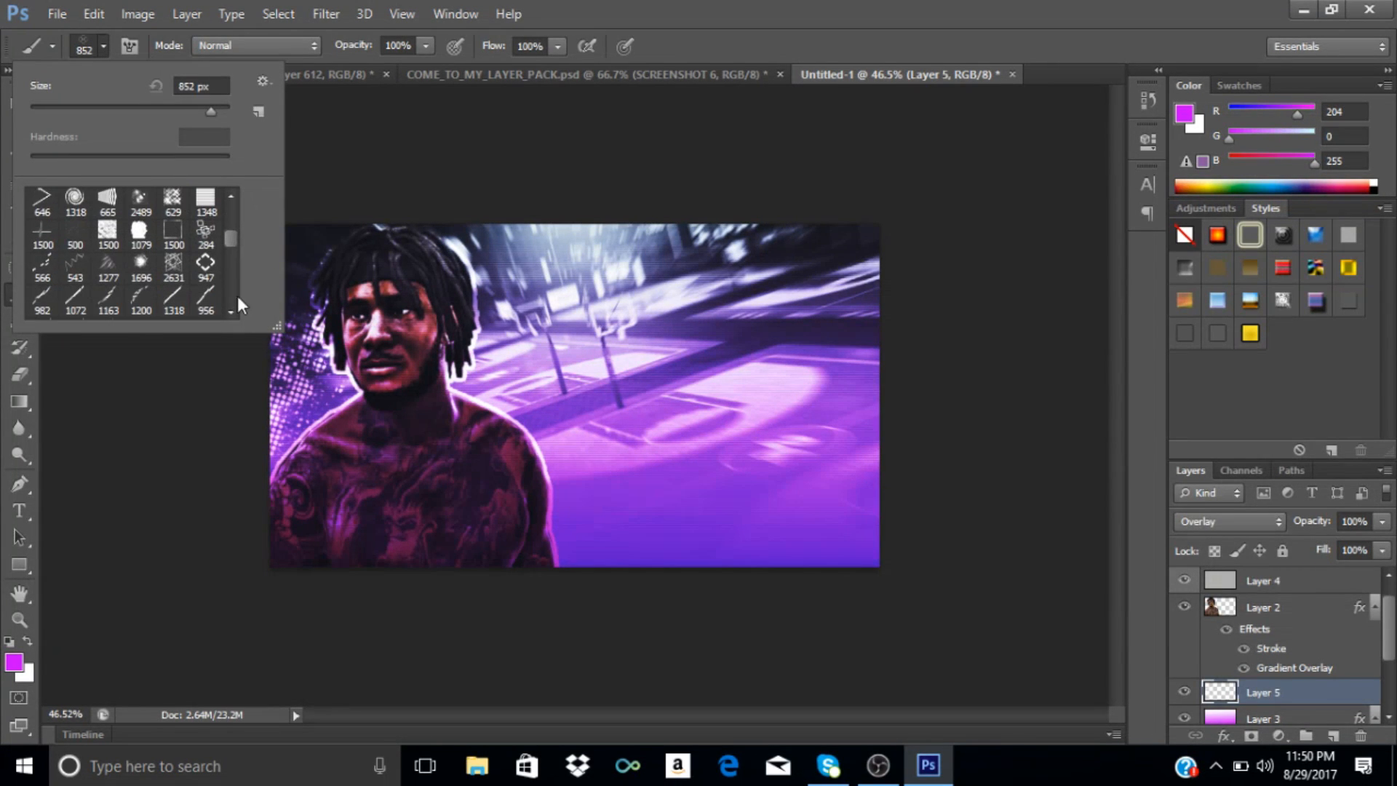
{"action": "left_click", "coordinate": [206, 233]}
Add a new layer above Layer 5 and stamp the magenta squares brush once over the left basketball hoop.
{"action": "left_click", "coordinate": [1333, 736]}
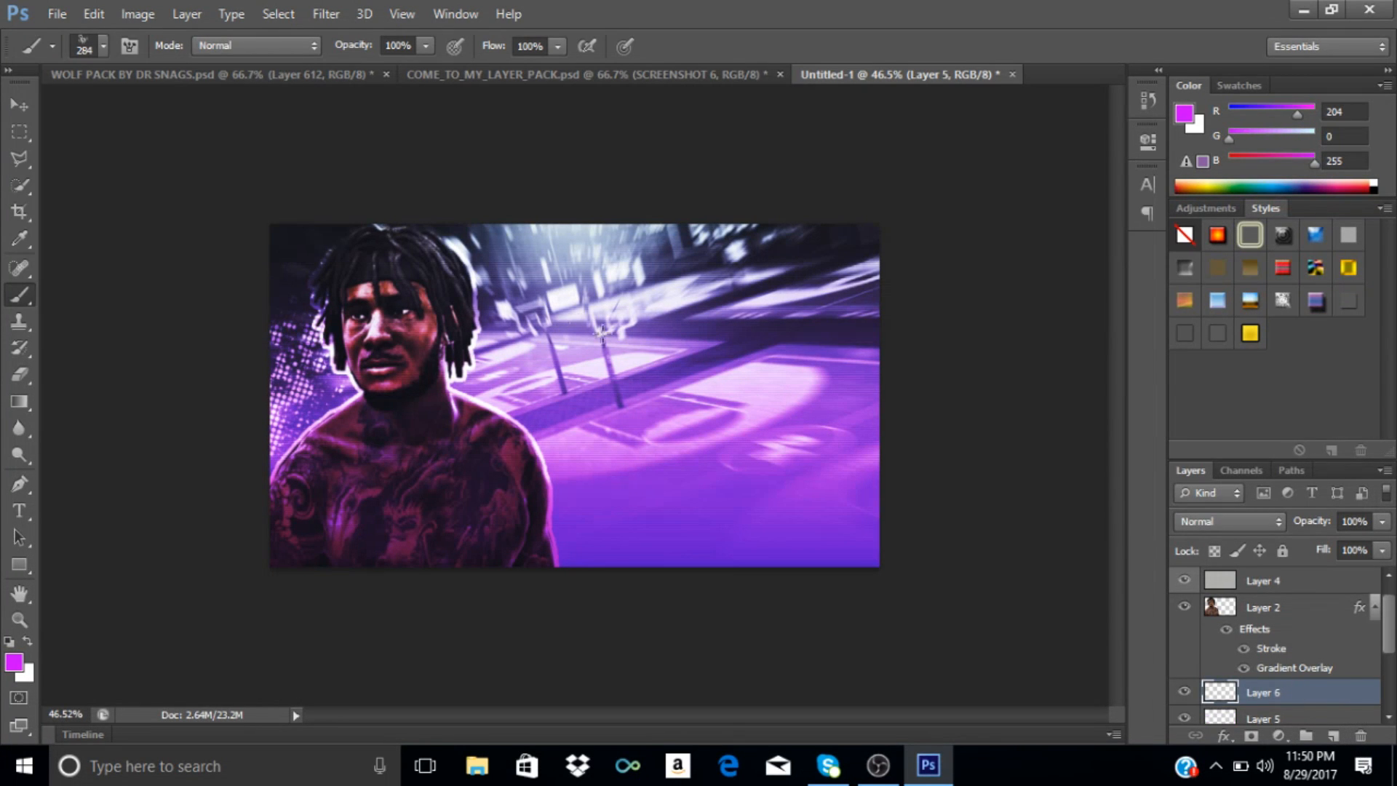
{"action": "left_click", "coordinate": [551, 308]}
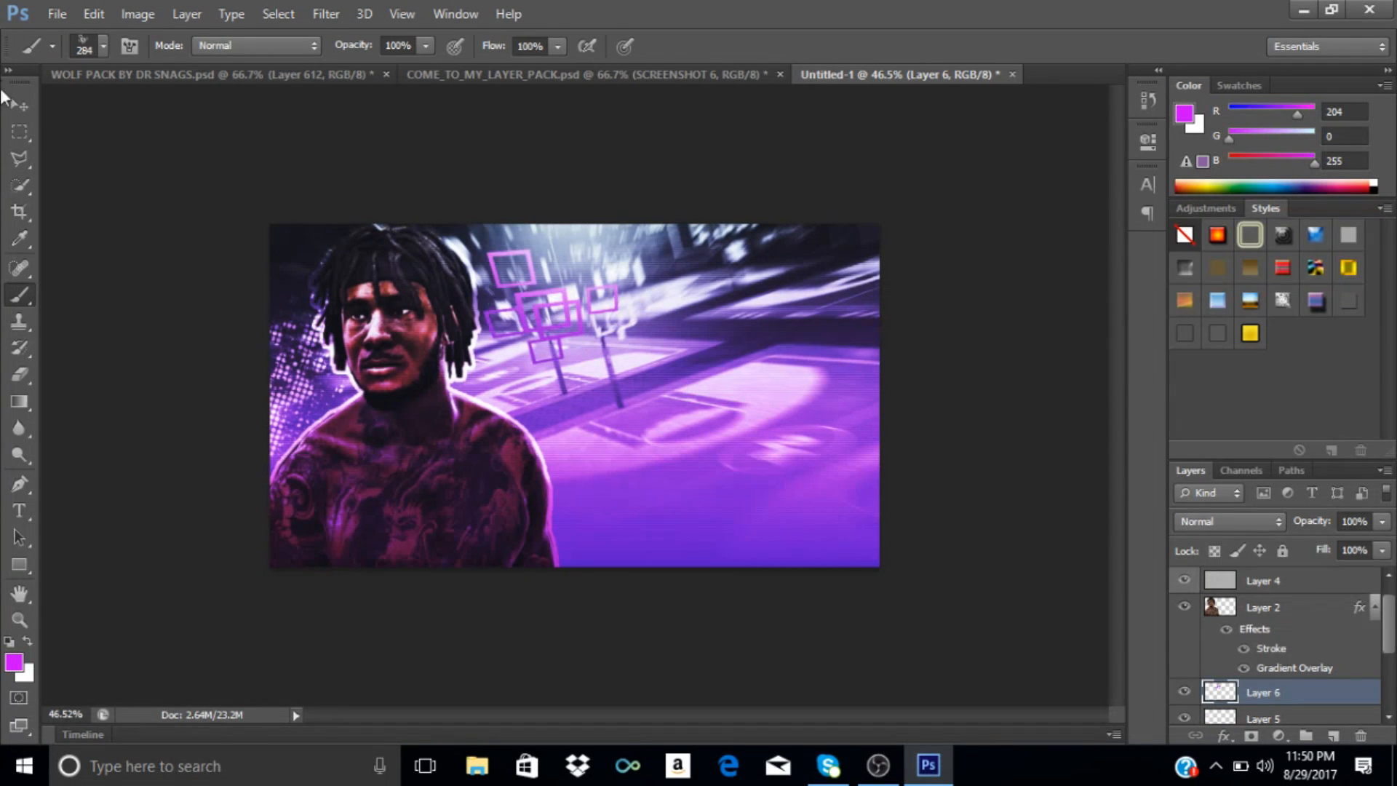
{"action": "left_click", "coordinate": [18, 106]}
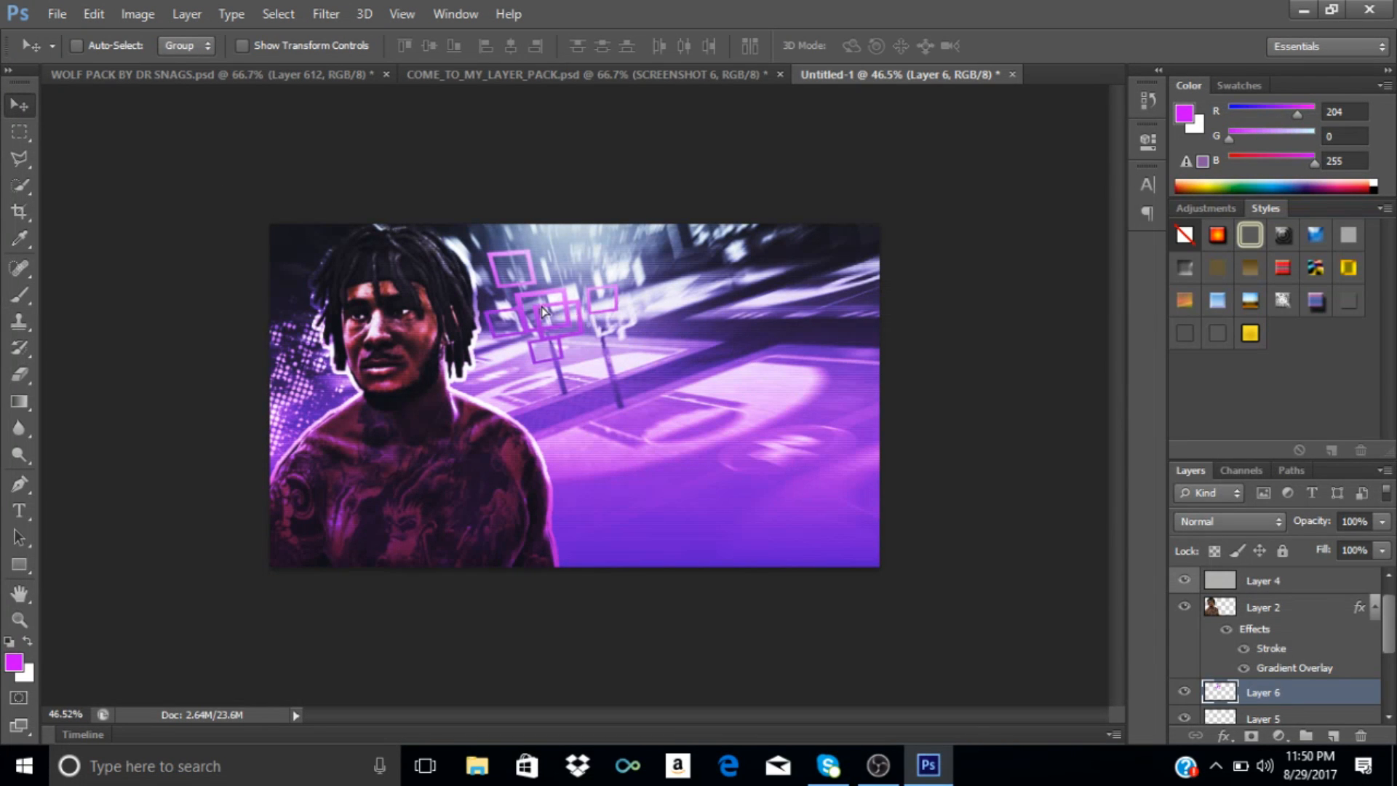
Try shifting the magenta squares on Layer 6, then undo both the move and the squares stamp.
{"action": "mouse_move", "coordinate": [544, 311]}
{"action": "left_mouse_down"}
{"action": "mouse_move", "coordinate": [469, 303]}
{"action": "mouse_move", "coordinate": [602, 316]}
{"action": "mouse_move", "coordinate": [538, 284]}
{"action": "mouse_move", "coordinate": [537, 298]}
{"action": "left_mouse_up"}
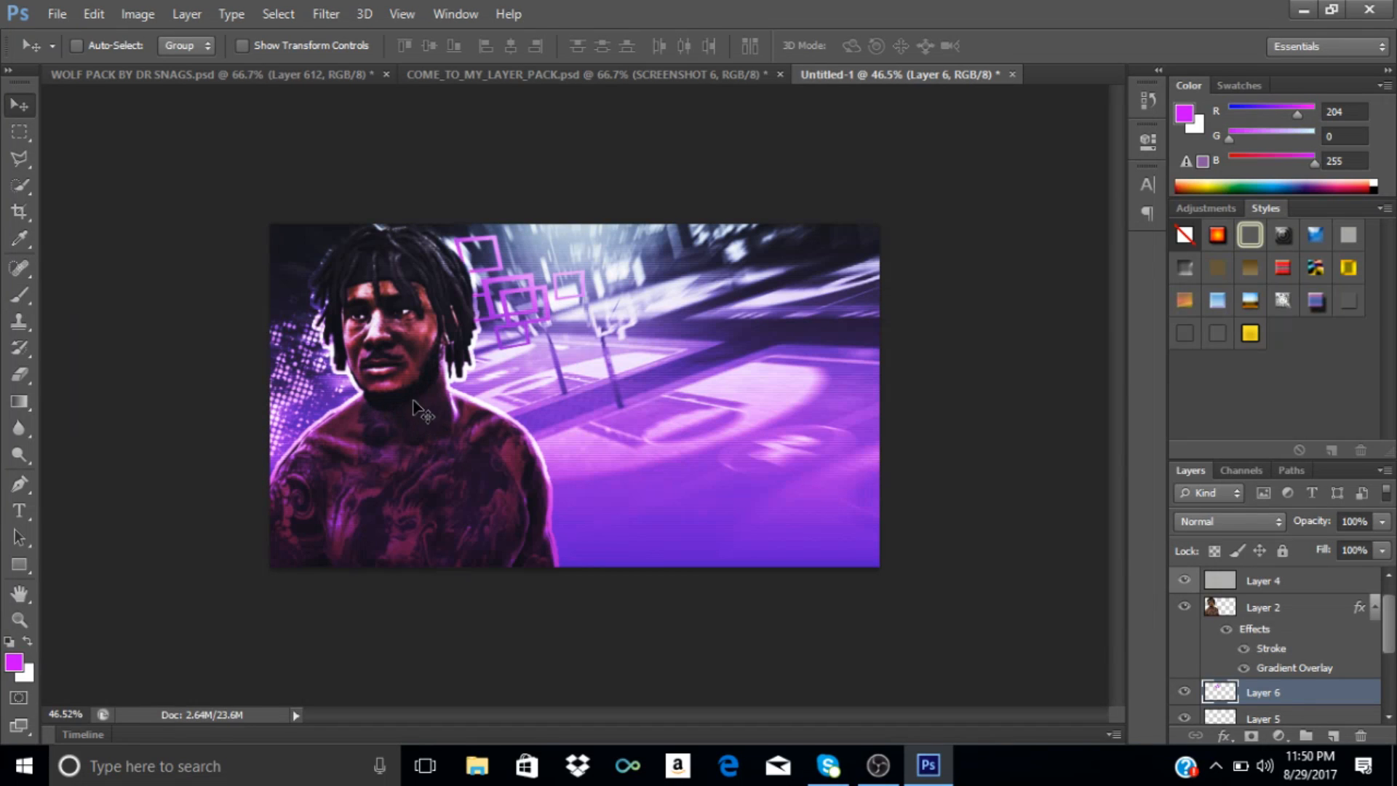
{"action": "key", "text": "ctrl+z"}
{"action": "left_click", "coordinate": [102, 19]}
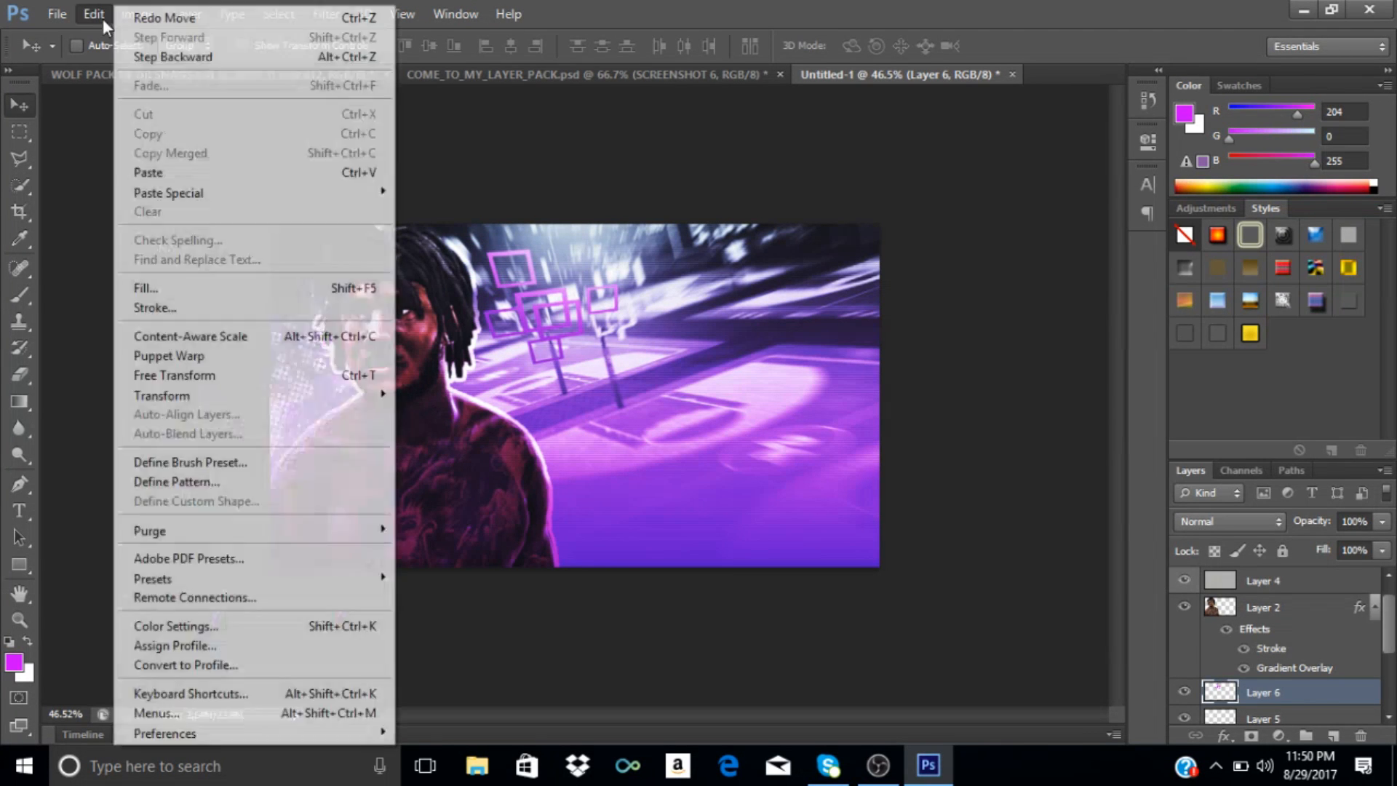
{"action": "left_click", "coordinate": [150, 57]}
{"action": "left_click", "coordinate": [89, 12]}
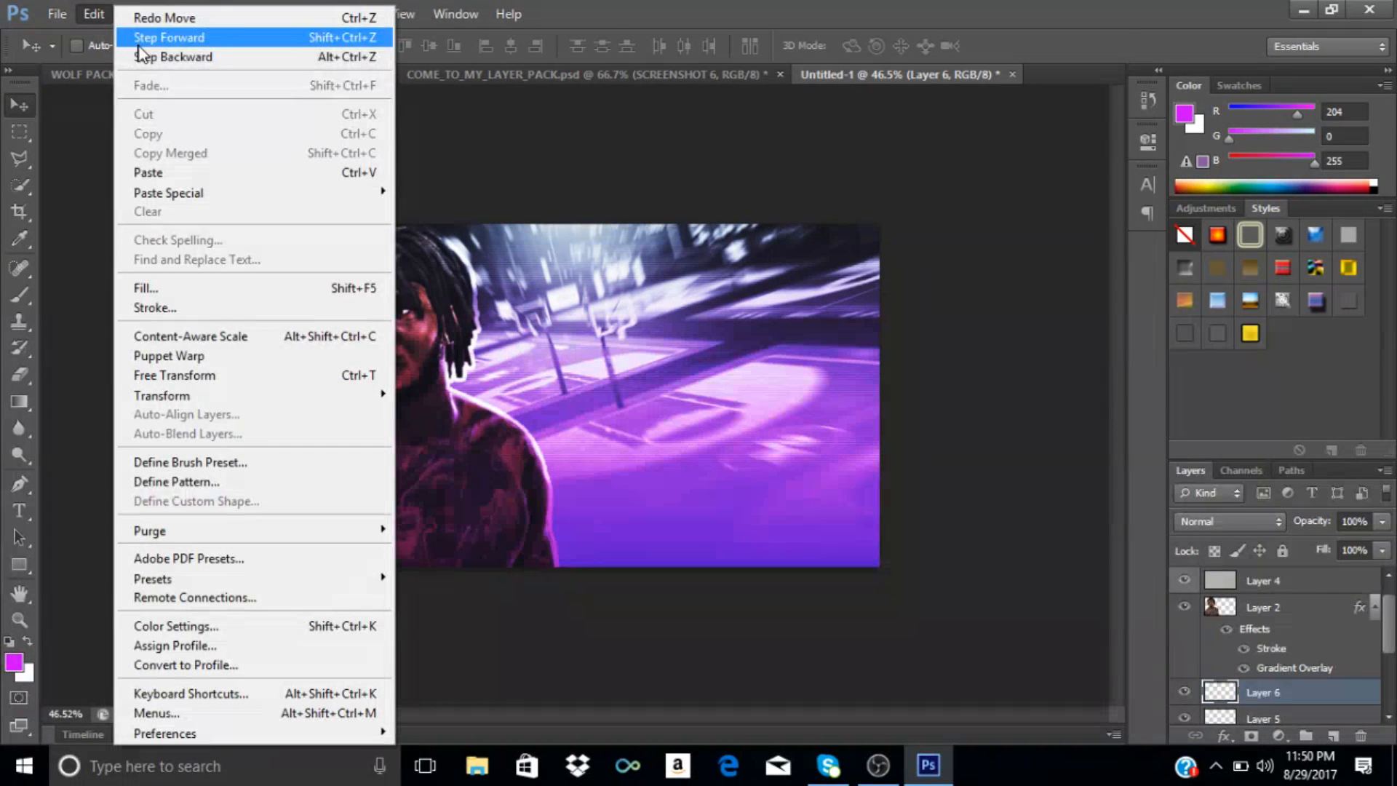
{"action": "left_click", "coordinate": [753, 217]}
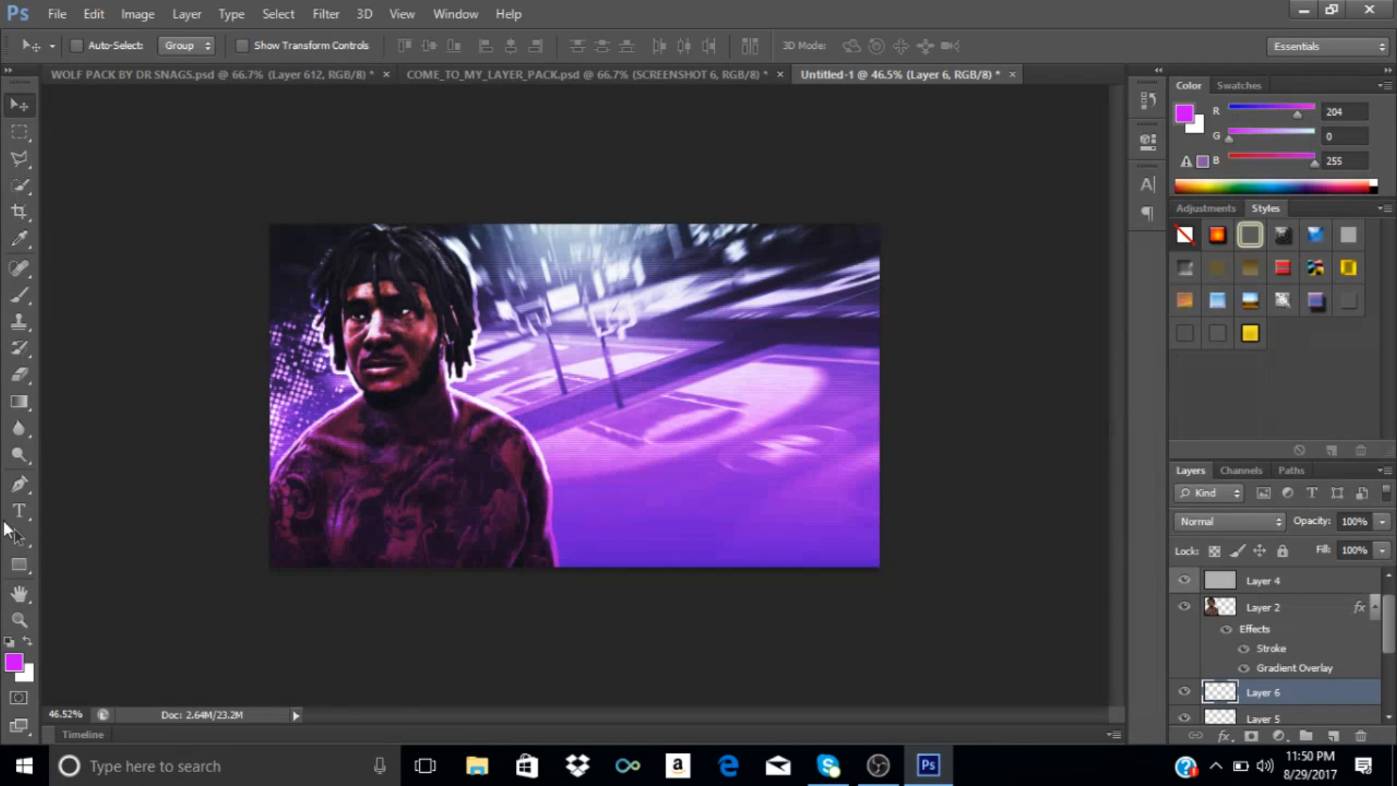
Switch the foreground color to white and stamp the squares brush on Layer 6 between the figure's hair and the left hoop.
{"action": "left_click", "coordinate": [28, 641]}
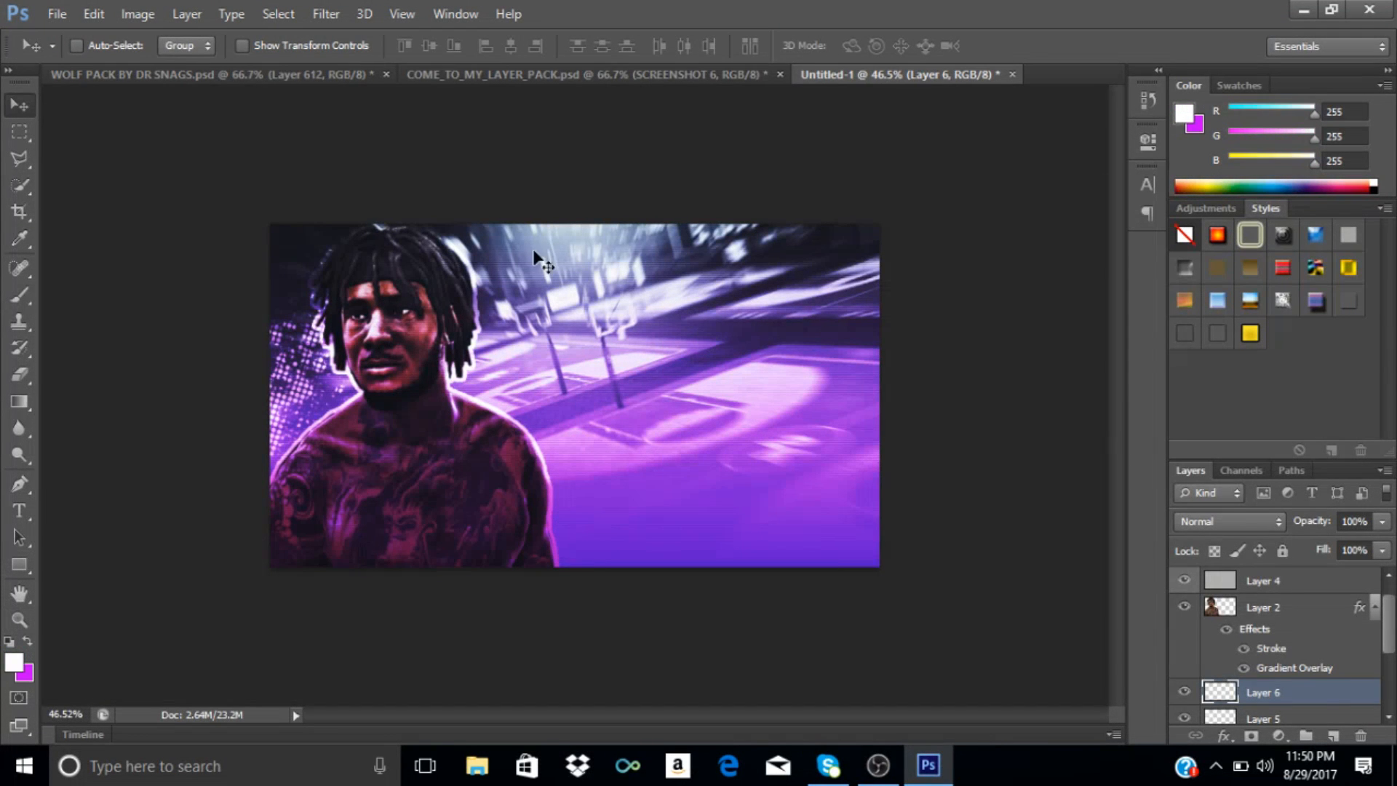
{"action": "left_click", "coordinate": [16, 298]}
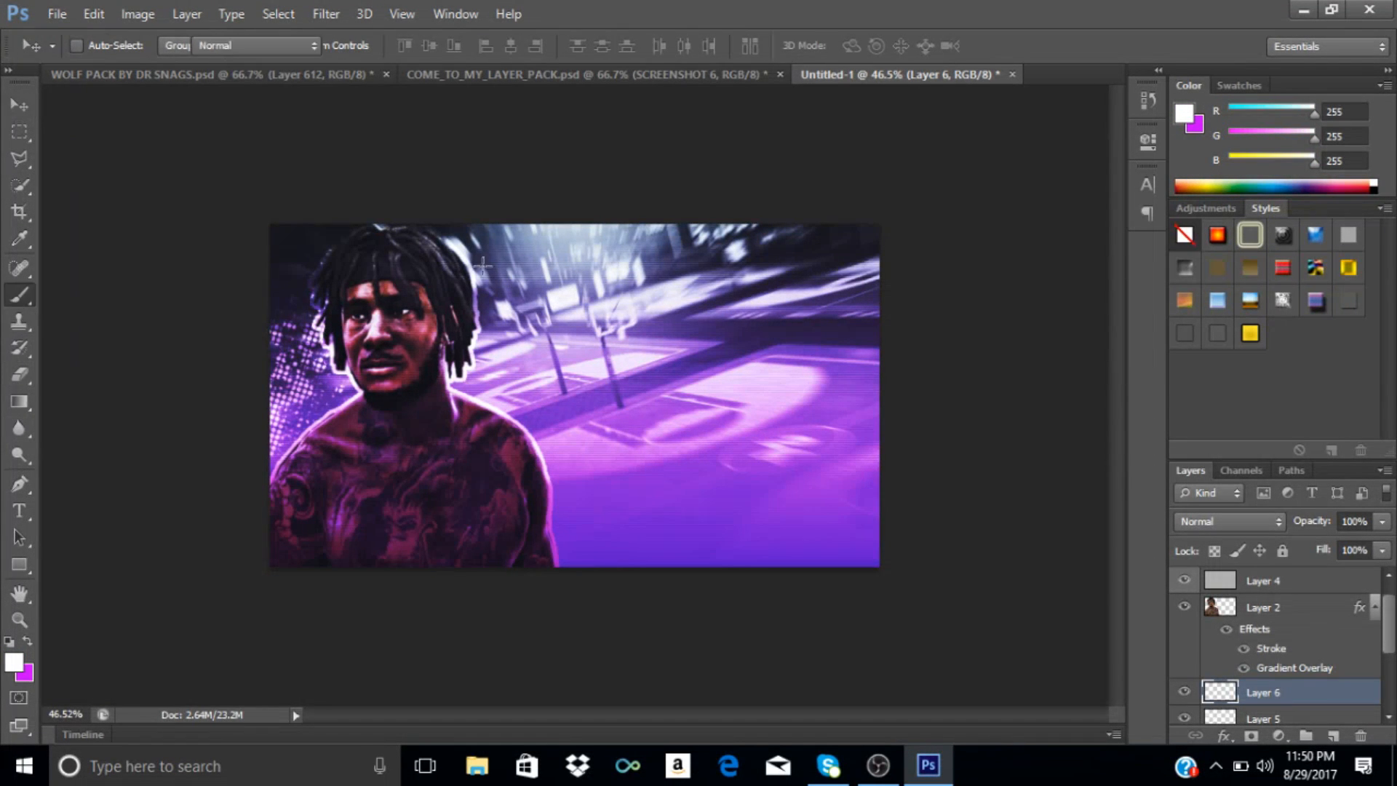
{"action": "left_click", "coordinate": [511, 278]}
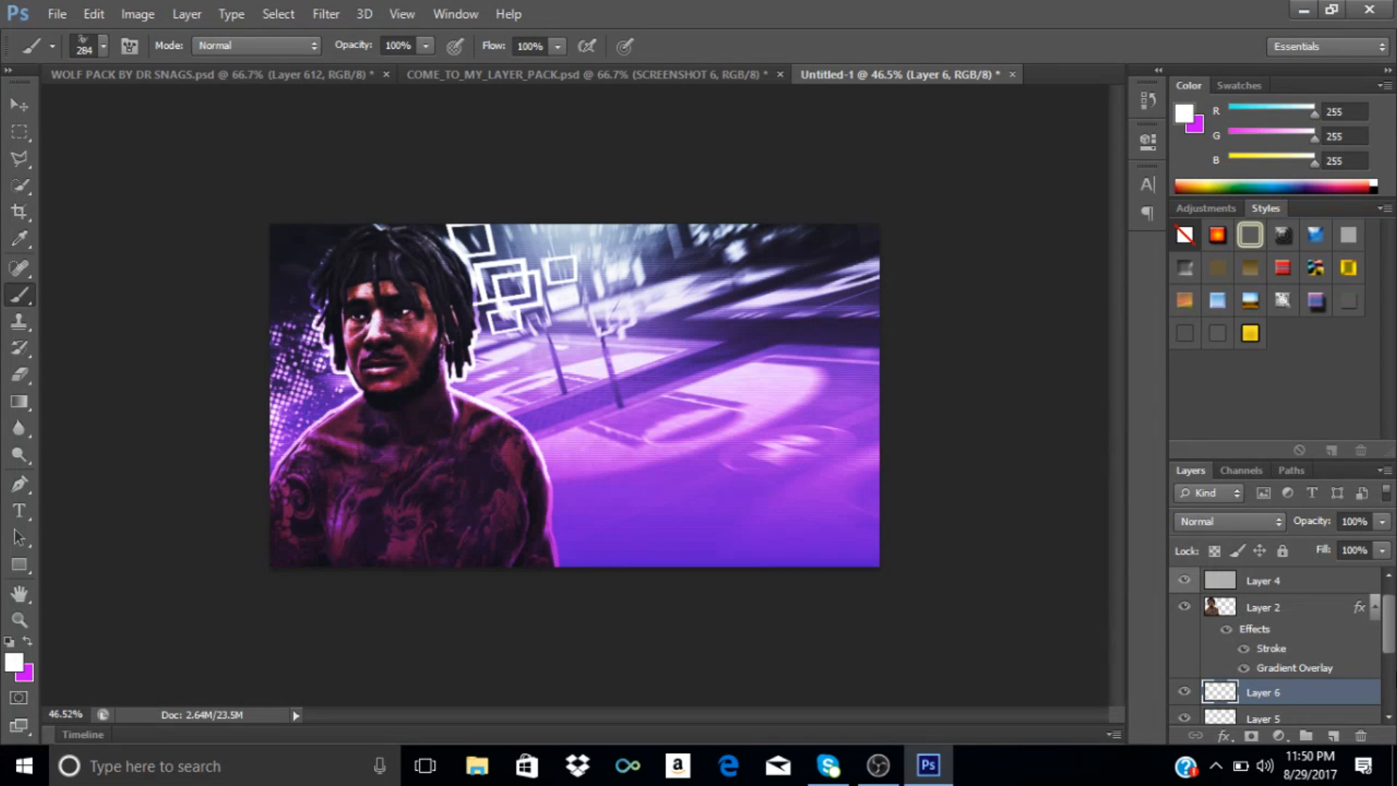
Stamp white squares on new Layer 7 at the court's upper right and beside the figure's arm, and on new Layer 8 at the lower-right corner.
{"action": "left_click", "coordinate": [1333, 735]}
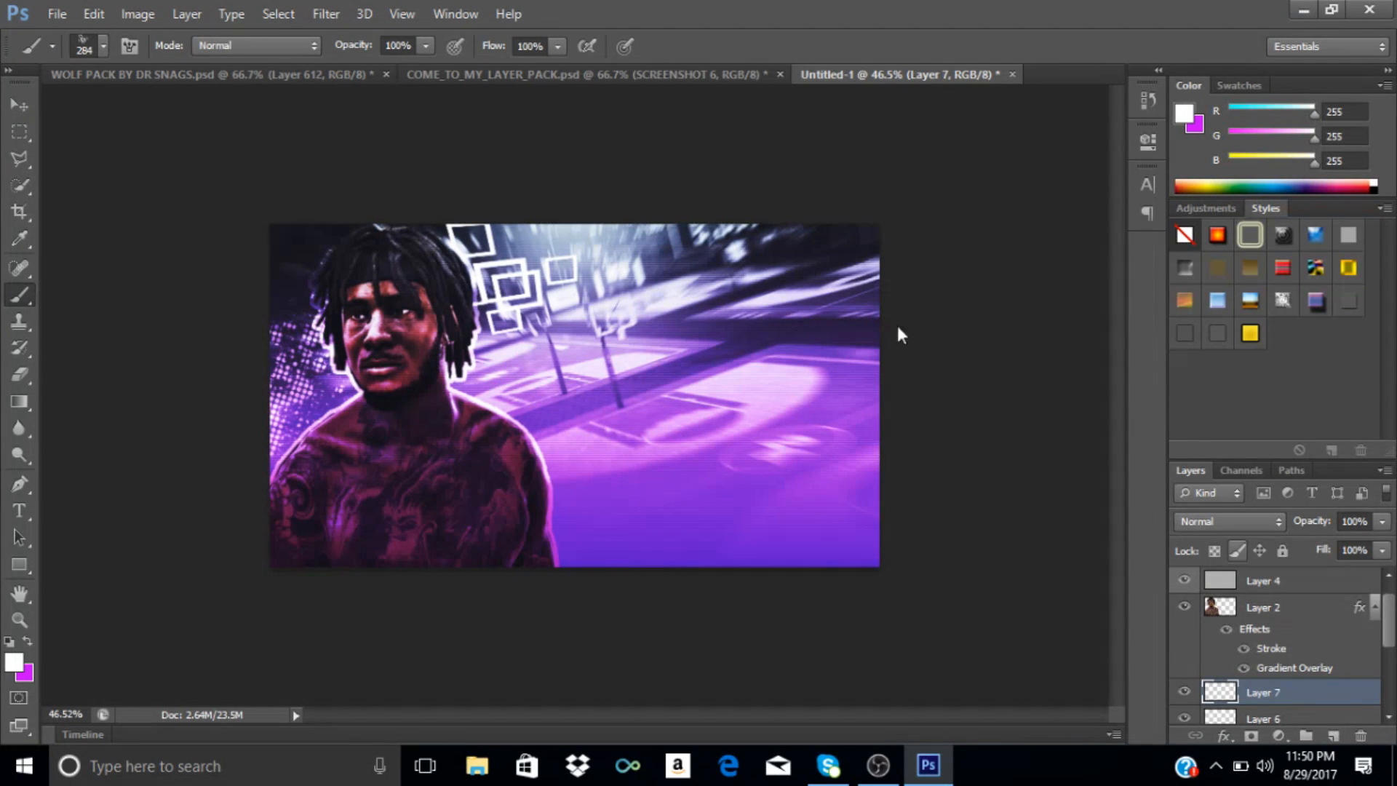
{"action": "left_click", "coordinate": [812, 312]}
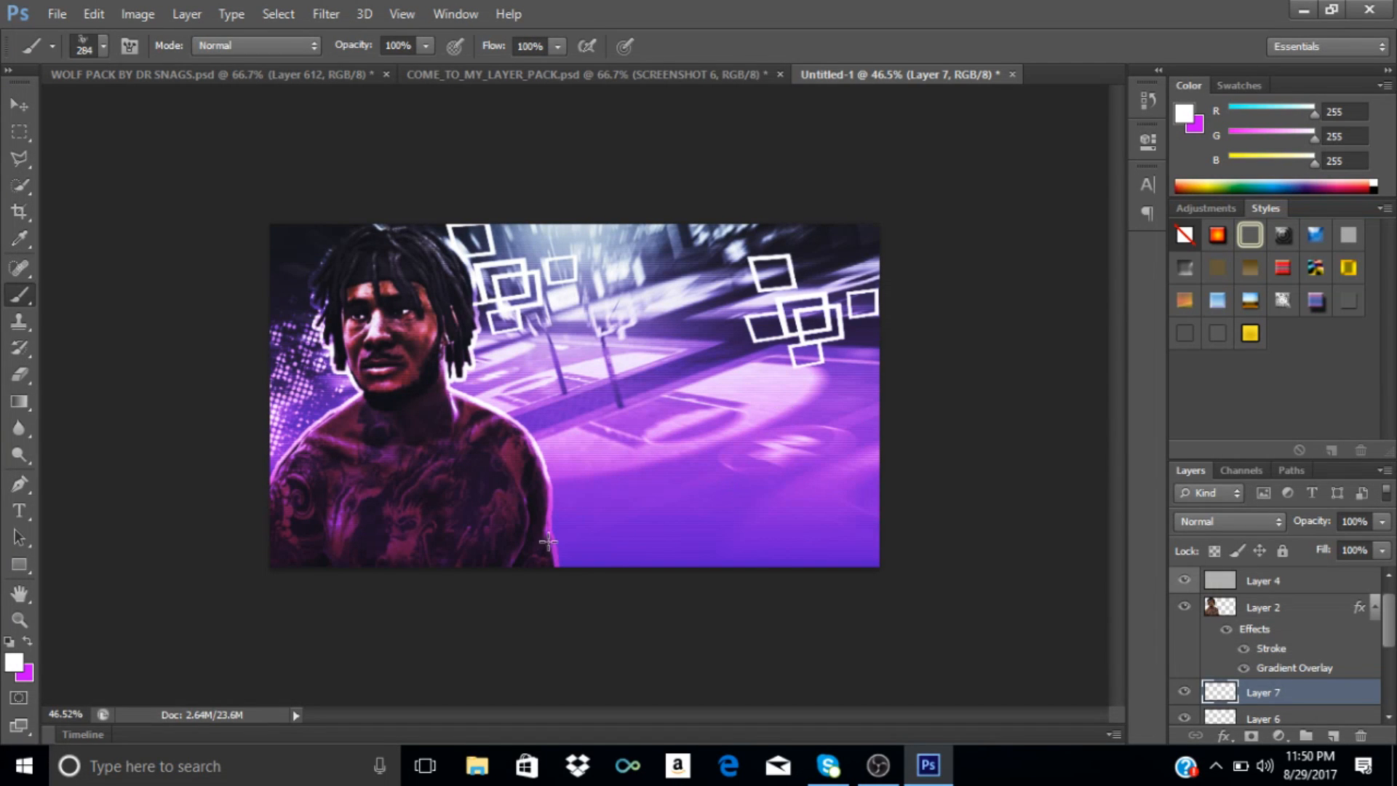
{"action": "left_click", "coordinate": [575, 540]}
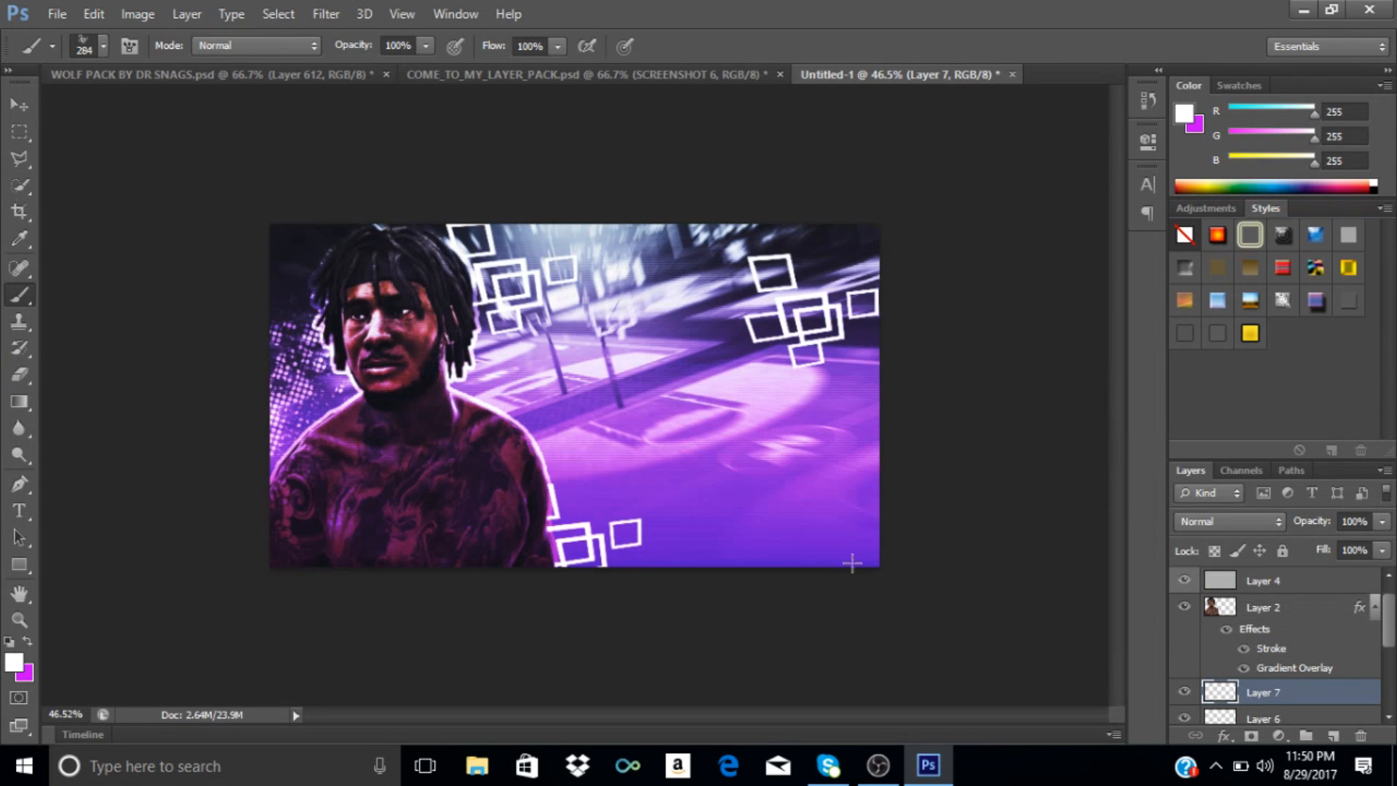
{"action": "left_click", "coordinate": [1333, 736]}
{"action": "left_click", "coordinate": [848, 542]}
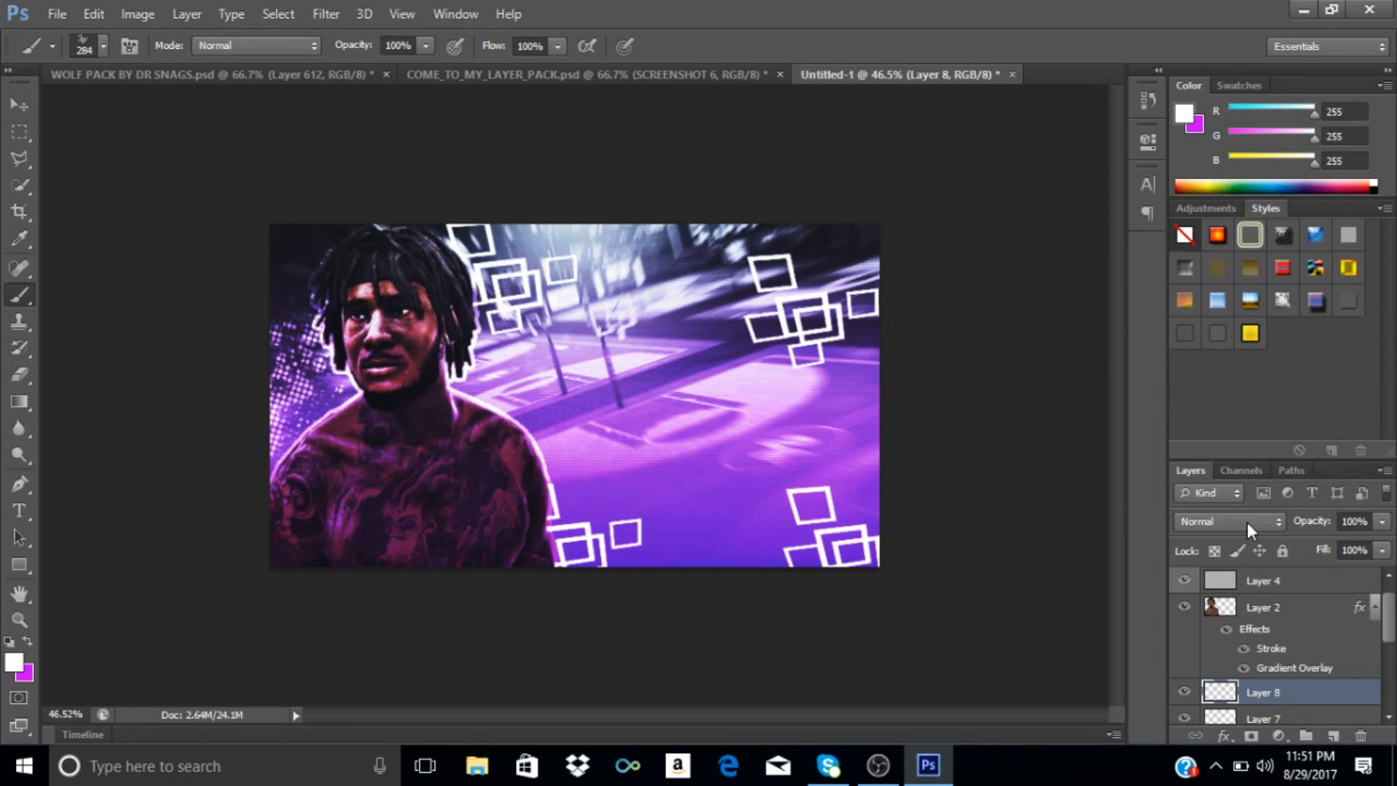
Set the blend mode of Layer 8, Layer 7 and Layer 6 to Overlay.
{"action": "left_click", "coordinate": [1247, 522]}
{"action": "left_click", "coordinate": [1198, 255]}
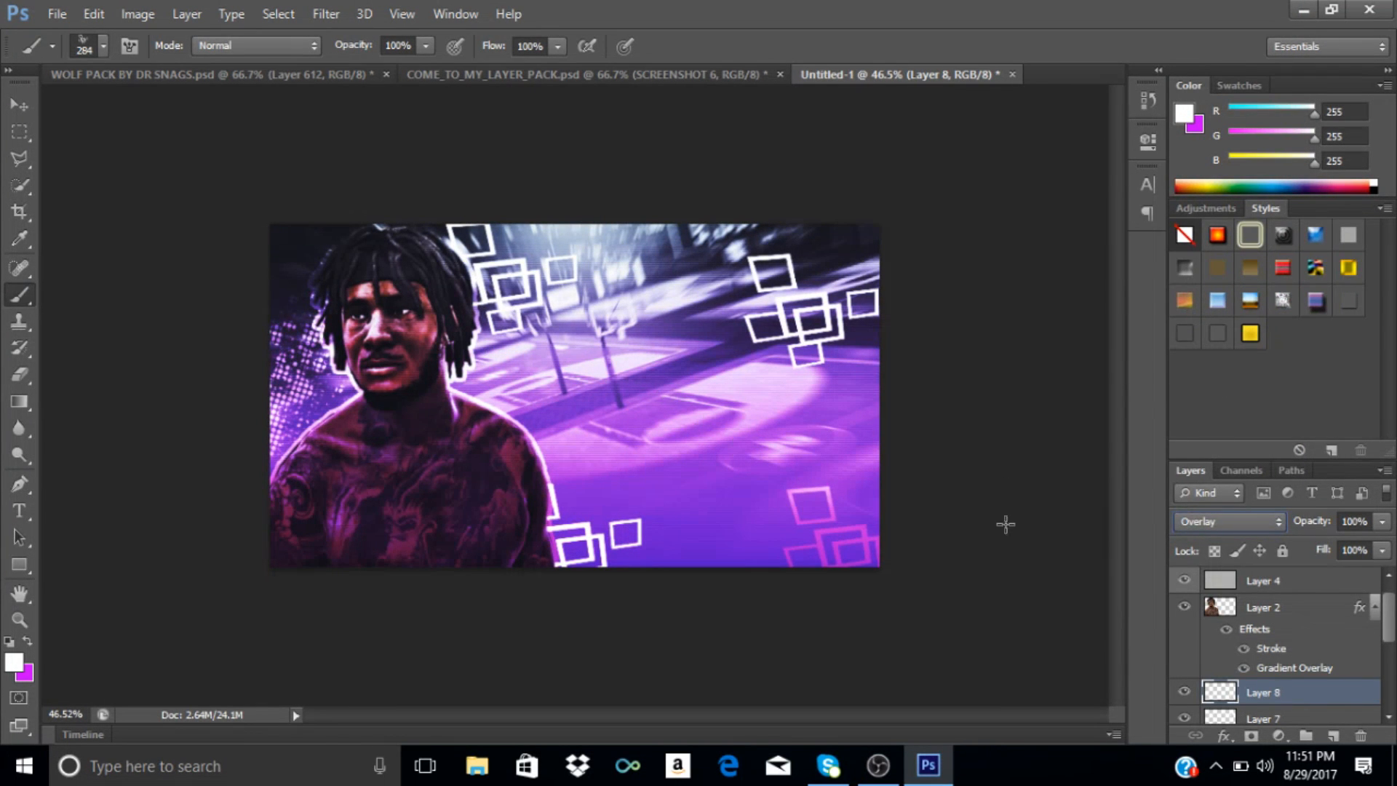
{"action": "left_click", "coordinate": [15, 109]}
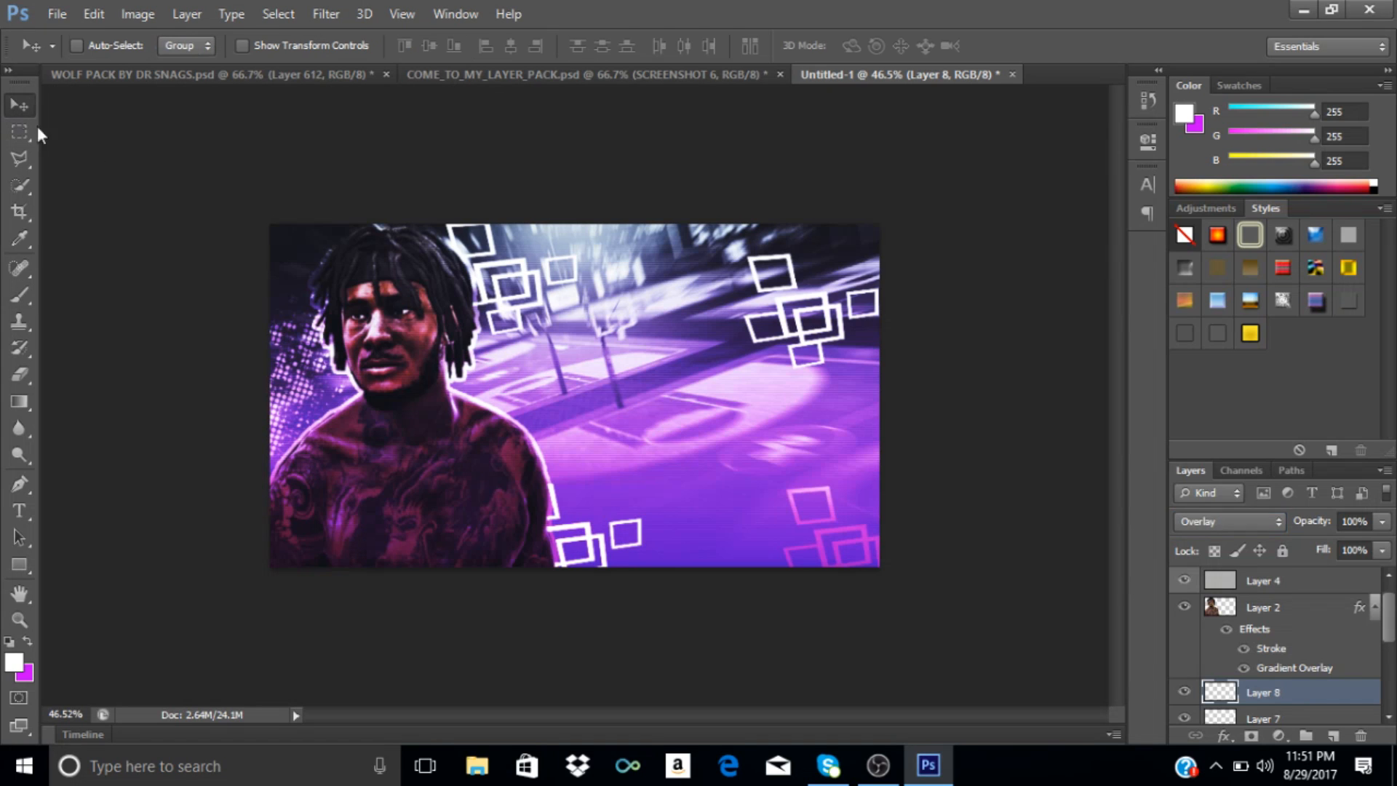
{"action": "left_click_drag", "start_coordinate": [813, 298], "coordinate": [813, 304]}
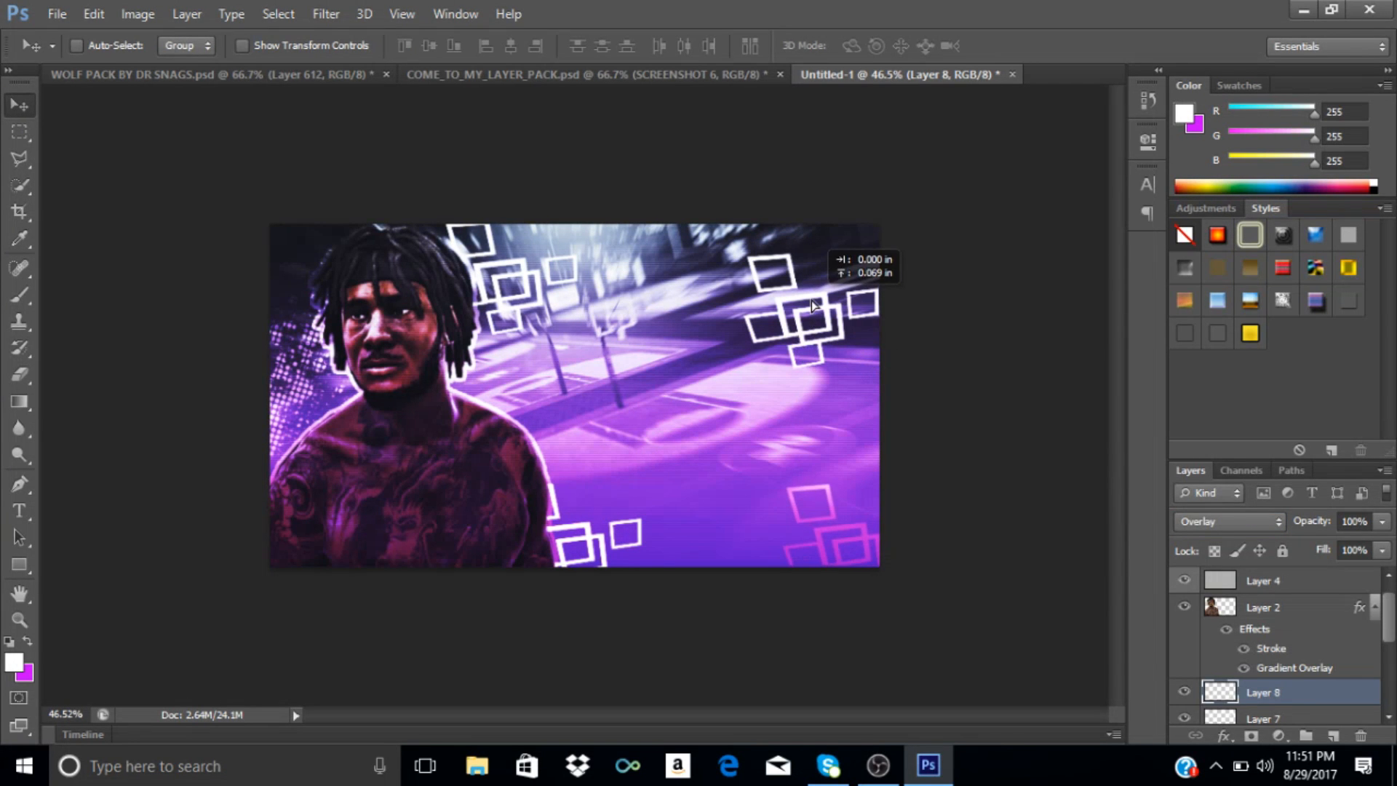
{"action": "scroll", "coordinate": [1303, 687], "scroll_direction": "down", "scroll_amount": 2}
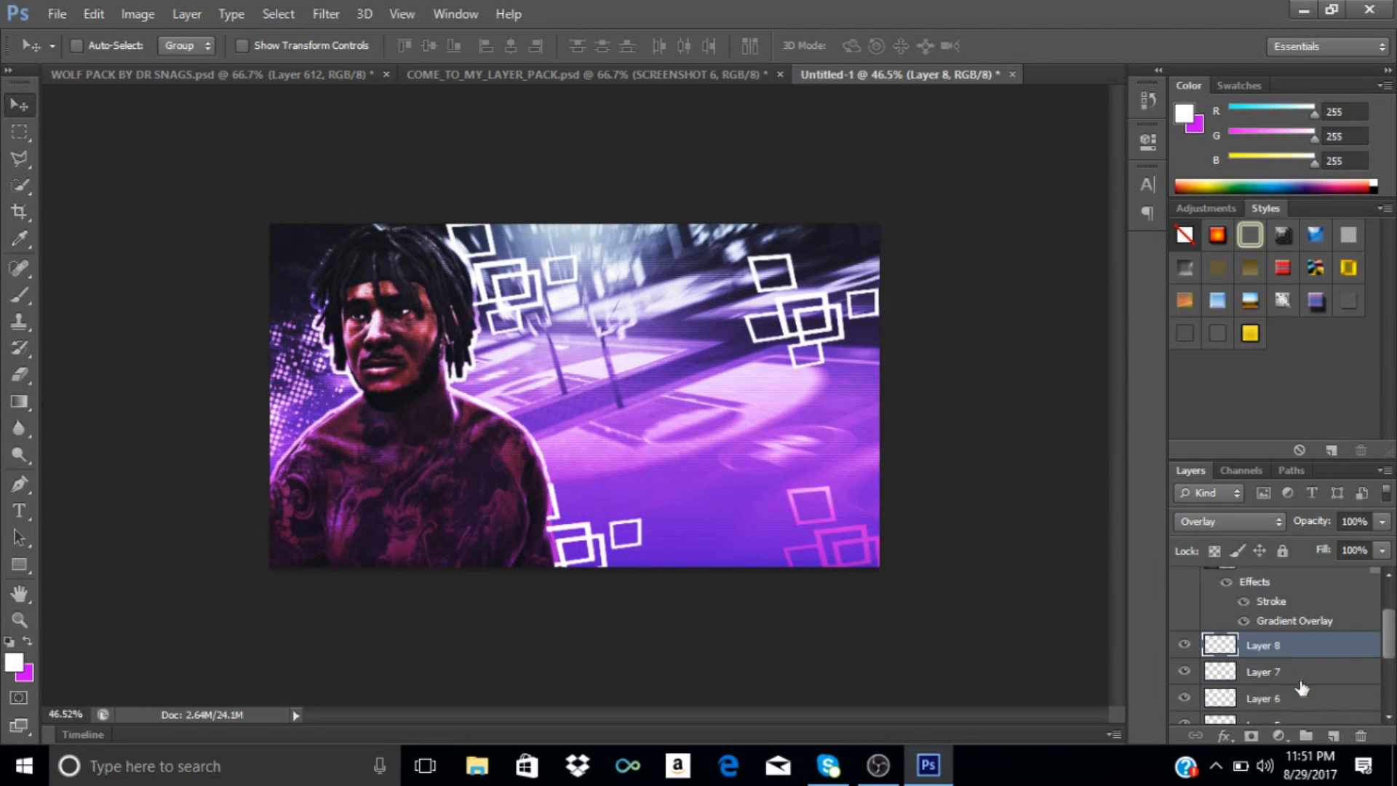
{"action": "left_click", "coordinate": [1310, 671]}
{"action": "left_click", "coordinate": [1201, 521]}
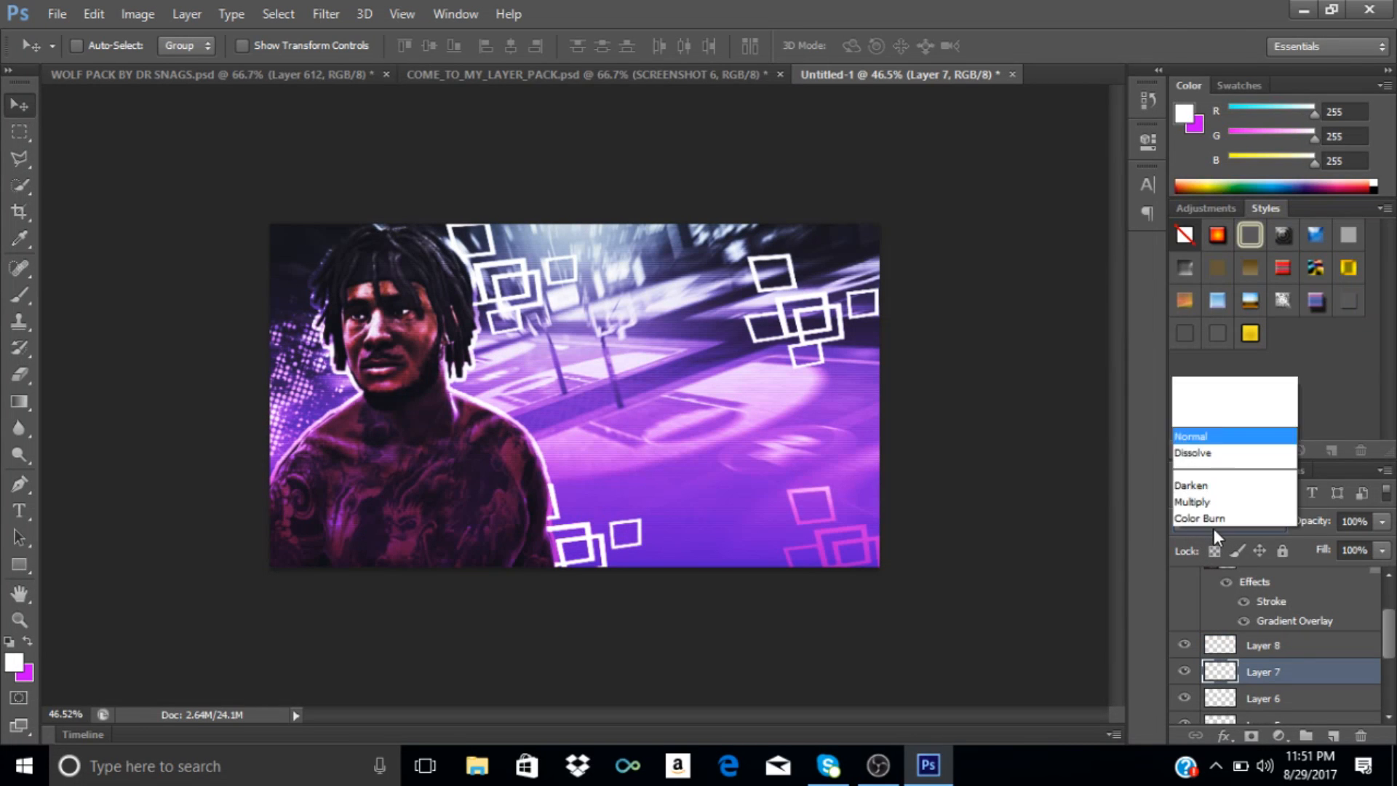
{"action": "left_click", "coordinate": [1243, 256]}
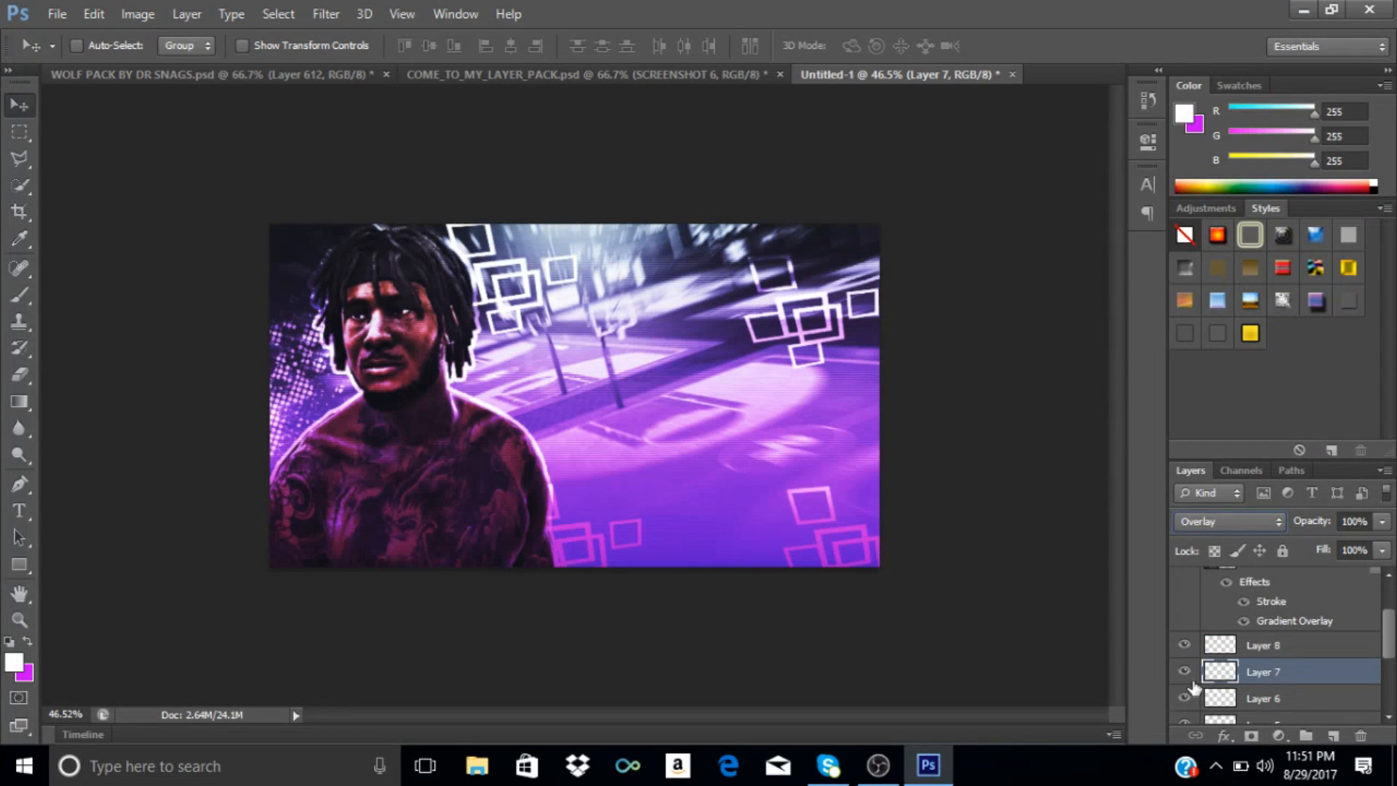
{"action": "scroll", "coordinate": [1251, 695], "scroll_direction": "down", "scroll_amount": 3}
{"action": "left_click", "coordinate": [1263, 630]}
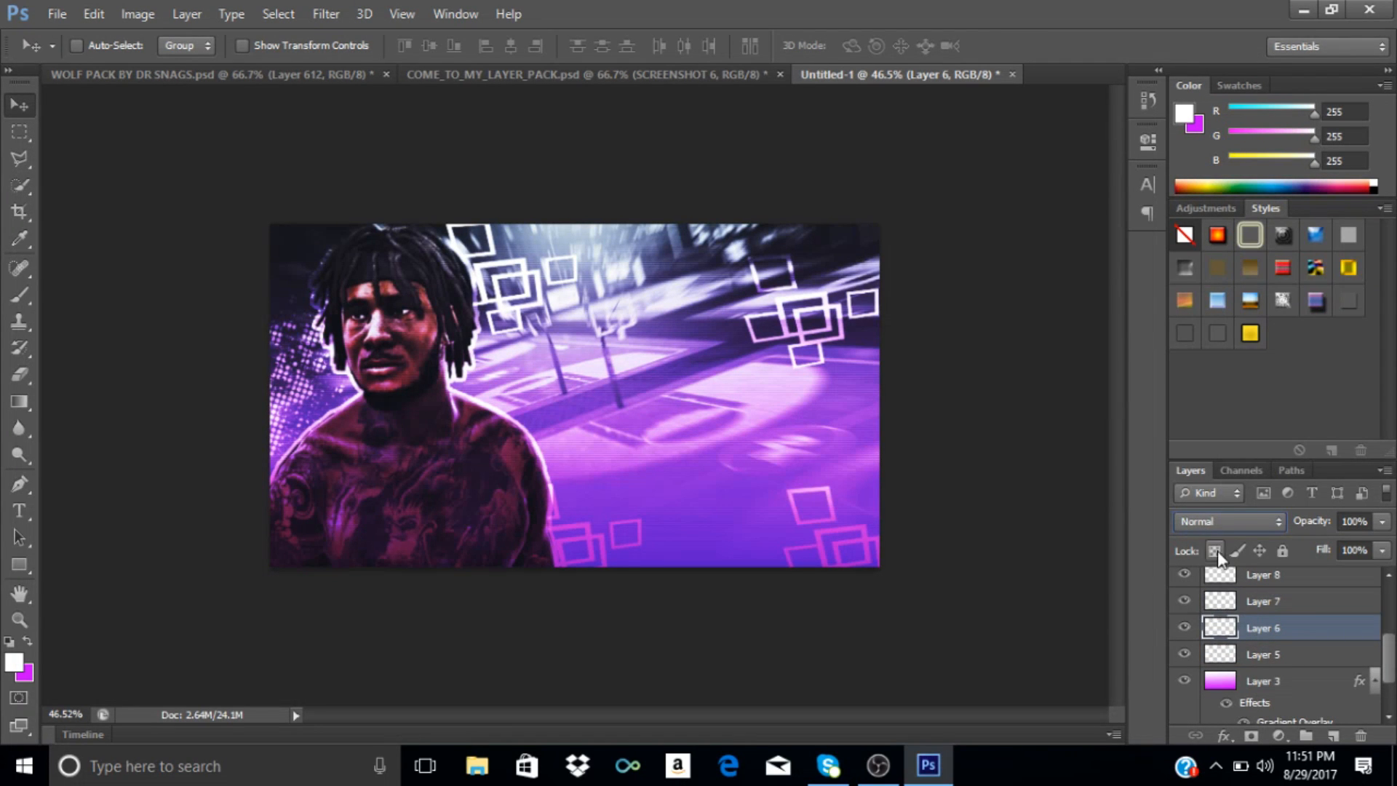
{"action": "left_click", "coordinate": [1222, 527]}
{"action": "left_click", "coordinate": [1237, 258]}
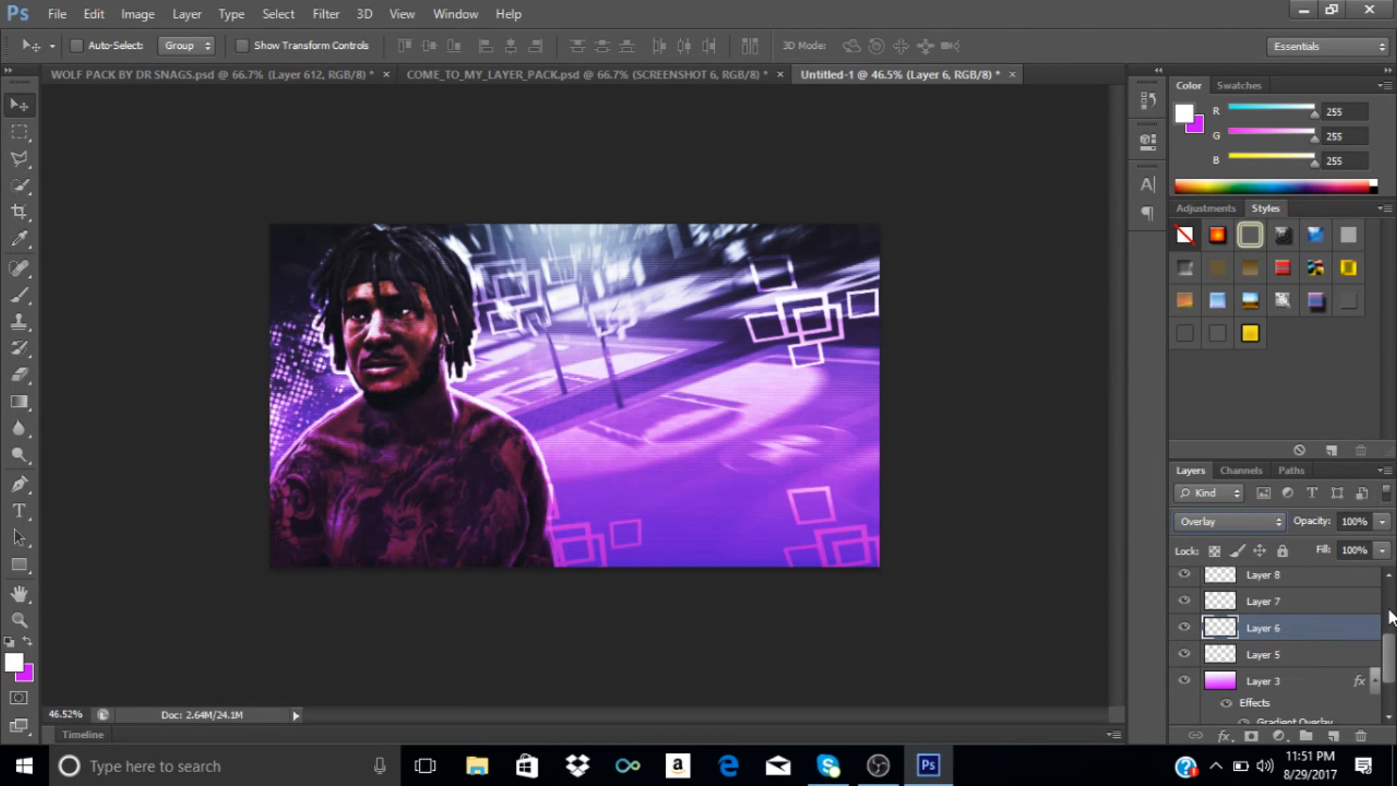
Merge Layers 6, 7 and 8 into one layer and set its blend mode to Overlay.
{"action": "left_click", "coordinate": [1332, 598], "text": "shift"}
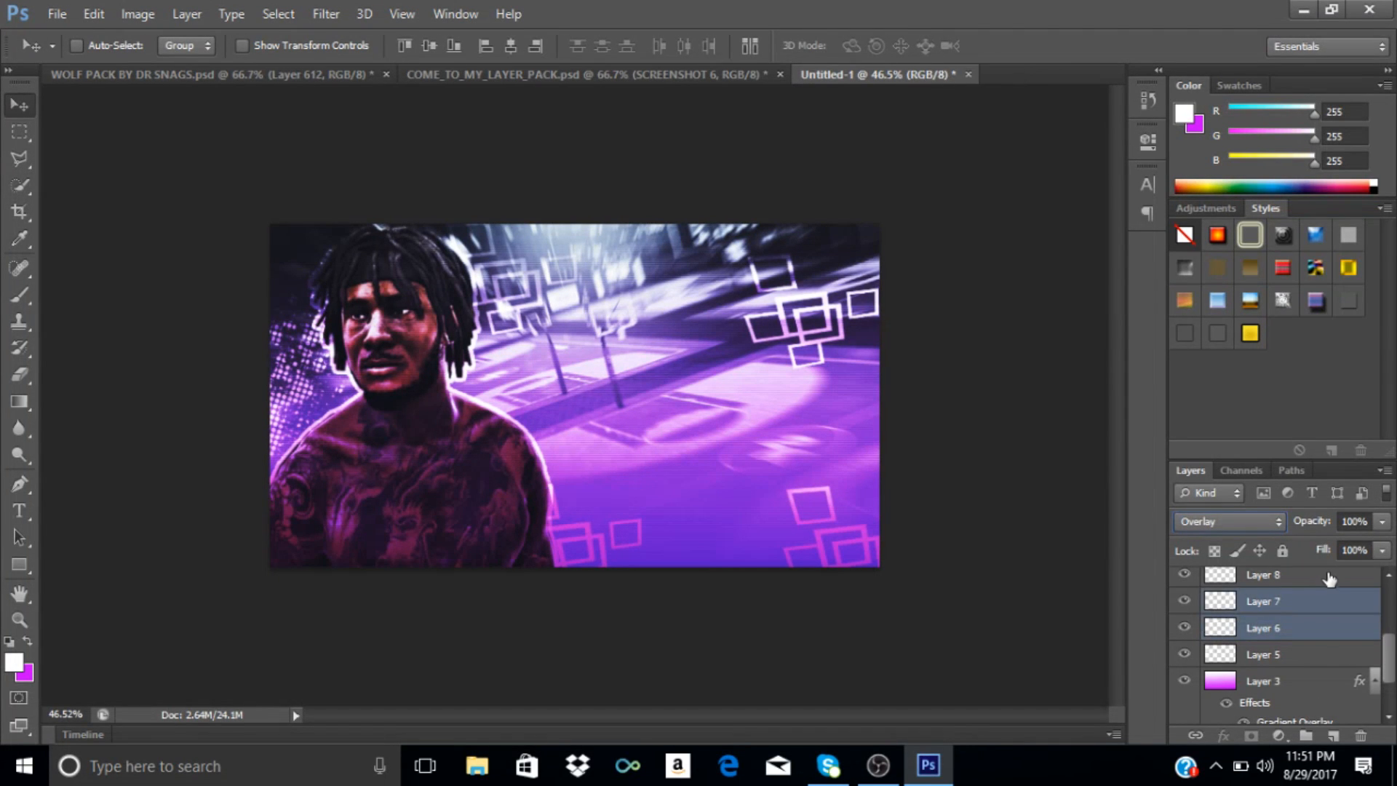
{"action": "left_click", "coordinate": [1325, 578], "text": "shift"}
{"action": "right_click", "coordinate": [1328, 591]}
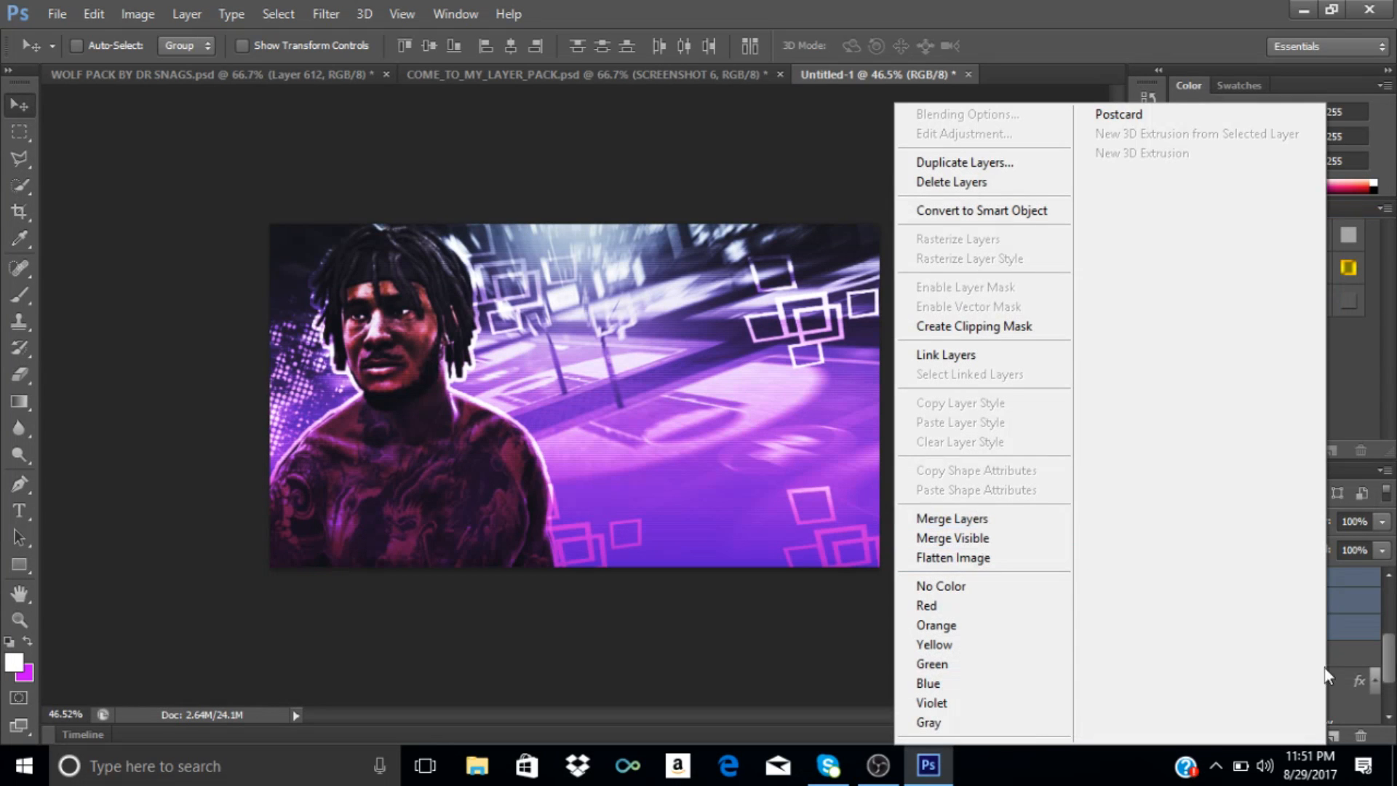
{"action": "left_click", "coordinate": [962, 520]}
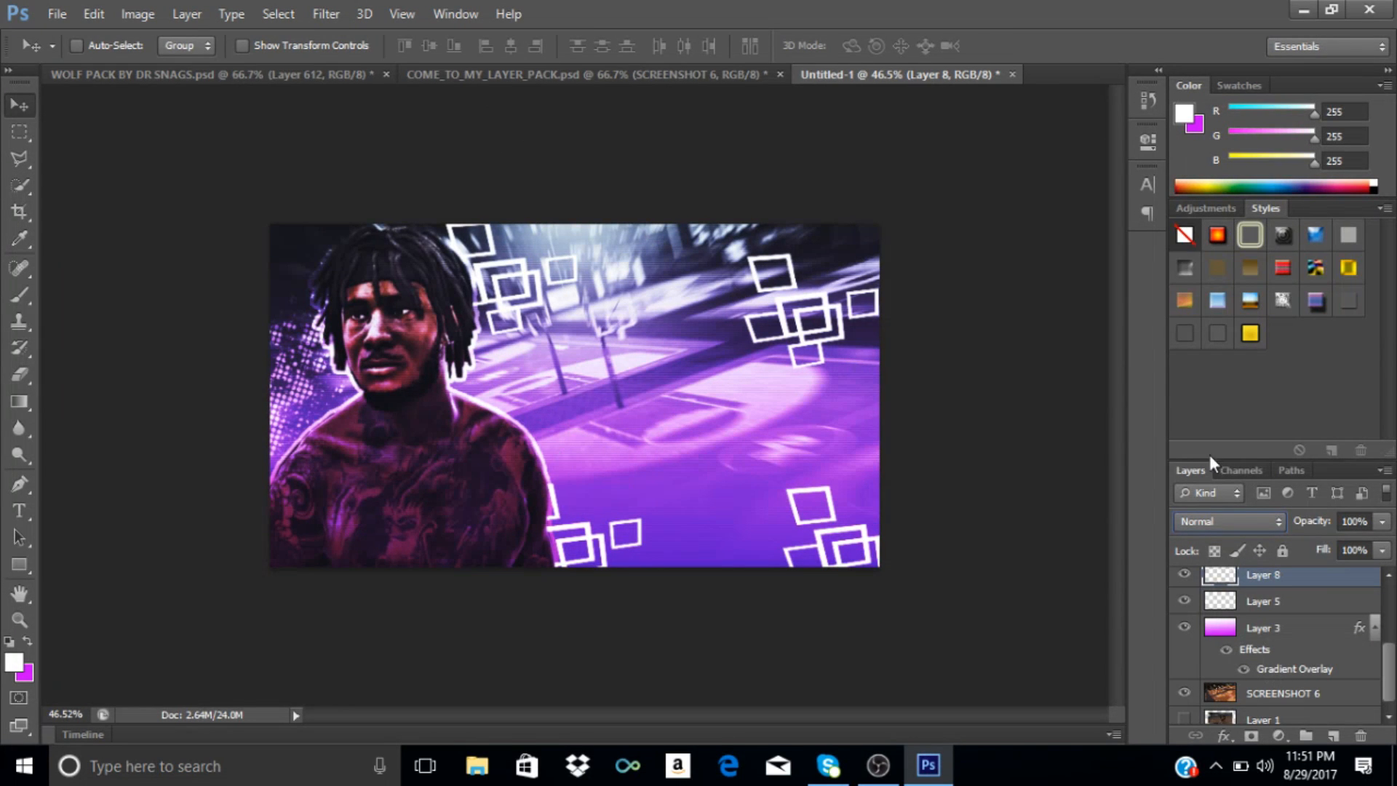
{"action": "left_click", "coordinate": [1224, 526]}
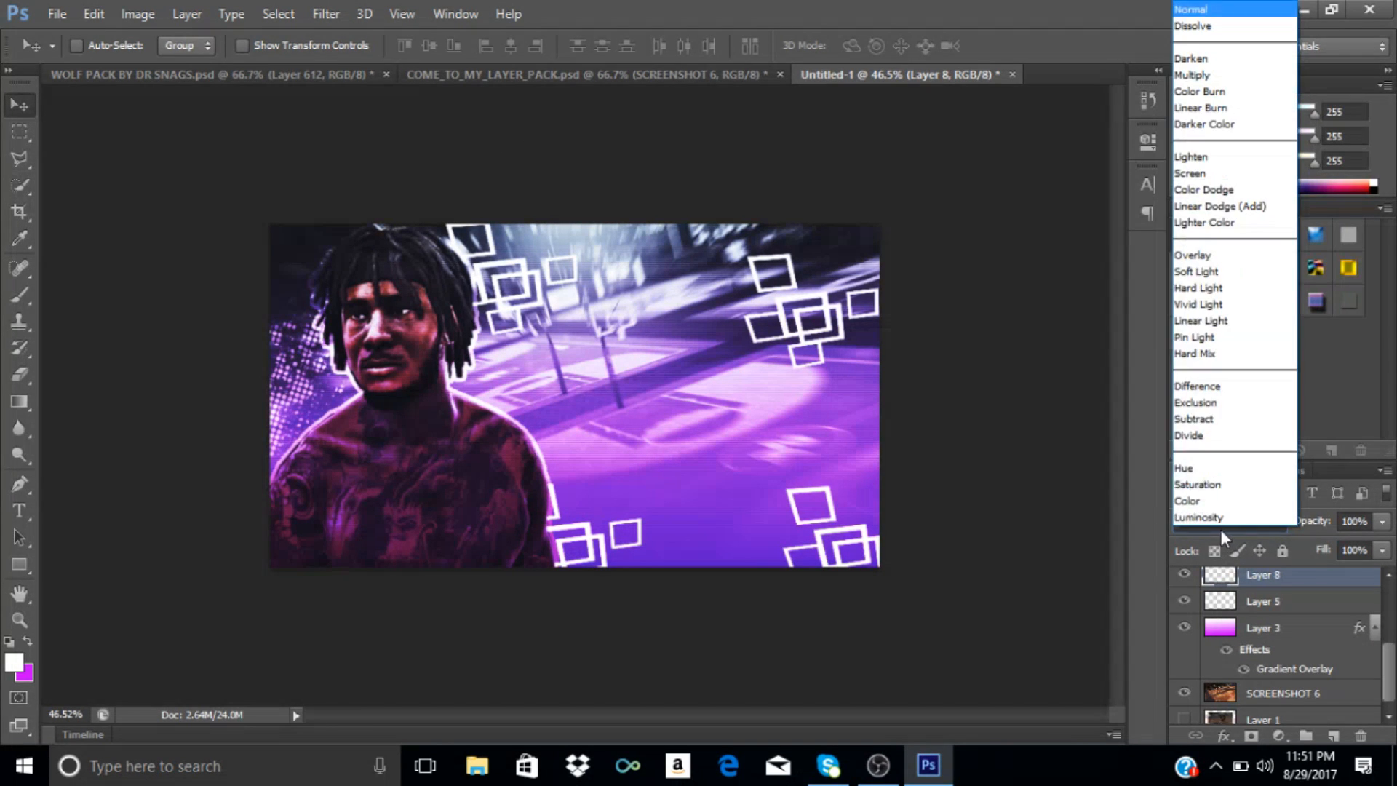
{"action": "left_click", "coordinate": [1213, 265]}
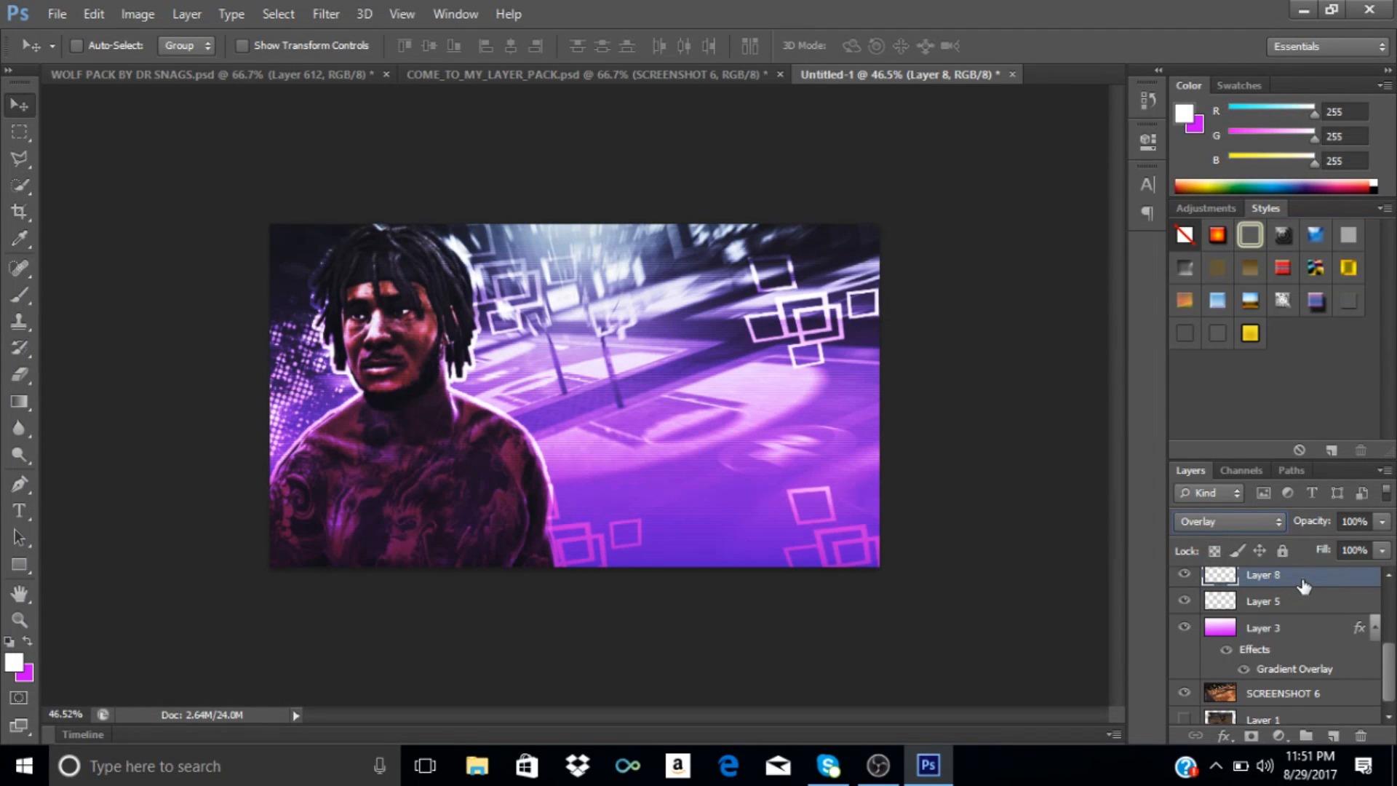
Add a drop shadow to the merged squares layer with 100% opacity and a size of 106 px.
{"action": "double_click", "coordinate": [1343, 579]}
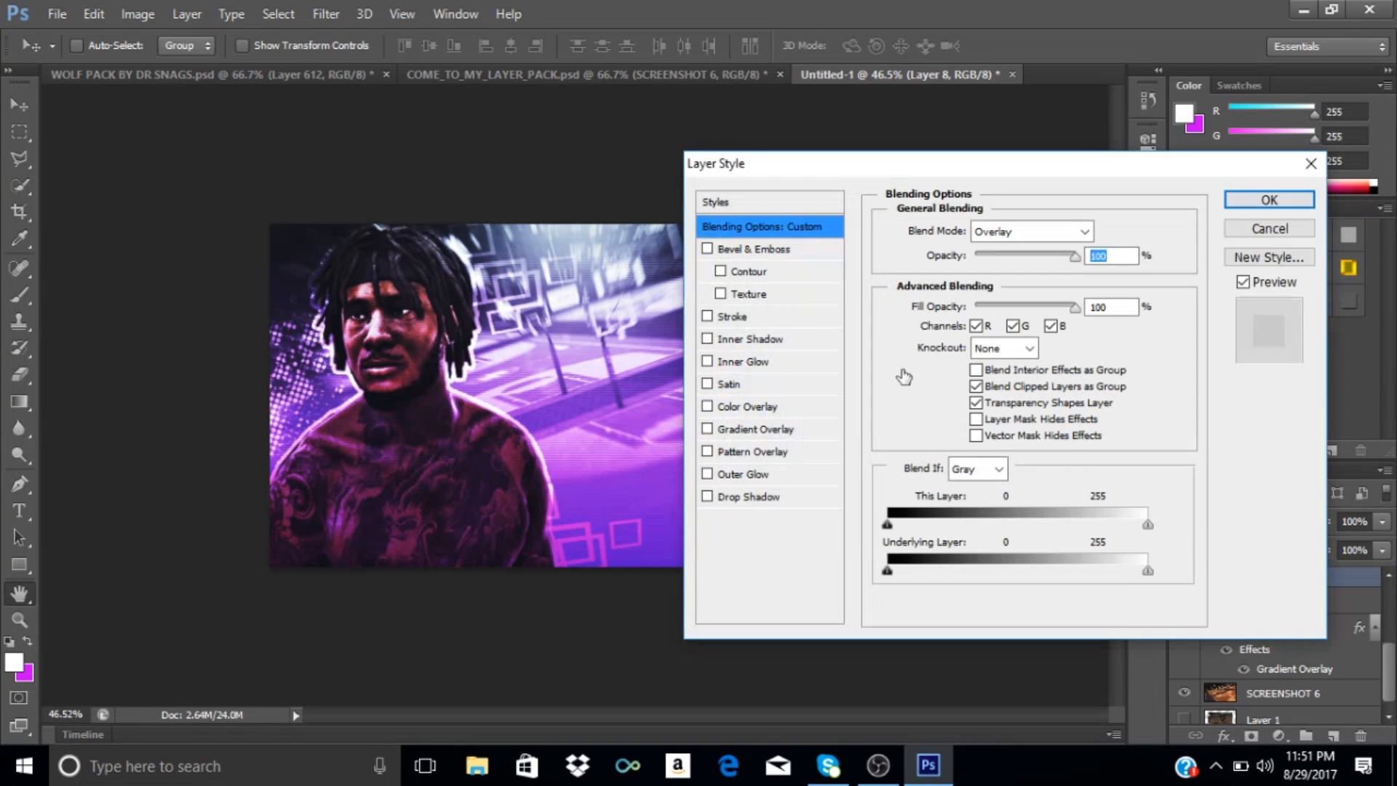
{"action": "left_click_drag", "start_coordinate": [979, 169], "coordinate": [1063, 166]}
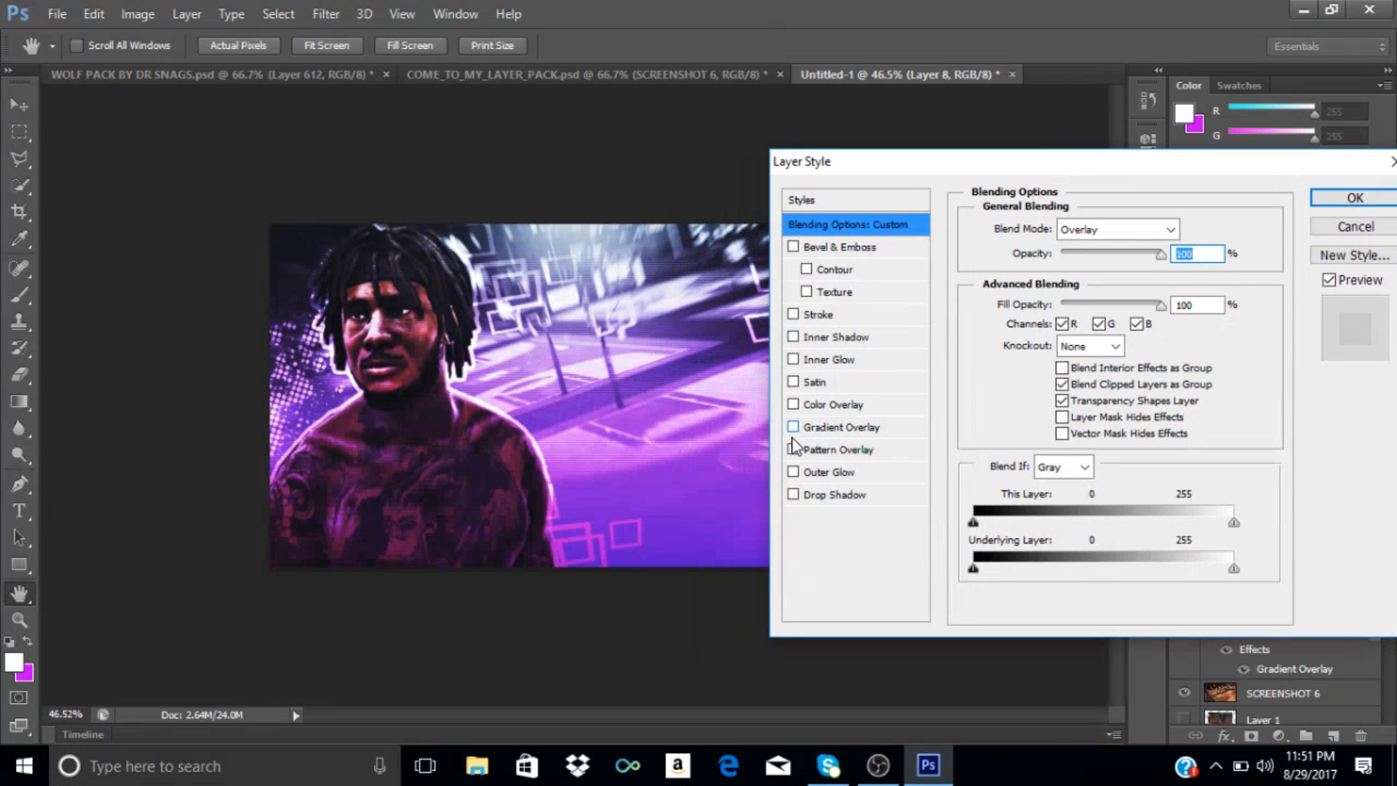
{"action": "left_click", "coordinate": [799, 496]}
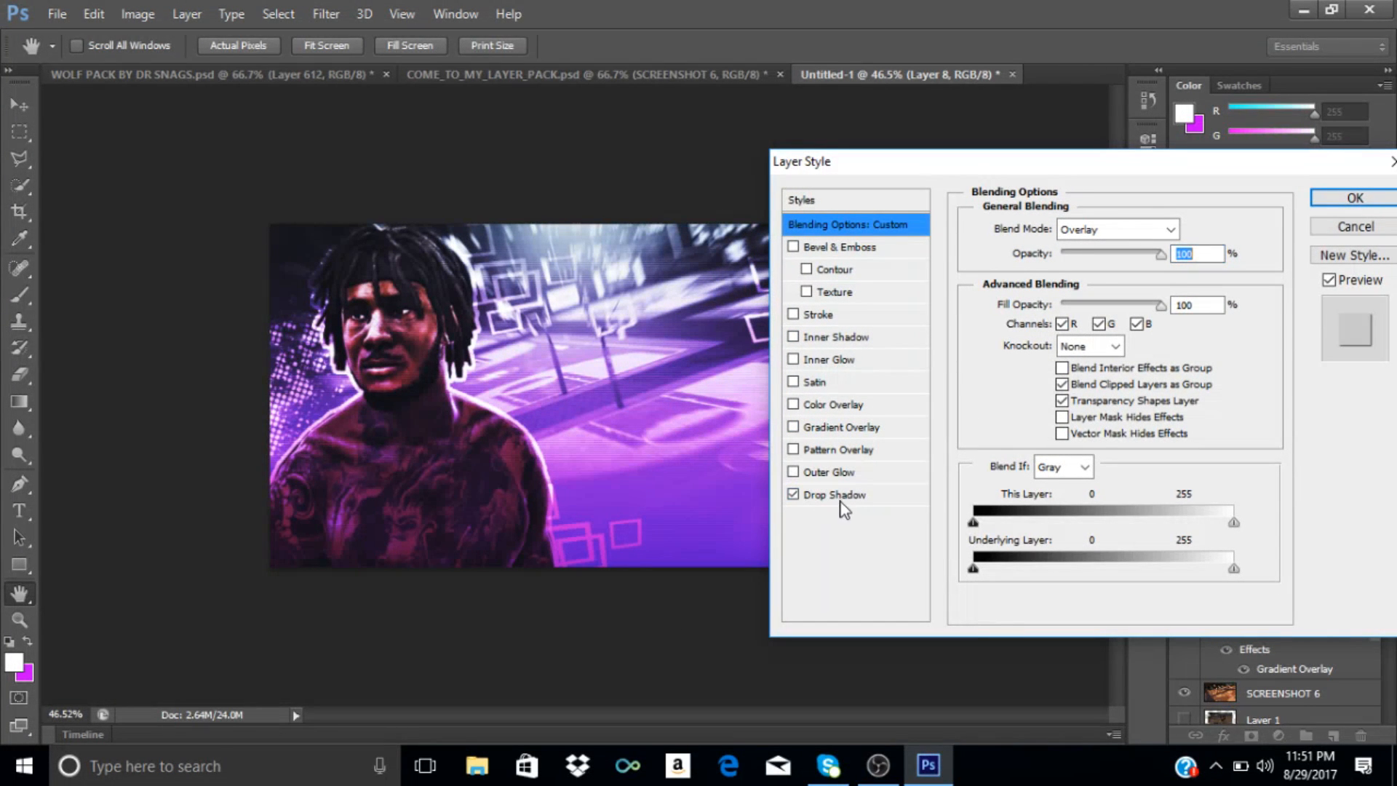
{"action": "left_click", "coordinate": [844, 495]}
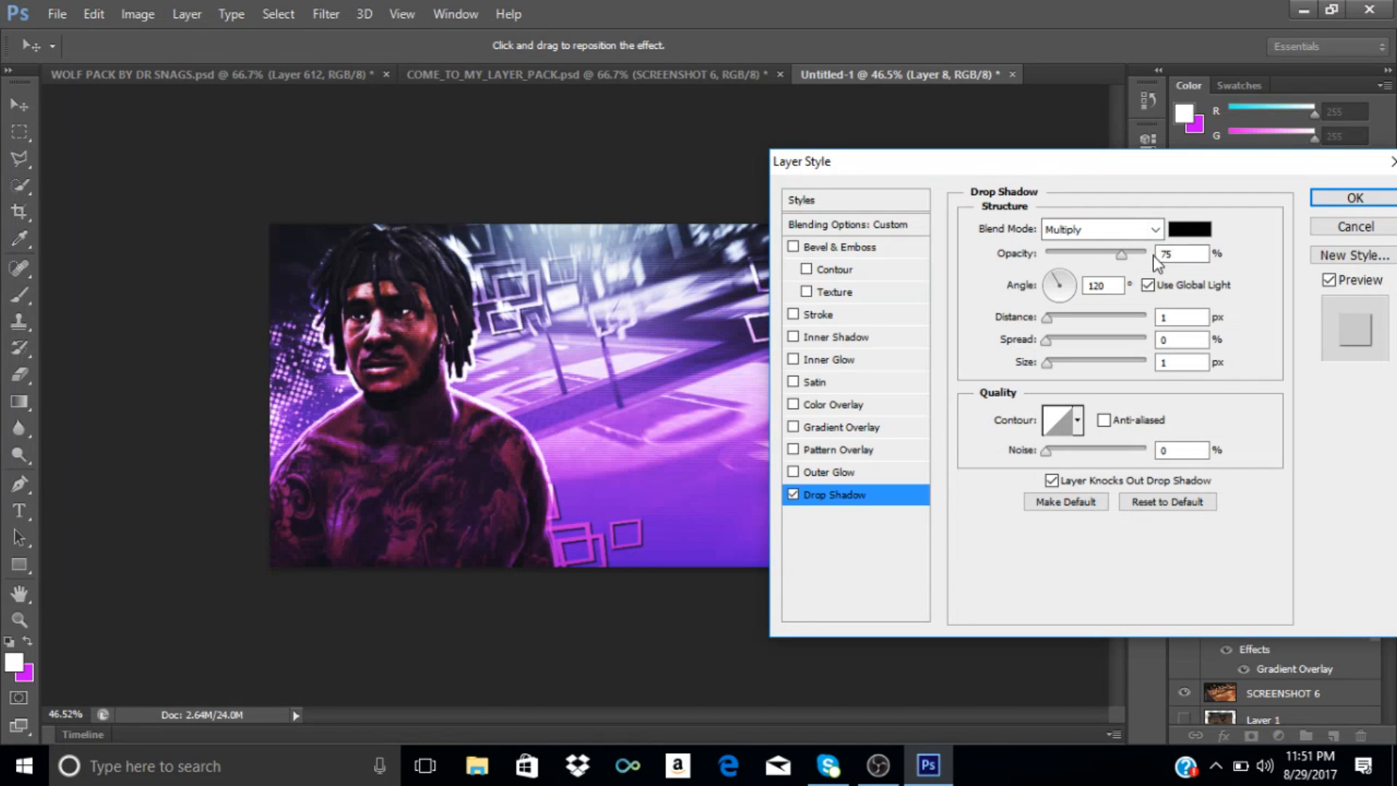
{"action": "left_click_drag", "start_coordinate": [1125, 259], "coordinate": [1152, 263]}
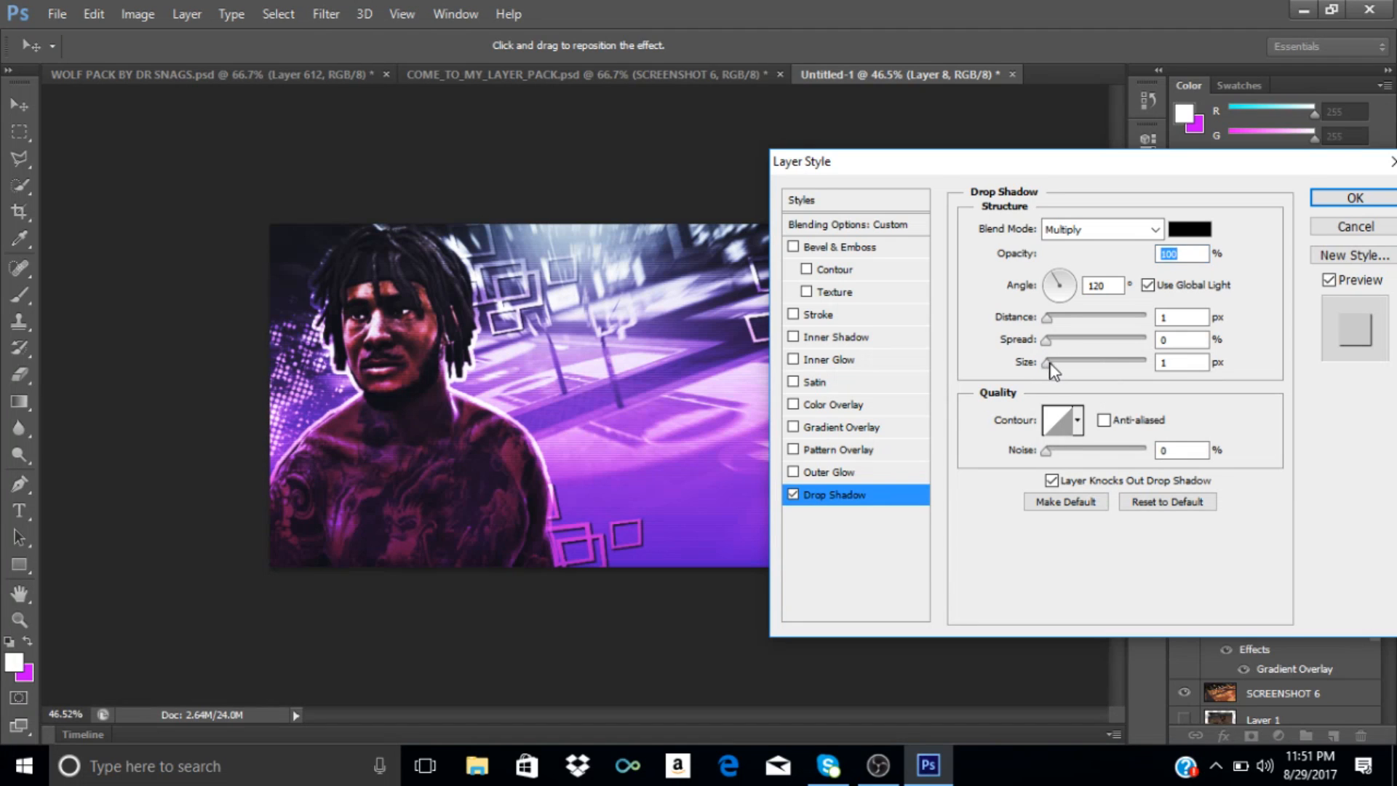
{"action": "left_click_drag", "start_coordinate": [1051, 364], "coordinate": [1093, 365]}
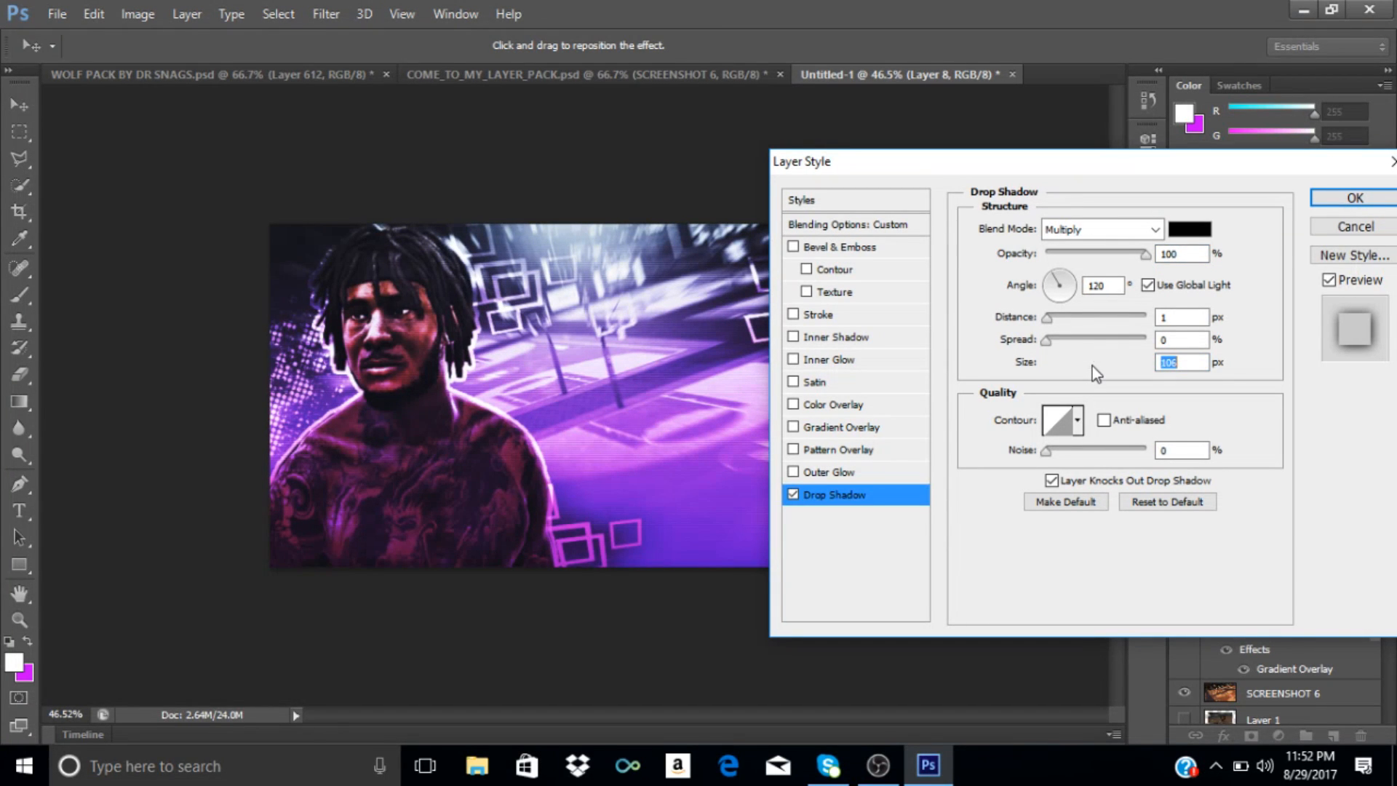
{"action": "left_click", "coordinate": [1351, 196]}
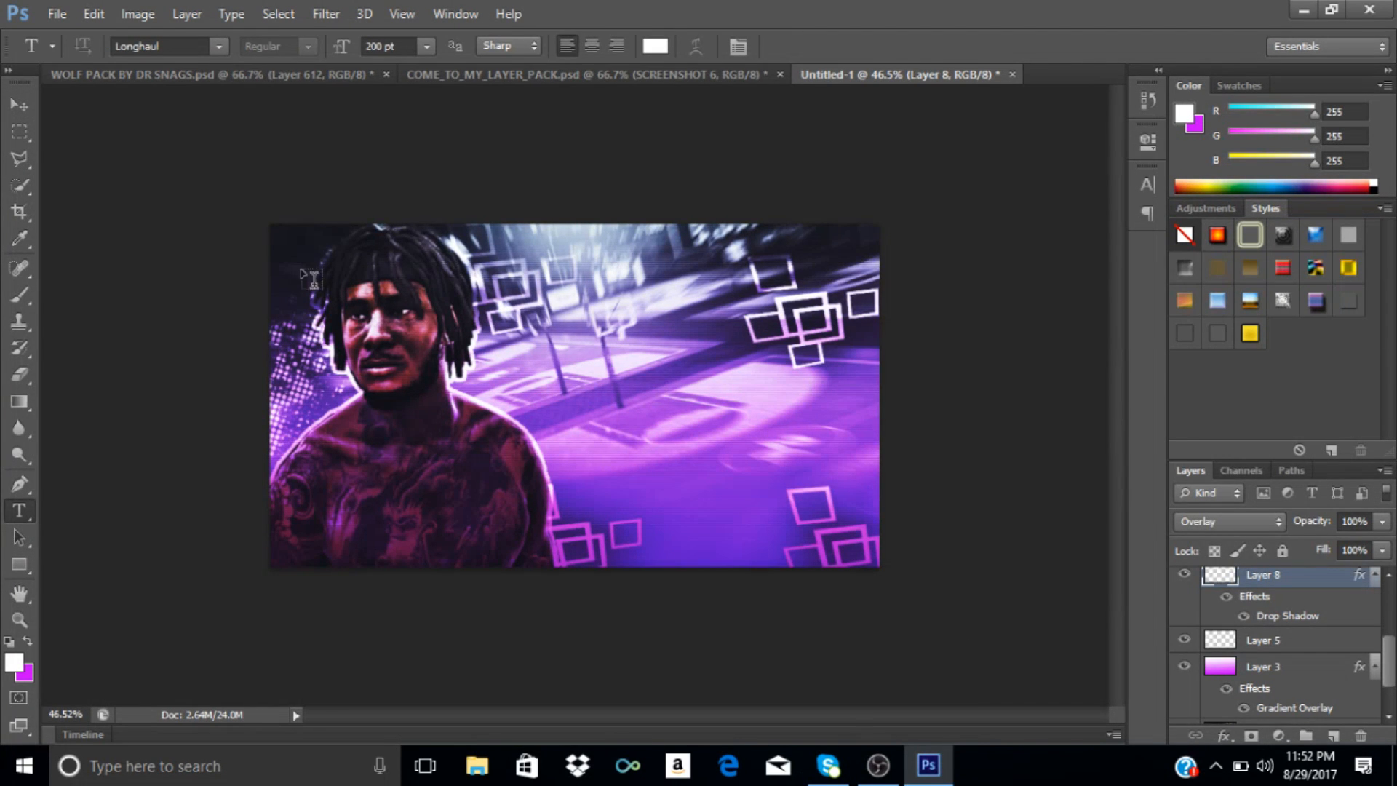
Add the white text KNUFFSAID over the court in the Fighting Spirit turbo font at 200 pt.
{"action": "left_click", "coordinate": [564, 373]}
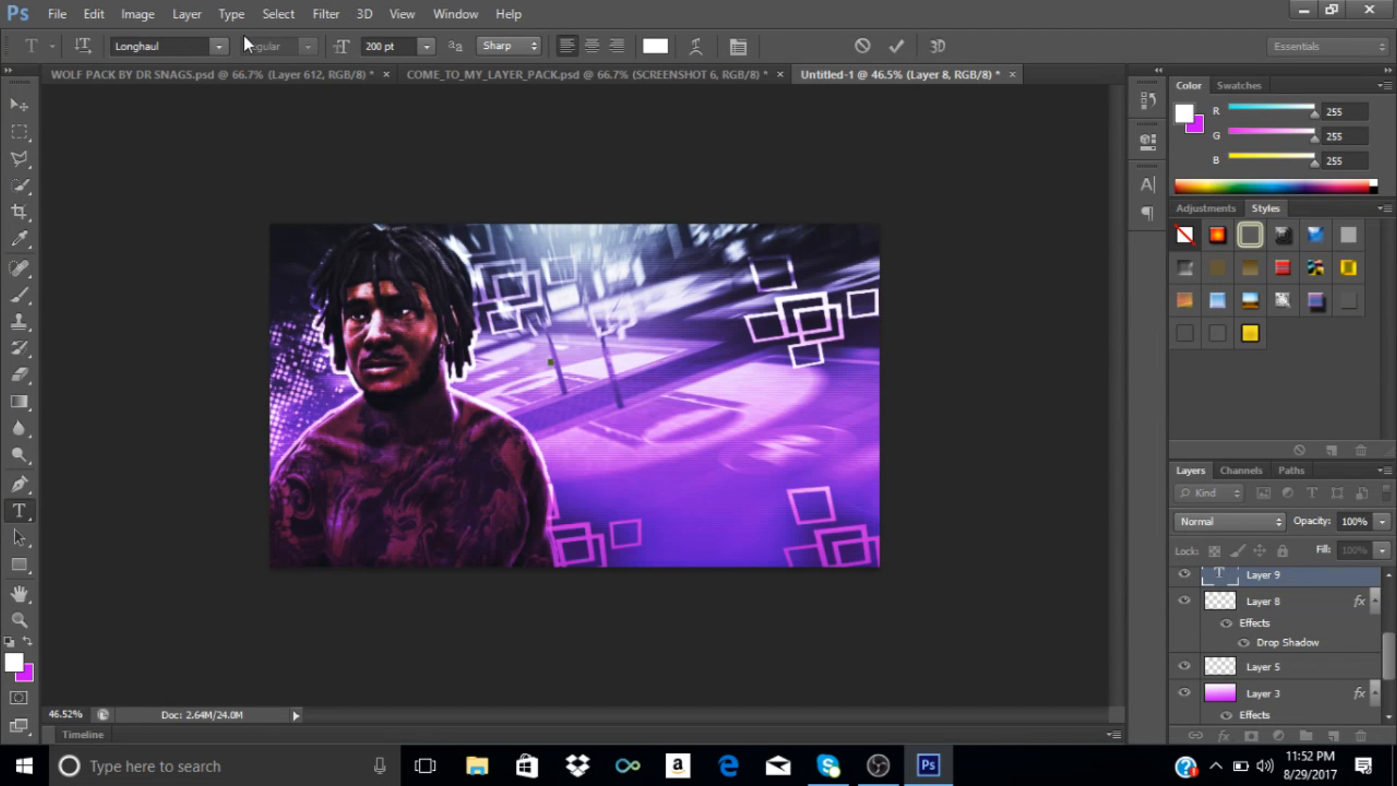
{"action": "left_click", "coordinate": [220, 47]}
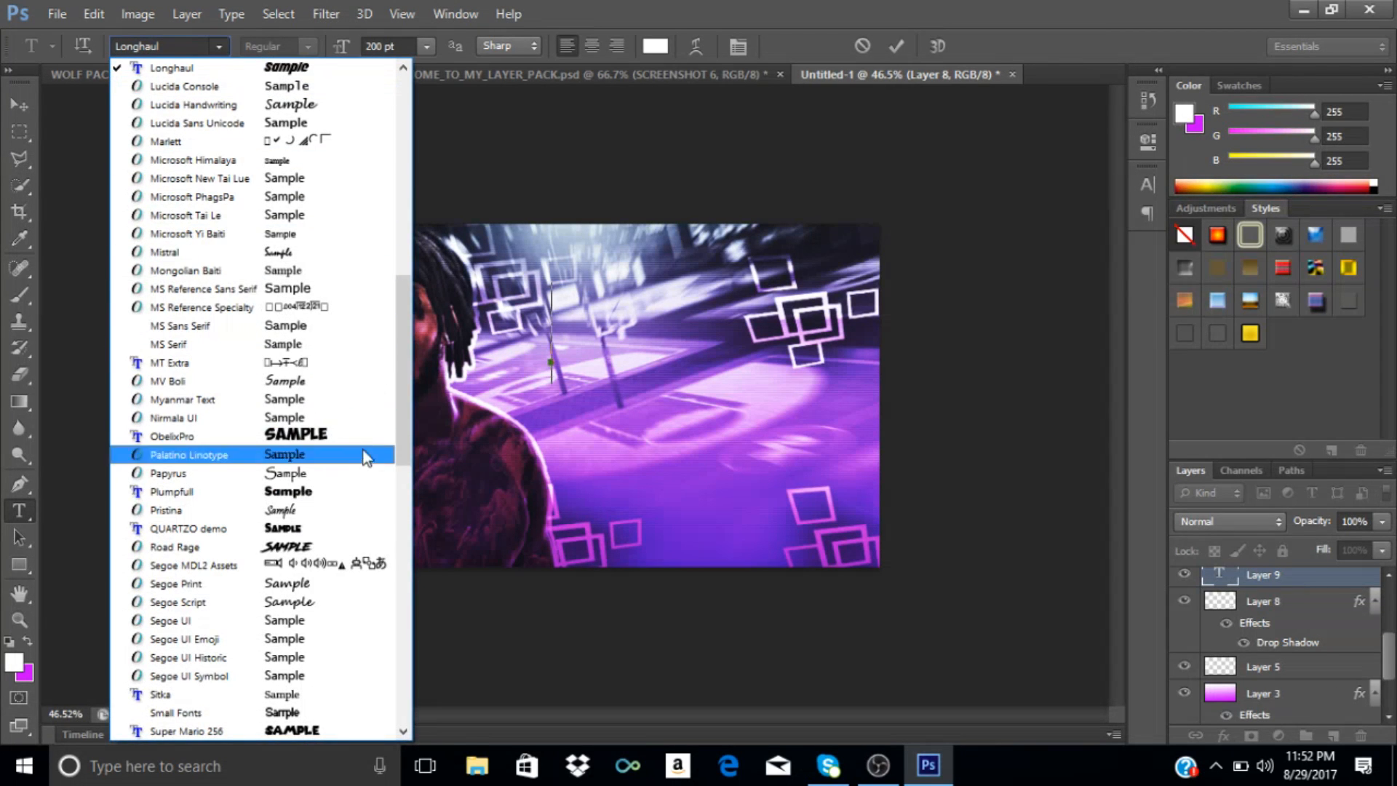
{"action": "scroll", "coordinate": [335, 406], "scroll_direction": "up", "scroll_amount": 5}
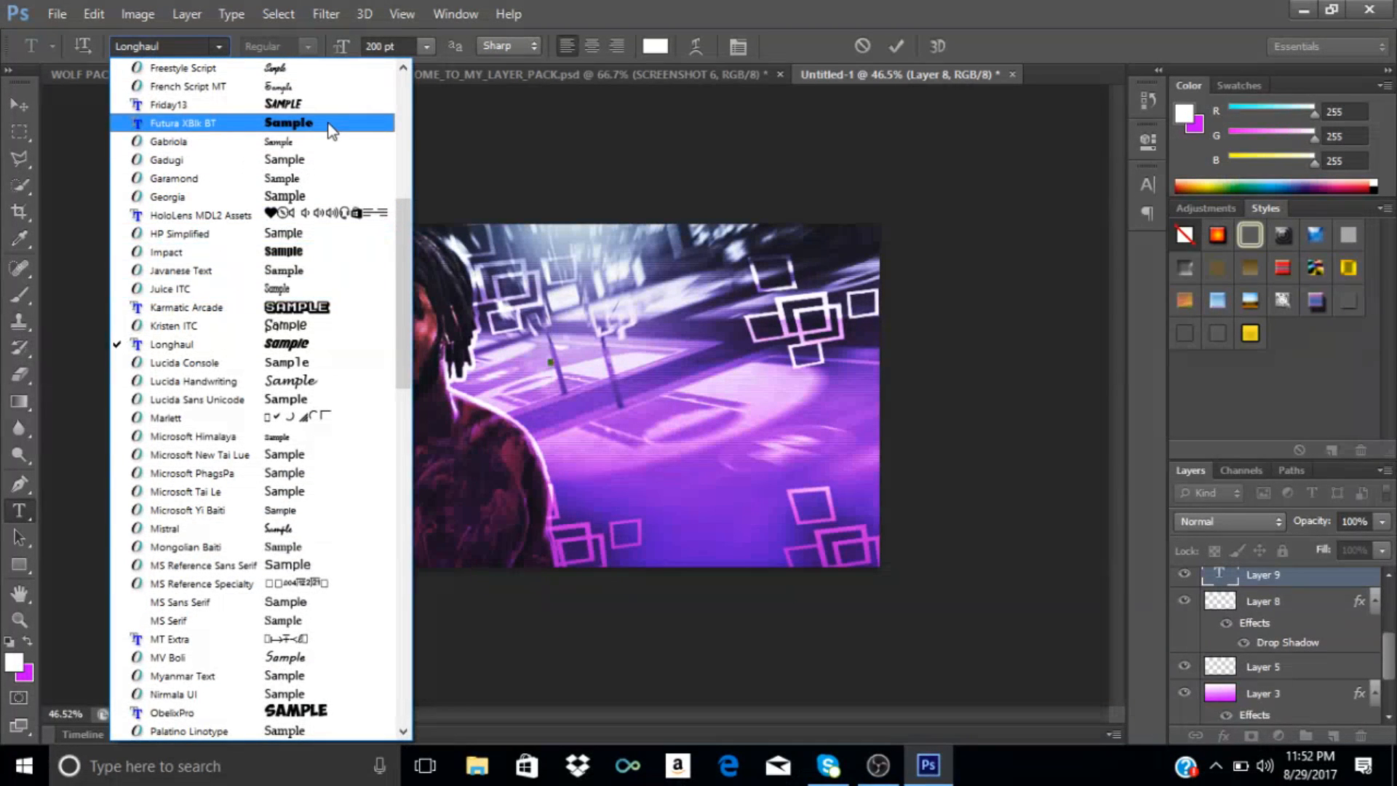
{"action": "scroll", "coordinate": [336, 145], "scroll_direction": "up", "scroll_amount": 3}
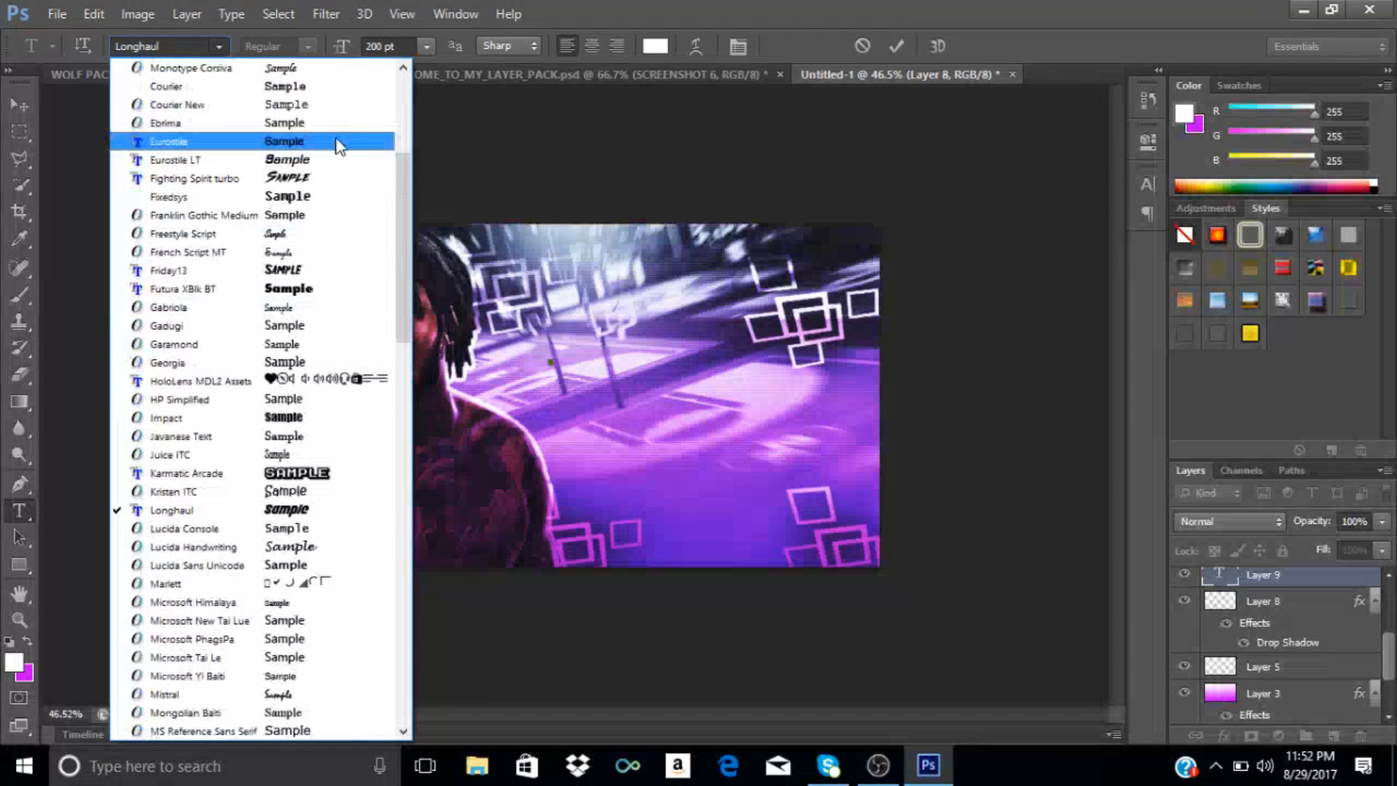
{"action": "left_click", "coordinate": [324, 178]}
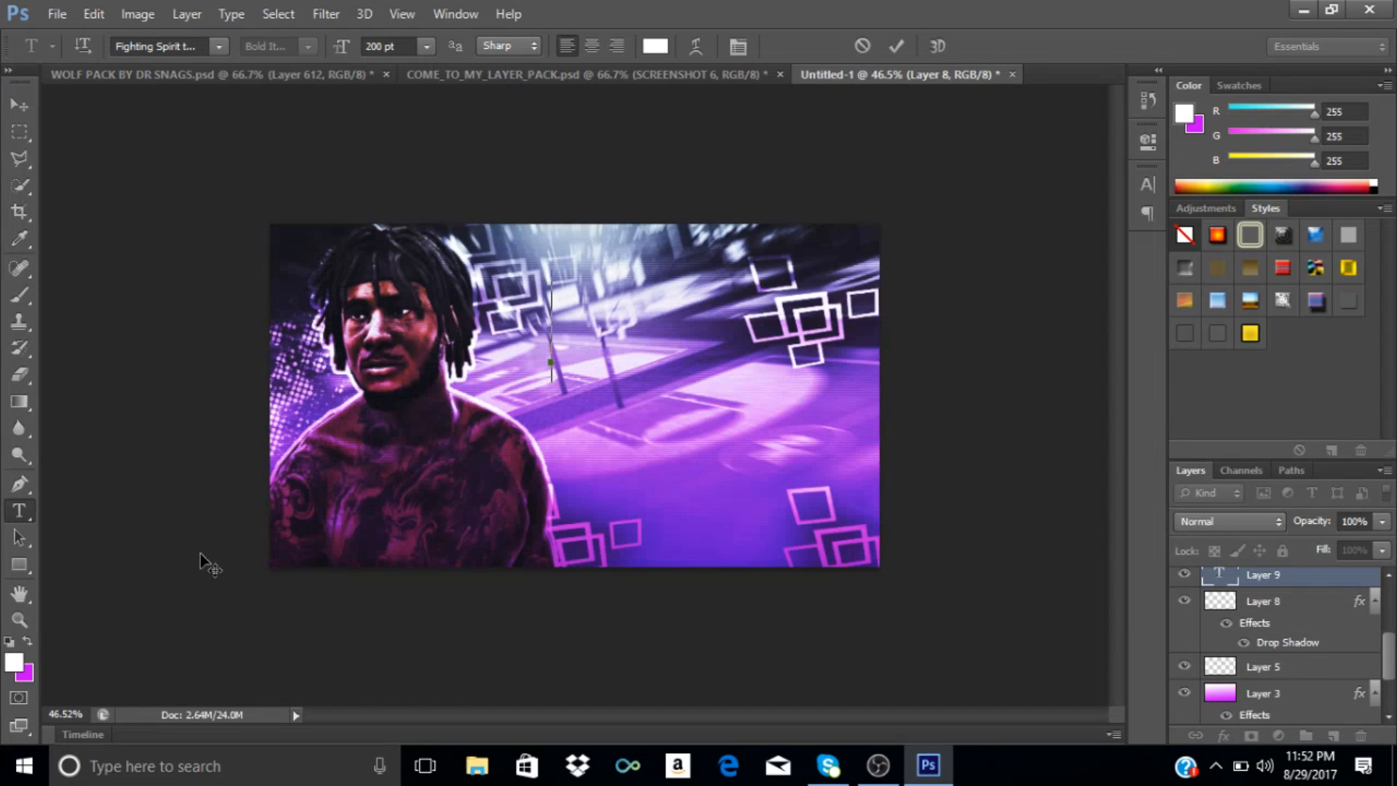
{"action": "type", "text": "KN"}
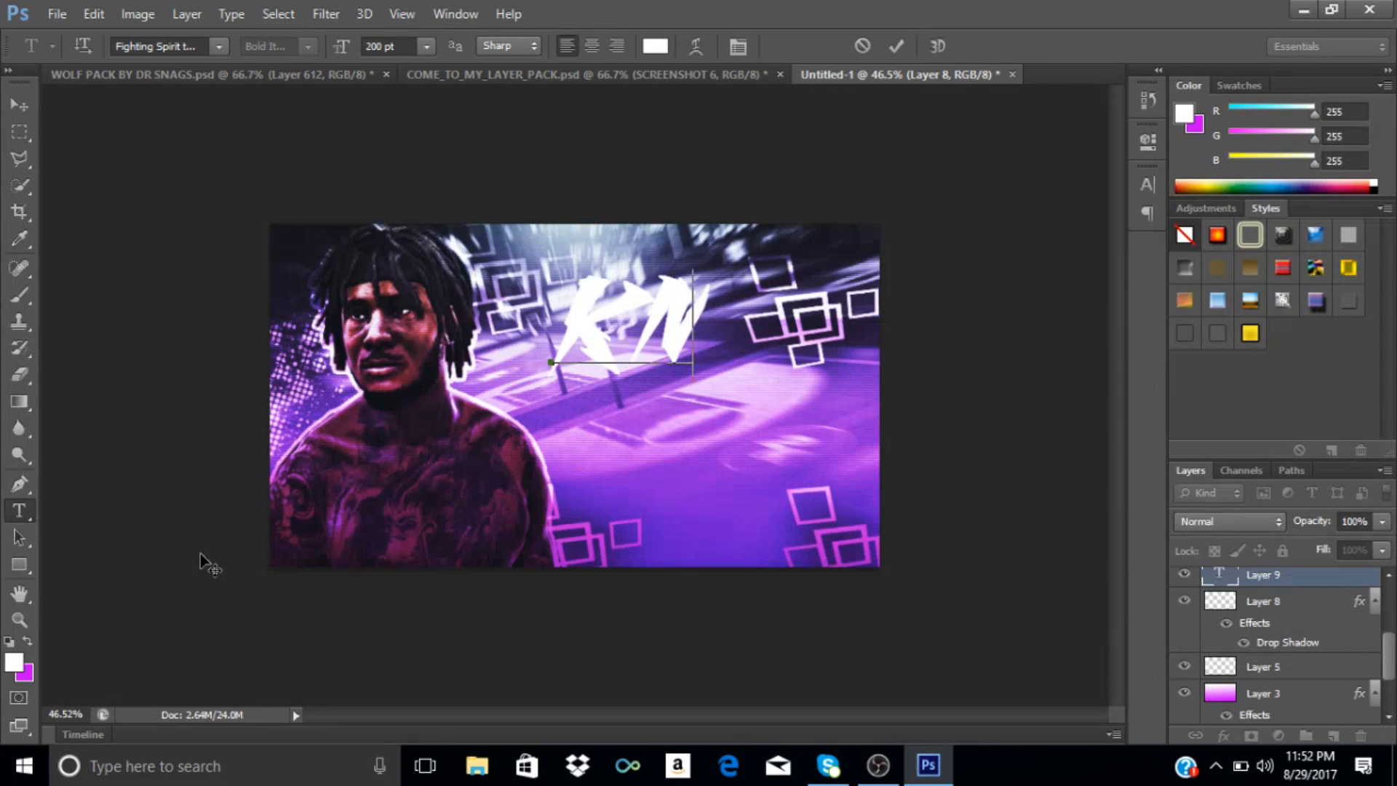
{"action": "type", "text": "UFF"}
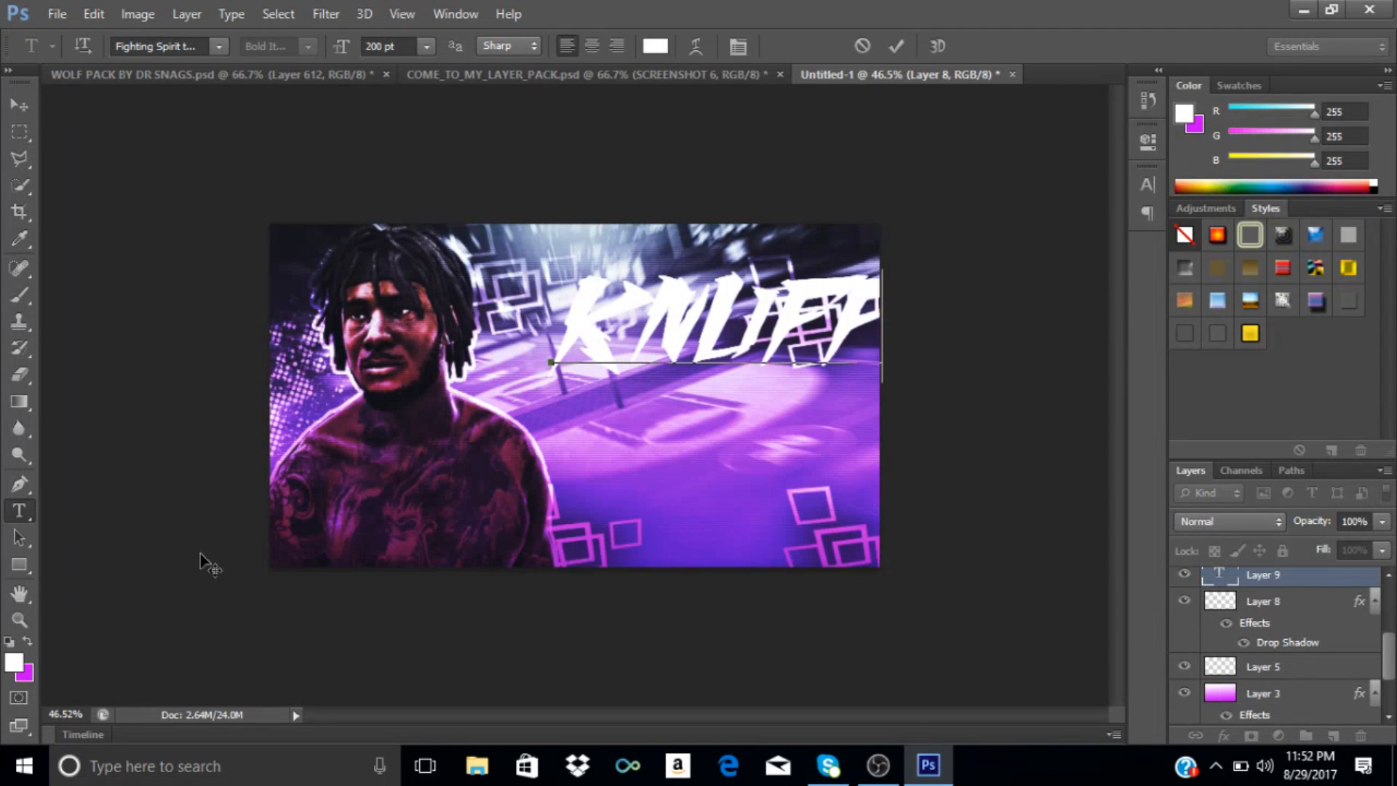
{"action": "type", "text": "SAID"}
{"action": "left_click", "coordinate": [896, 48]}
{"action": "key", "text": "v"}
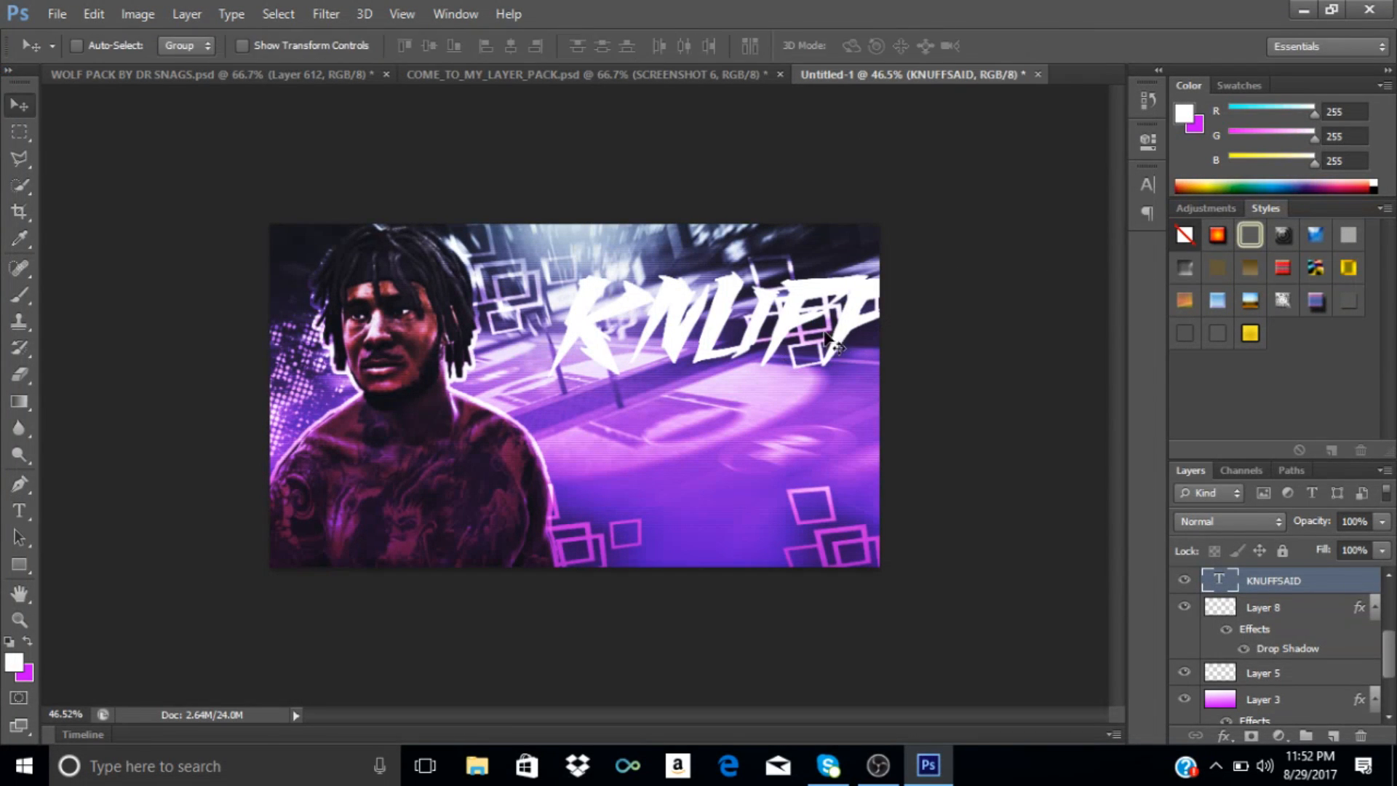
Move the KNUFFSAID text beside the figure and scale it to about 70% width and 67% height.
{"action": "left_click_drag", "start_coordinate": [830, 342], "coordinate": [654, 373]}
{"action": "key", "text": "ctrl+t"}
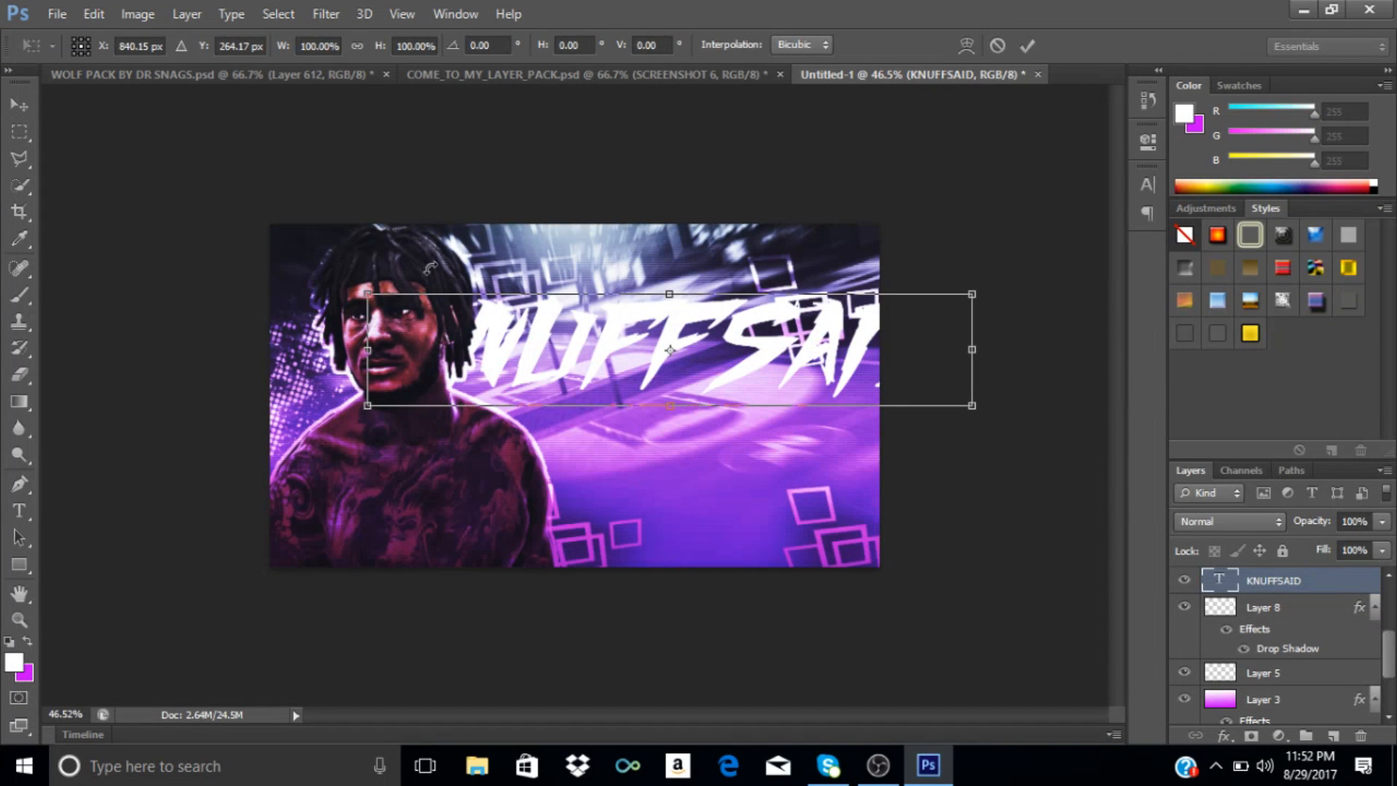
{"action": "left_click_drag", "start_coordinate": [364, 292], "coordinate": [553, 334]}
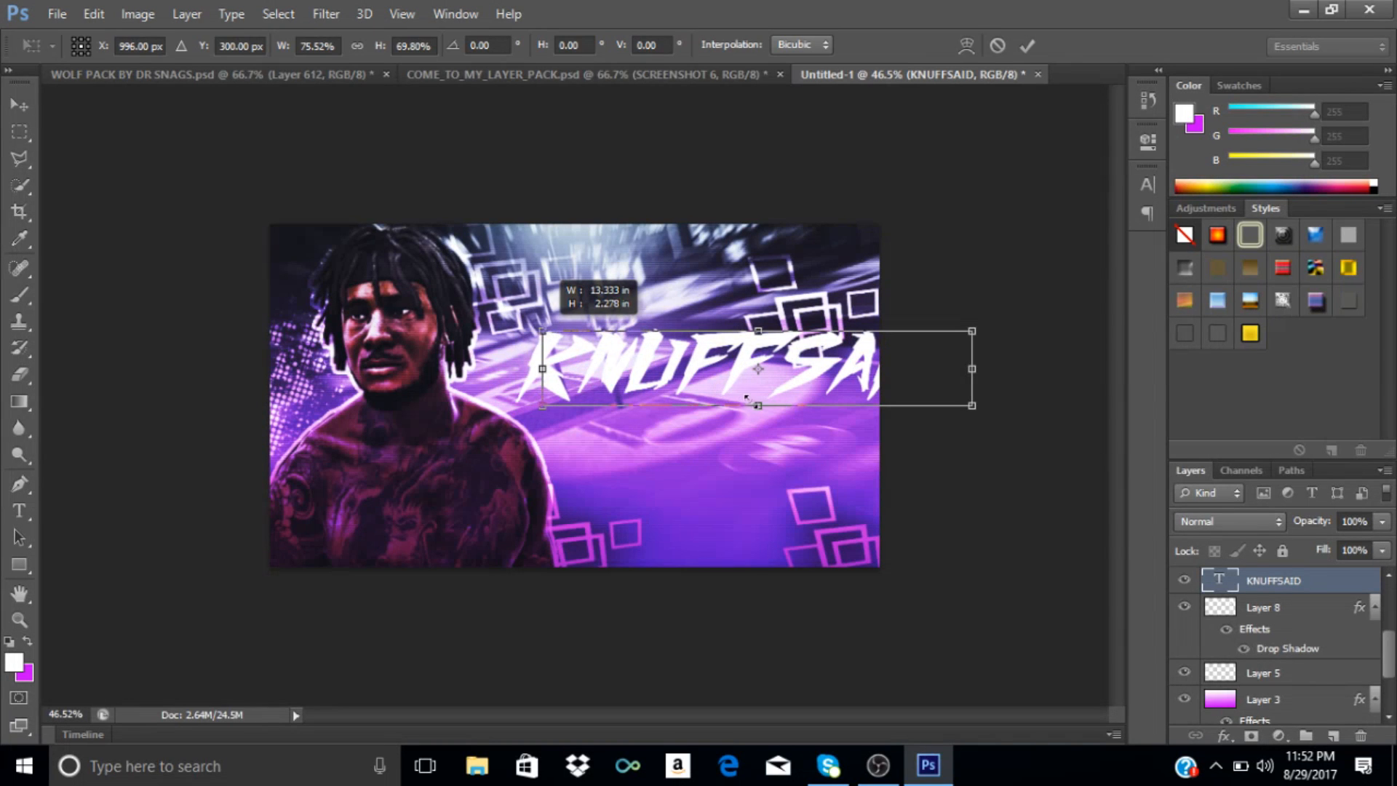
{"action": "left_click_drag", "start_coordinate": [748, 381], "coordinate": [668, 382]}
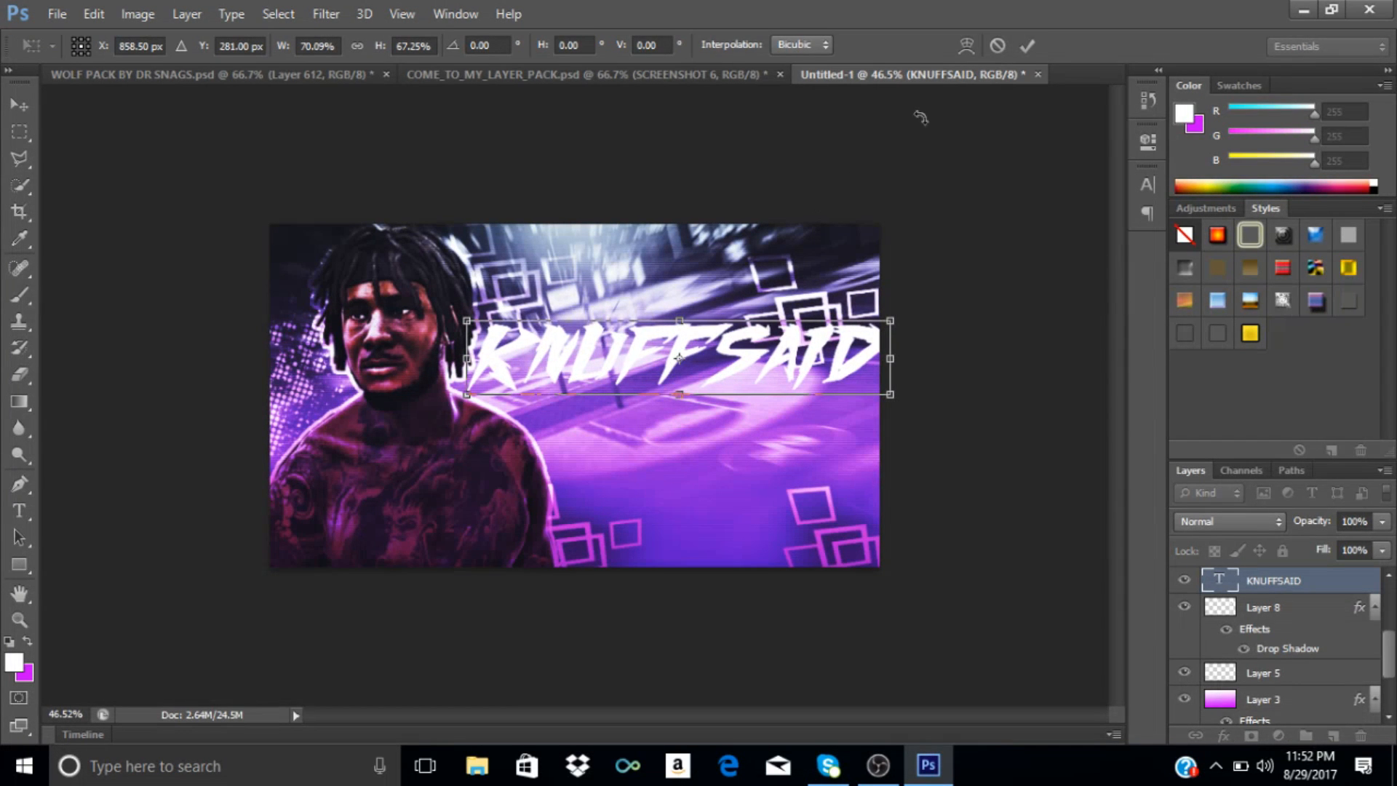
{"action": "left_click", "coordinate": [1026, 46]}
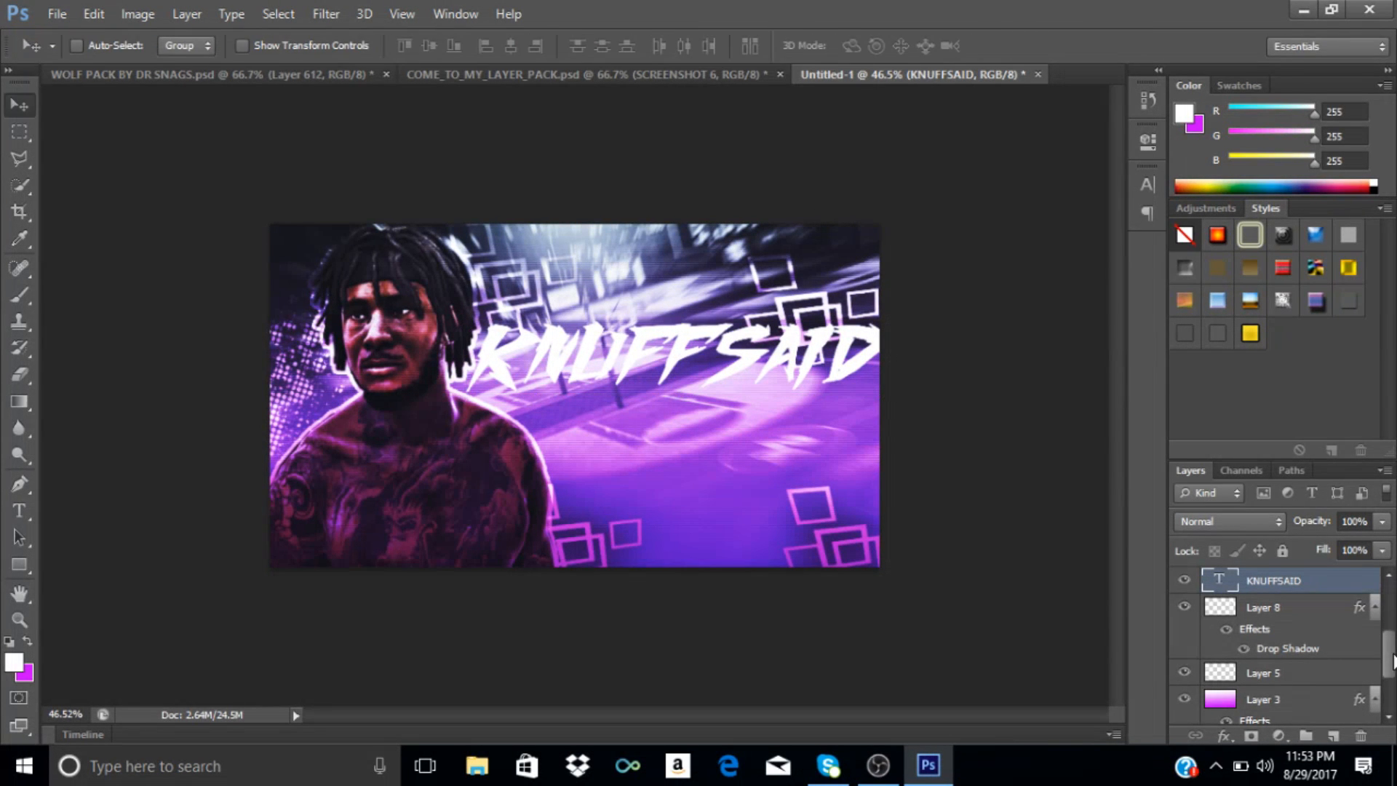
Move the KNUFFSAID text layer directly above the figure's Layer 2 and below Layer 4.
{"action": "scroll", "coordinate": [1391, 615], "scroll_direction": "up", "scroll_amount": 3}
{"action": "scroll", "coordinate": [1391, 615], "scroll_direction": "up", "scroll_amount": 1}
{"action": "left_click_drag", "start_coordinate": [1338, 718], "coordinate": [1332, 624]}
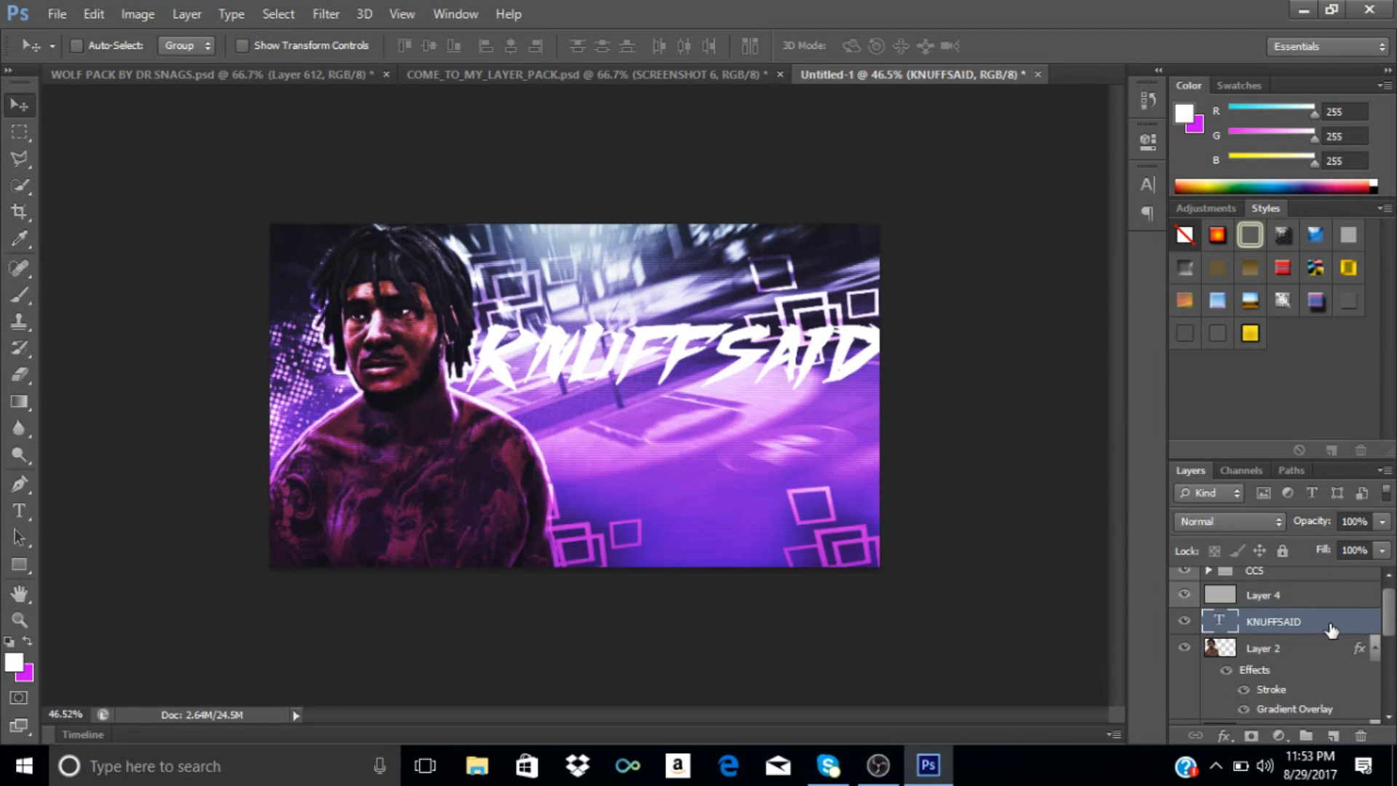
Shift the KNUFFSAID text slightly down to the canvas edge and rescale it to about 101% width and 112% height.
{"action": "mouse_move", "coordinate": [639, 374]}
{"action": "left_mouse_down"}
{"action": "mouse_move", "coordinate": [617, 332]}
{"action": "mouse_move", "coordinate": [618, 377]}
{"action": "left_mouse_up"}
{"action": "key", "text": "ctrl+t"}
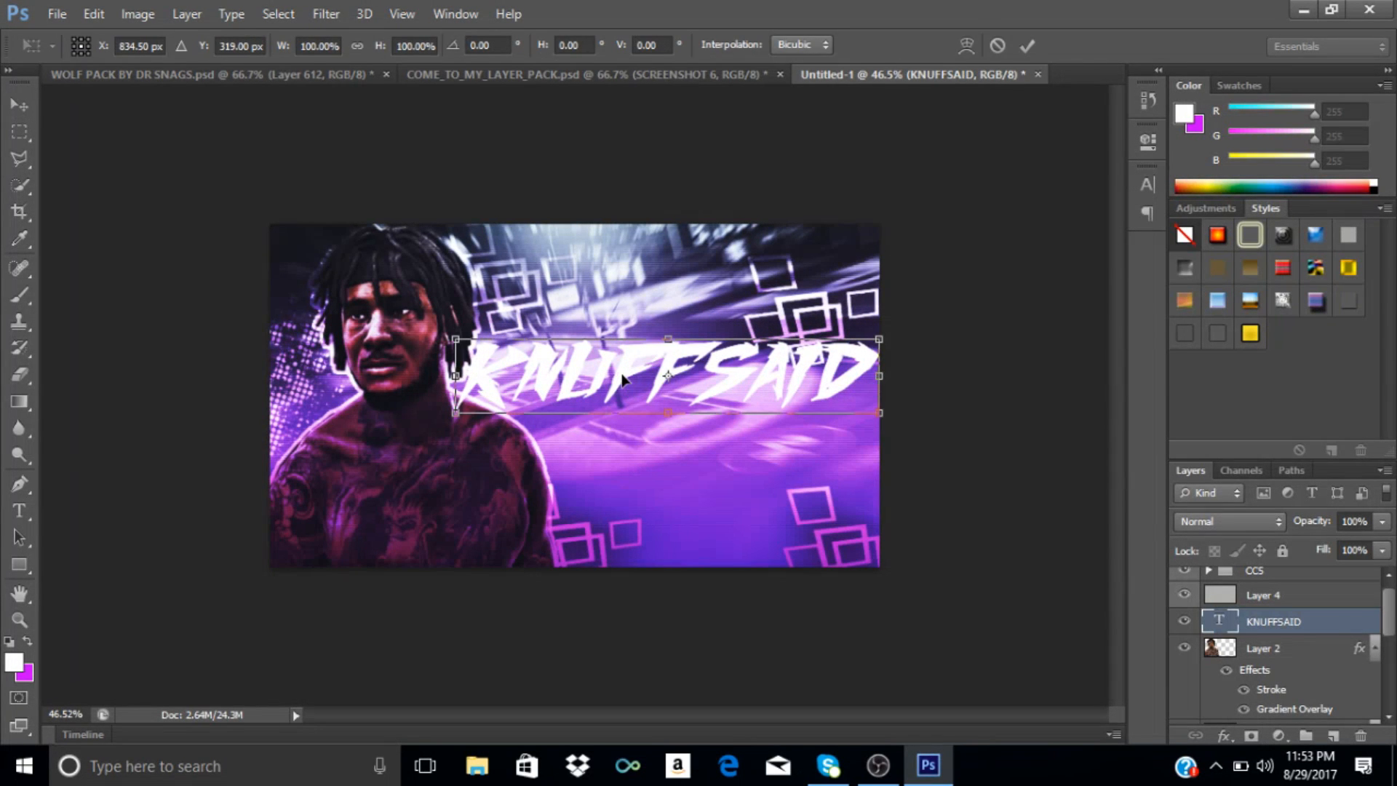
{"action": "left_click_drag", "start_coordinate": [455, 340], "coordinate": [416, 304]}
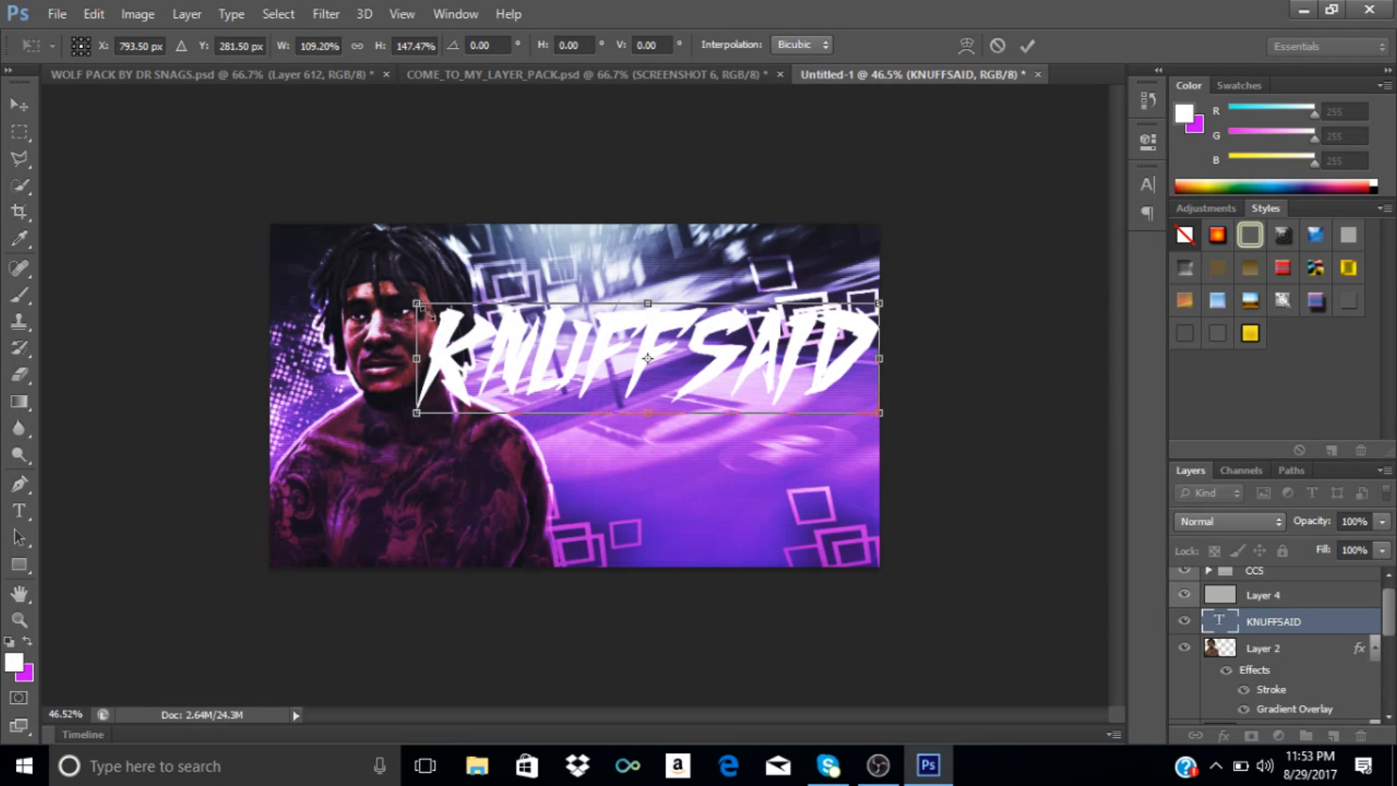
{"action": "left_click_drag", "start_coordinate": [453, 329], "coordinate": [453, 331]}
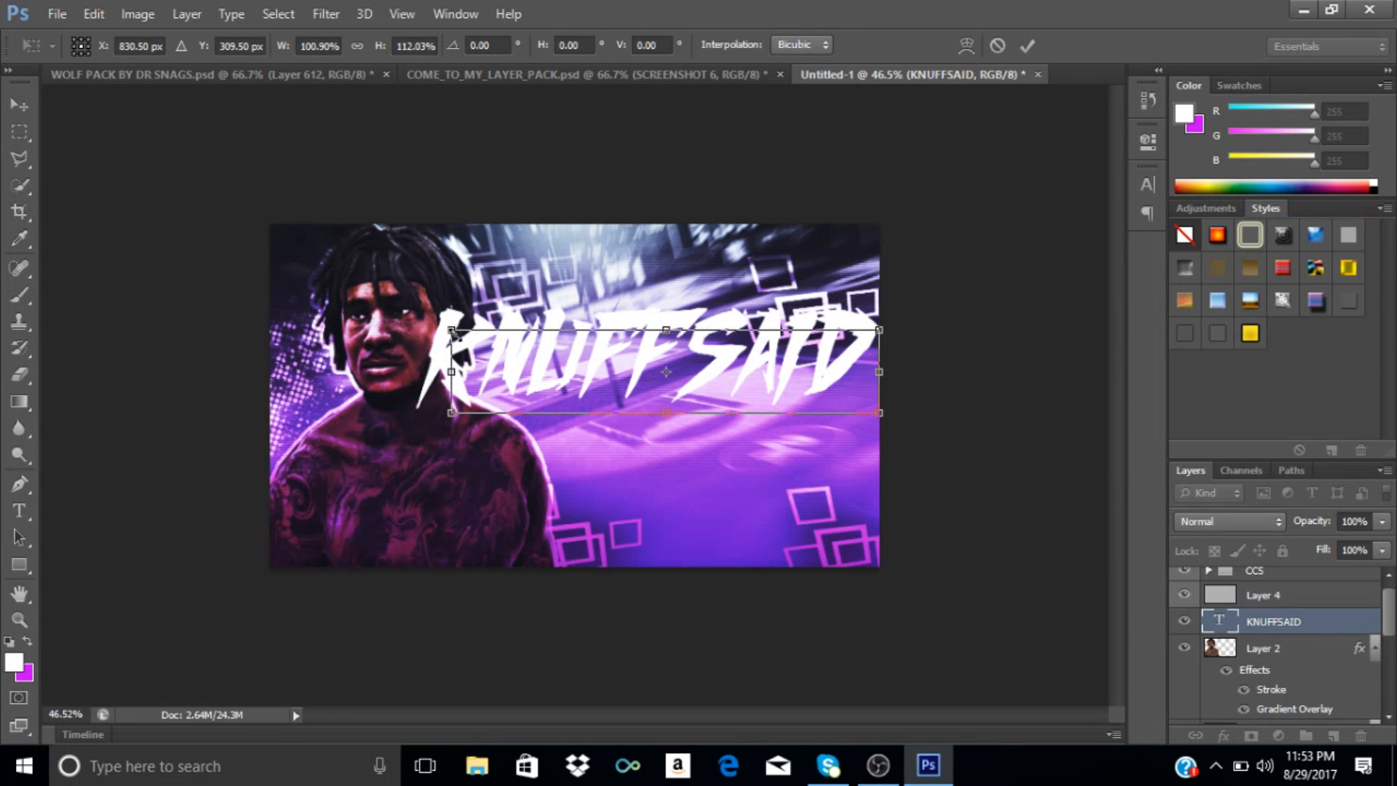
{"action": "left_click", "coordinate": [1032, 46]}
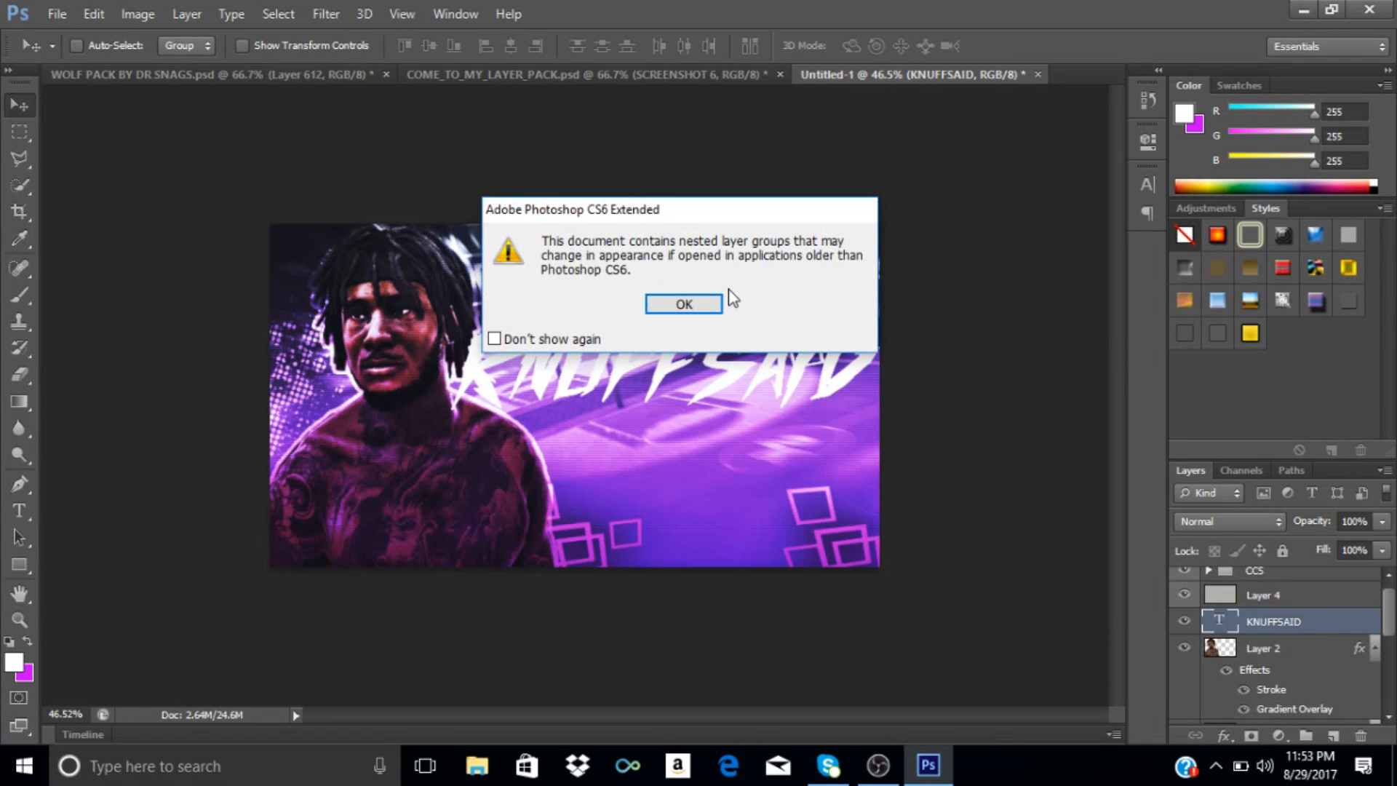
{"action": "key", "text": "Return"}
{"action": "left_click_drag", "start_coordinate": [795, 378], "coordinate": [798, 377]}
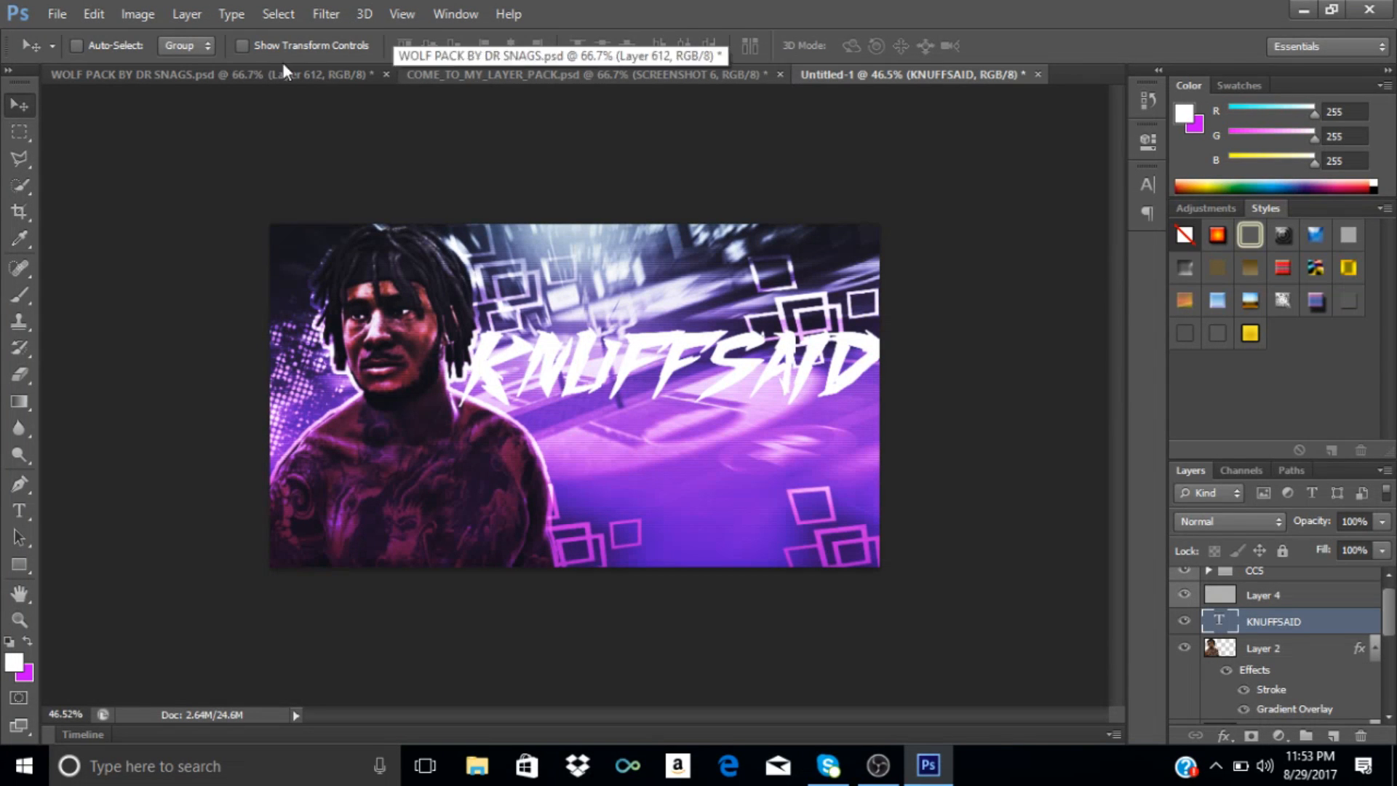
In COME_TO_MY_LAYER_PACK.psd, hide and collapse the 2K SCREENSHOTS group and expand the LAYERSTYLES group.
{"action": "left_click", "coordinate": [447, 73]}
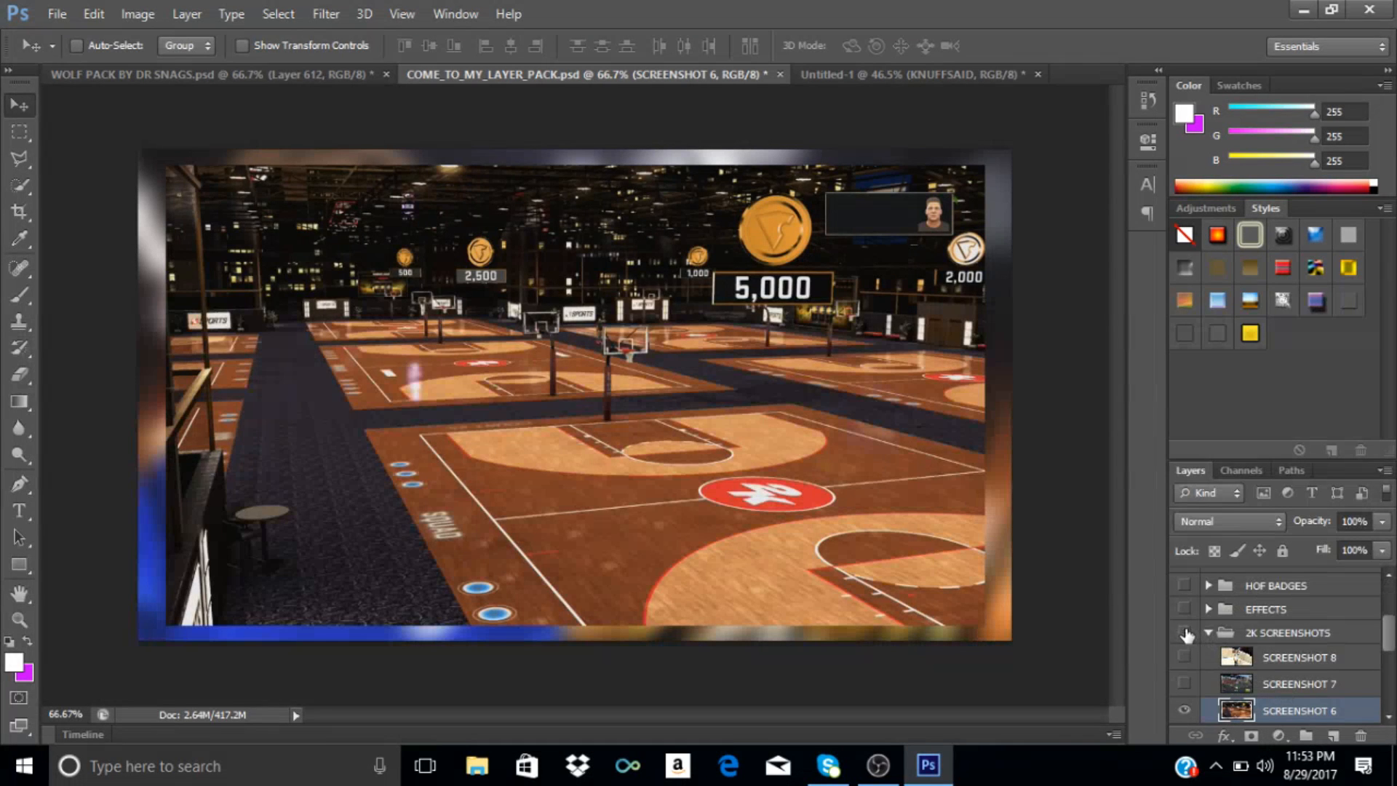
{"action": "left_click", "coordinate": [1184, 632]}
{"action": "left_click", "coordinate": [1208, 632]}
{"action": "scroll", "coordinate": [1213, 642], "scroll_direction": "up", "scroll_amount": 3}
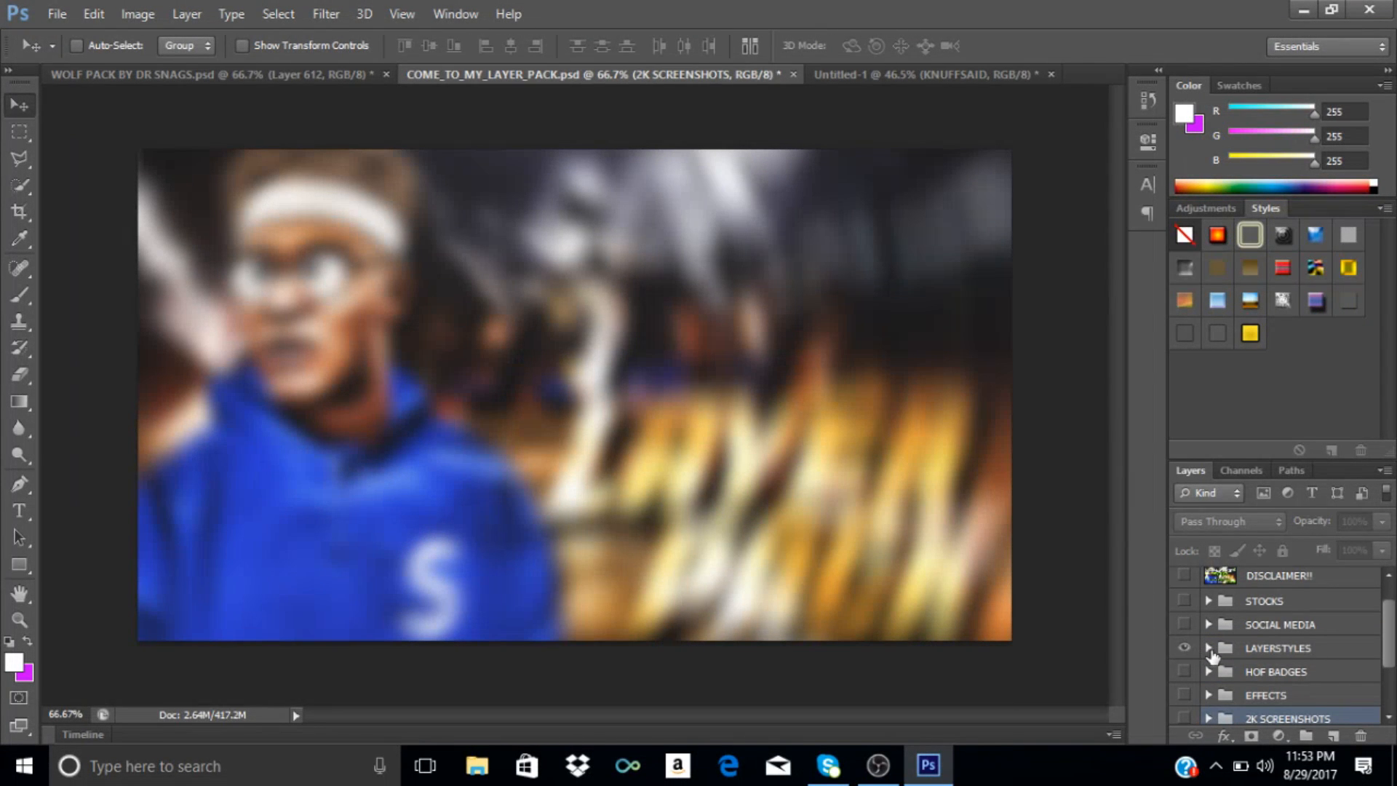
{"action": "left_click", "coordinate": [1208, 648]}
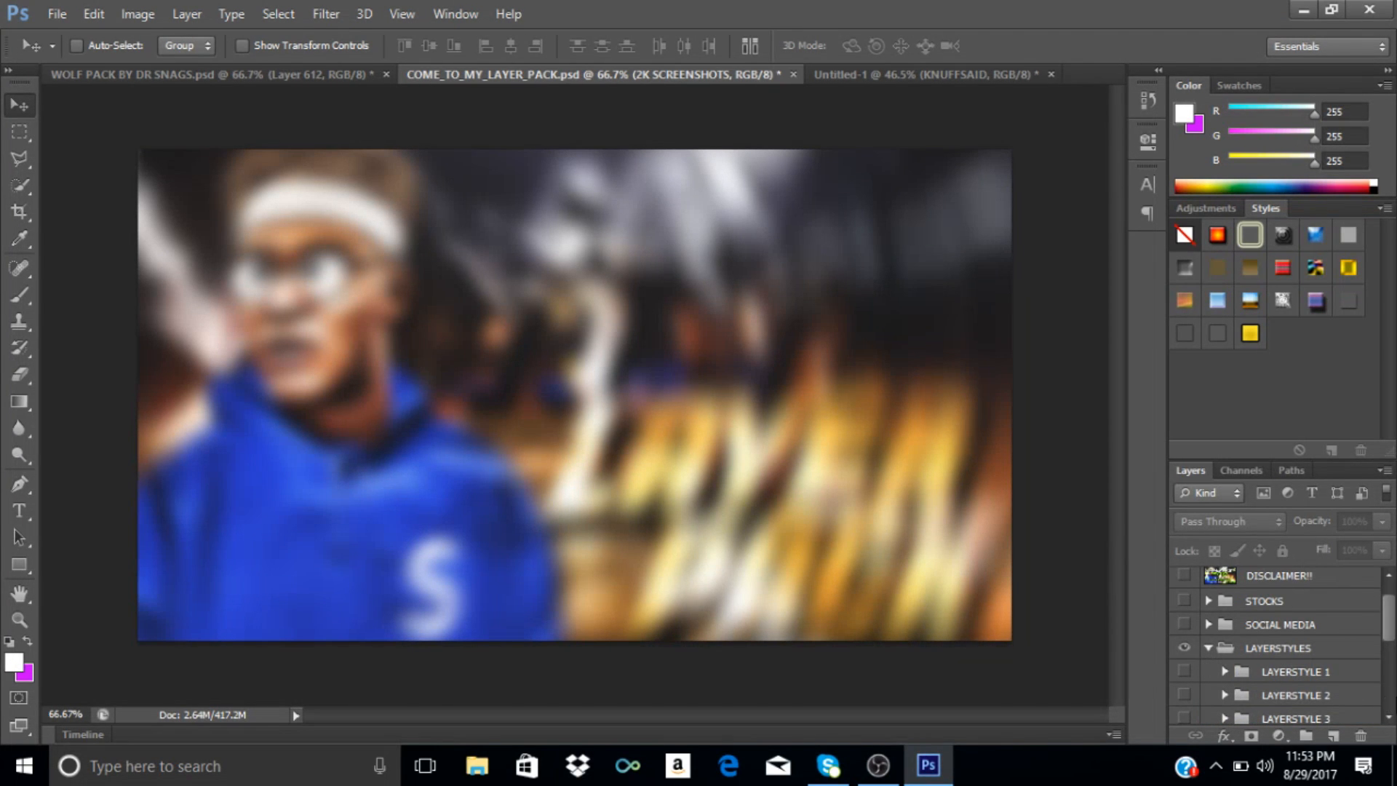
{"action": "left_click_drag", "start_coordinate": [1391, 641], "coordinate": [1392, 657]}
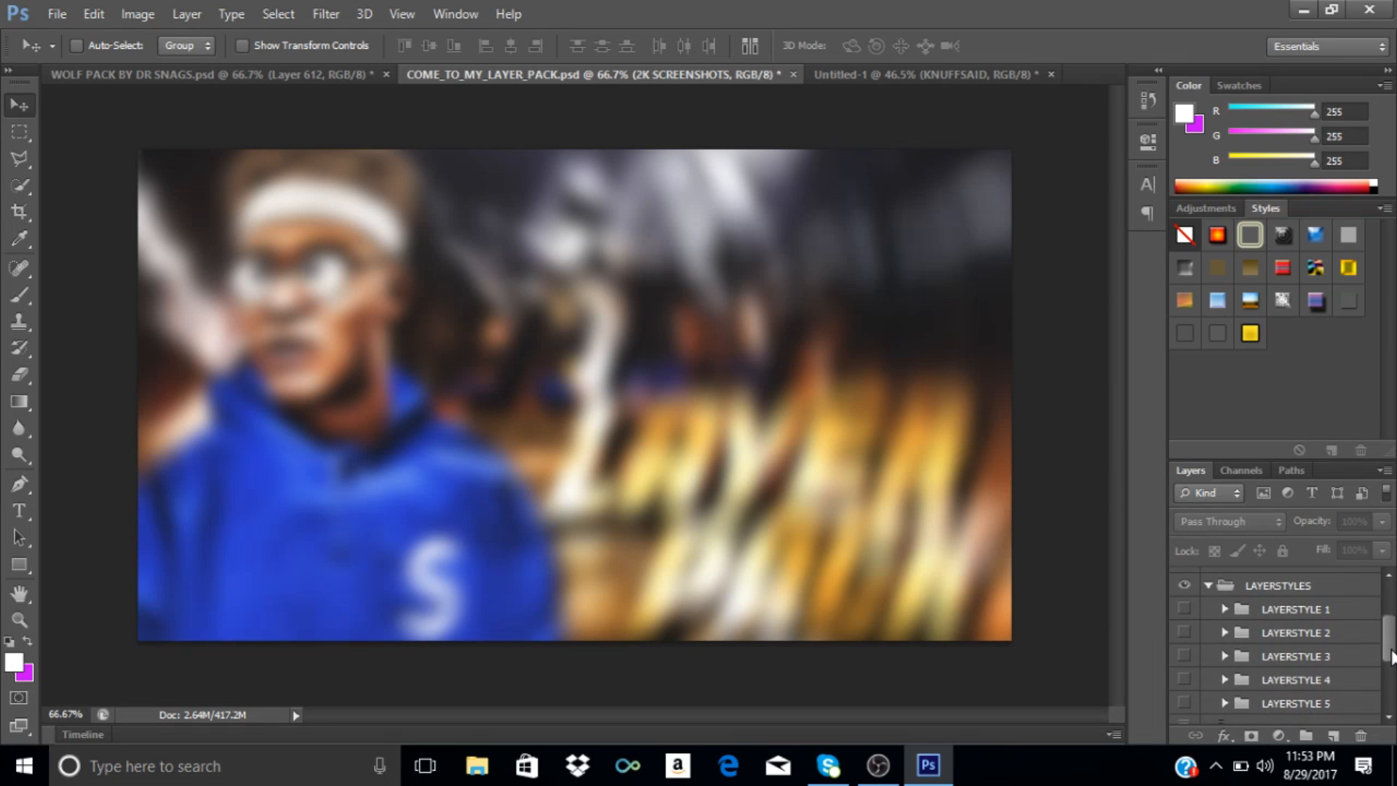
{"action": "key", "text": "ctrl+s"}
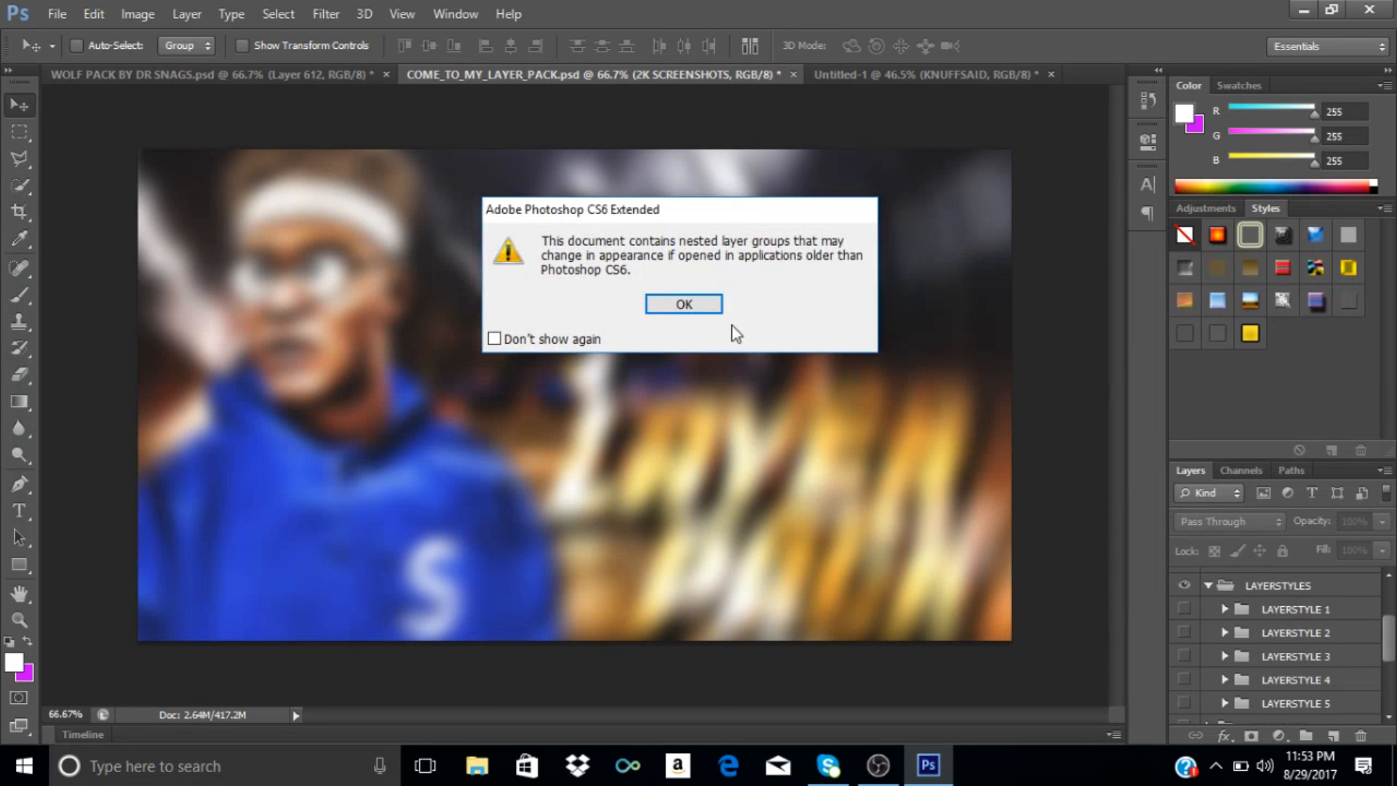
{"action": "left_click", "coordinate": [703, 303]}
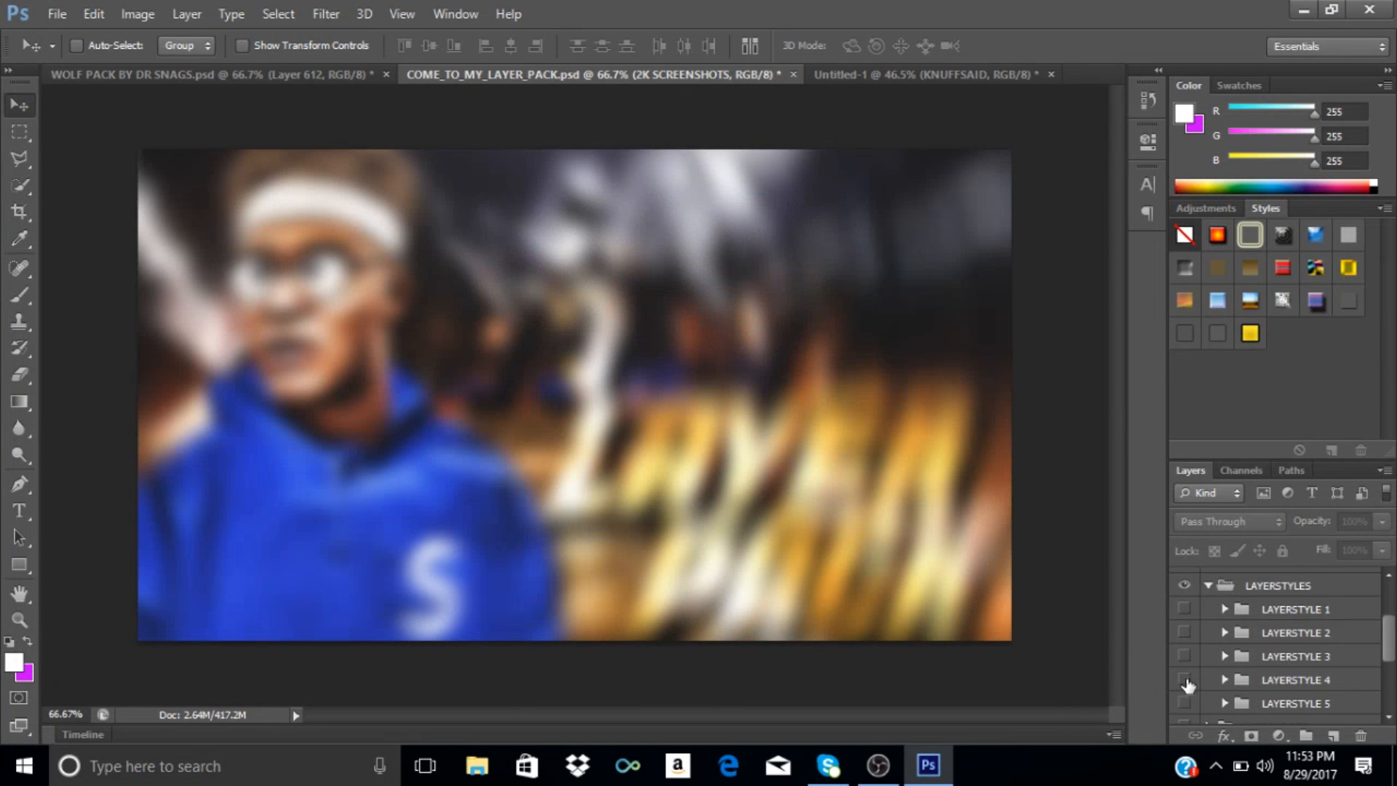
Preview the LAYERSTYLE 4 group, hide it again, and show and expand the LAYERSTYLE 5 group.
{"action": "left_click", "coordinate": [1224, 679]}
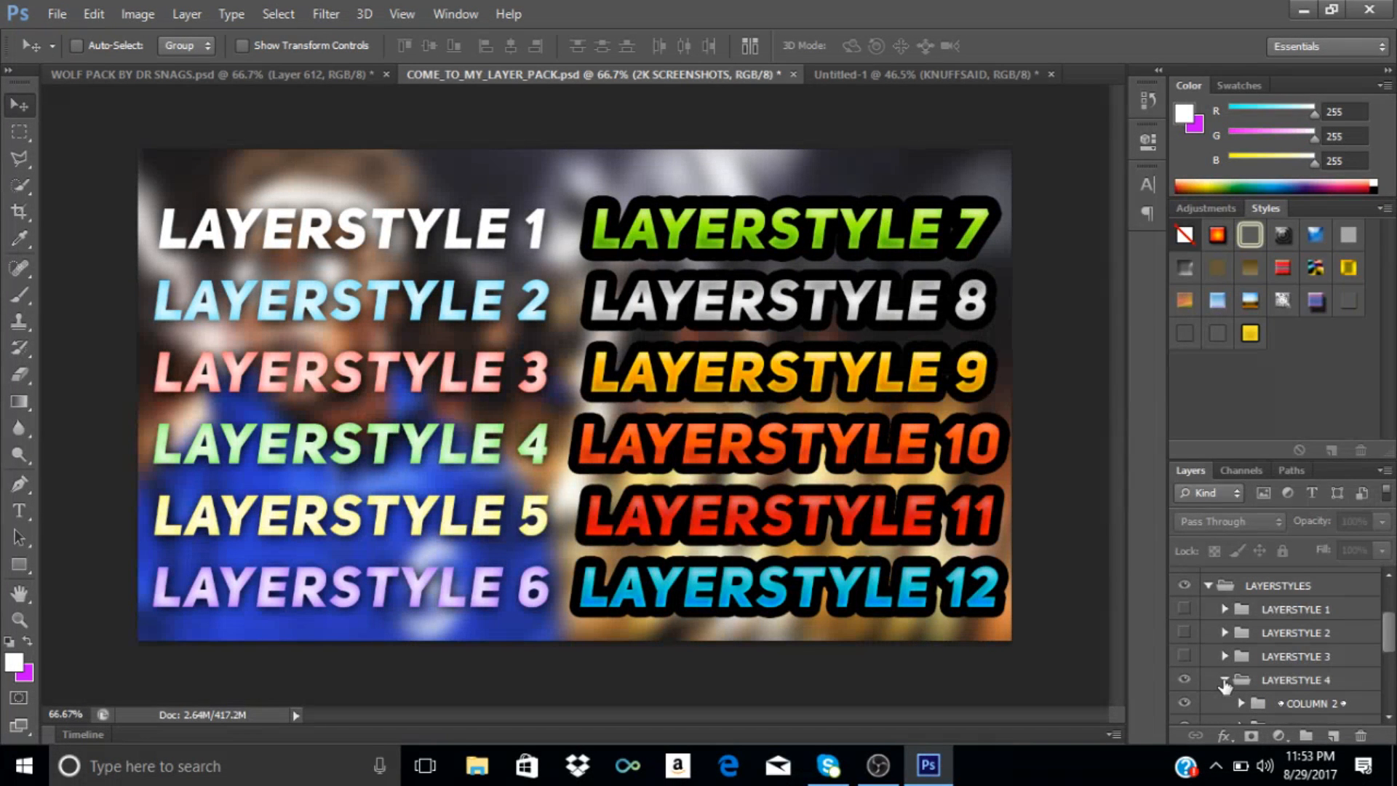
{"action": "left_click", "coordinate": [1185, 679]}
{"action": "left_click", "coordinate": [1224, 680]}
{"action": "scroll", "coordinate": [1217, 686], "scroll_direction": "down", "scroll_amount": 2}
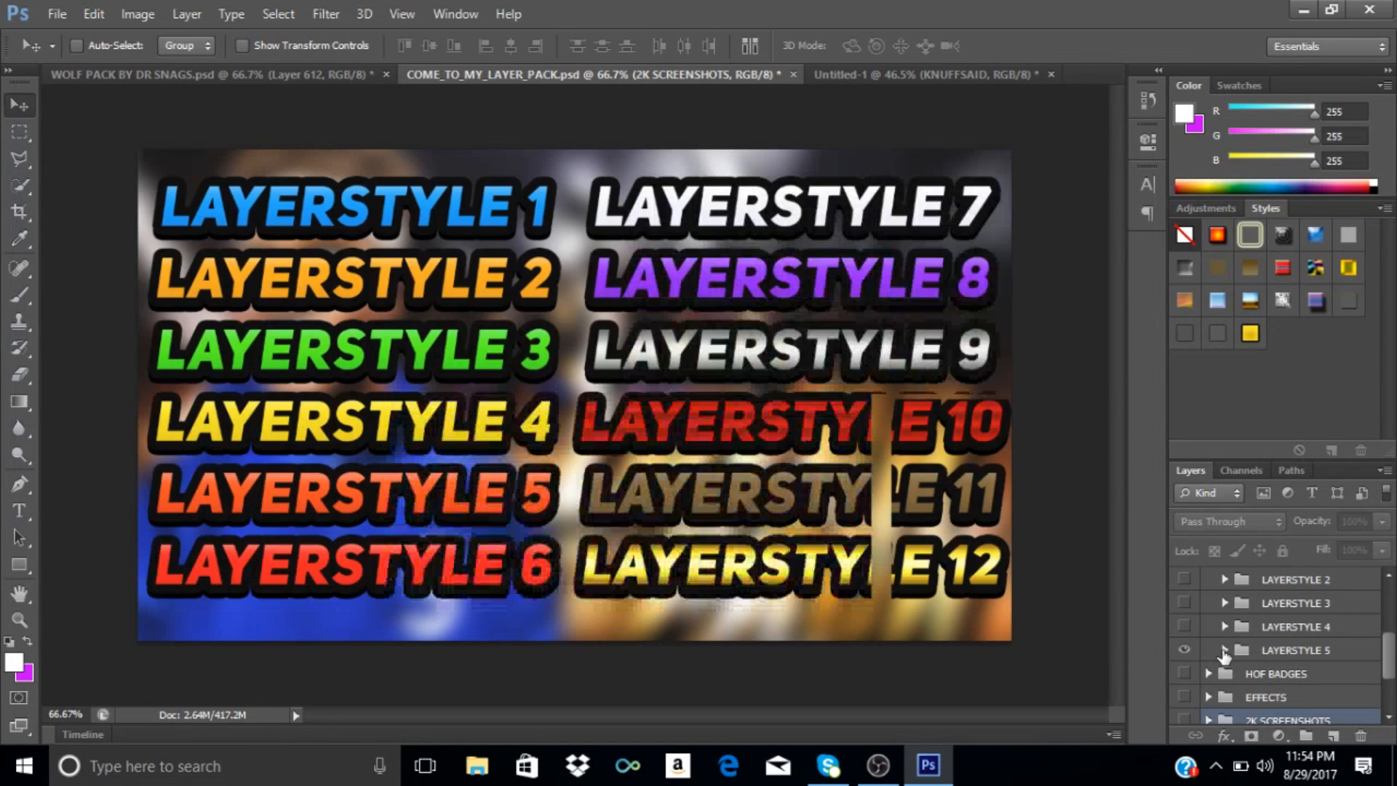
{"action": "left_click", "coordinate": [1225, 650]}
{"action": "scroll", "coordinate": [1226, 665], "scroll_direction": "down", "scroll_amount": 2}
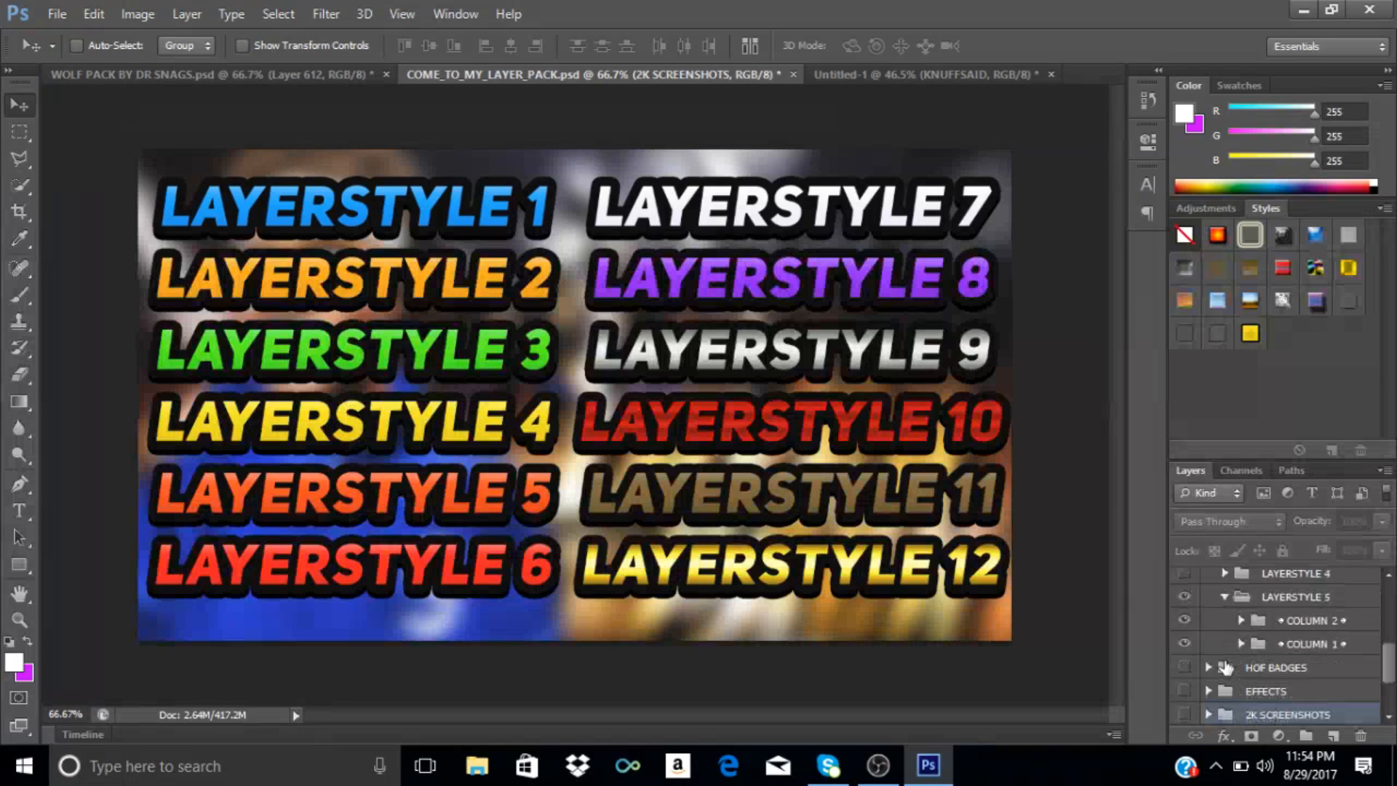
Copy the layer style of the purple LAYERSTYLE 8 text from COLUMN 2 of the LAYERSTYLE 5 group.
{"action": "left_click", "coordinate": [1242, 620]}
{"action": "scroll", "coordinate": [1252, 636], "scroll_direction": "down", "scroll_amount": 4}
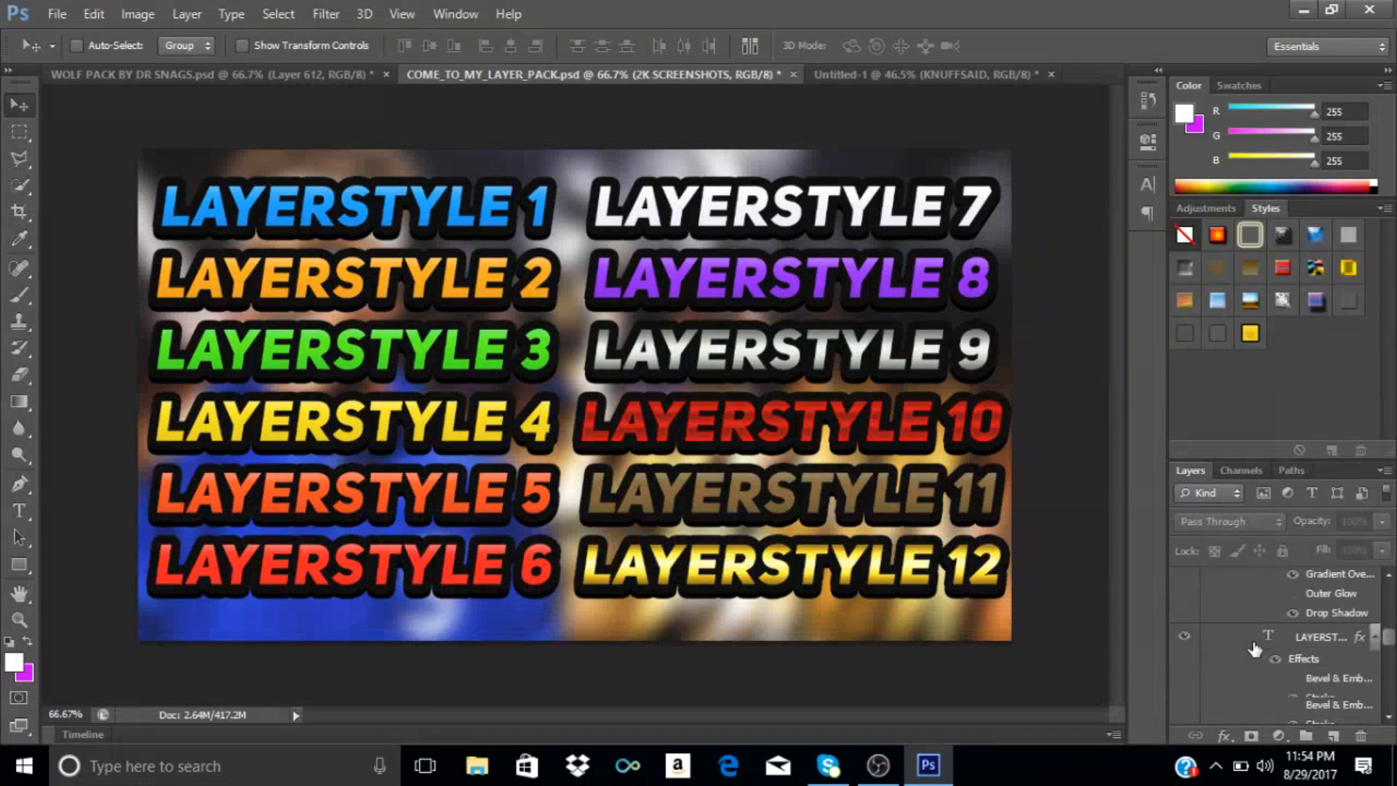
{"action": "scroll", "coordinate": [1255, 648], "scroll_direction": "down", "scroll_amount": 6}
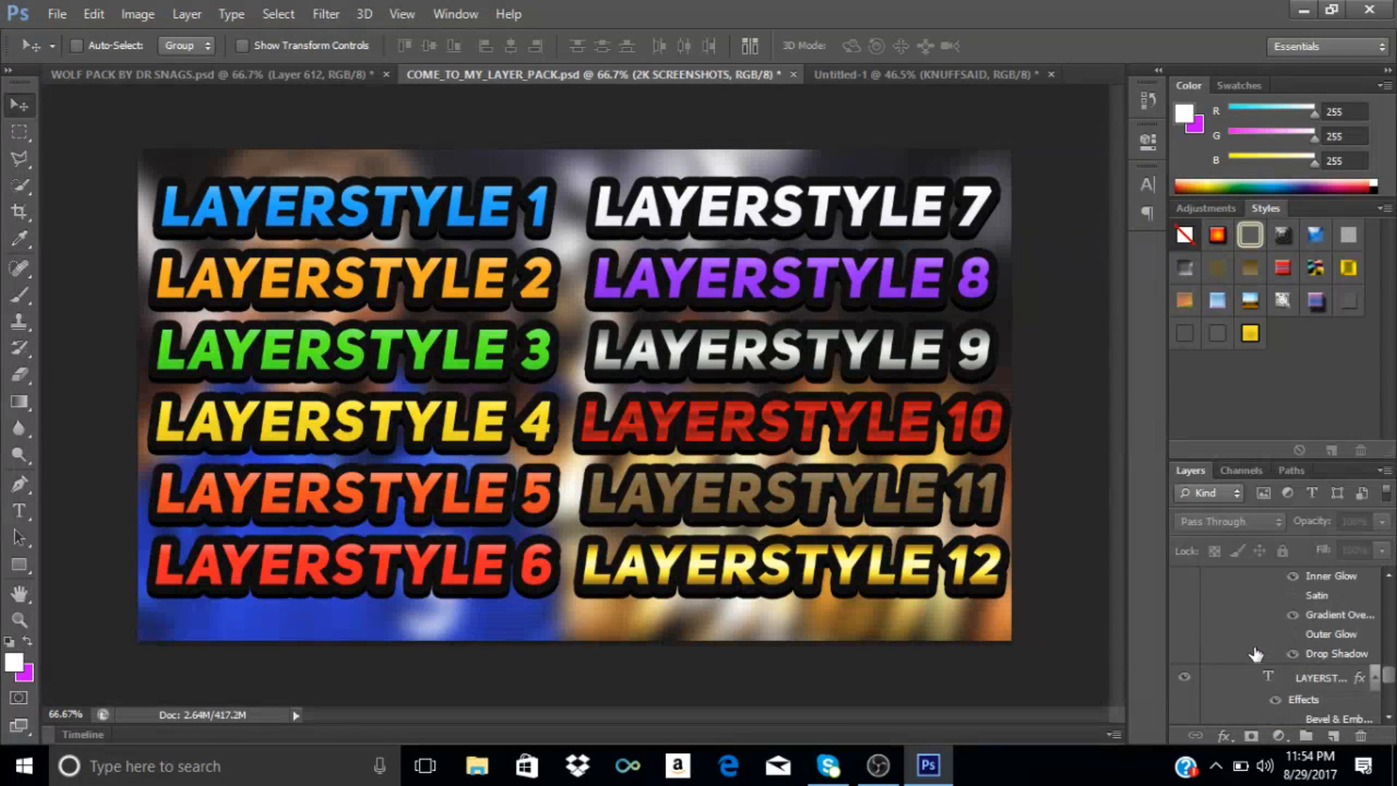
{"action": "scroll", "coordinate": [1258, 652], "scroll_direction": "down", "scroll_amount": 8}
{"action": "scroll", "coordinate": [1263, 652], "scroll_direction": "down", "scroll_amount": 3}
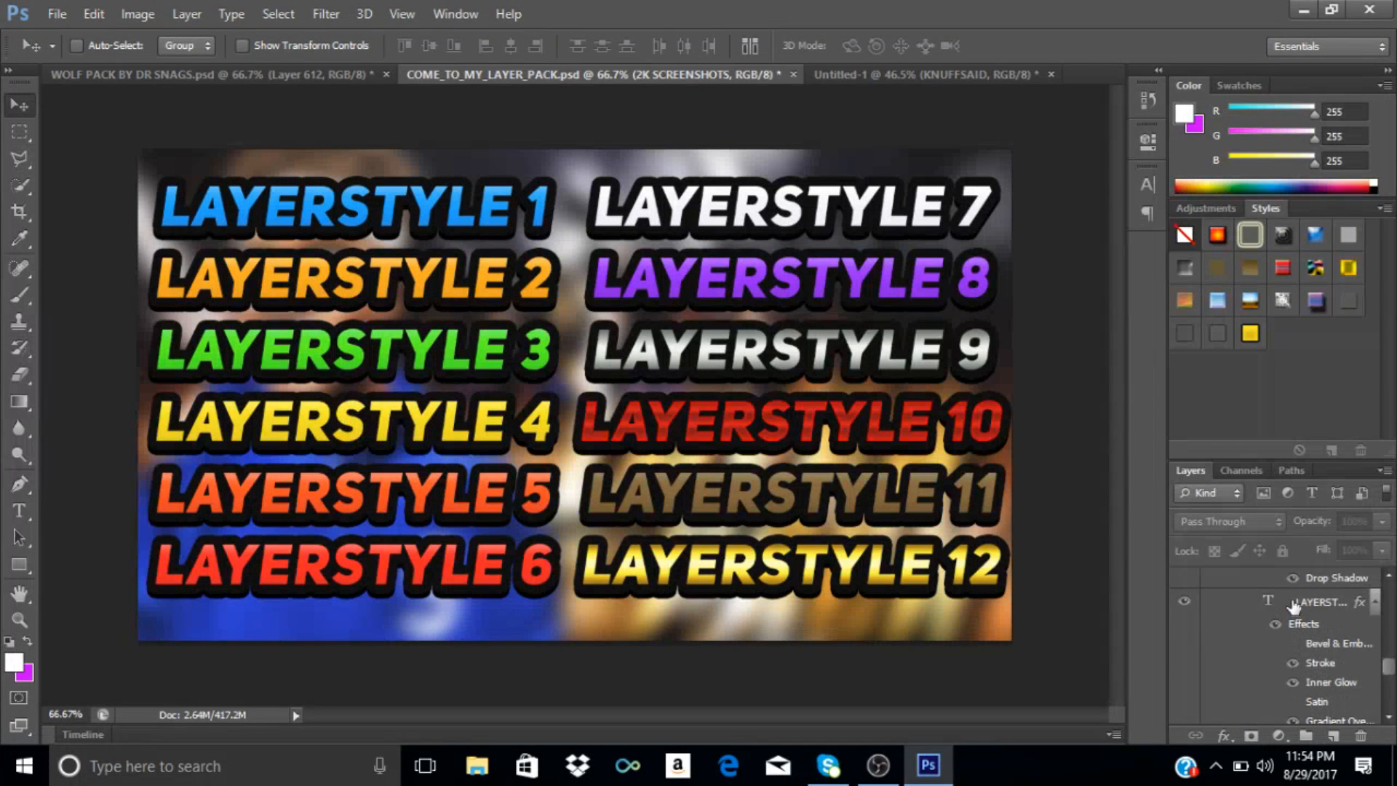
{"action": "left_click", "coordinate": [1295, 604]}
{"action": "right_click", "coordinate": [1220, 585]}
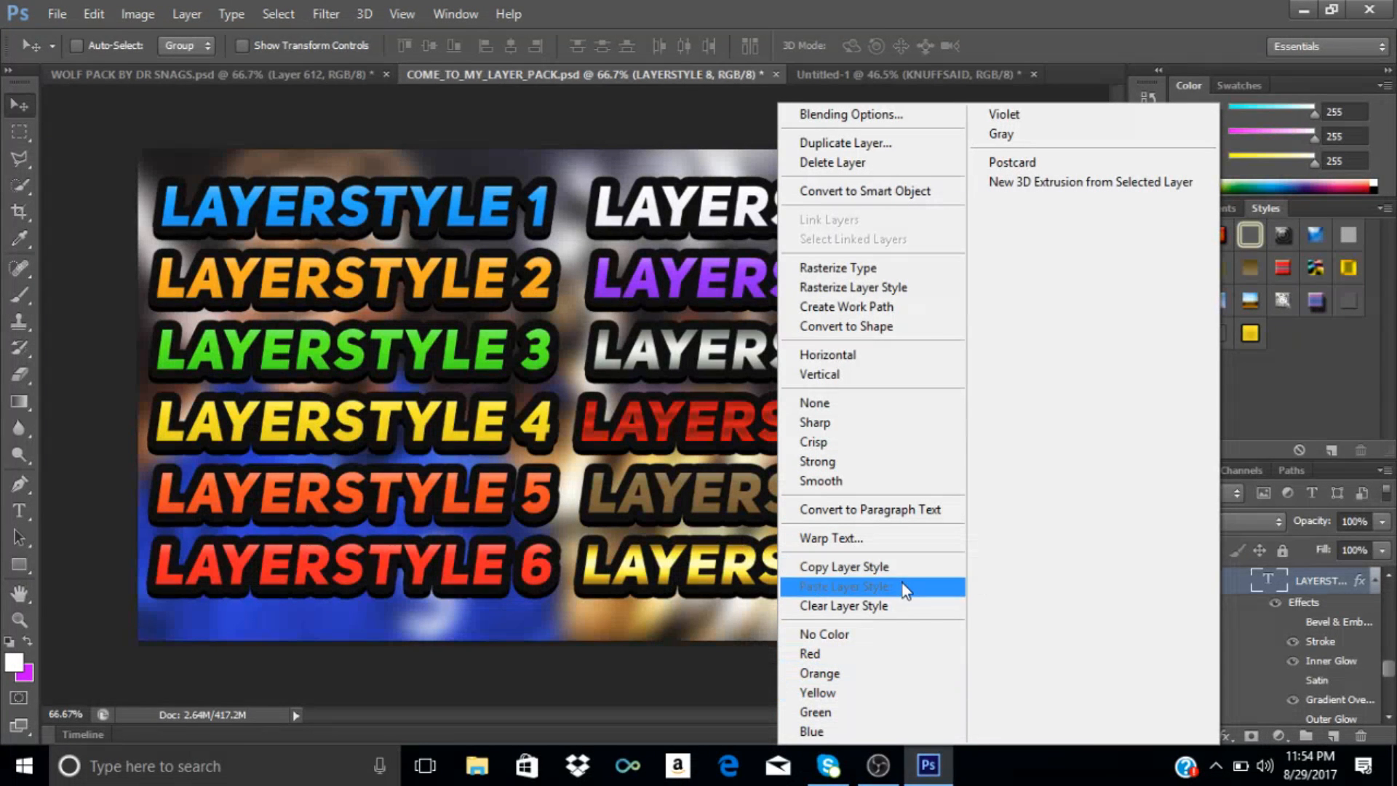
{"action": "left_click", "coordinate": [844, 567]}
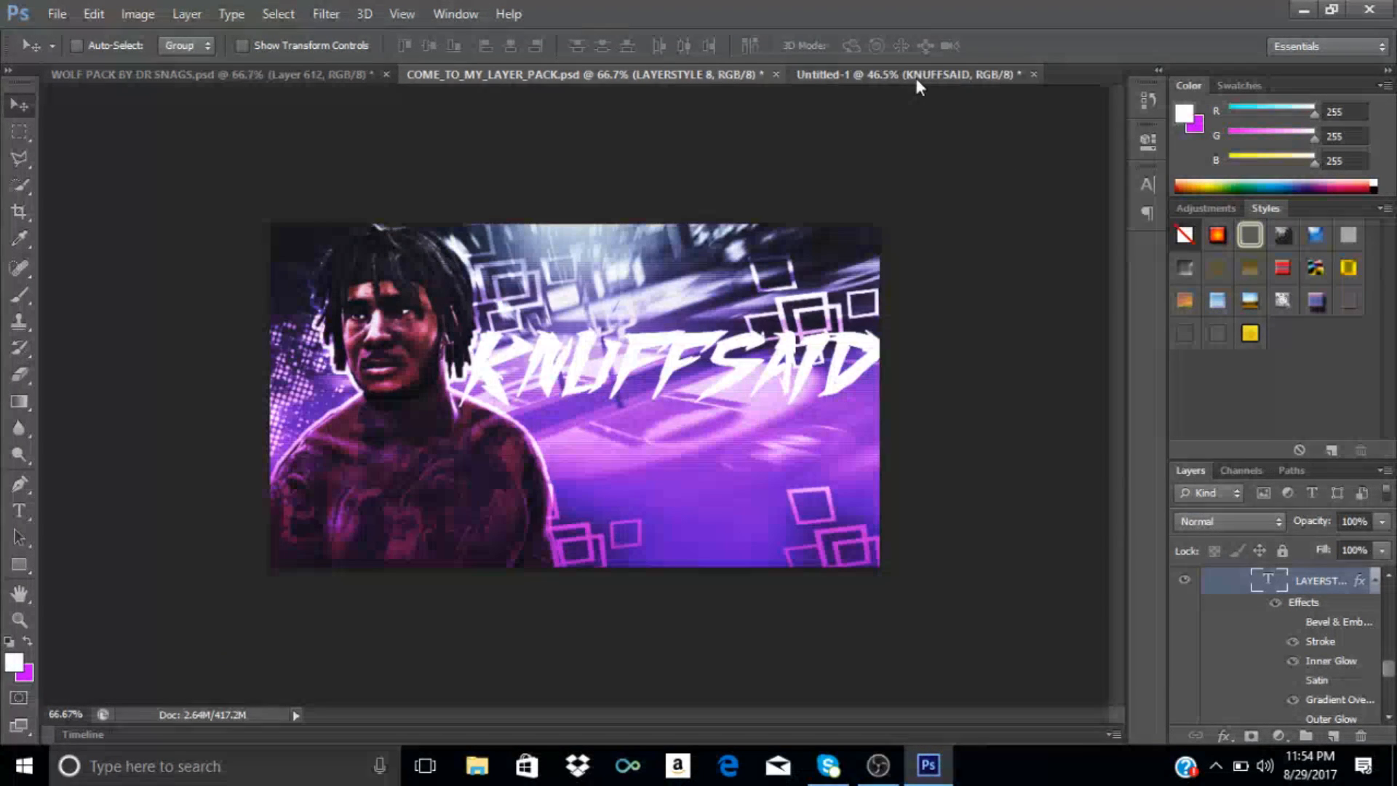
Paste the copied layer style onto the KNUFFSAID text layer in the Untitled-1 document.
{"action": "left_click", "coordinate": [915, 76]}
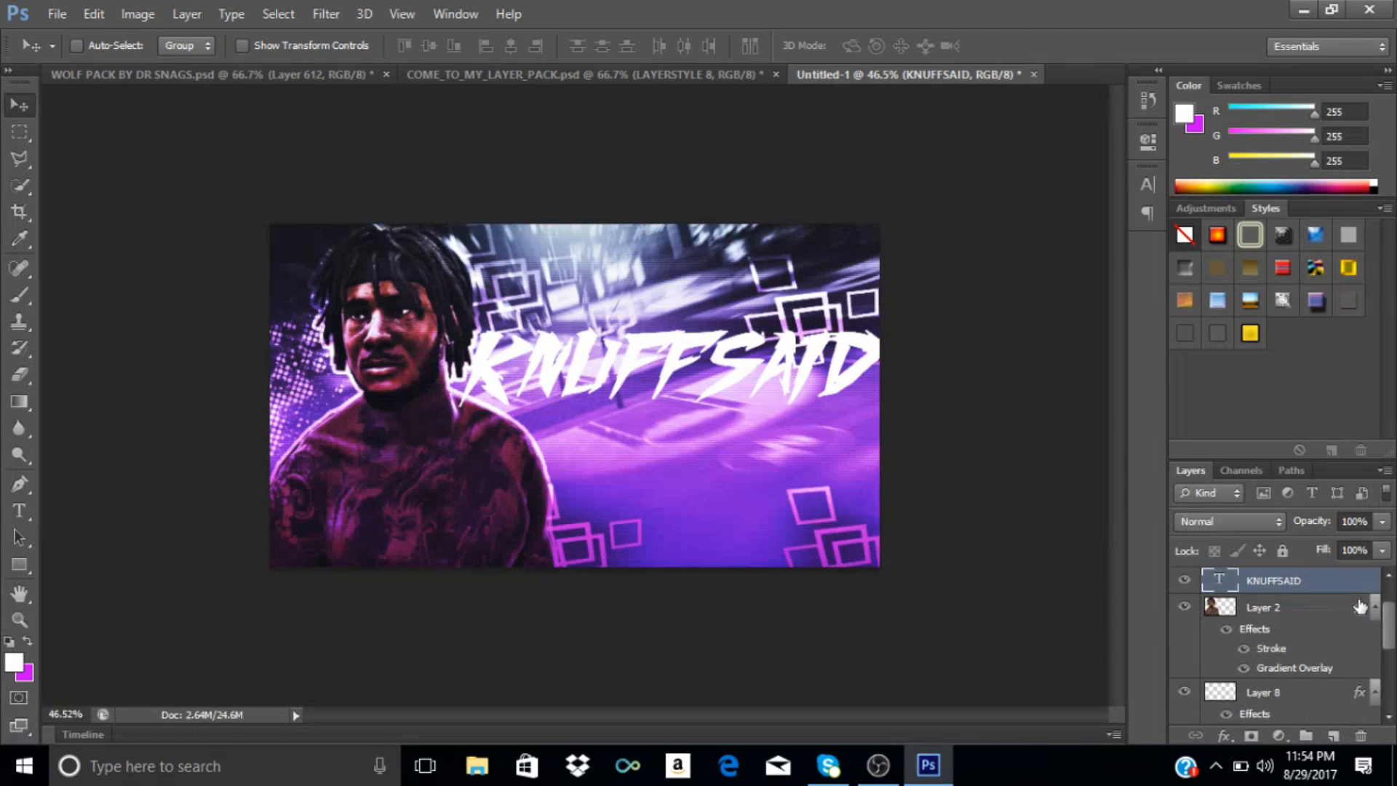
{"action": "right_click", "coordinate": [1333, 590]}
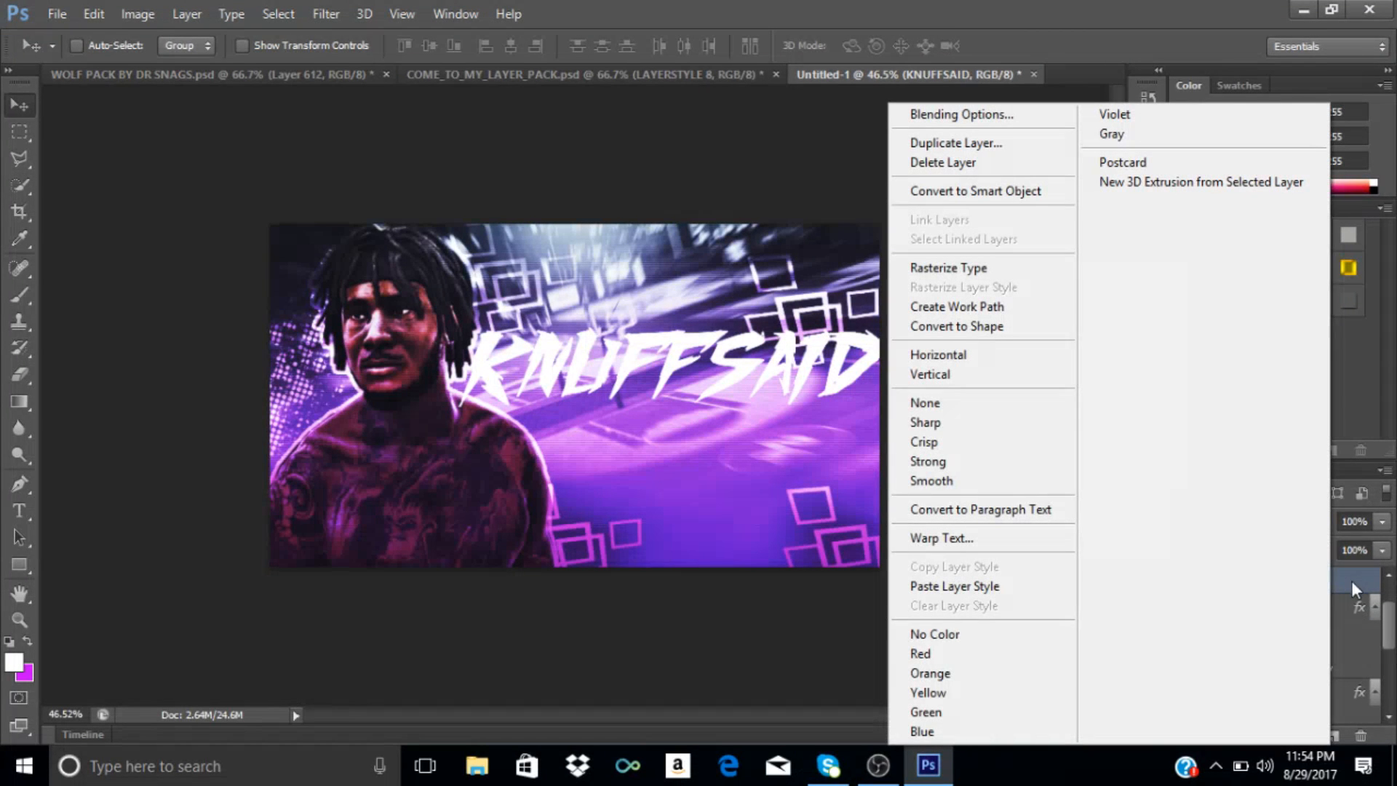
{"action": "left_click", "coordinate": [1012, 588]}
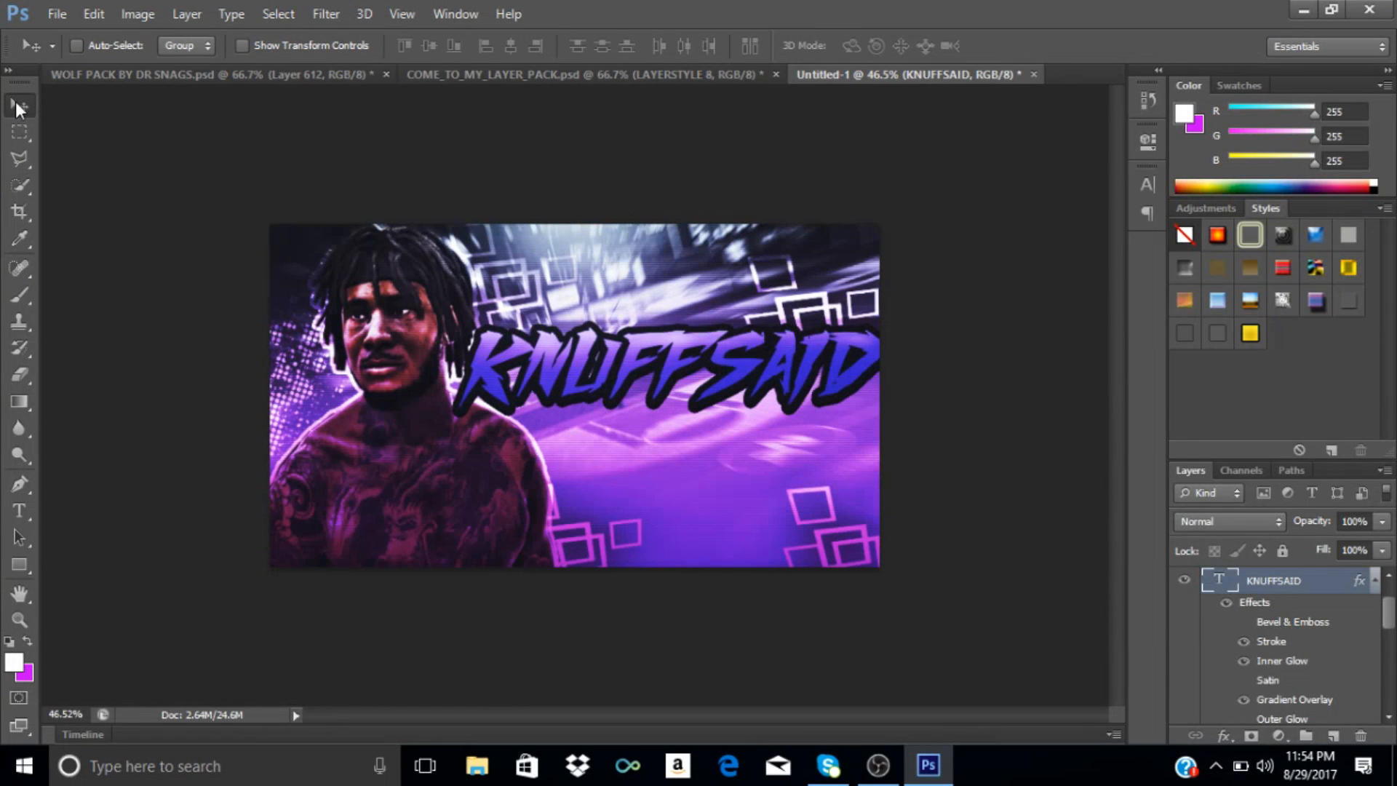
Move the KNUFFSAID text slightly up and to the left, and save the document.
{"action": "mouse_move", "coordinate": [786, 375]}
{"action": "left_mouse_down"}
{"action": "mouse_move", "coordinate": [795, 368]}
{"action": "mouse_move", "coordinate": [768, 345]}
{"action": "mouse_move", "coordinate": [775, 362]}
{"action": "left_mouse_up"}
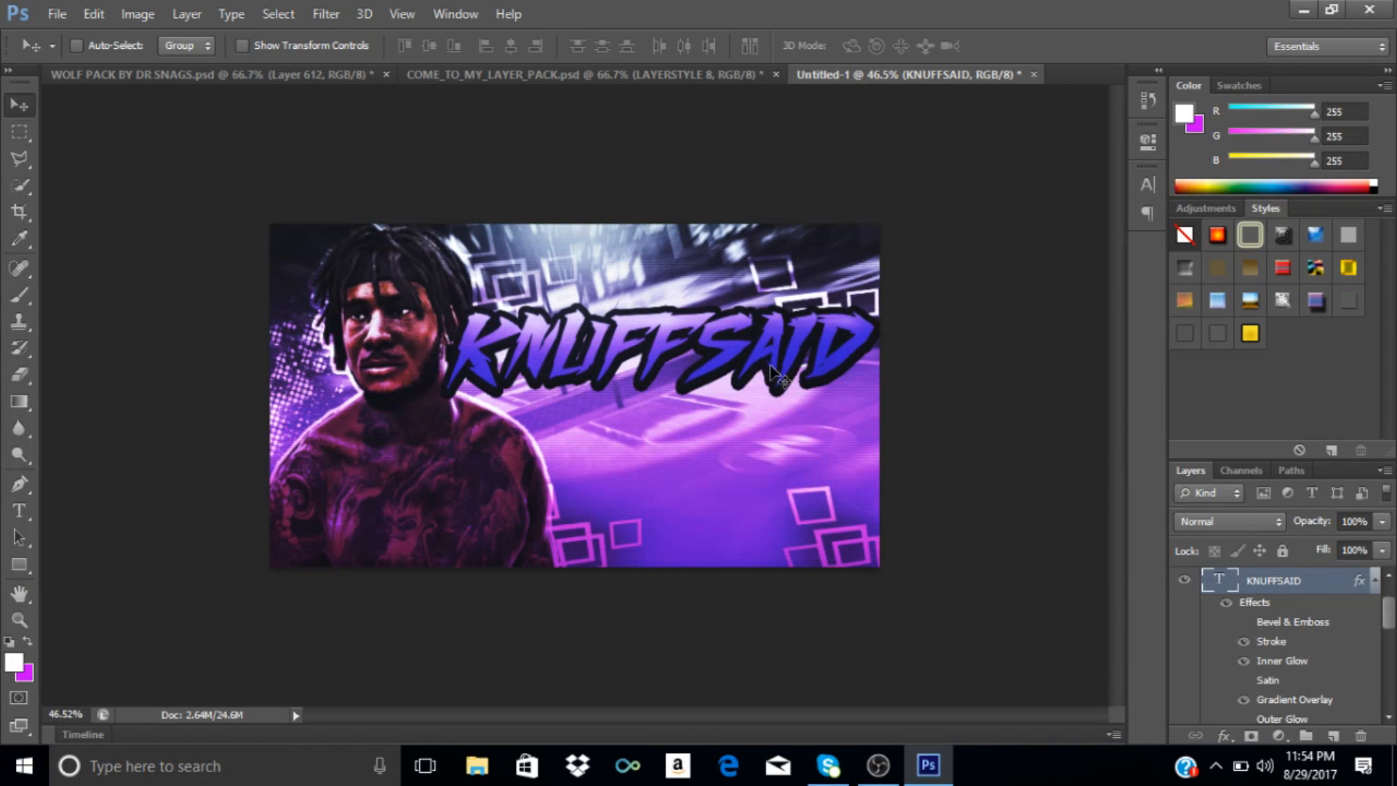
{"action": "left_click", "coordinate": [25, 511]}
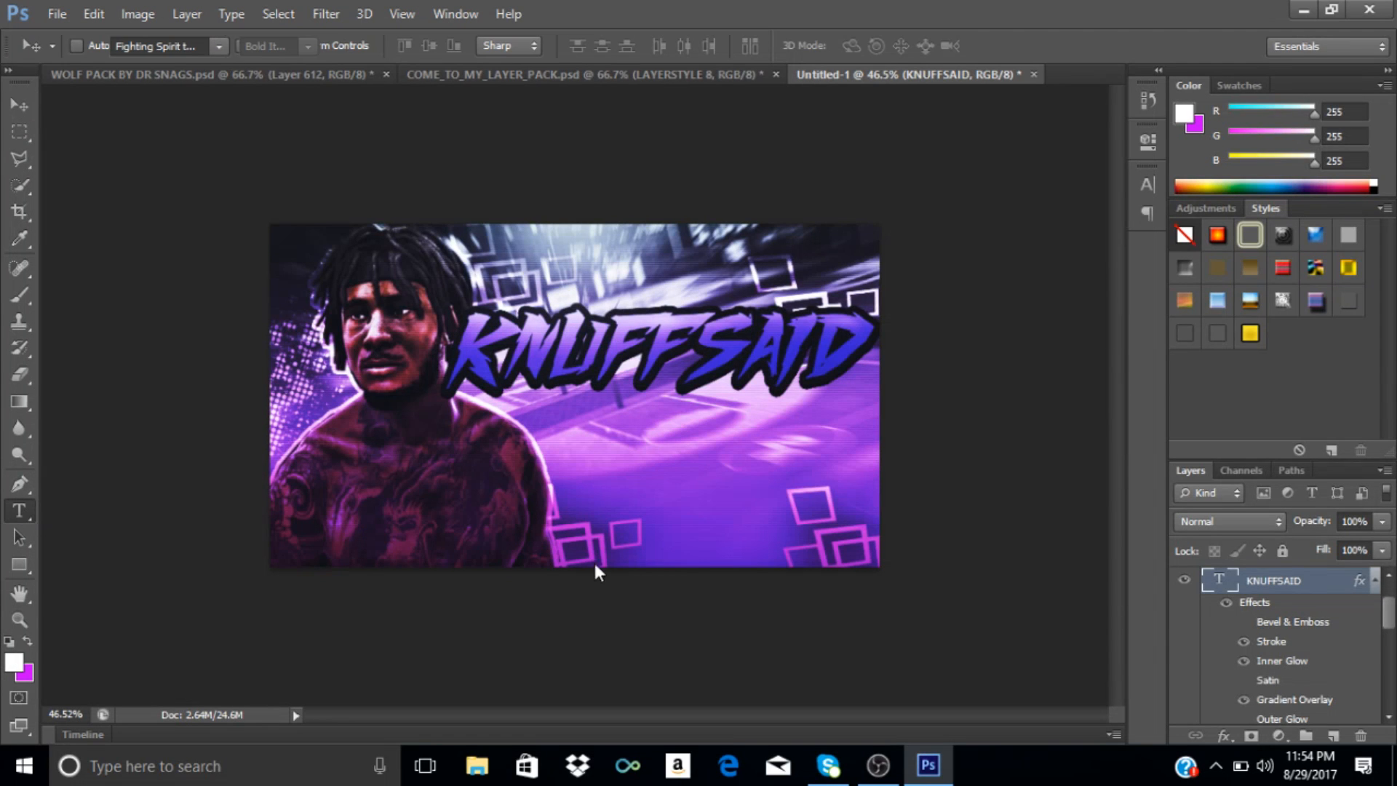
{"action": "key", "text": "ctrl+s"}
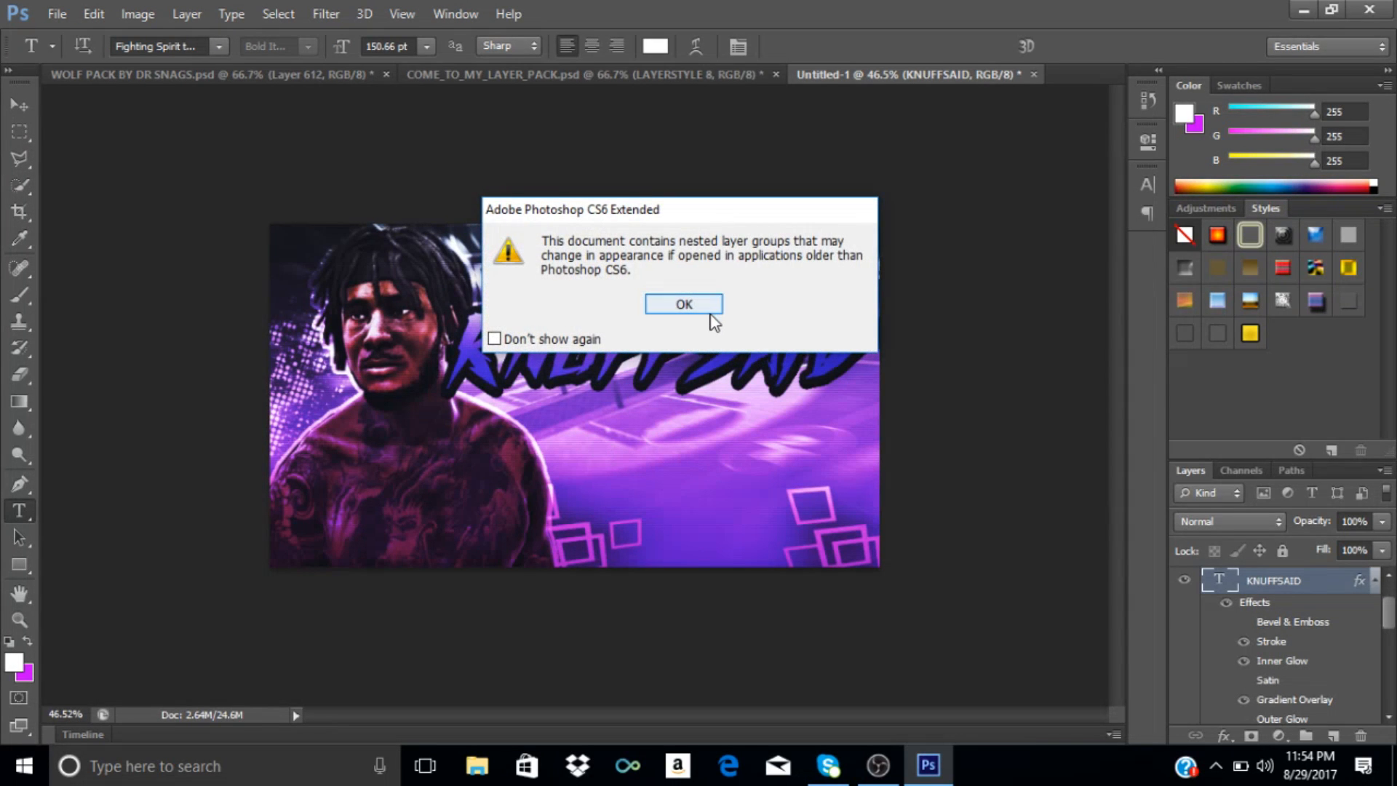
{"action": "left_click", "coordinate": [712, 304]}
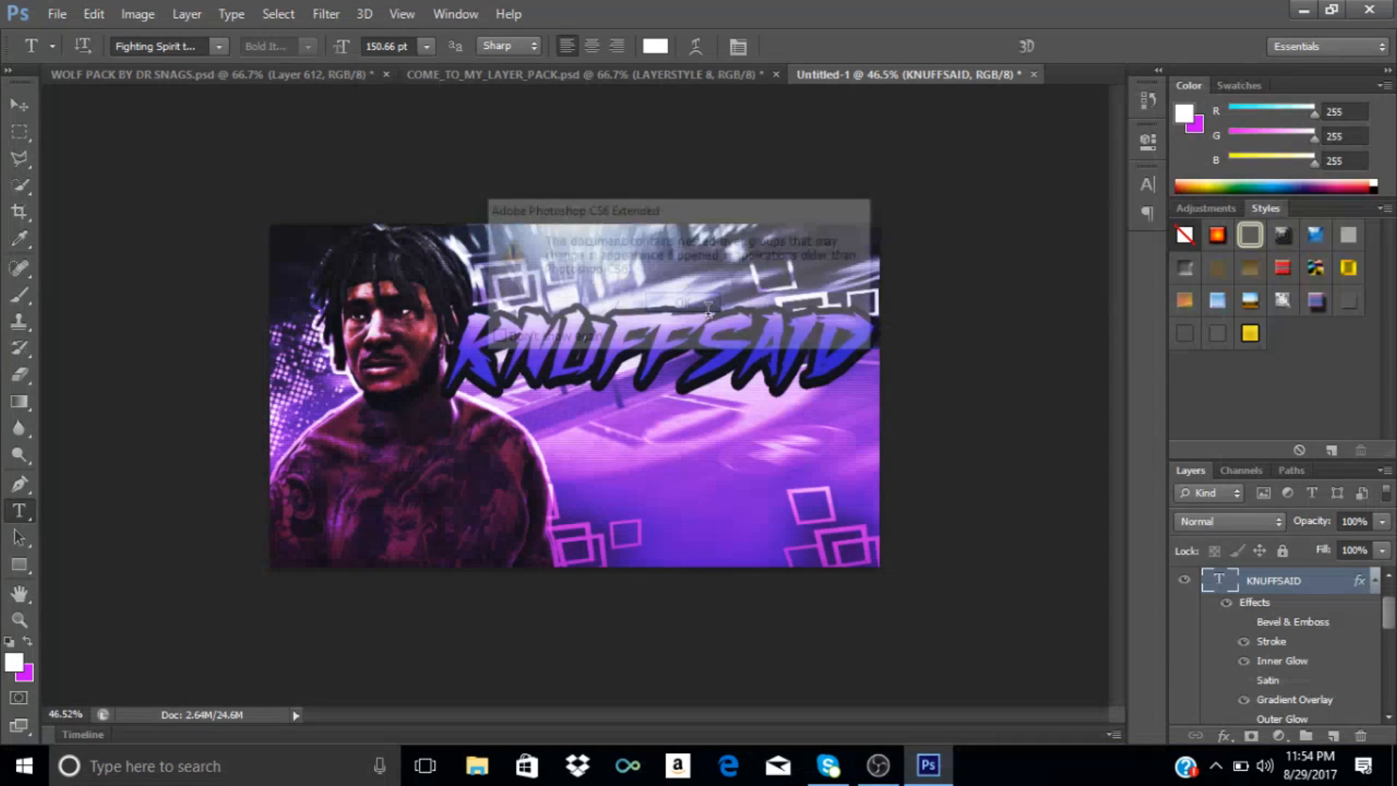
Add a white 200 pt text layer reading LIVE and place it just below the KNUFFSAID text.
{"action": "left_click", "coordinate": [583, 442]}
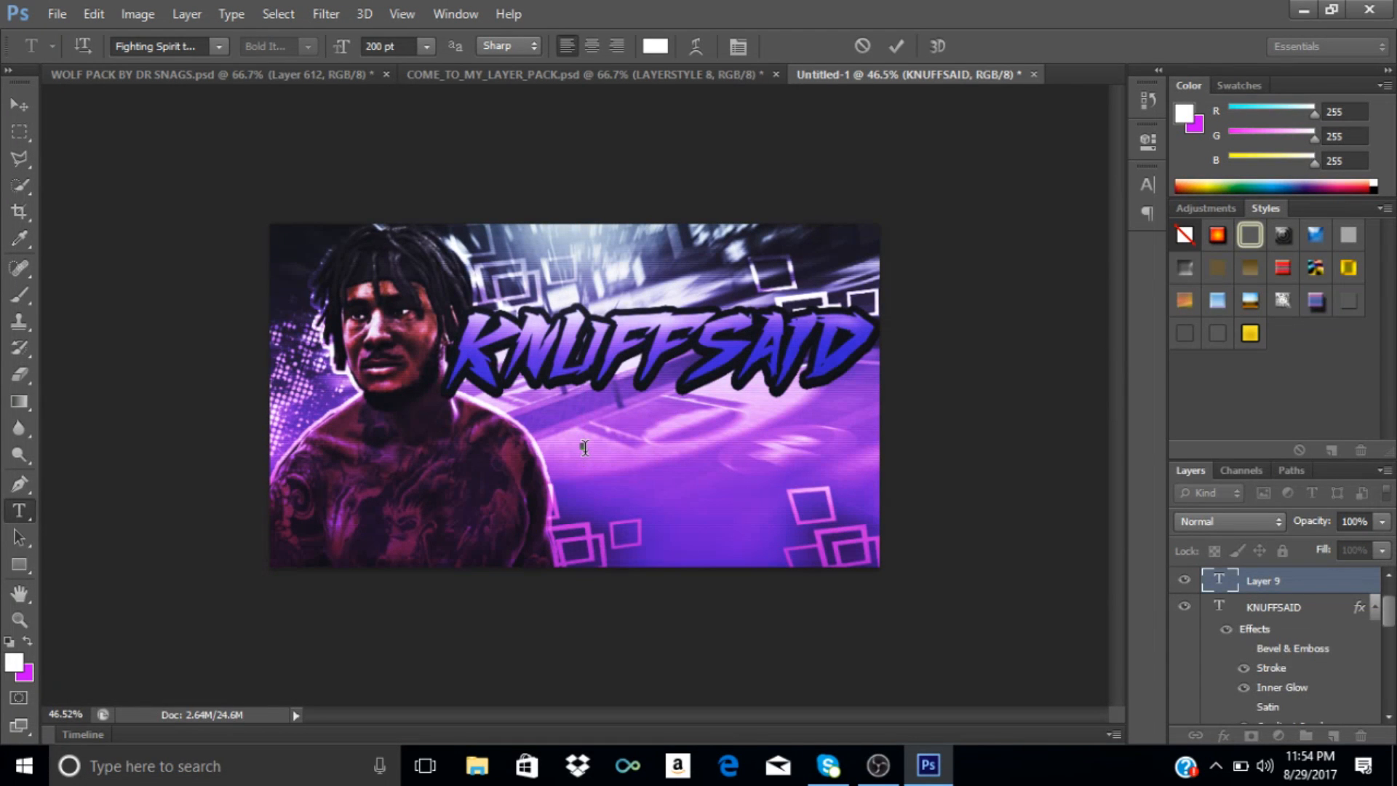
{"action": "type", "text": "LIVE"}
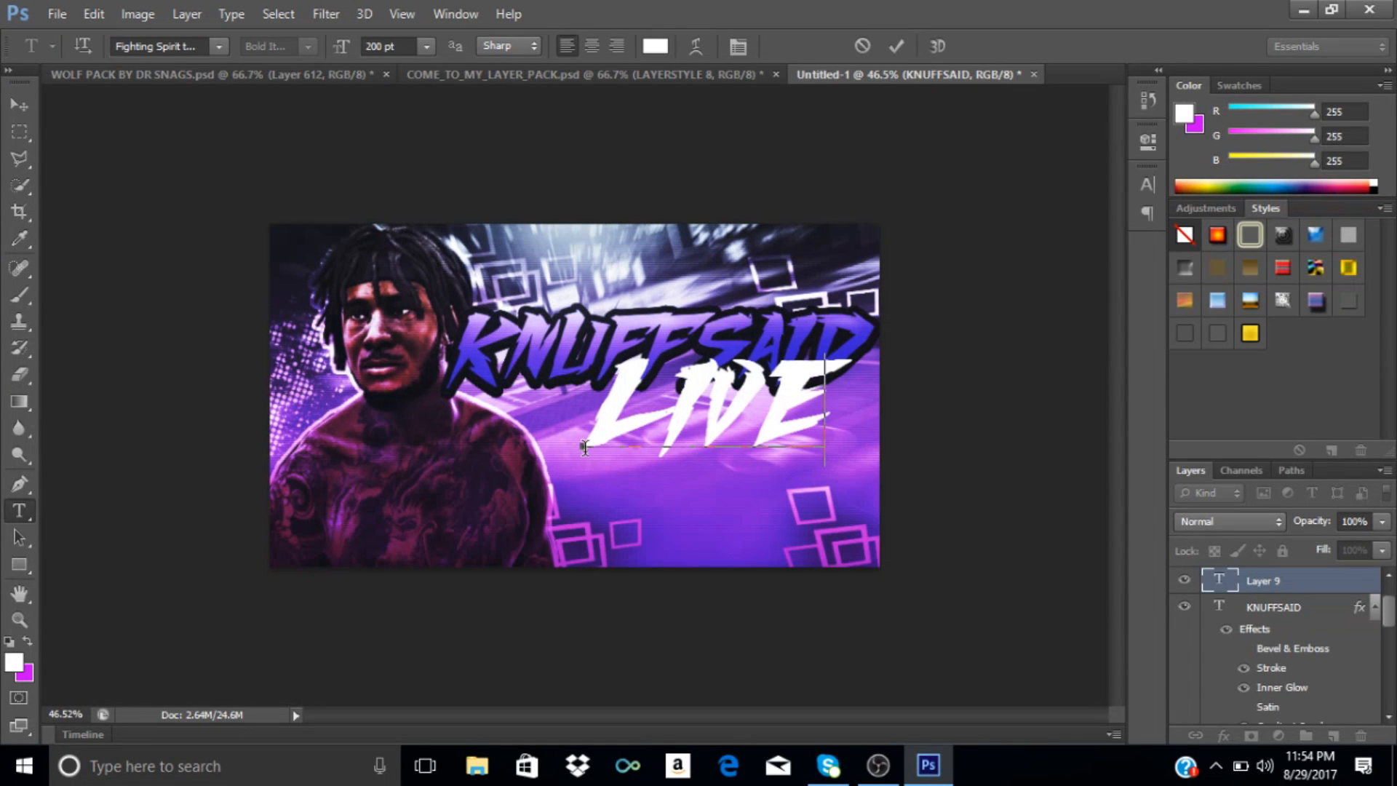
{"action": "left_click", "coordinate": [897, 45]}
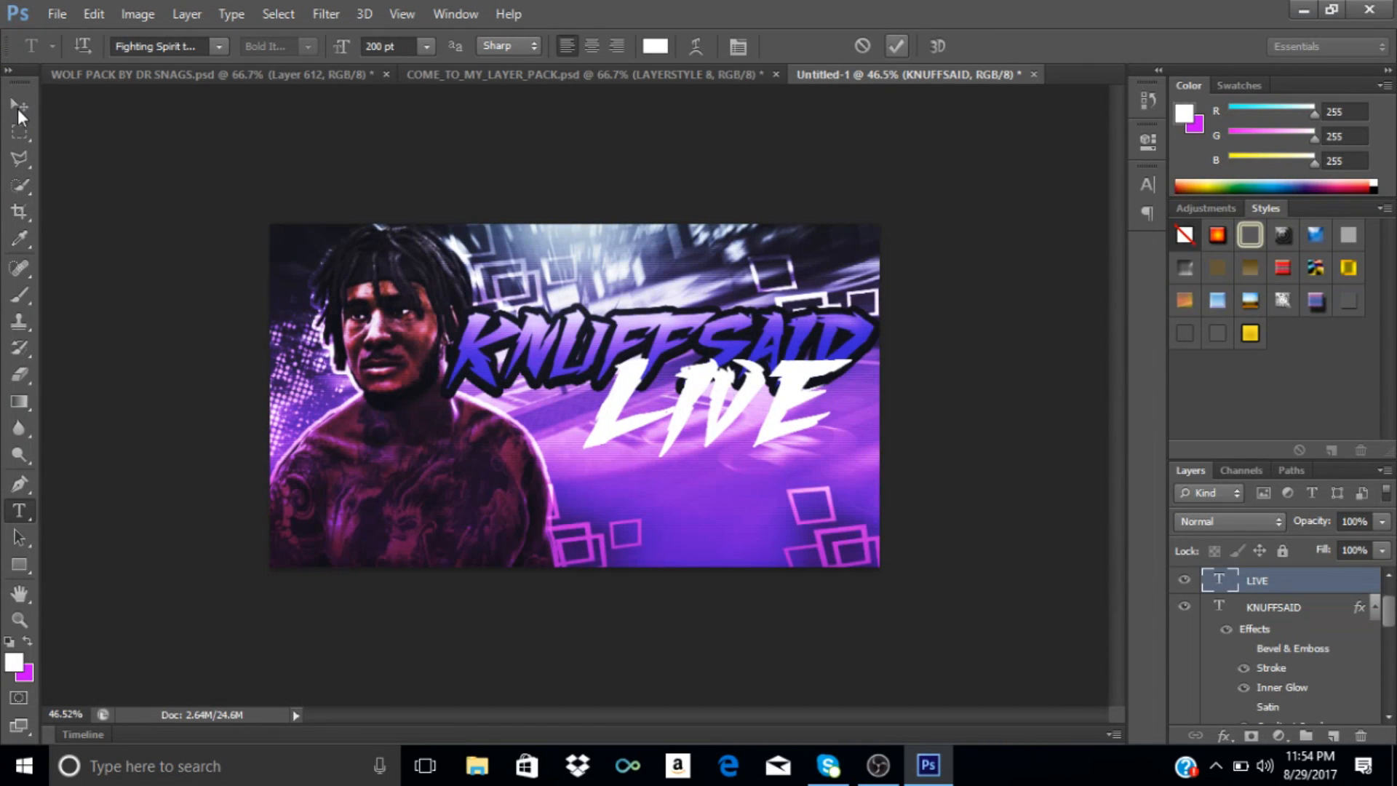
{"action": "key", "text": "v"}
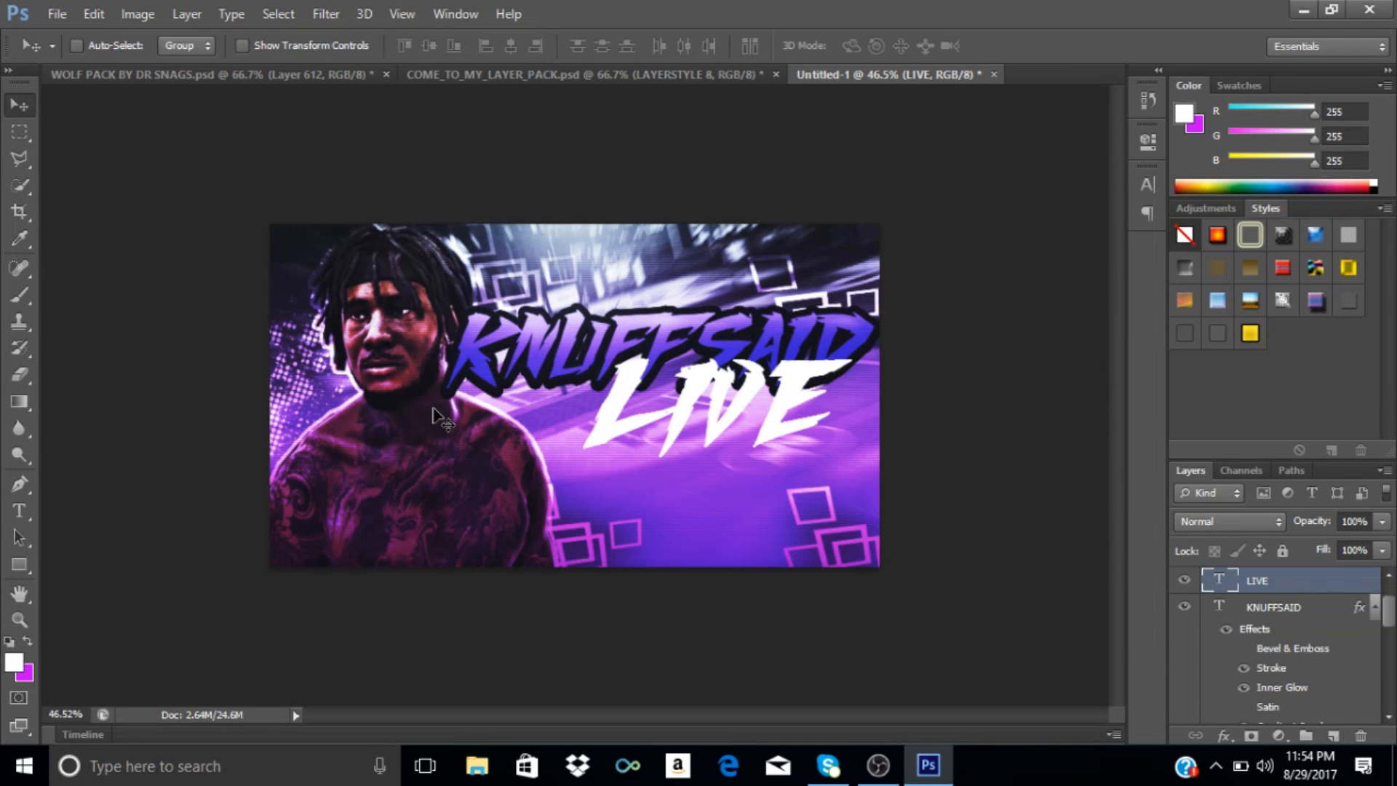
{"action": "left_click_drag", "start_coordinate": [644, 424], "coordinate": [596, 443]}
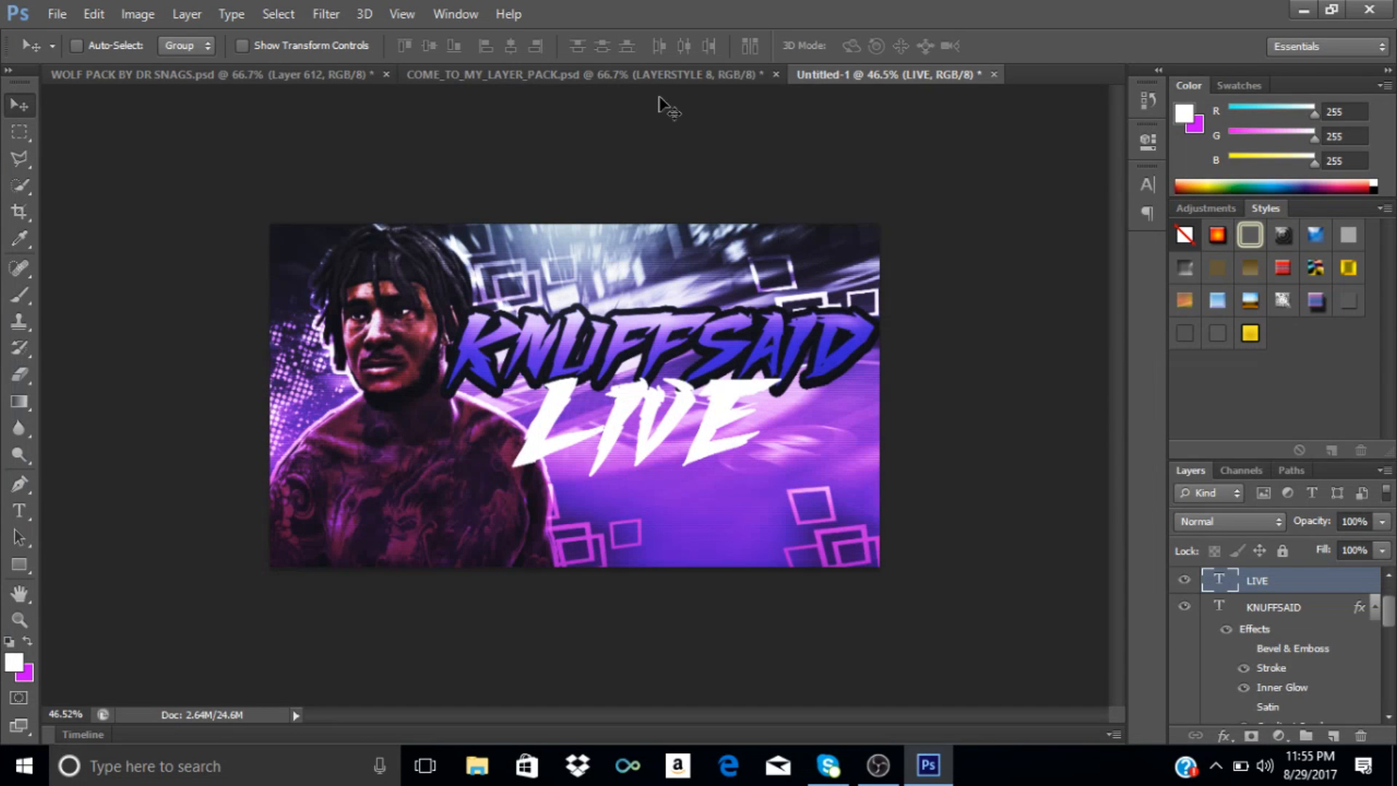
Copy the layer style of the silver LAYERSTYLE 9 text in COME_TO_MY_LAYER_PACK.psd.
{"action": "left_click", "coordinate": [633, 77]}
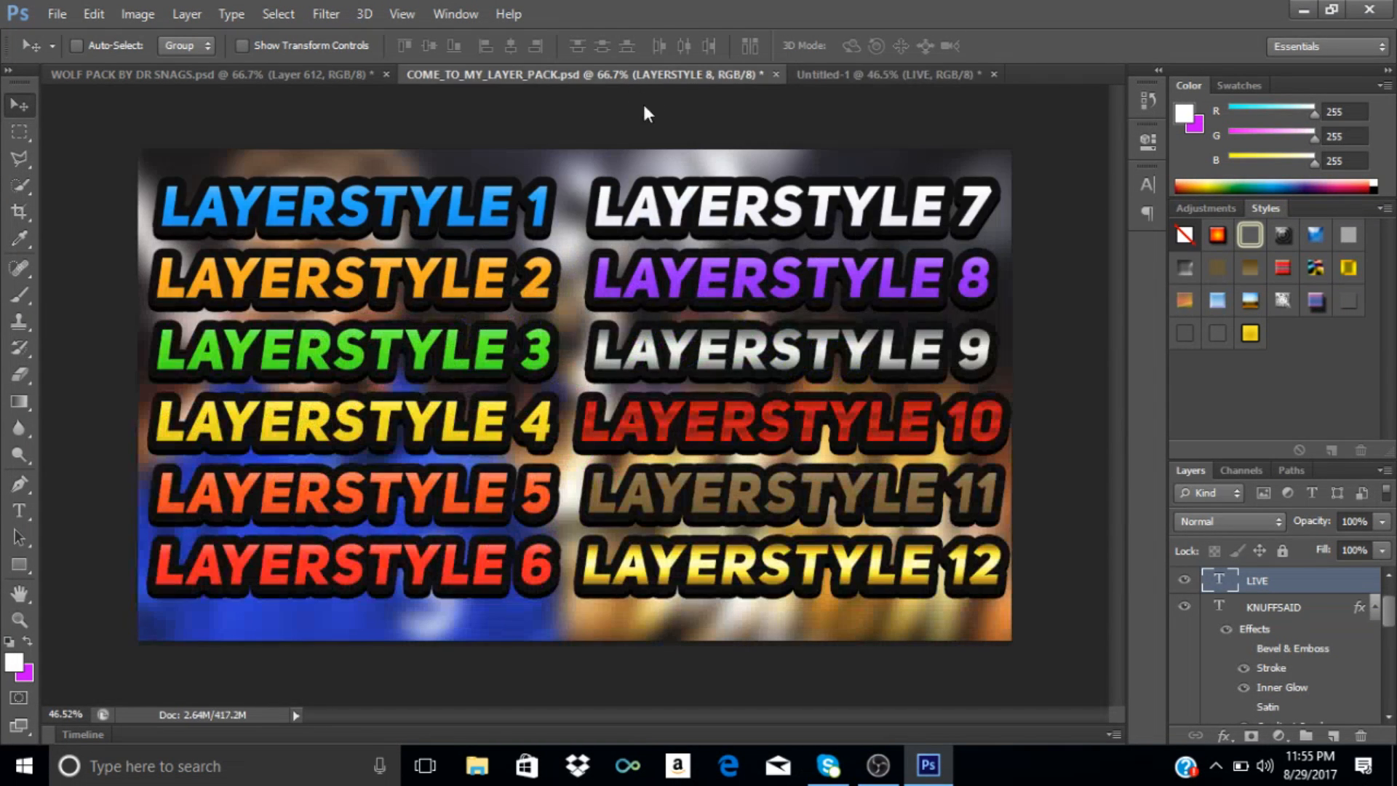
{"action": "scroll", "coordinate": [1318, 651], "scroll_direction": "down", "scroll_amount": 1}
{"action": "scroll", "coordinate": [1321, 670], "scroll_direction": "up", "scroll_amount": 2}
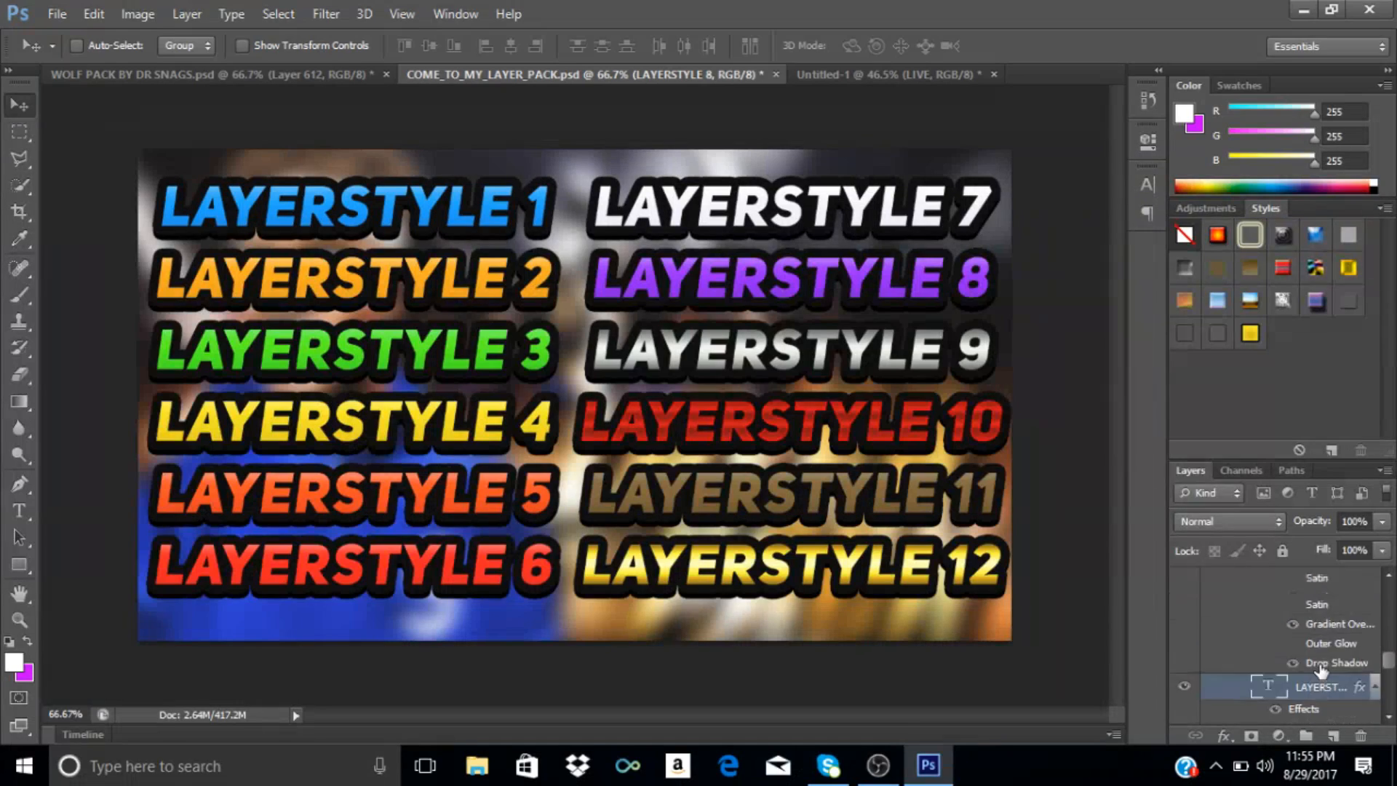
{"action": "scroll", "coordinate": [1319, 662], "scroll_direction": "down", "scroll_amount": 1}
{"action": "scroll", "coordinate": [1317, 637], "scroll_direction": "down", "scroll_amount": 1}
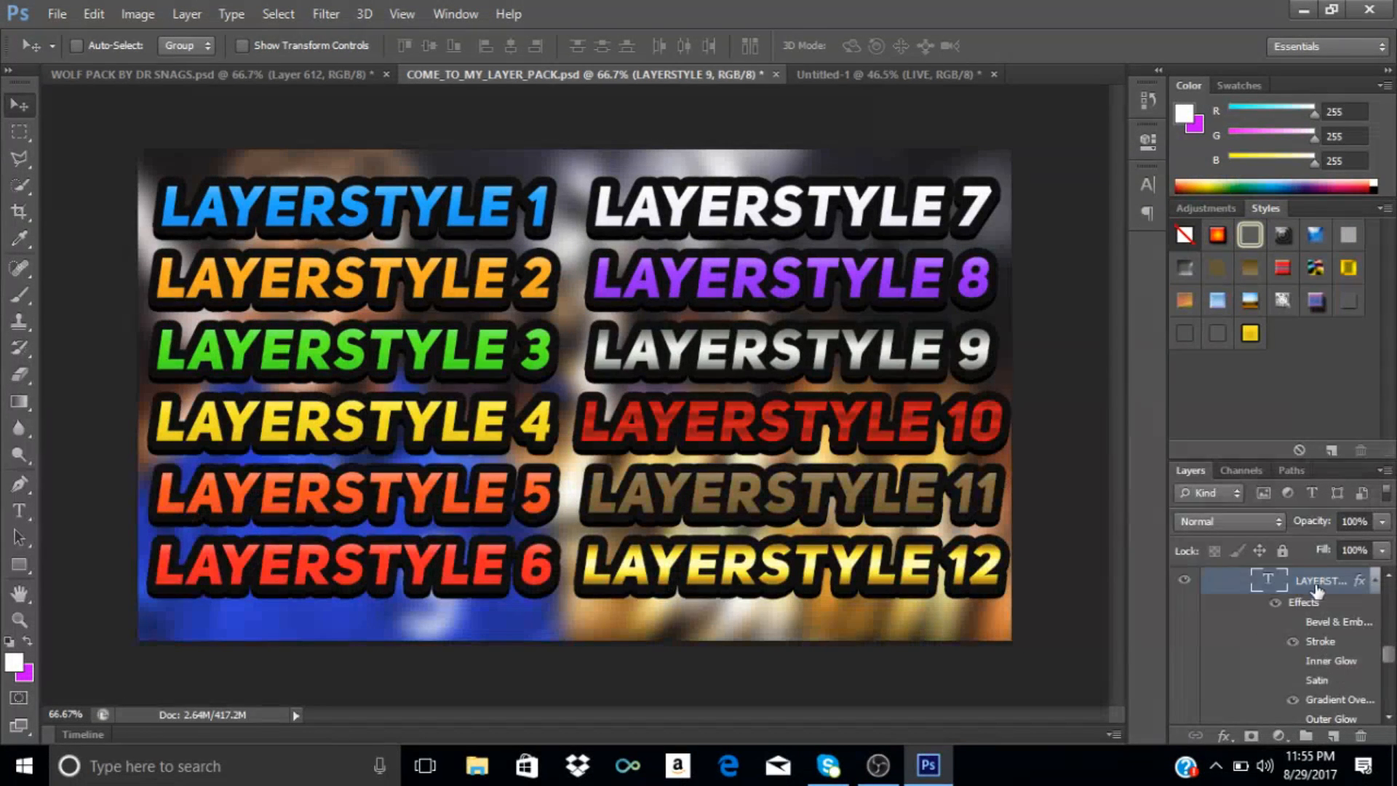
{"action": "right_click", "coordinate": [1318, 580]}
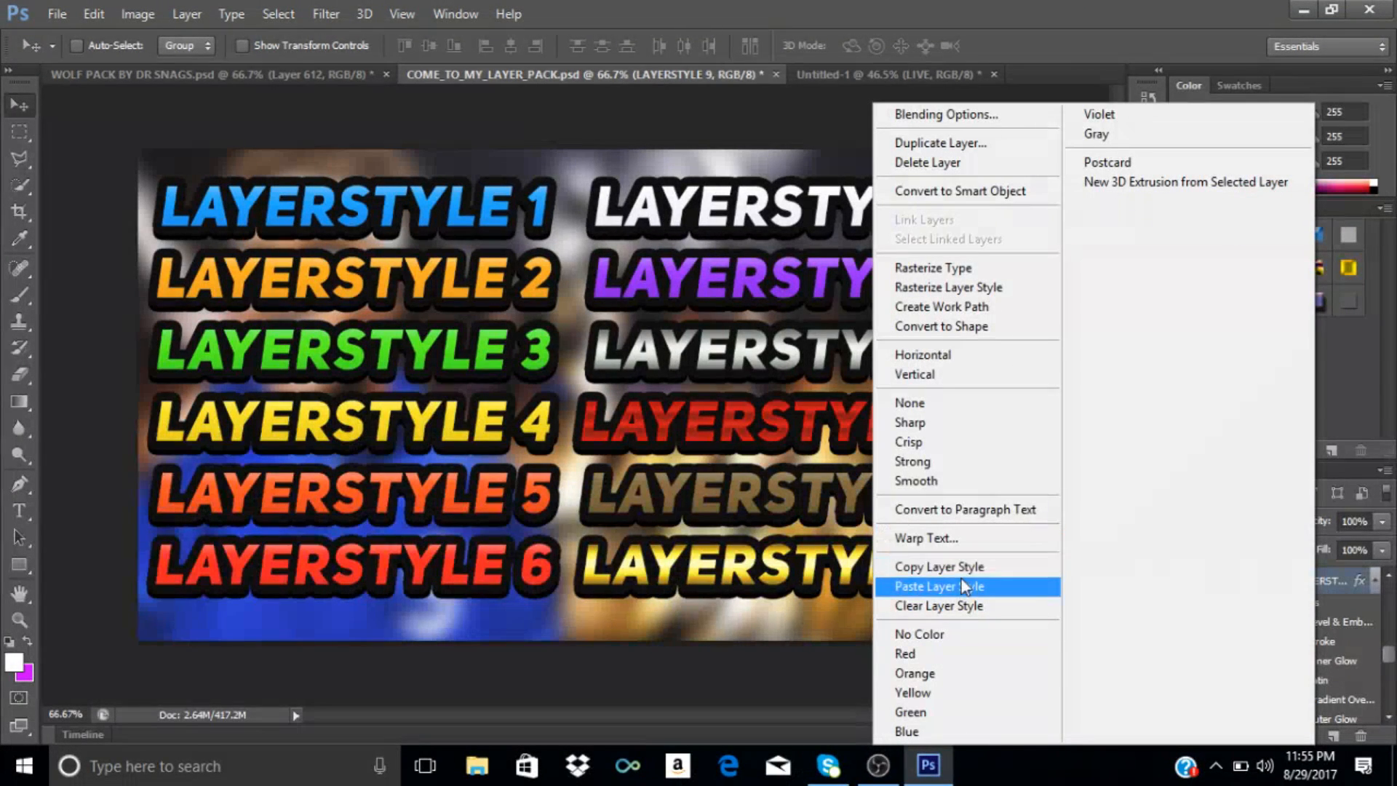
{"action": "left_click", "coordinate": [970, 575]}
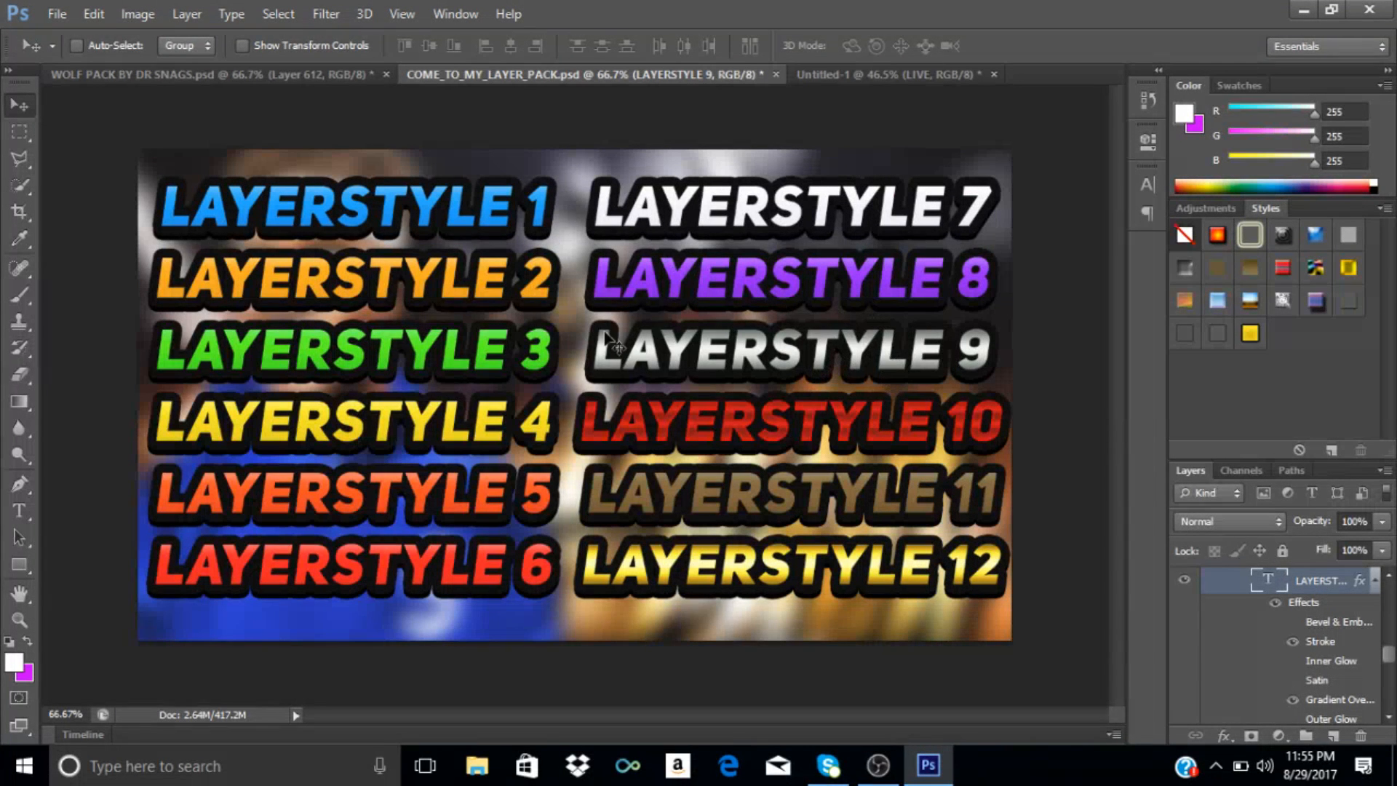
Paste the copied layer style onto the LIVE text layer in the Untitled-1 document.
{"action": "left_click", "coordinate": [897, 73]}
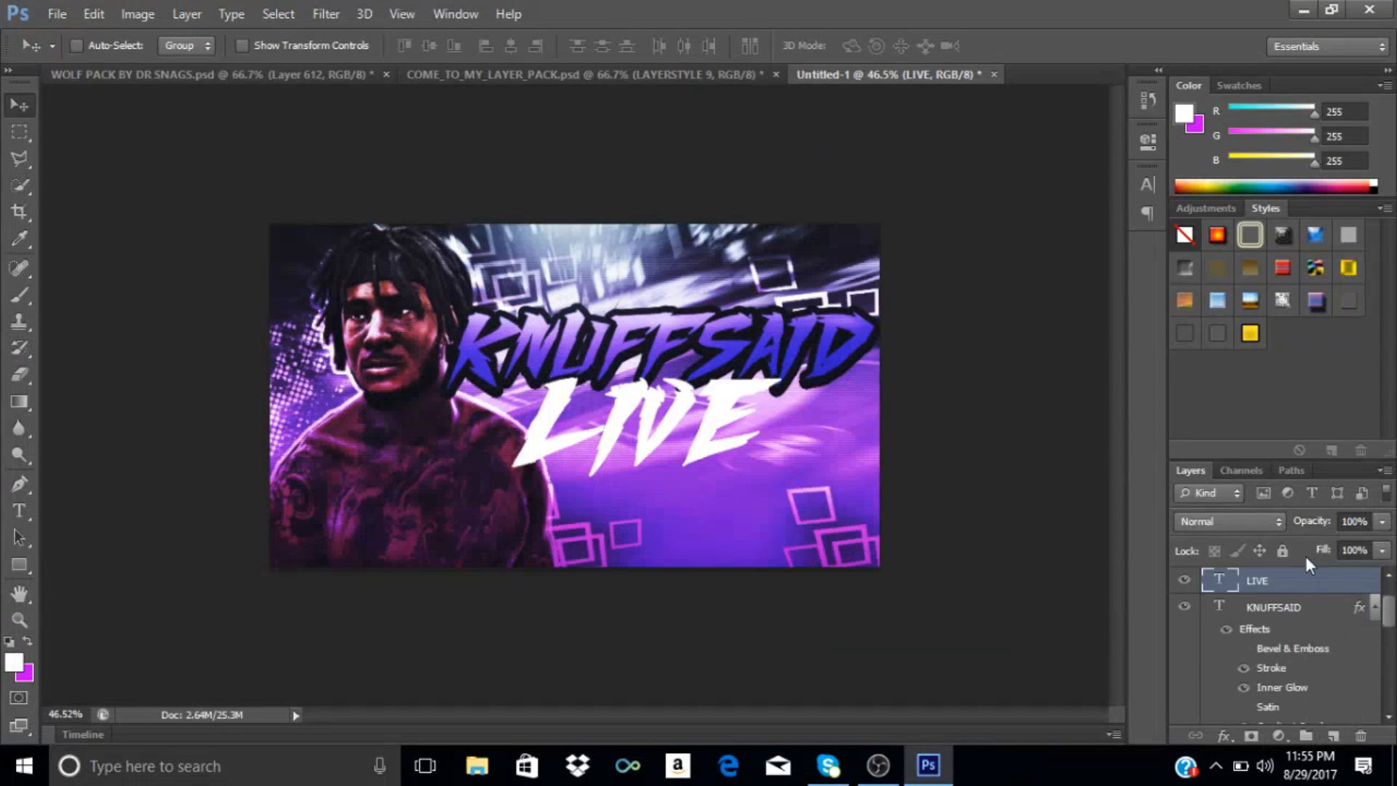
{"action": "right_click", "coordinate": [1320, 591]}
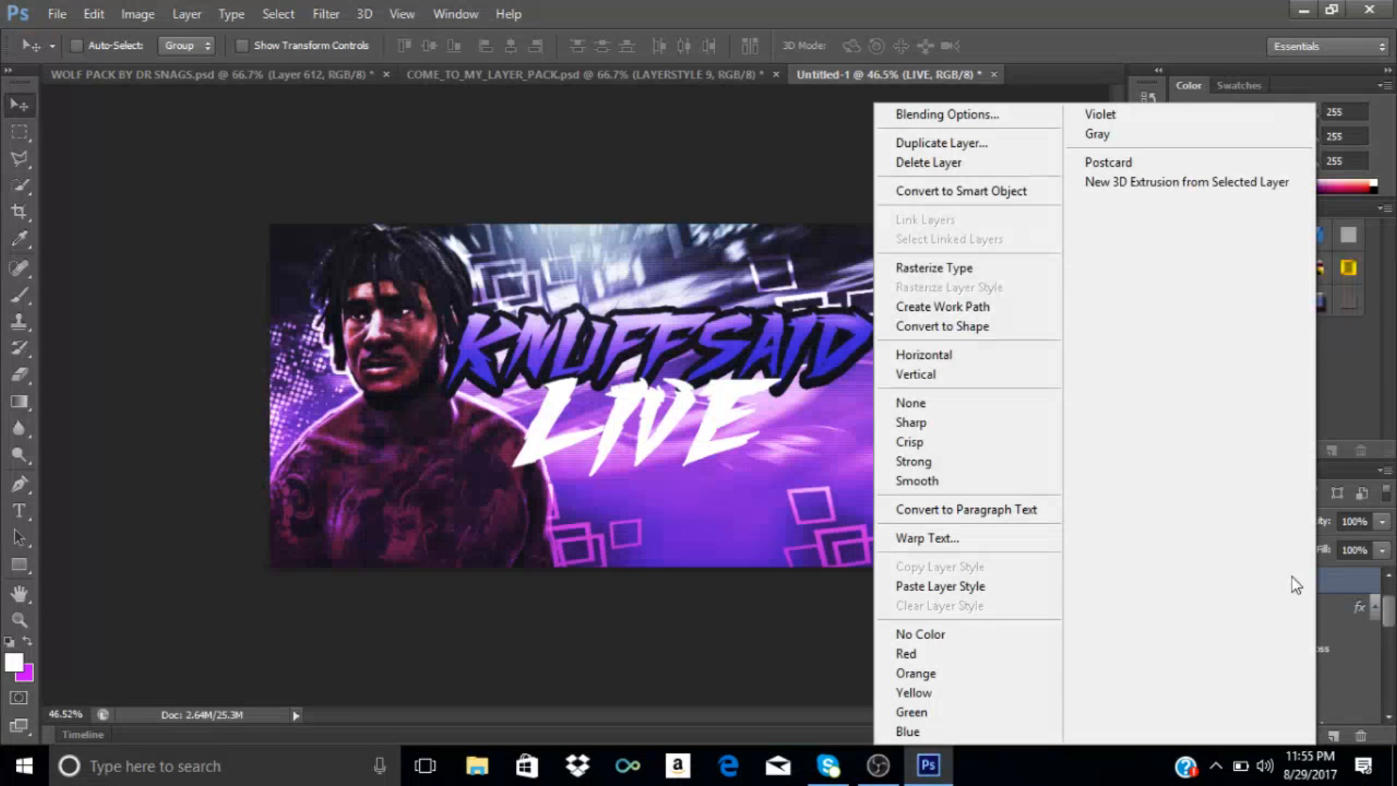
{"action": "left_click", "coordinate": [1012, 590]}
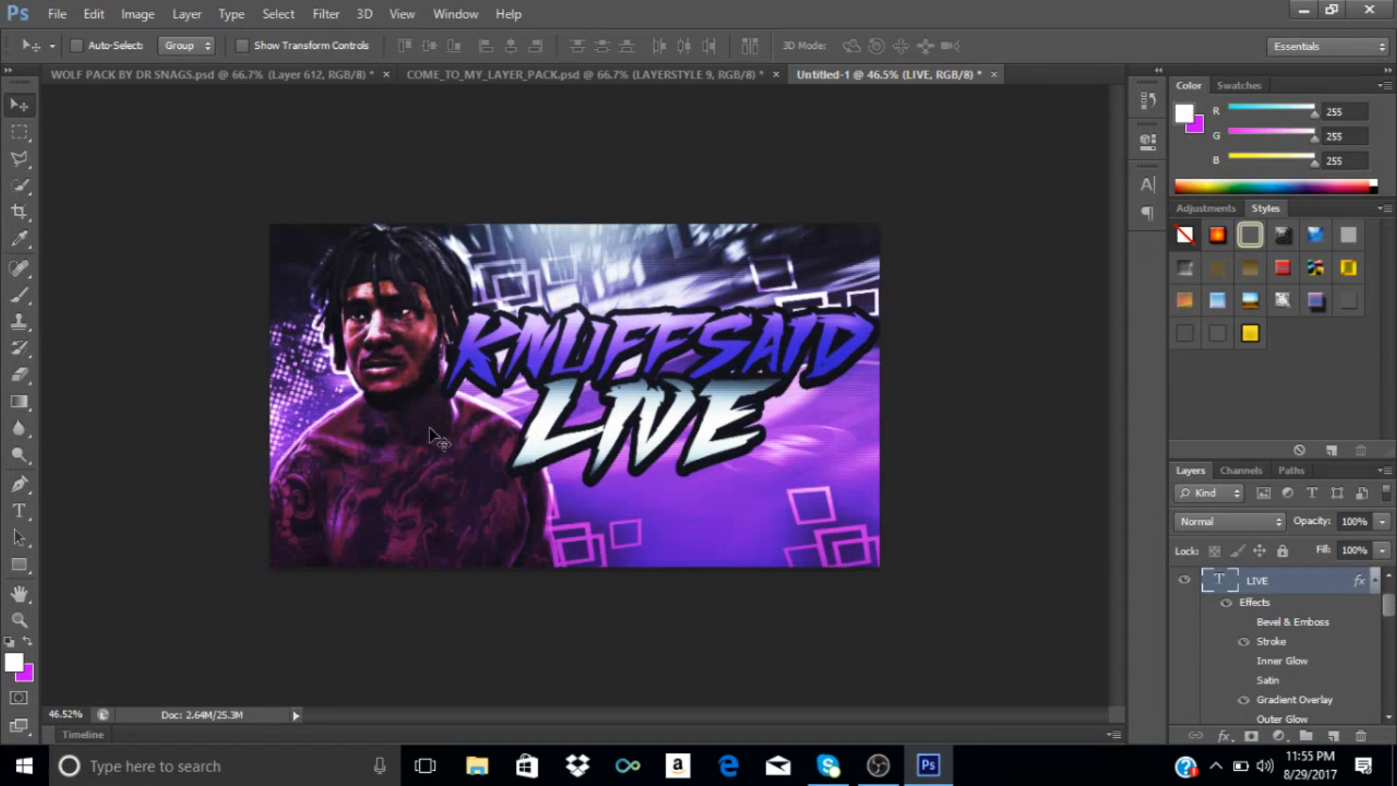
Move the LIVE text lower on the canvas and bring the KNUFFSAID text down directly above it.
{"action": "left_click_drag", "start_coordinate": [675, 439], "coordinate": [702, 502]}
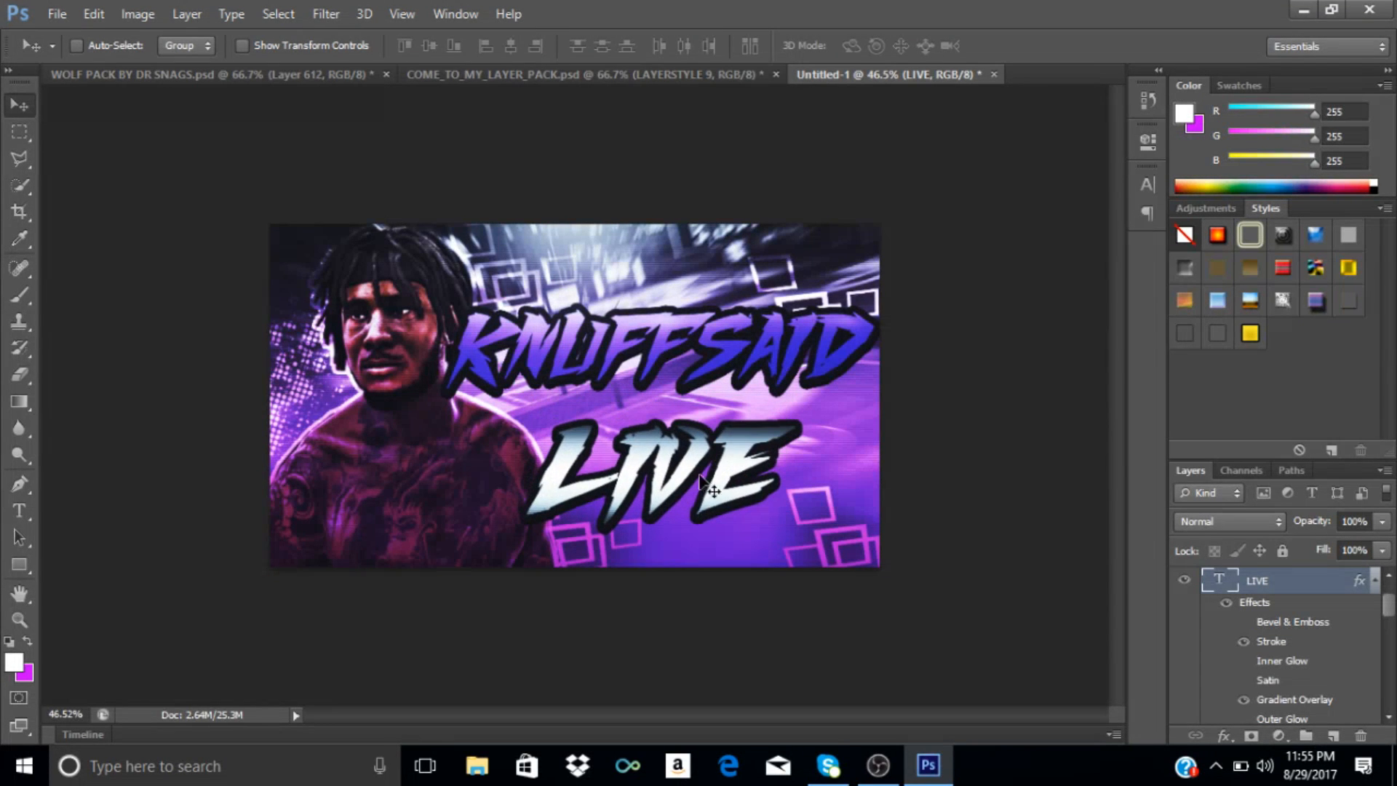
{"action": "scroll", "coordinate": [1335, 668], "scroll_direction": "down", "scroll_amount": 2}
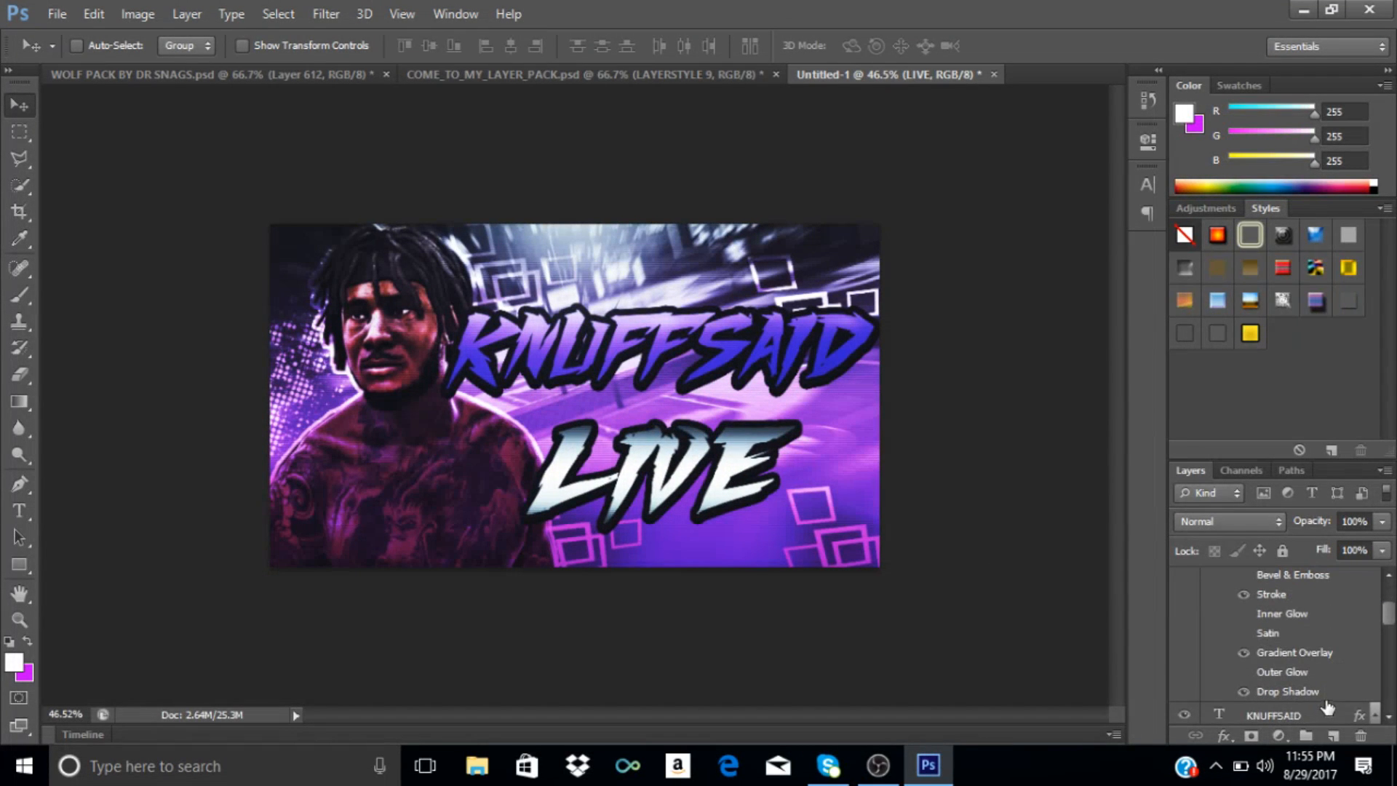
{"action": "mouse_move", "coordinate": [729, 359]}
{"action": "left_mouse_down"}
{"action": "mouse_move", "coordinate": [730, 397]}
{"action": "mouse_move", "coordinate": [723, 352]}
{"action": "left_mouse_up"}
{"action": "scroll", "coordinate": [1275, 640], "scroll_direction": "down", "scroll_amount": 3}
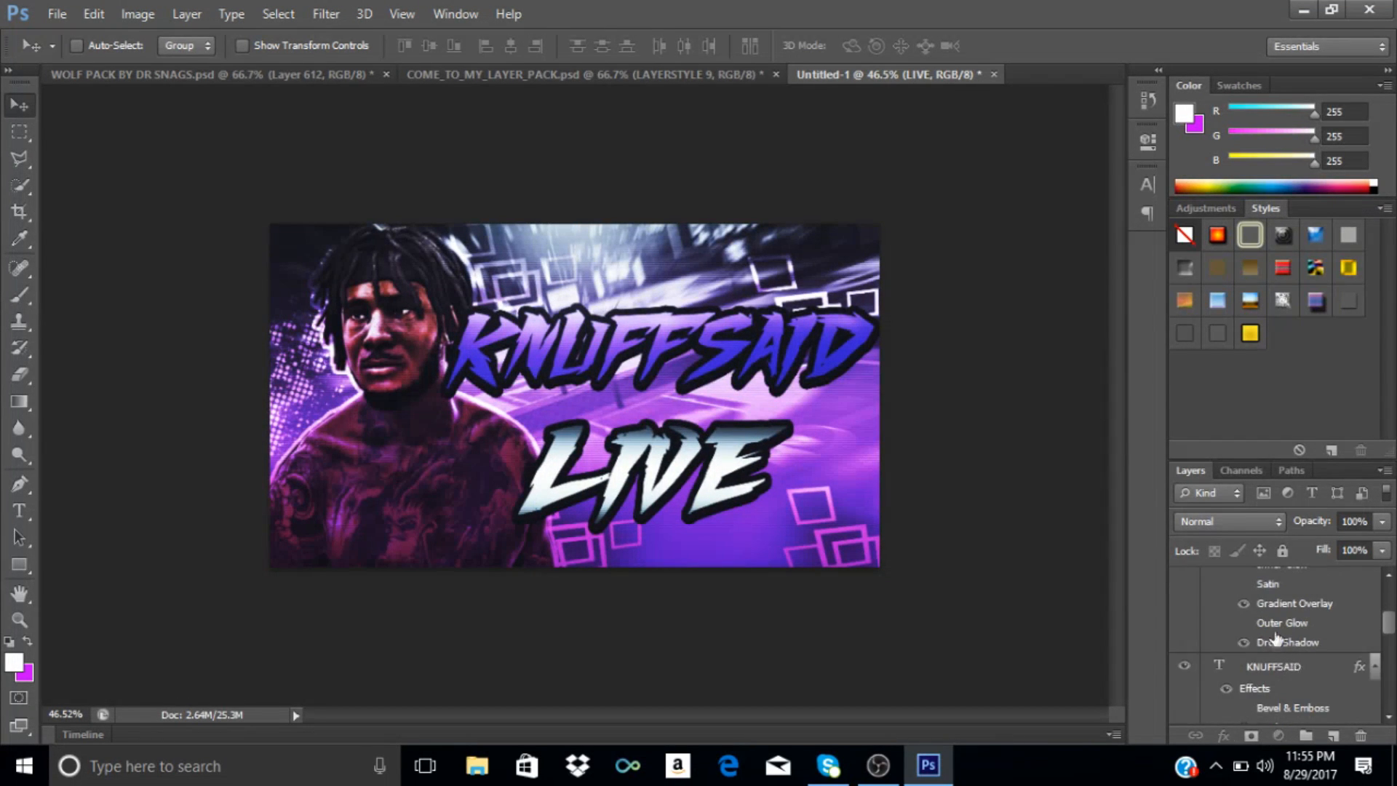
{"action": "left_click", "coordinate": [1273, 665]}
{"action": "mouse_move", "coordinate": [721, 404]}
{"action": "left_mouse_down"}
{"action": "mouse_move", "coordinate": [723, 419]}
{"action": "mouse_move", "coordinate": [717, 379]}
{"action": "mouse_move", "coordinate": [725, 427]}
{"action": "left_mouse_up"}
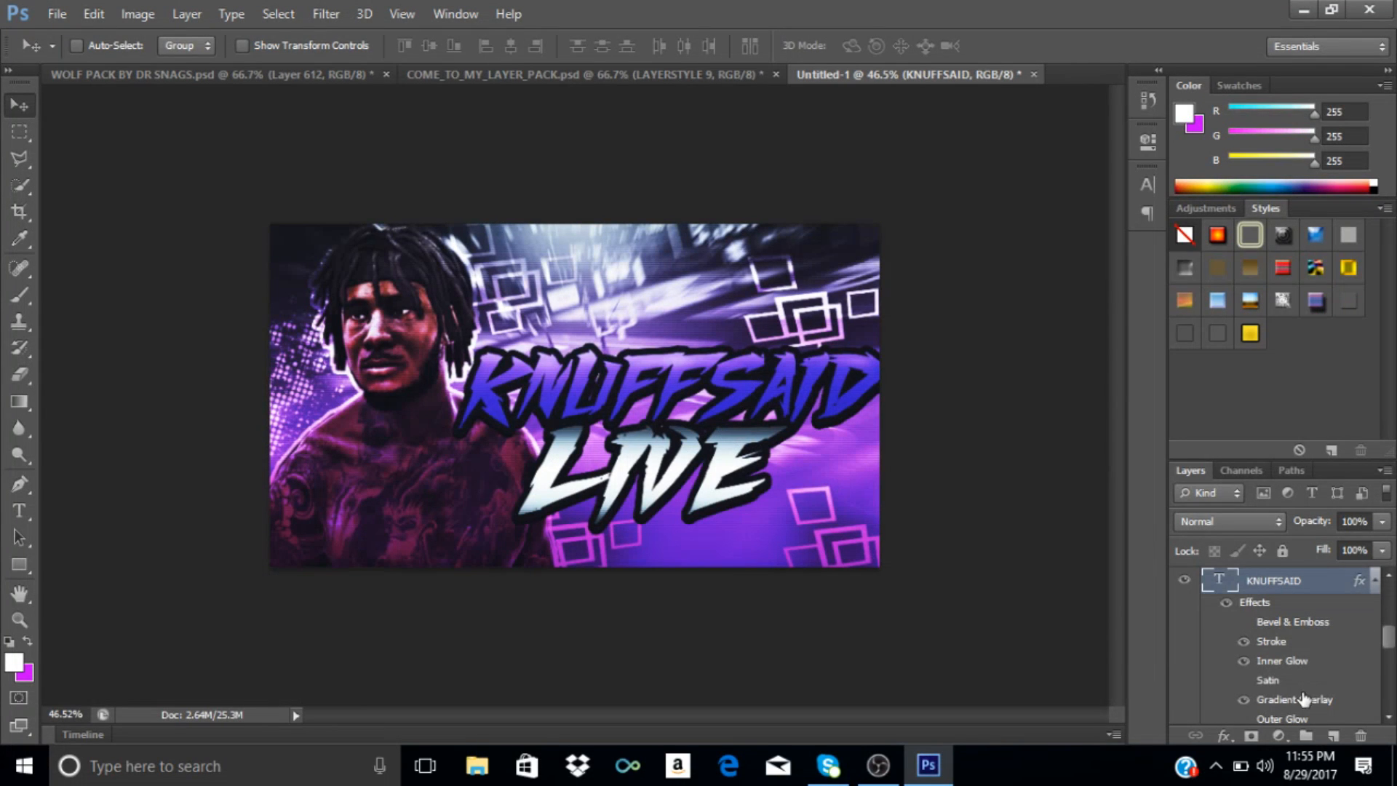
Transform the LIVE and KNUFFSAID layers together, rotating them 7.61° and scaling to about 104% width and 107% height beside the figure.
{"action": "scroll", "coordinate": [1307, 698], "scroll_direction": "down", "scroll_amount": 1}
{"action": "scroll", "coordinate": [1384, 696], "scroll_direction": "up", "scroll_amount": 1}
{"action": "scroll", "coordinate": [1311, 630], "scroll_direction": "up", "scroll_amount": 1}
{"action": "scroll", "coordinate": [1312, 630], "scroll_direction": "up", "scroll_amount": 3}
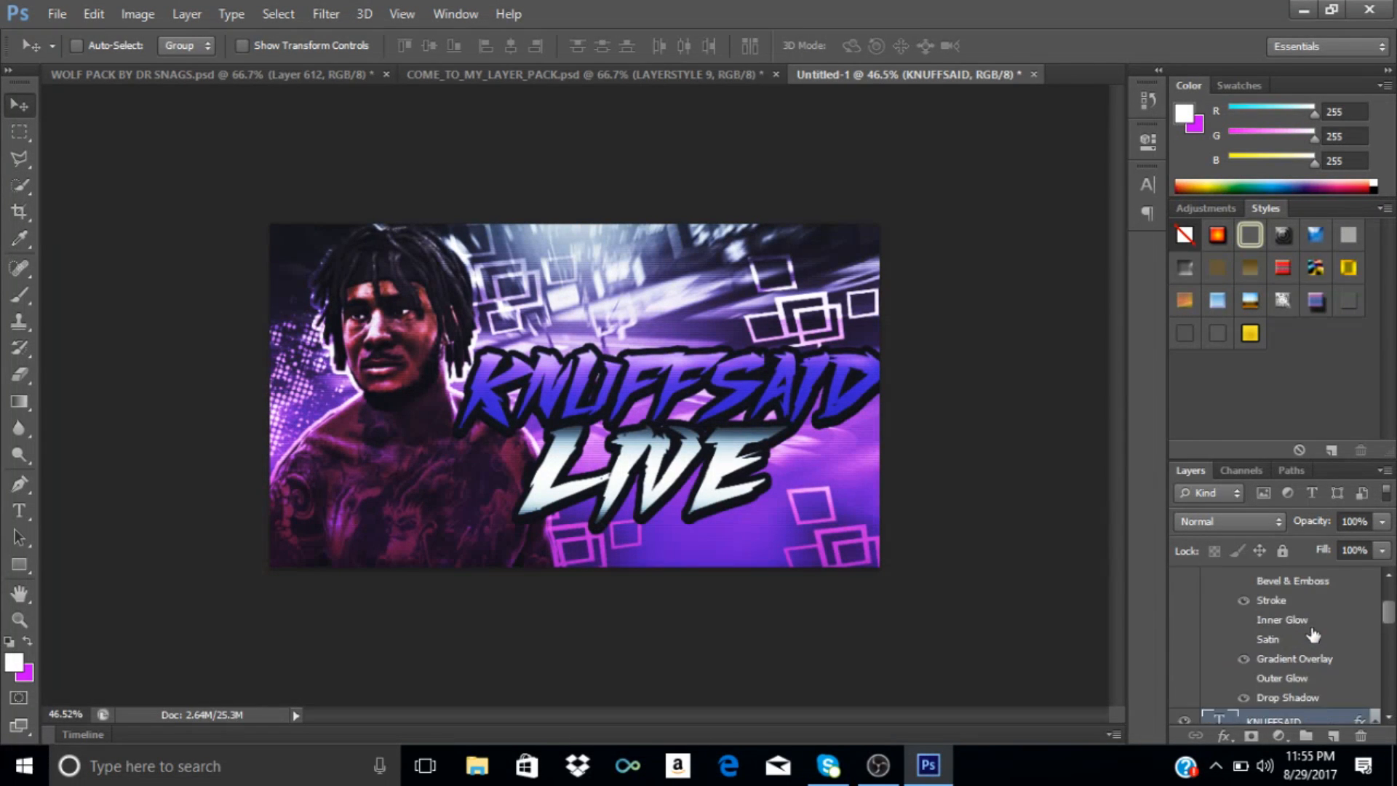
{"action": "left_click", "coordinate": [1312, 635]}
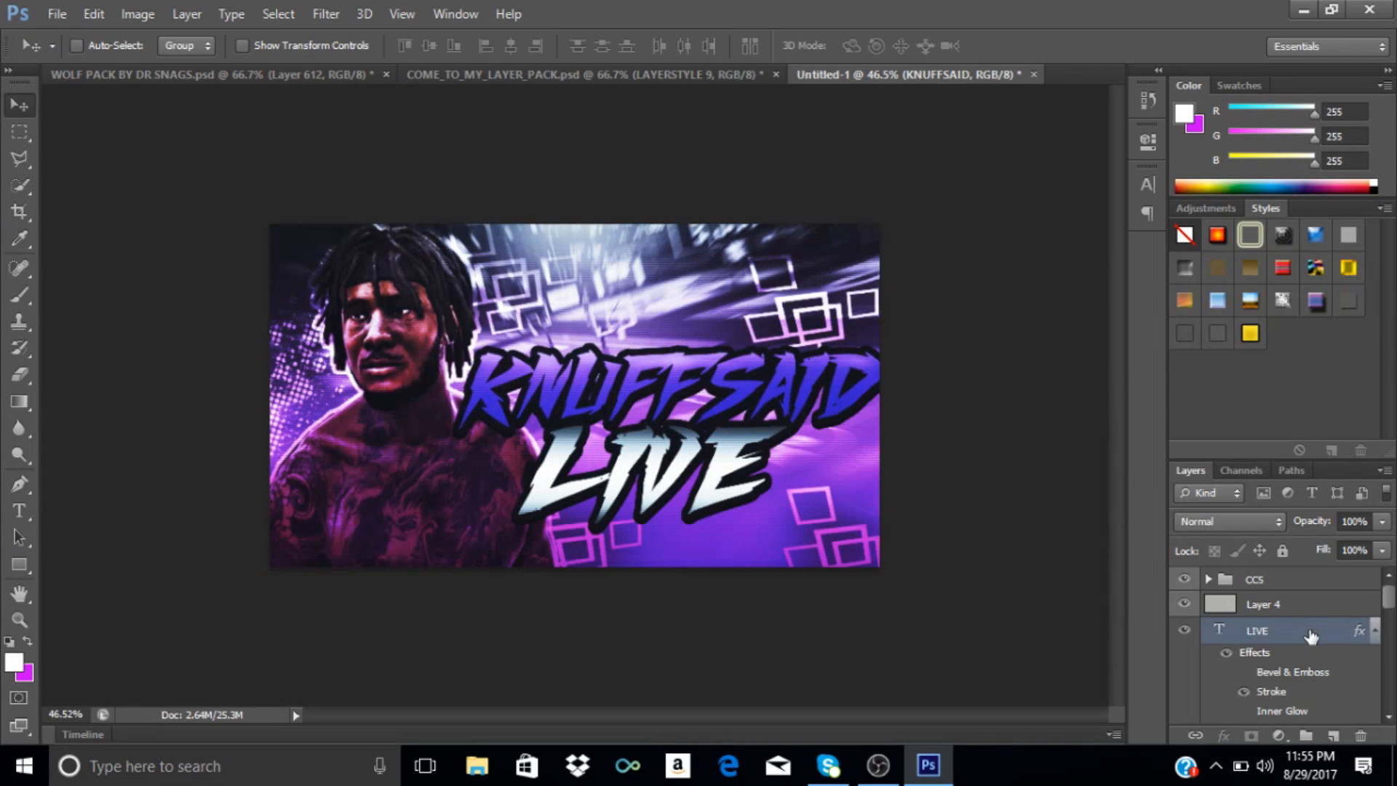
{"action": "key", "text": "ctrl+t"}
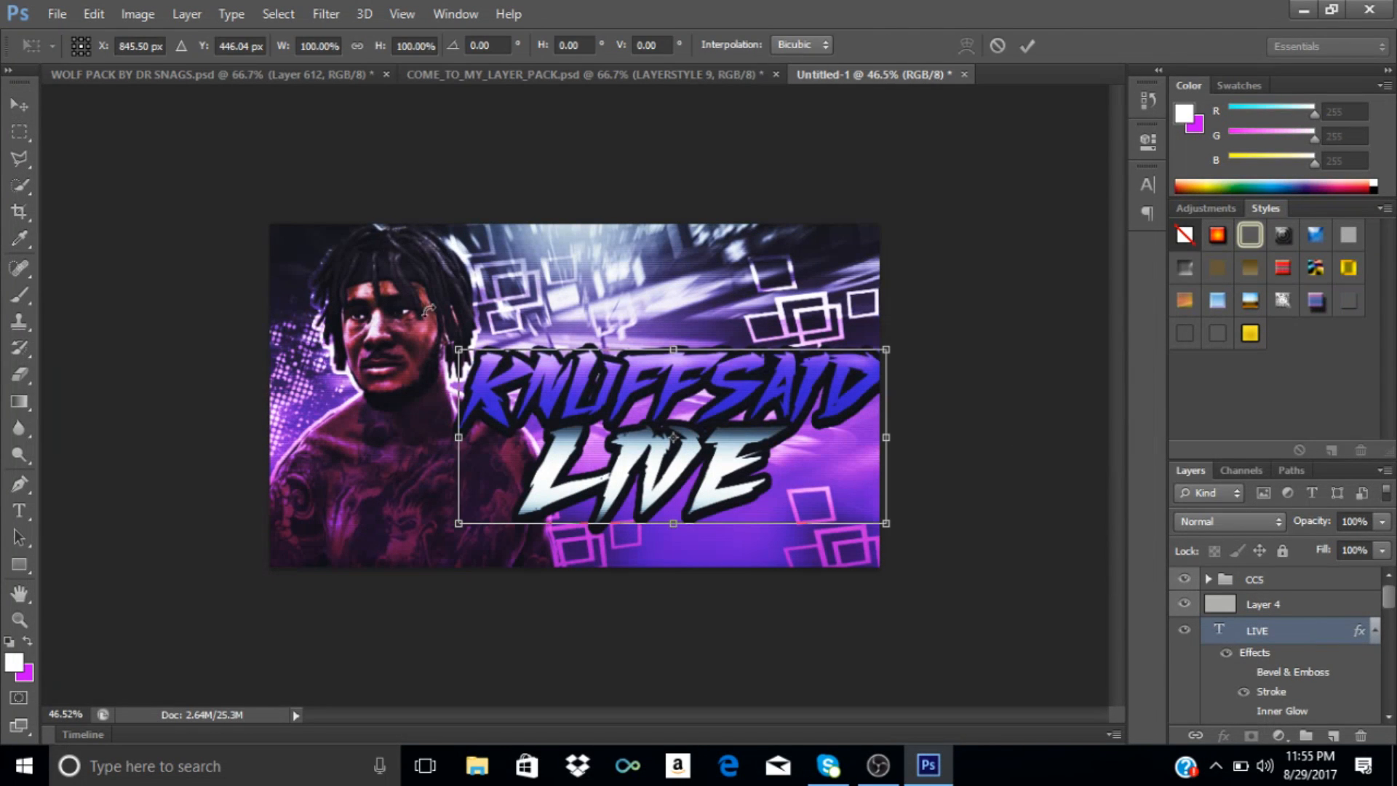
{"action": "left_click_drag", "start_coordinate": [454, 335], "coordinate": [458, 300]}
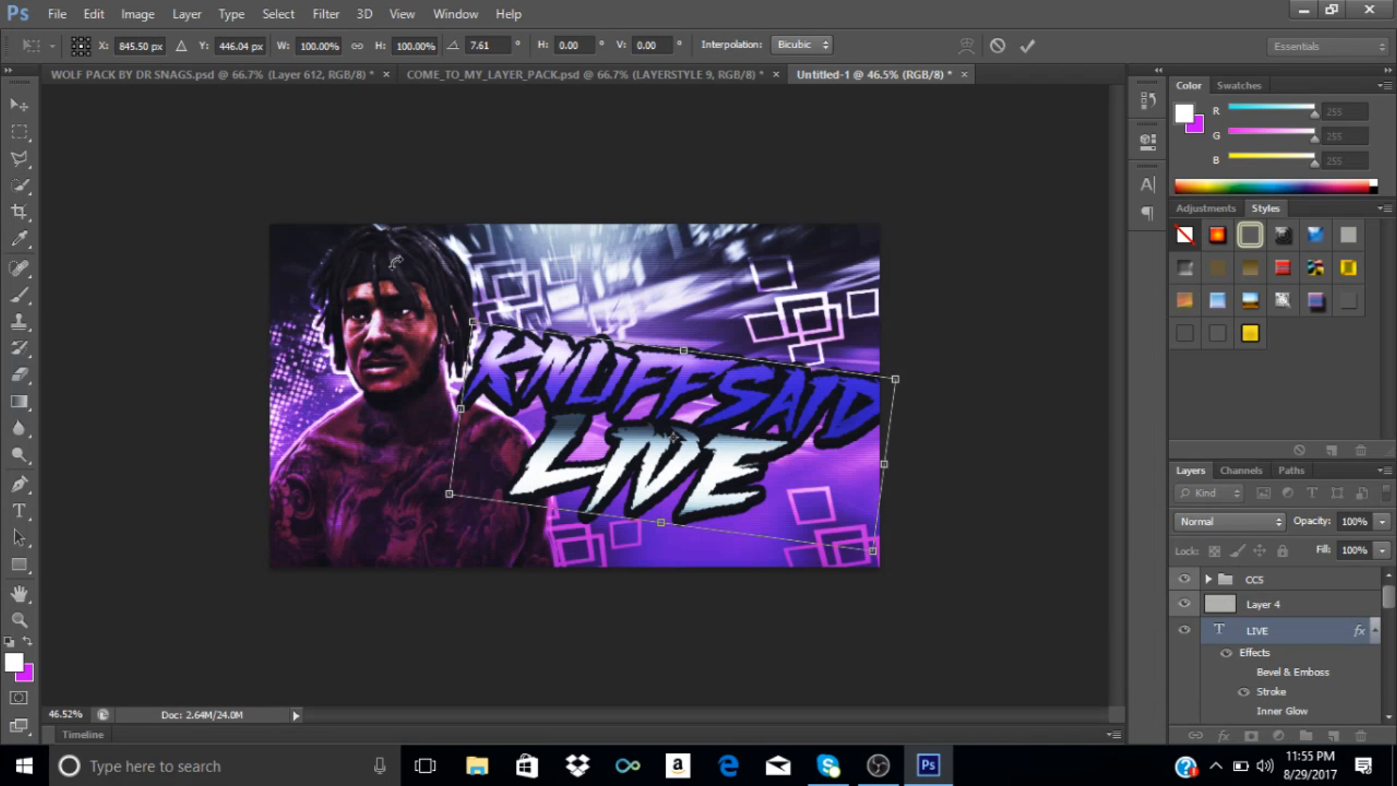
{"action": "left_click_drag", "start_coordinate": [707, 409], "coordinate": [706, 422]}
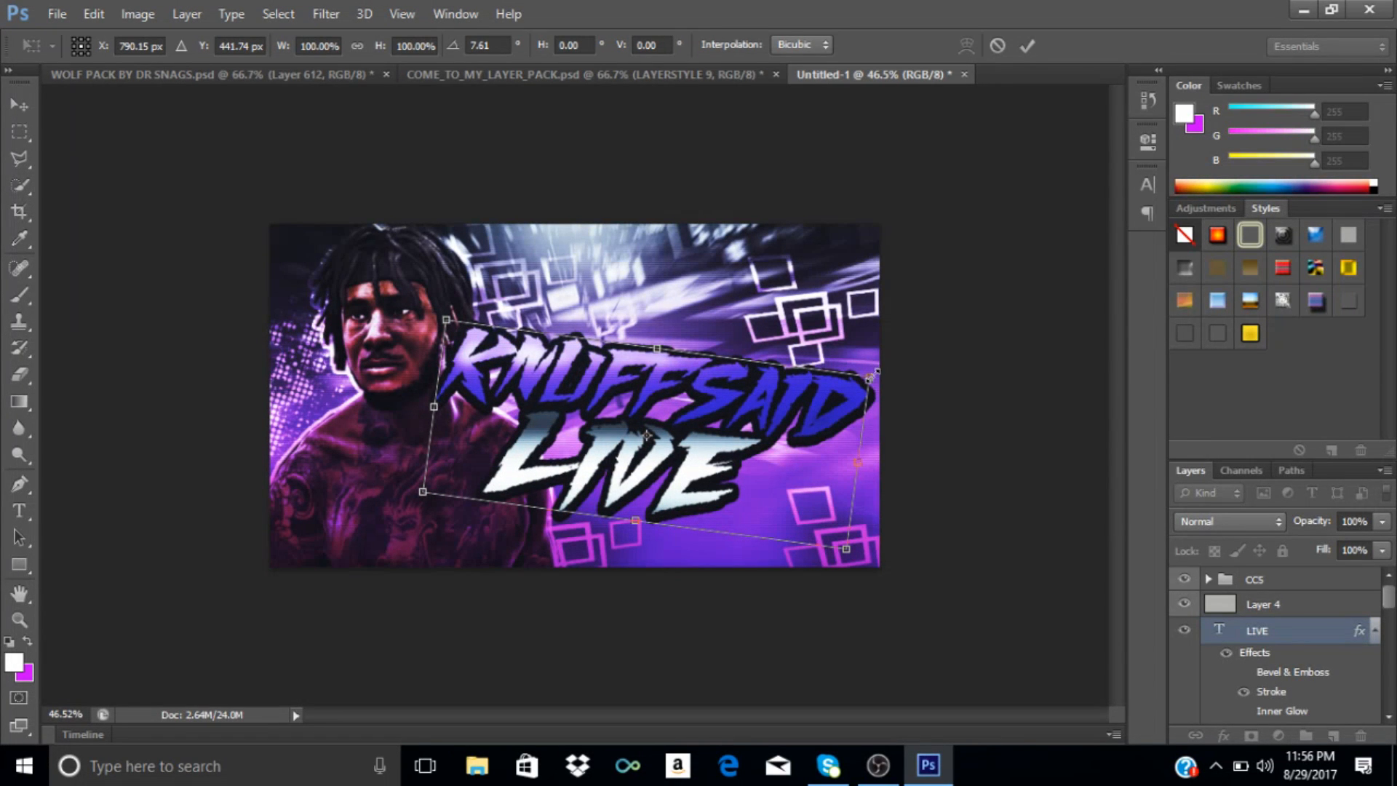
{"action": "left_click_drag", "start_coordinate": [886, 370], "coordinate": [895, 366]}
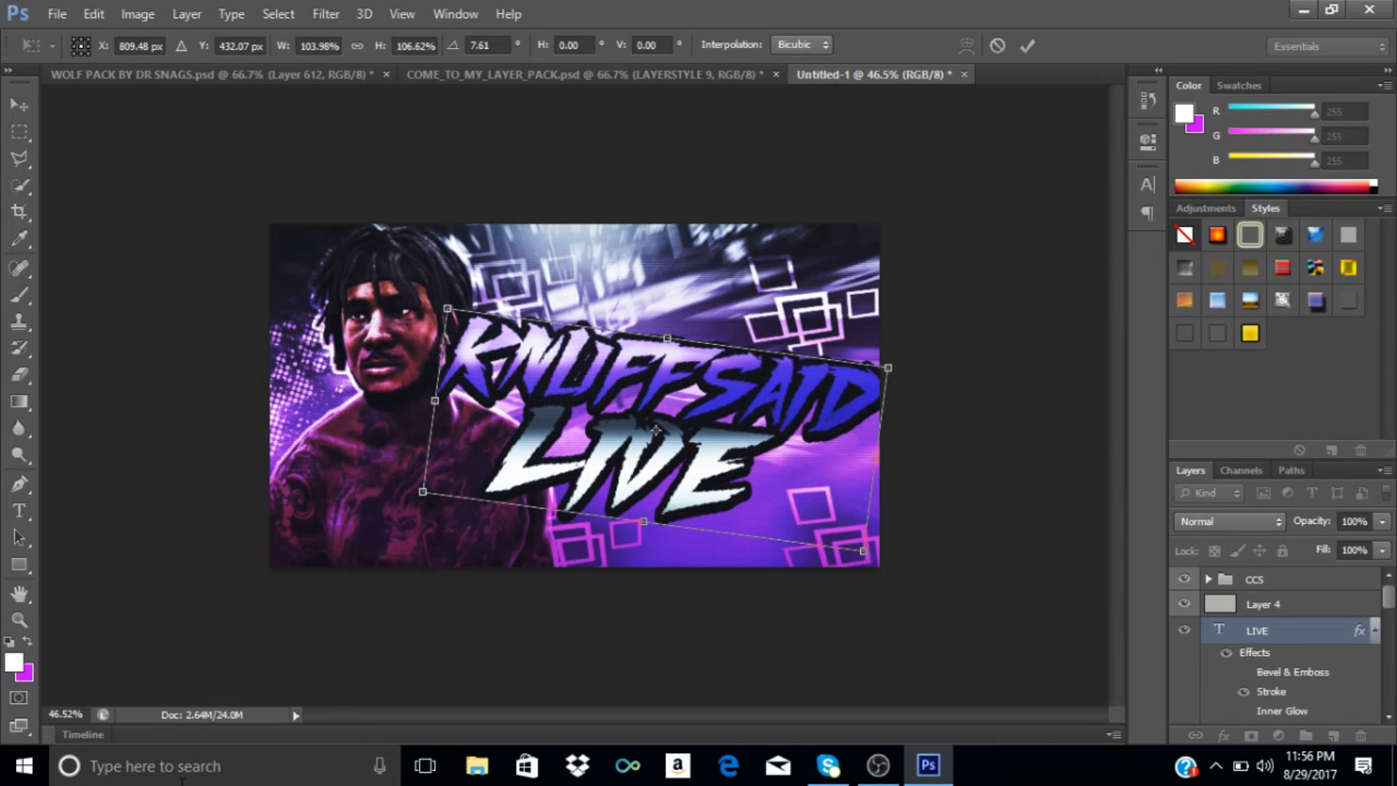
{"action": "left_click", "coordinate": [1027, 46]}
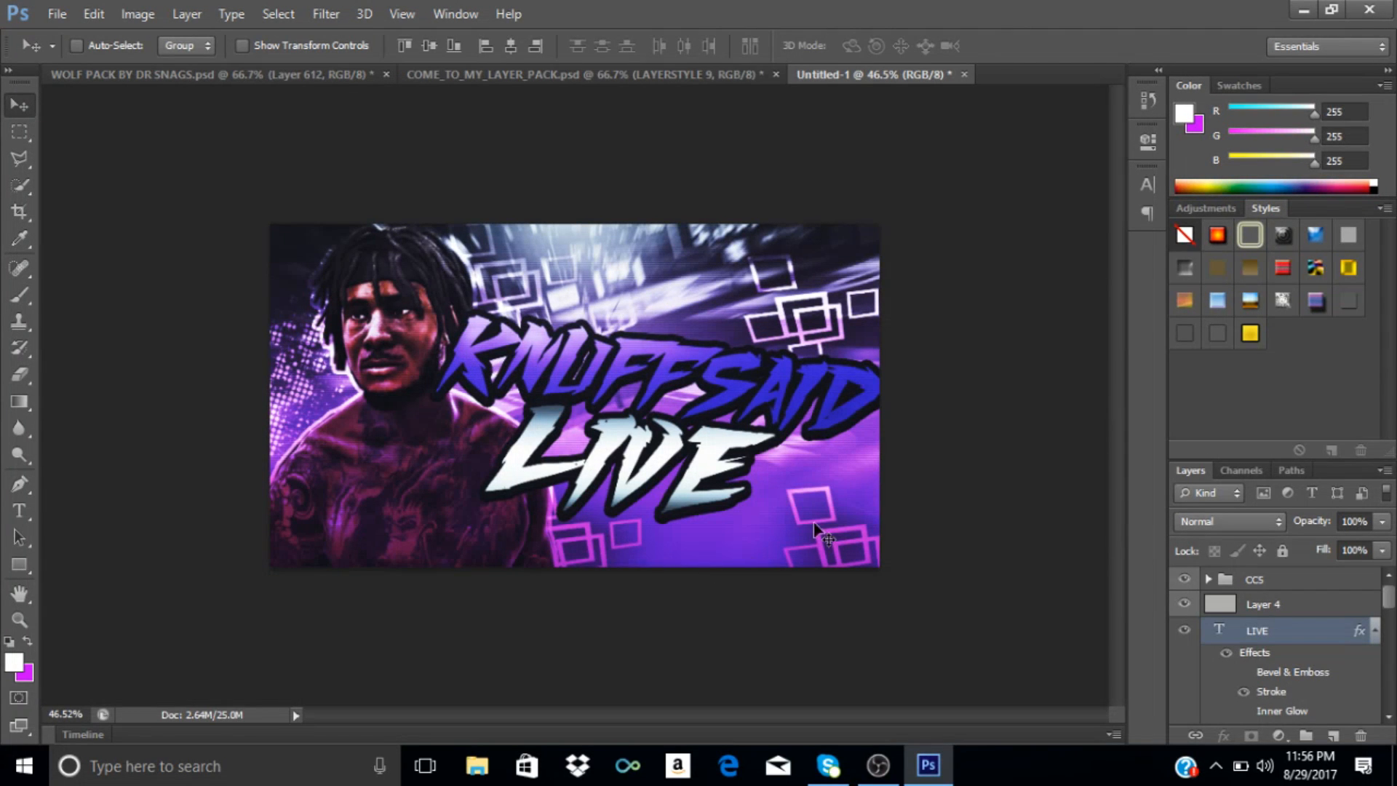
Rasterize the layer styles of the LIVE and KNUFFSAID layers and merge both into one layer.
{"action": "right_click", "coordinate": [1321, 633]}
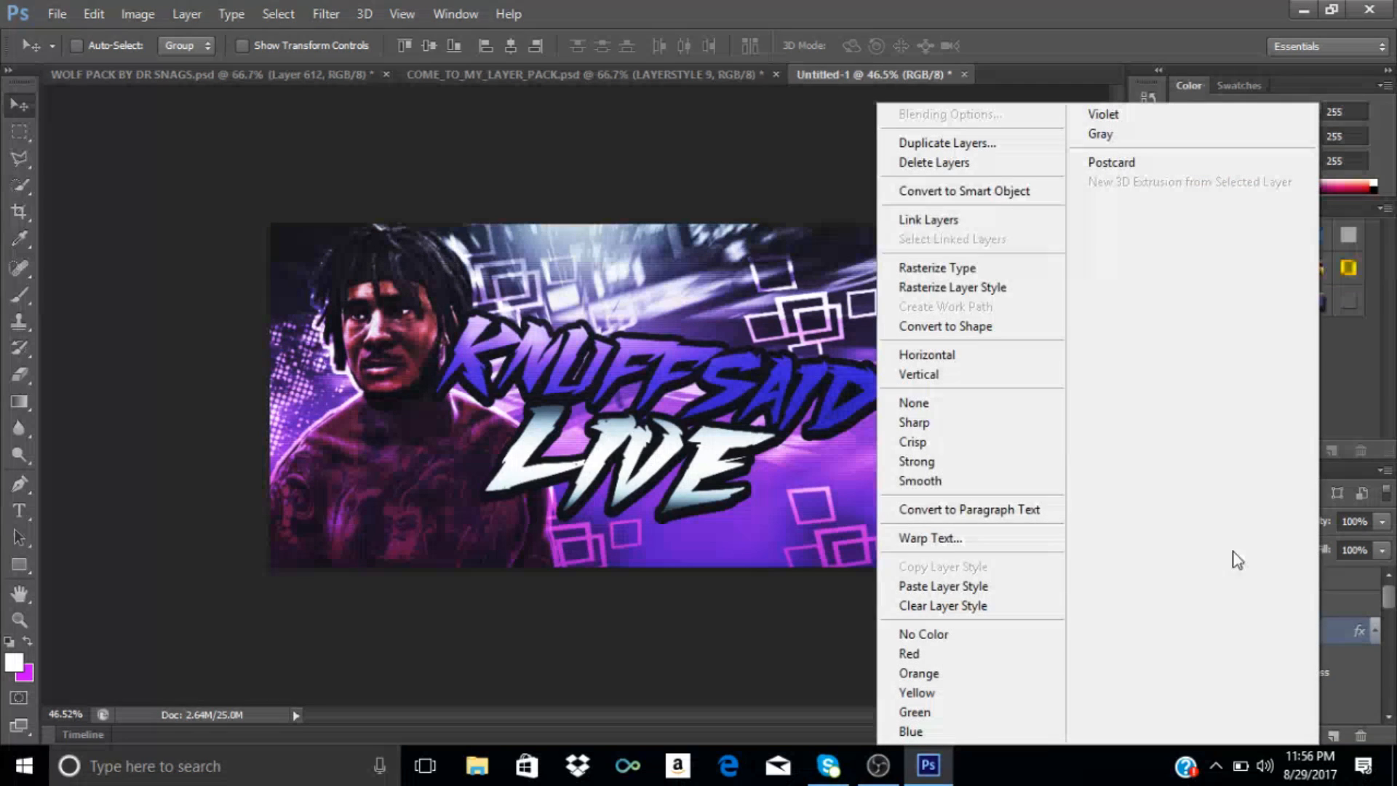
{"action": "left_click", "coordinate": [1012, 289]}
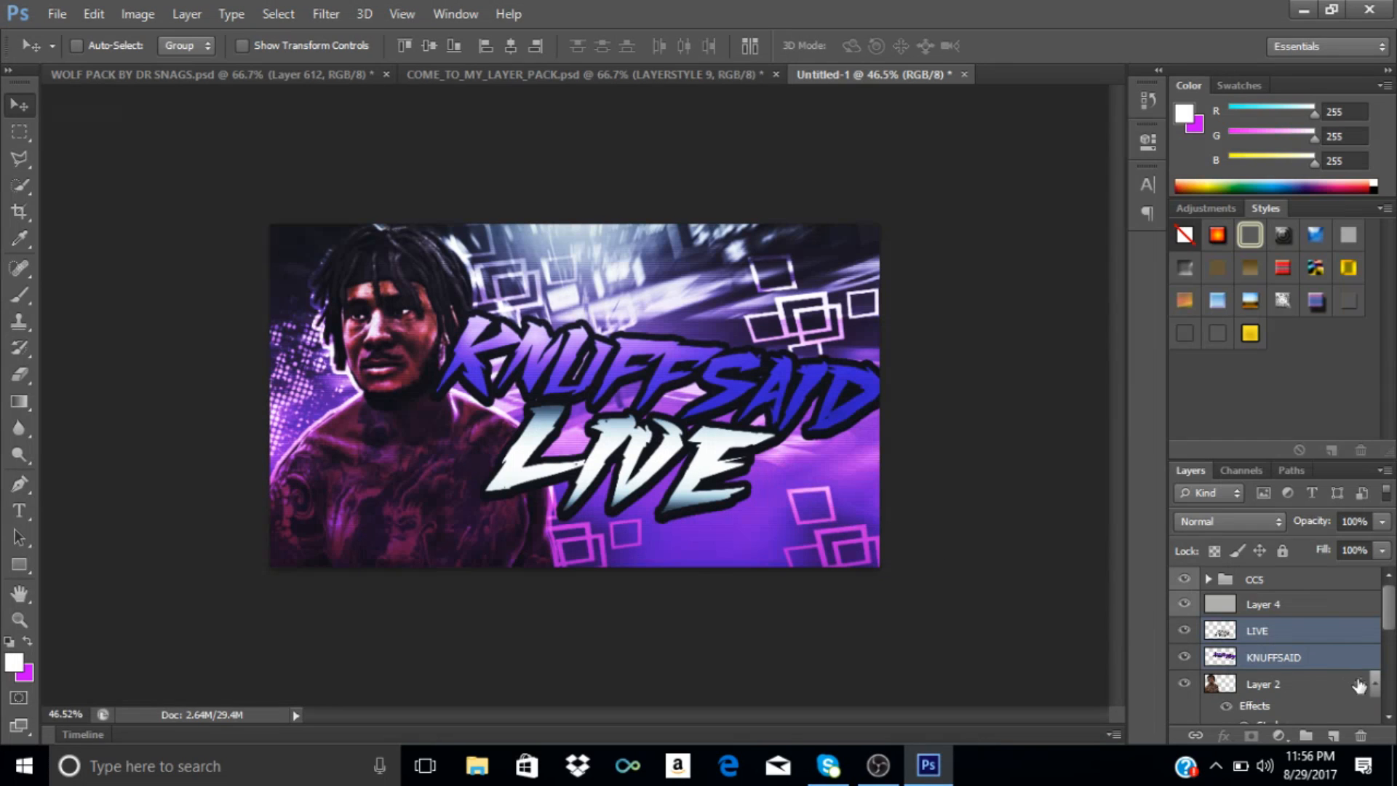
{"action": "right_click", "coordinate": [1338, 640]}
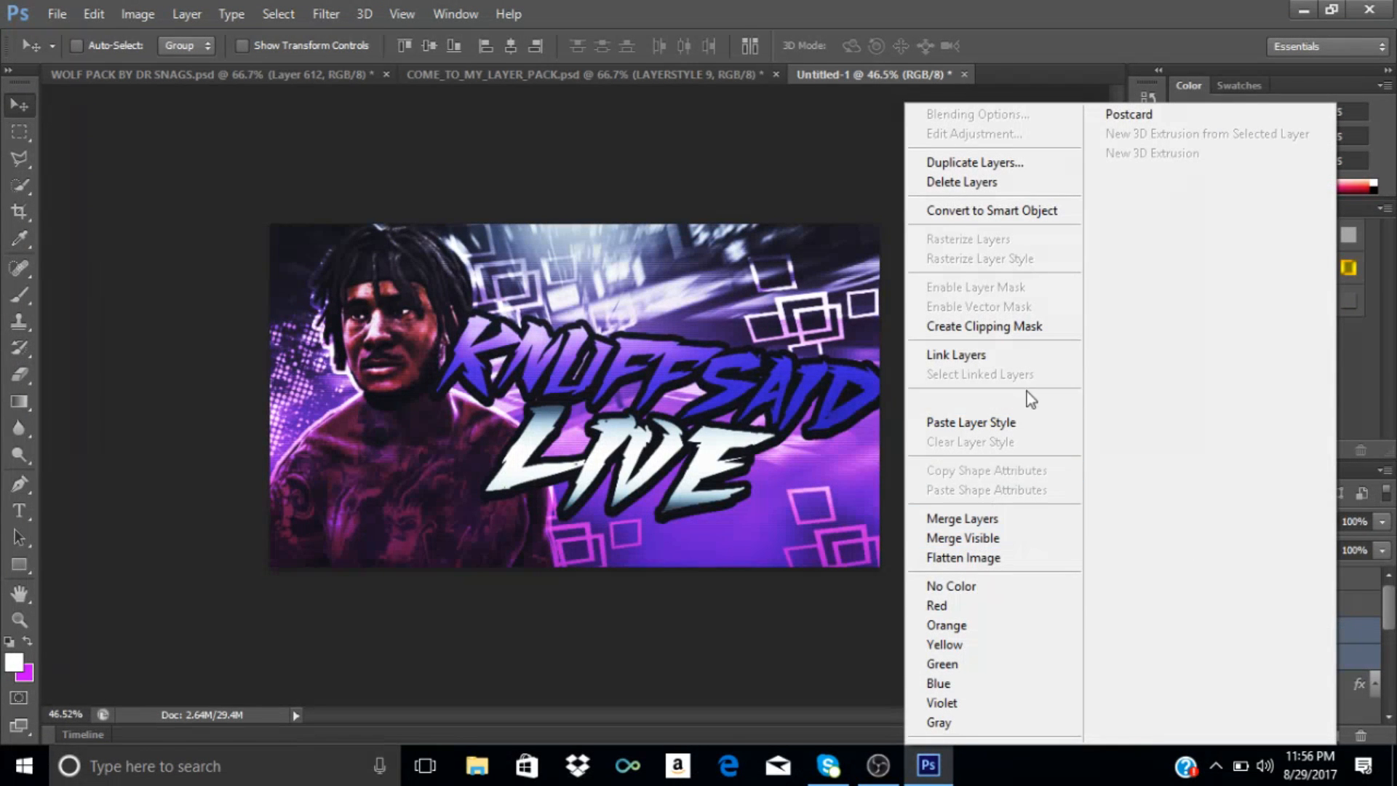
{"action": "left_click", "coordinate": [1026, 520]}
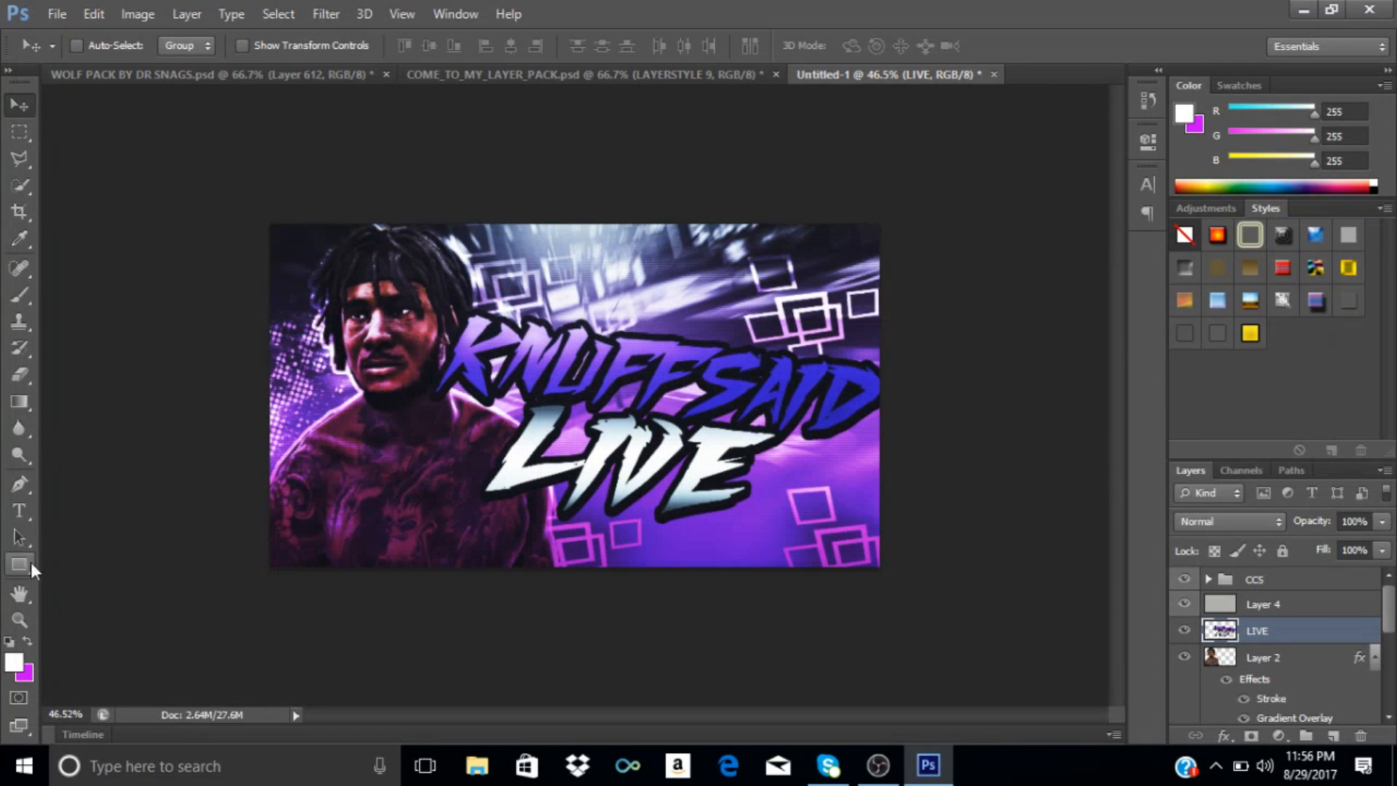
Draw a black rectangle about 358 by 298 px behind the KNUFFSAID LIVE text, above Layer 2.
{"action": "left_click", "coordinate": [14, 662]}
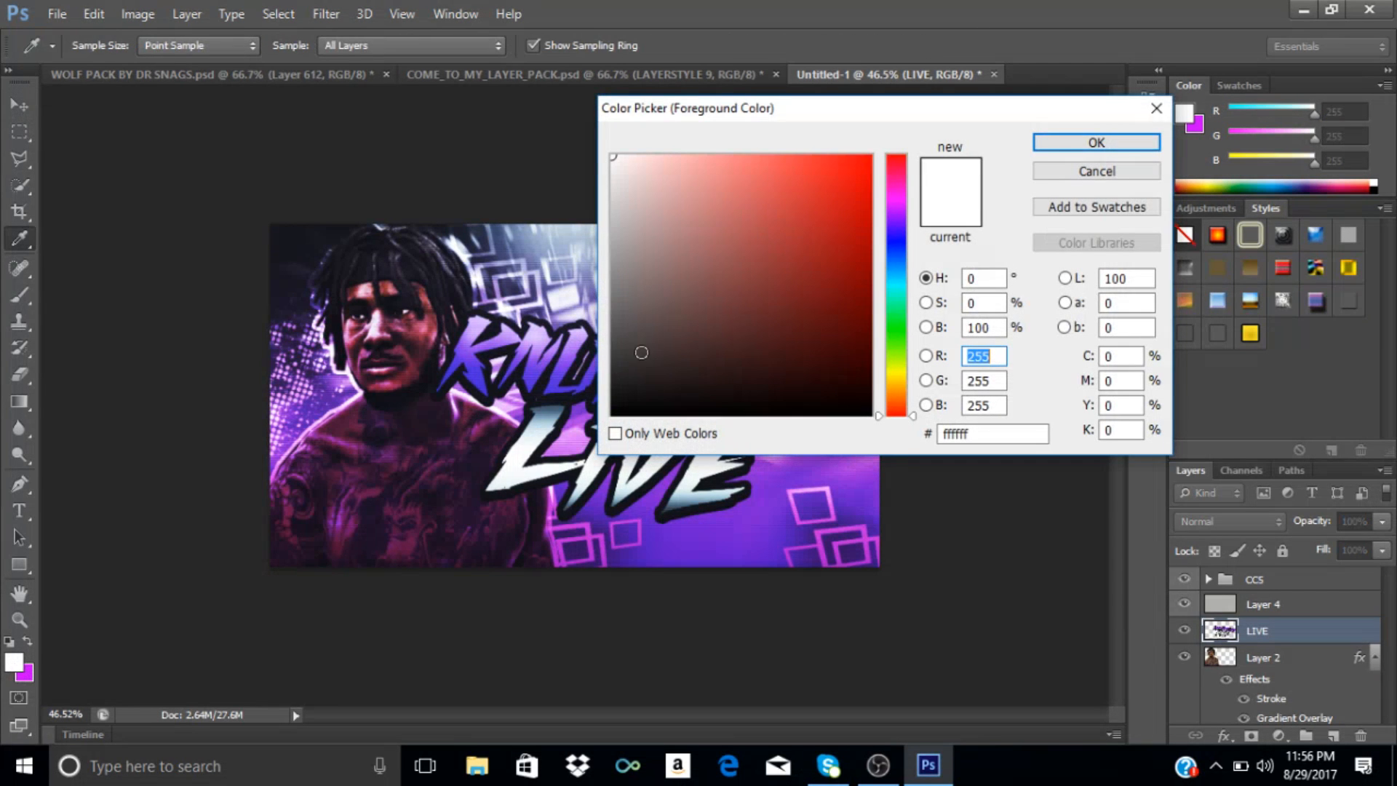
{"action": "left_click_drag", "start_coordinate": [662, 339], "coordinate": [560, 458]}
{"action": "left_click", "coordinate": [1076, 146]}
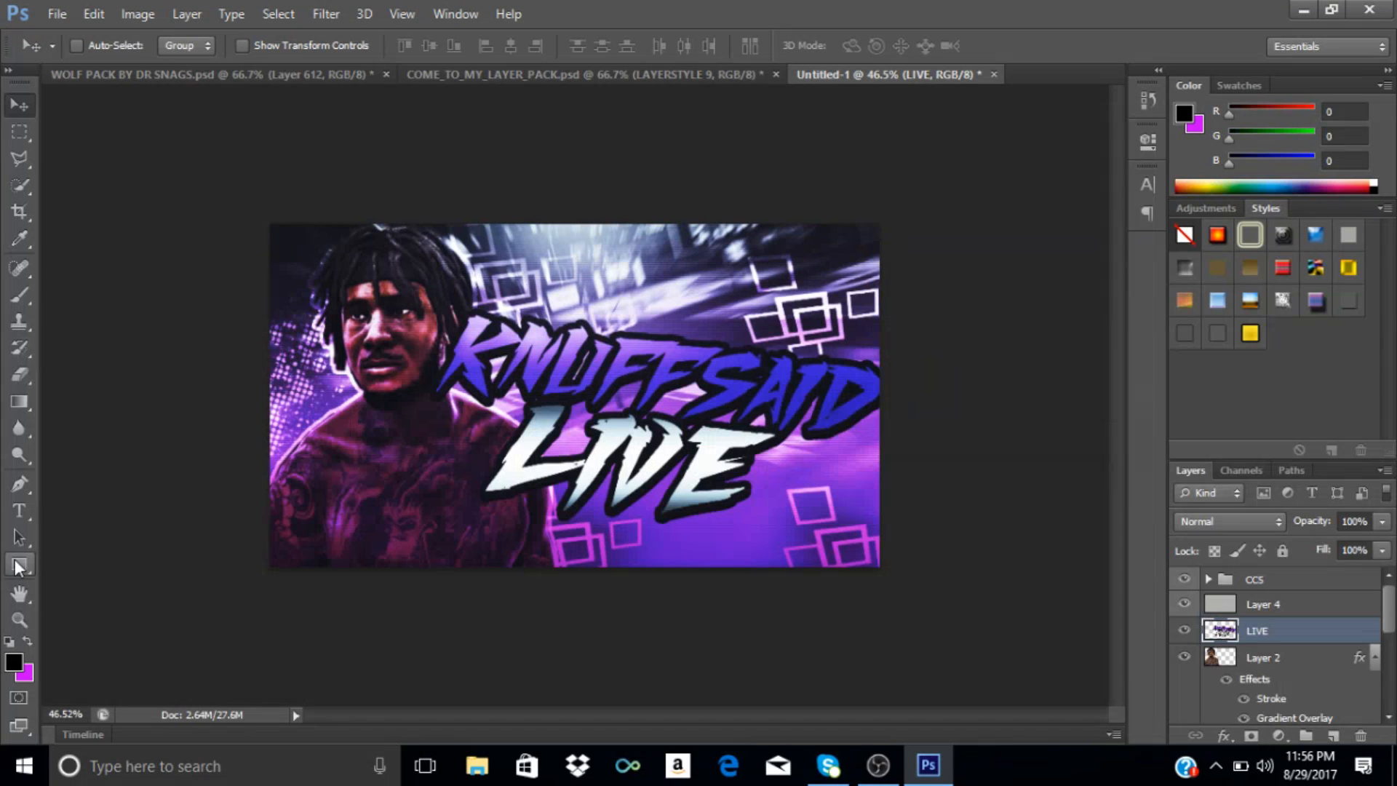
{"action": "left_click", "coordinate": [19, 566]}
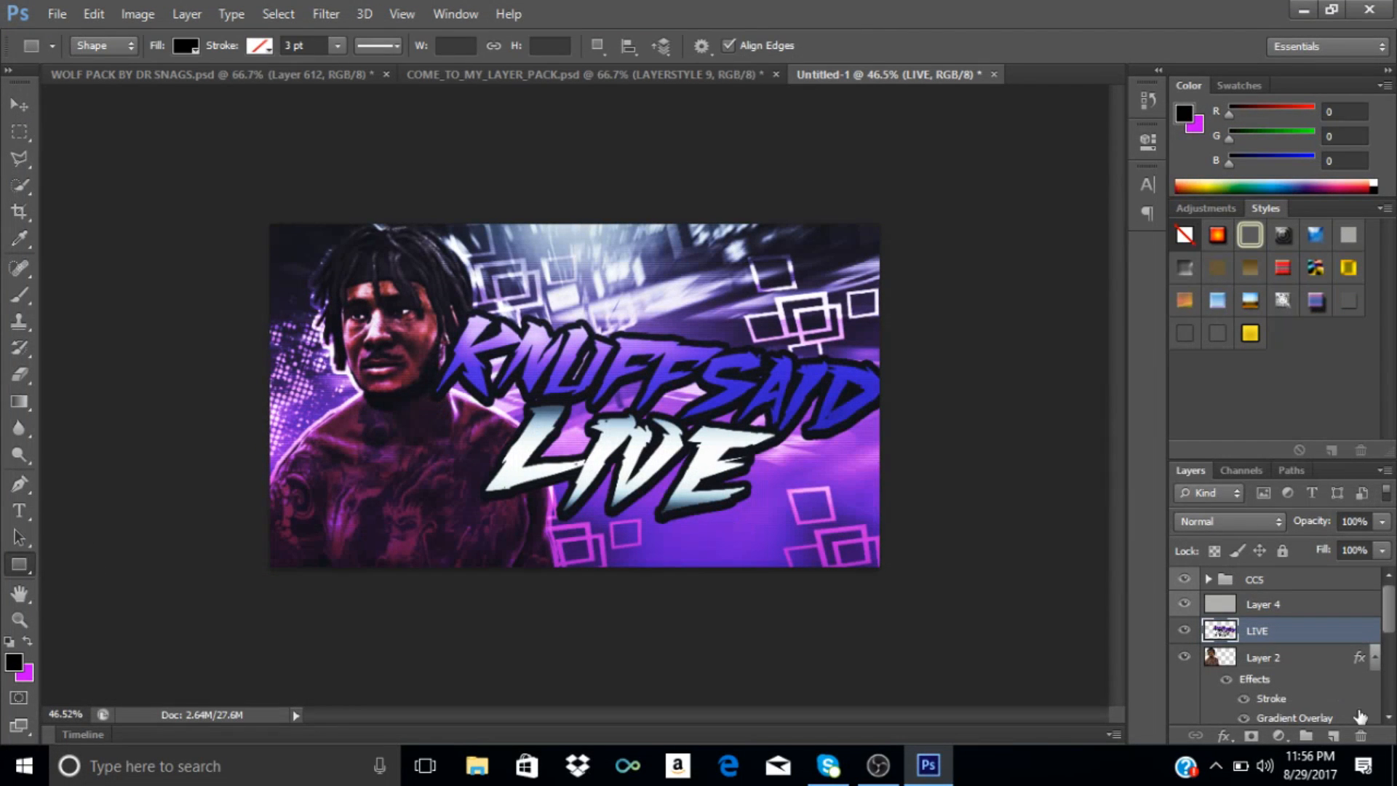
{"action": "left_click", "coordinate": [1318, 662]}
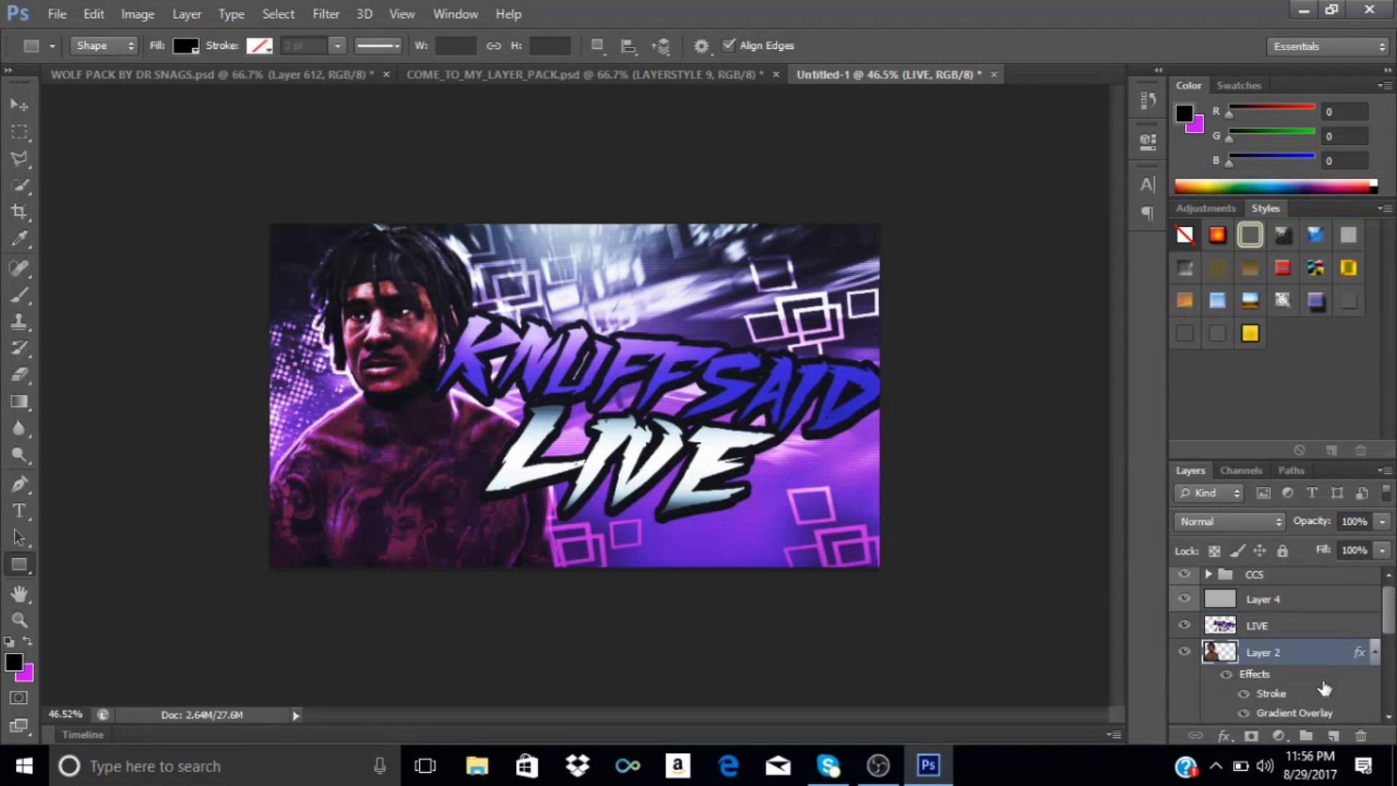
{"action": "left_click", "coordinate": [1335, 737]}
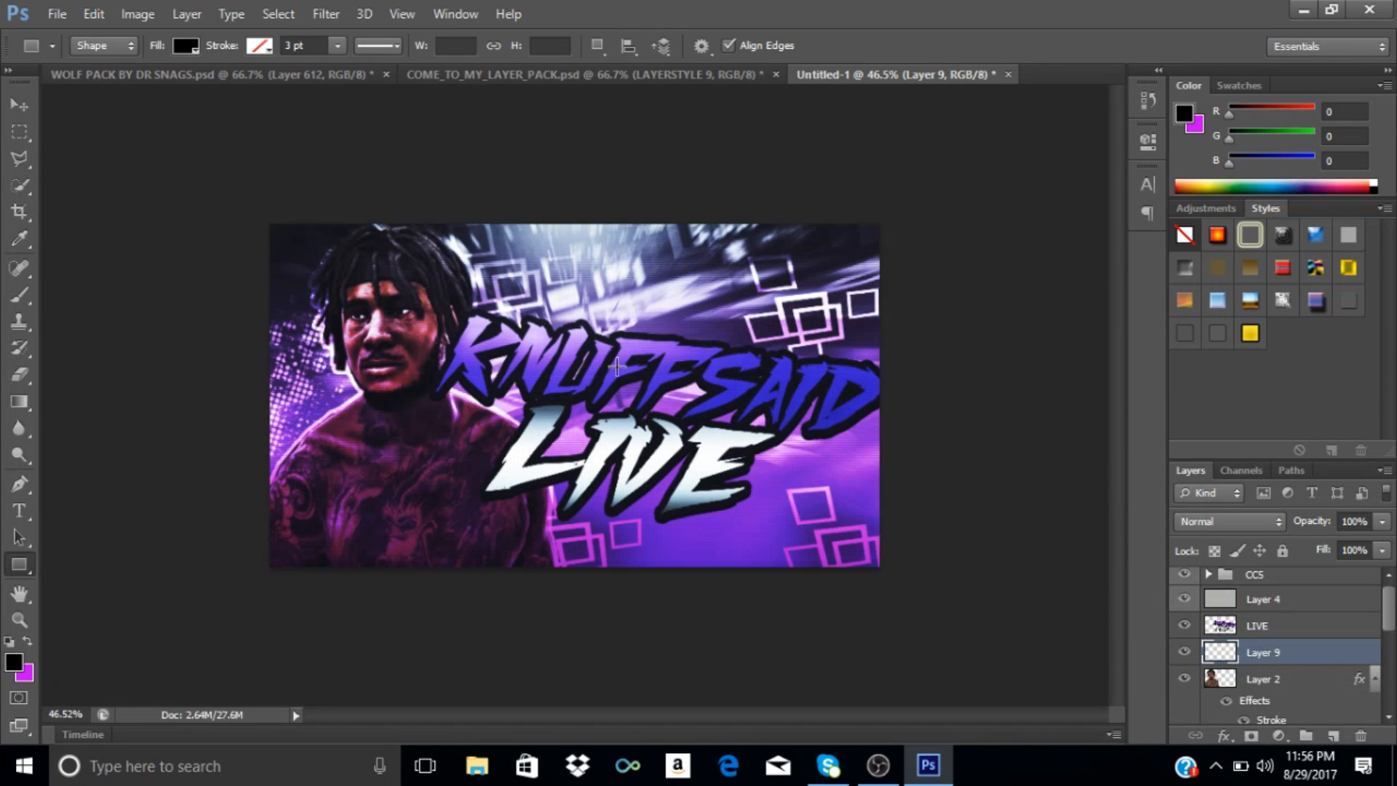
{"action": "left_click_drag", "start_coordinate": [558, 354], "coordinate": [723, 495]}
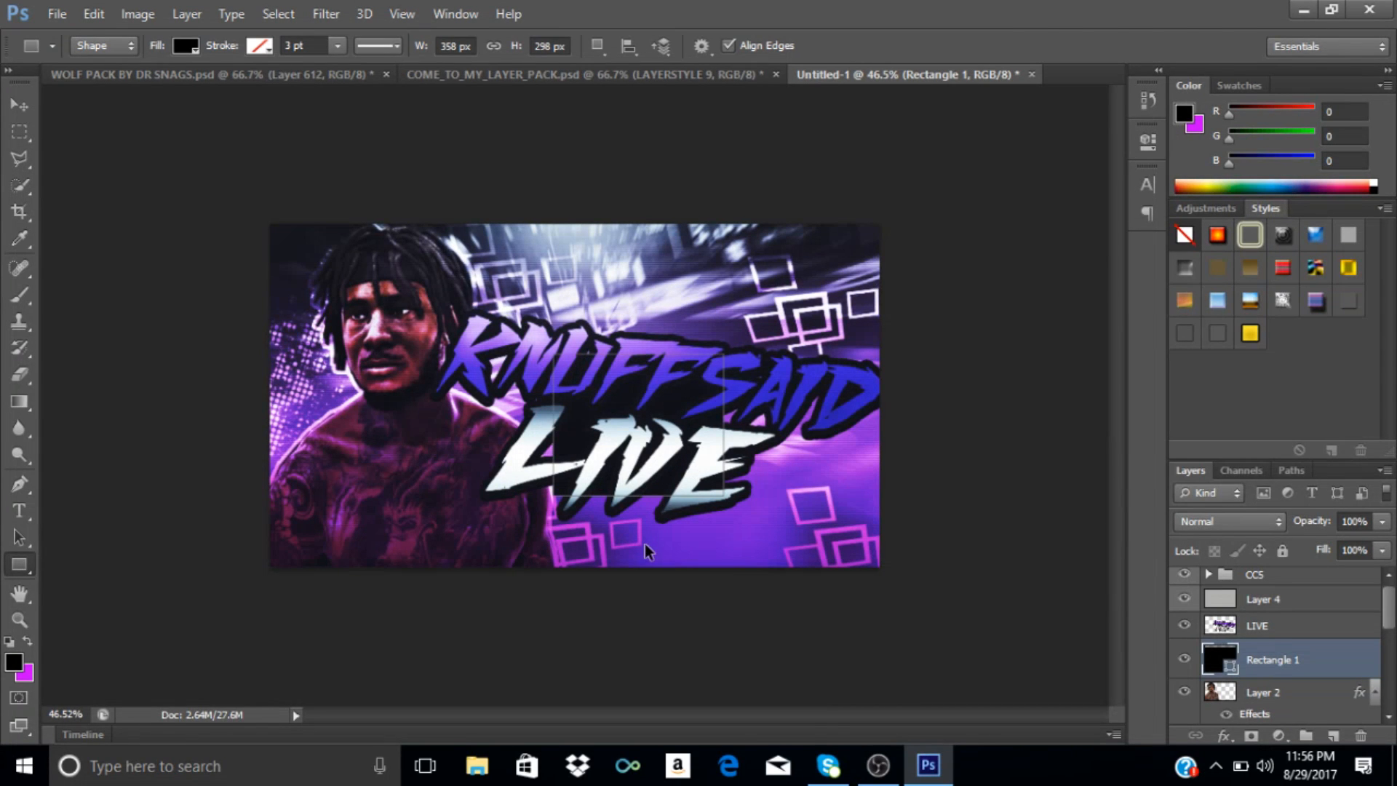
Transform the black rectangle behind the middle of the text, rotating it 5.98° and scaling to about 104% width and 94% height.
{"action": "key", "text": "ctrl+t"}
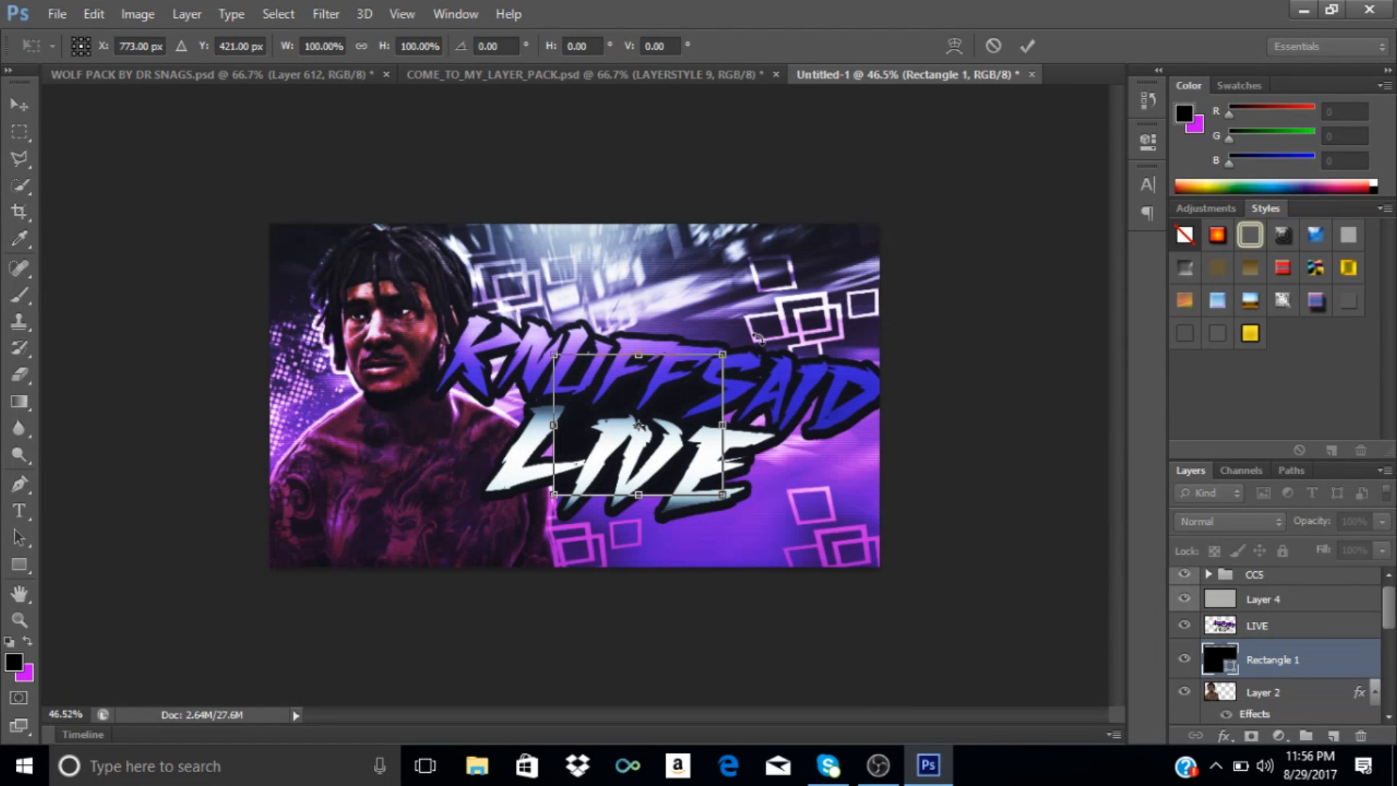
{"action": "left_click_drag", "start_coordinate": [760, 336], "coordinate": [768, 373]}
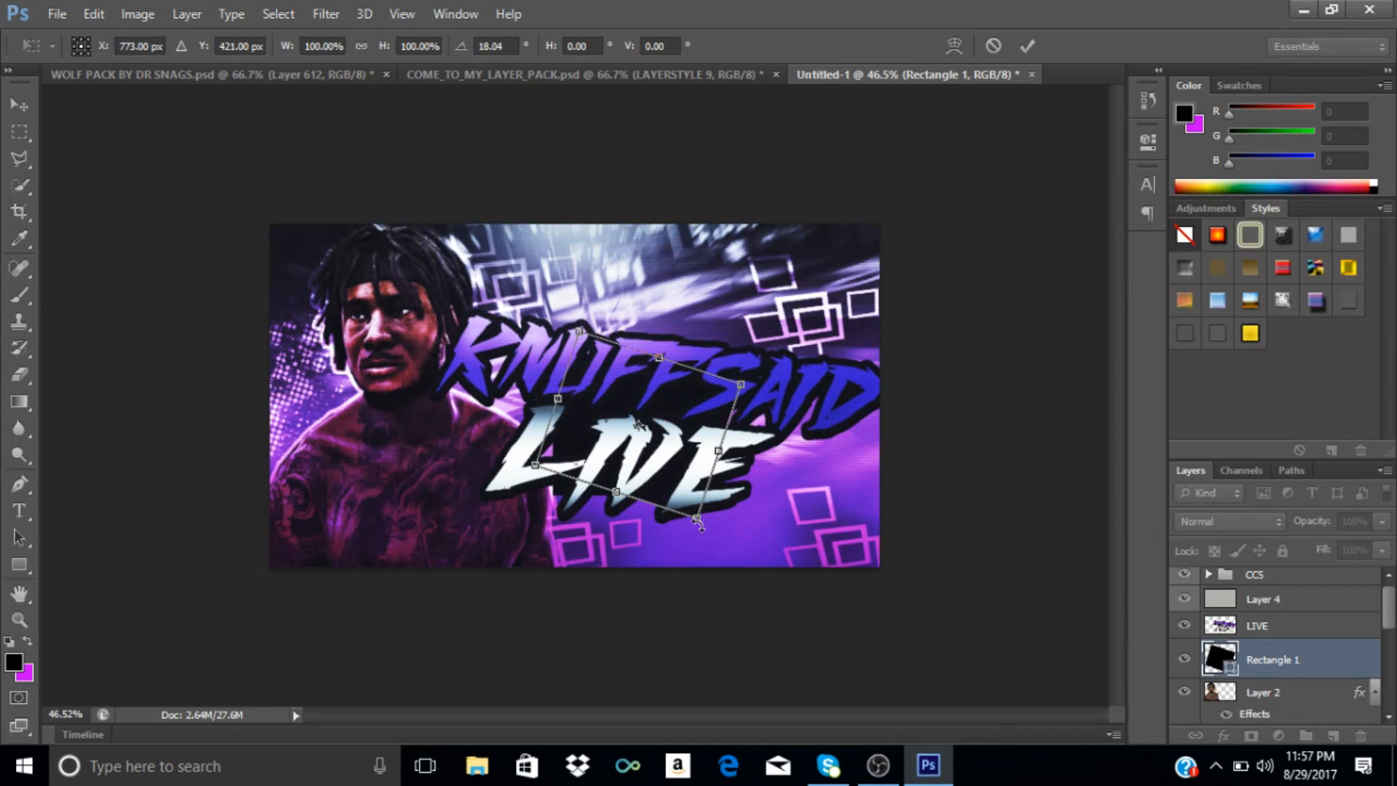
{"action": "left_click_drag", "start_coordinate": [692, 512], "coordinate": [684, 501]}
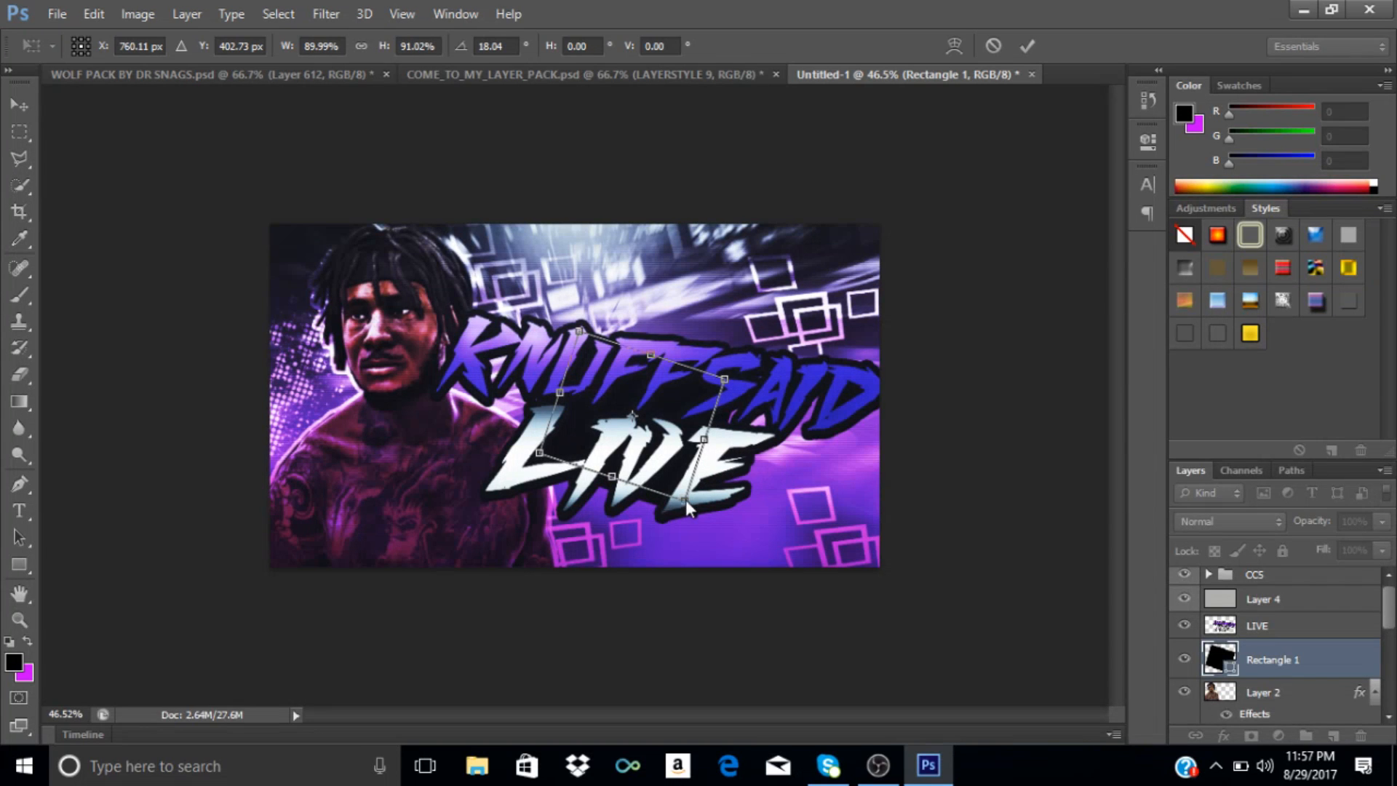
{"action": "left_click_drag", "start_coordinate": [610, 445], "coordinate": [604, 466]}
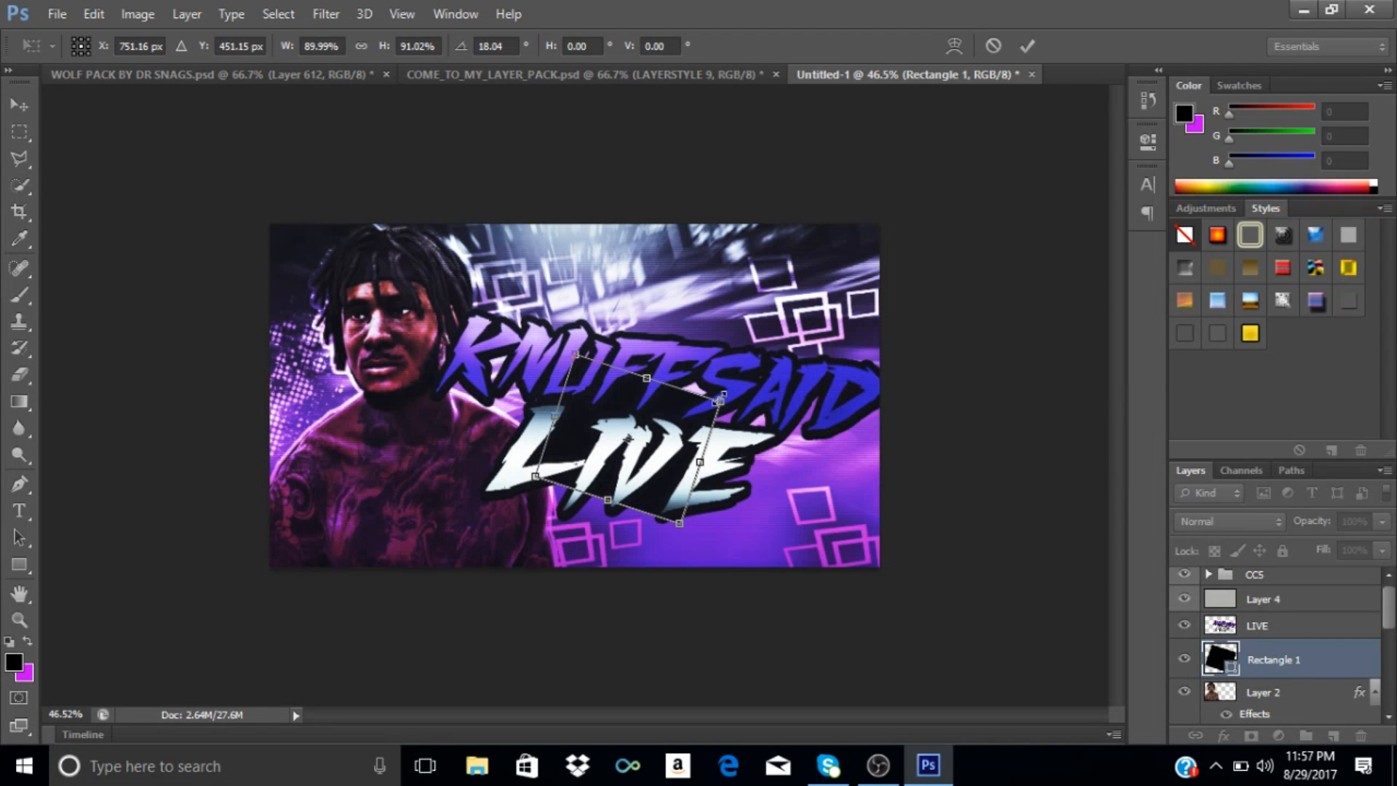
{"action": "left_click_drag", "start_coordinate": [720, 401], "coordinate": [756, 379]}
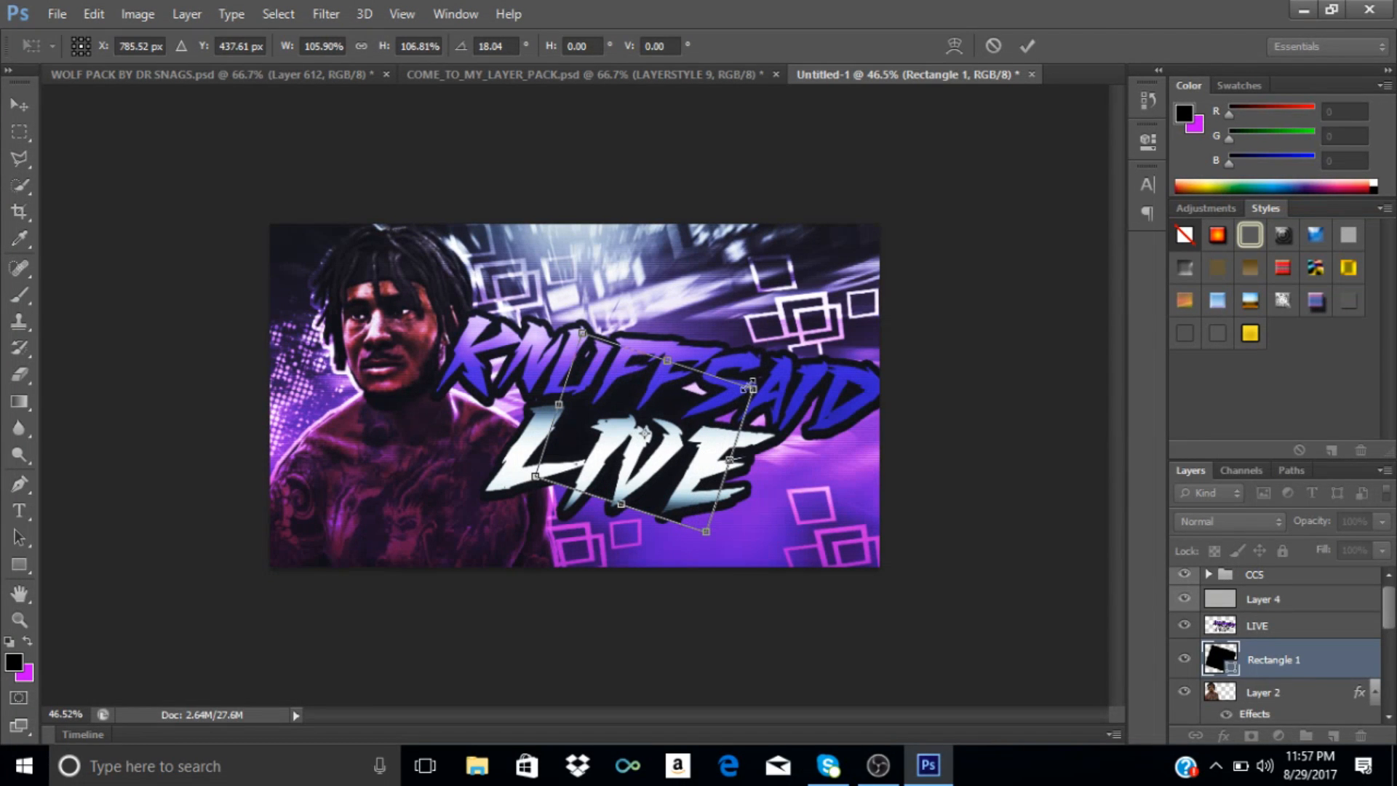
{"action": "left_click_drag", "start_coordinate": [705, 532], "coordinate": [697, 509]}
{"action": "left_click_drag", "start_coordinate": [766, 368], "coordinate": [744, 342]}
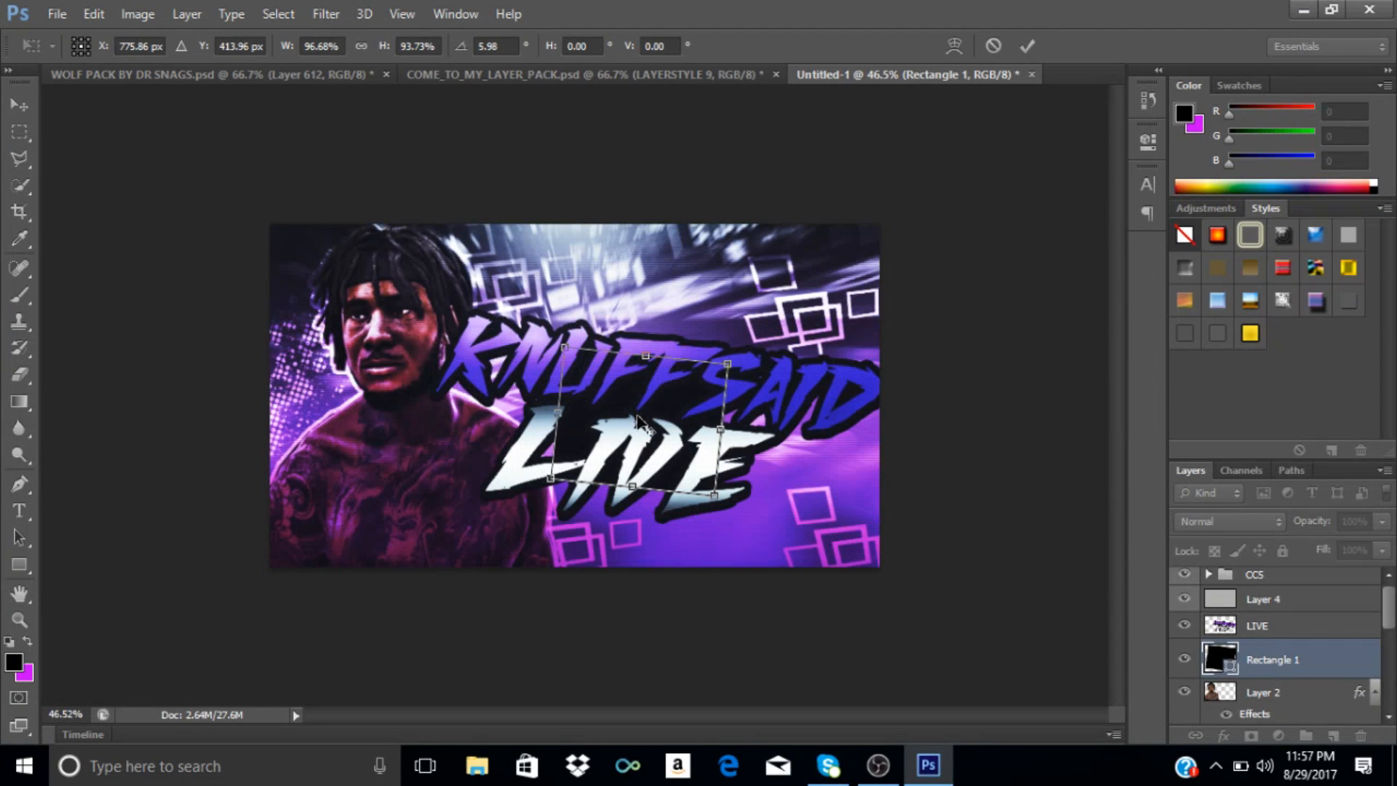
{"action": "left_click_drag", "start_coordinate": [641, 423], "coordinate": [628, 431]}
{"action": "left_click_drag", "start_coordinate": [556, 409], "coordinate": [544, 407]}
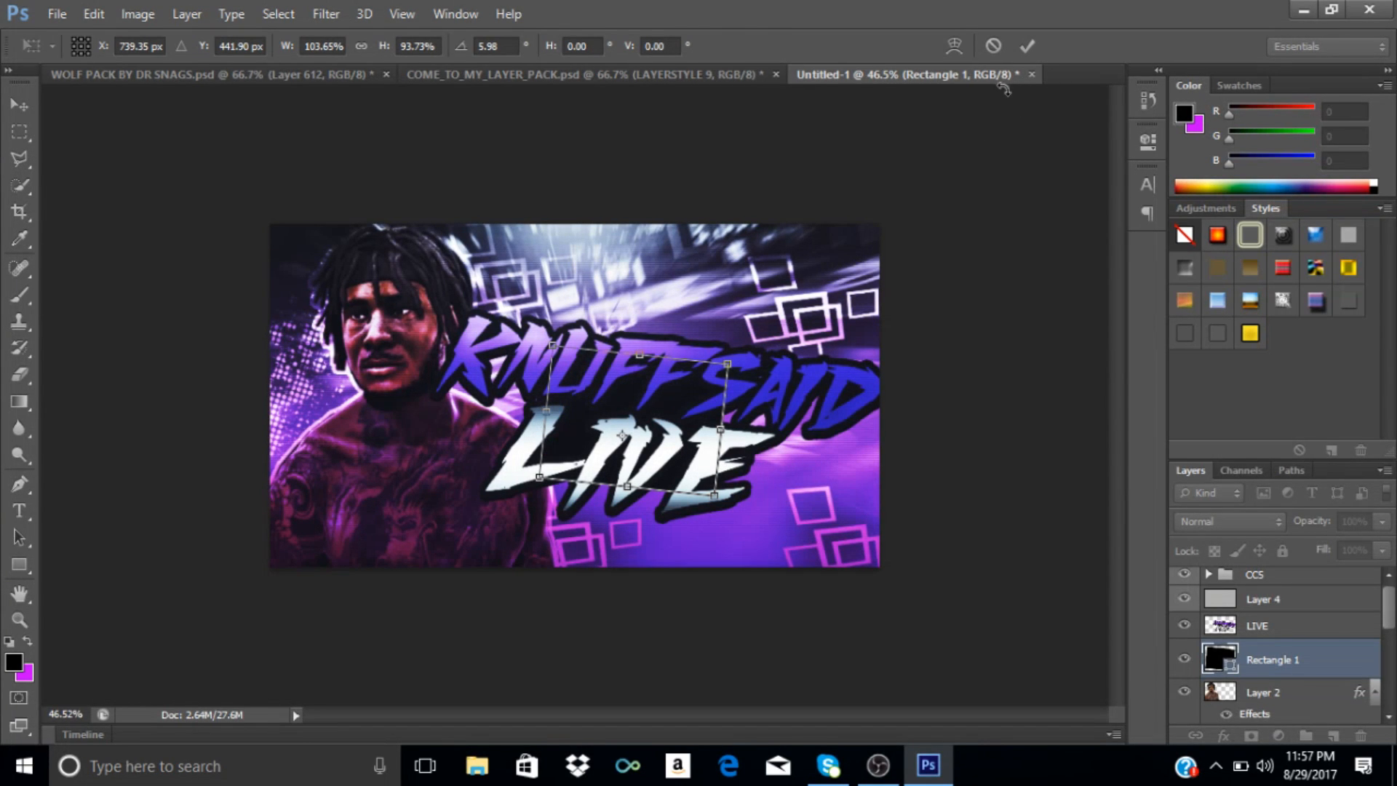
{"action": "left_click", "coordinate": [1028, 48]}
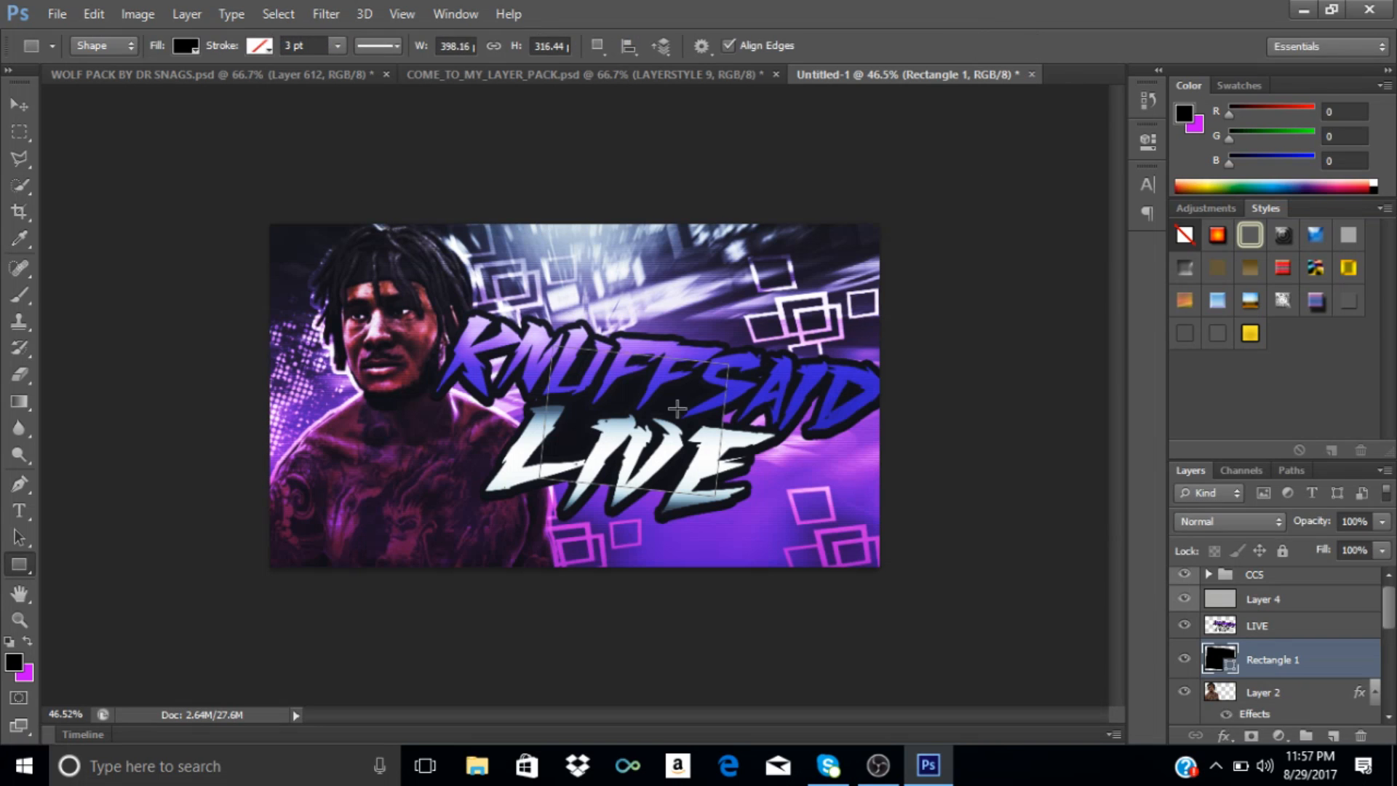
Duplicate the Rectangle 1 layer and move the copy behind the SAID part of the text.
{"action": "left_click", "coordinate": [1287, 628]}
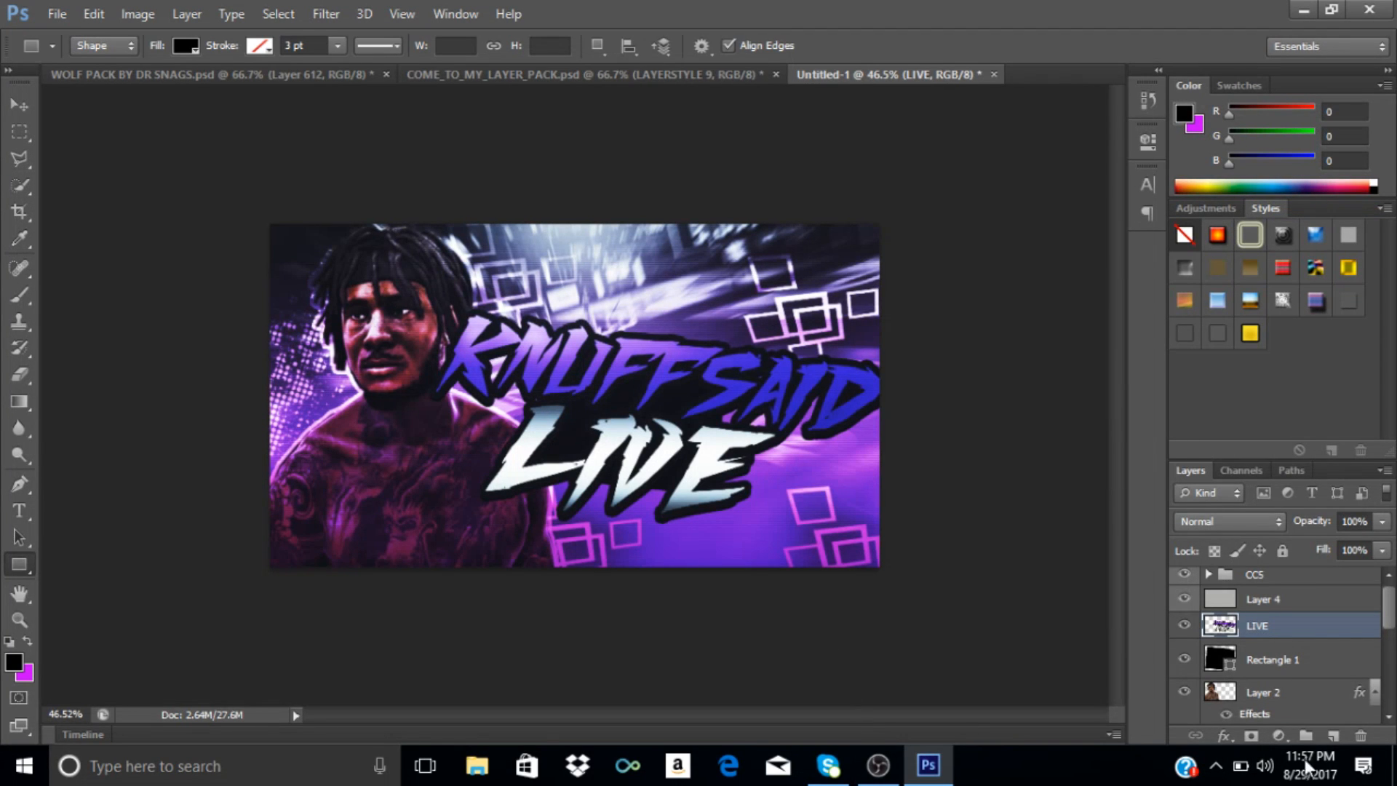
{"action": "left_click", "coordinate": [1317, 661]}
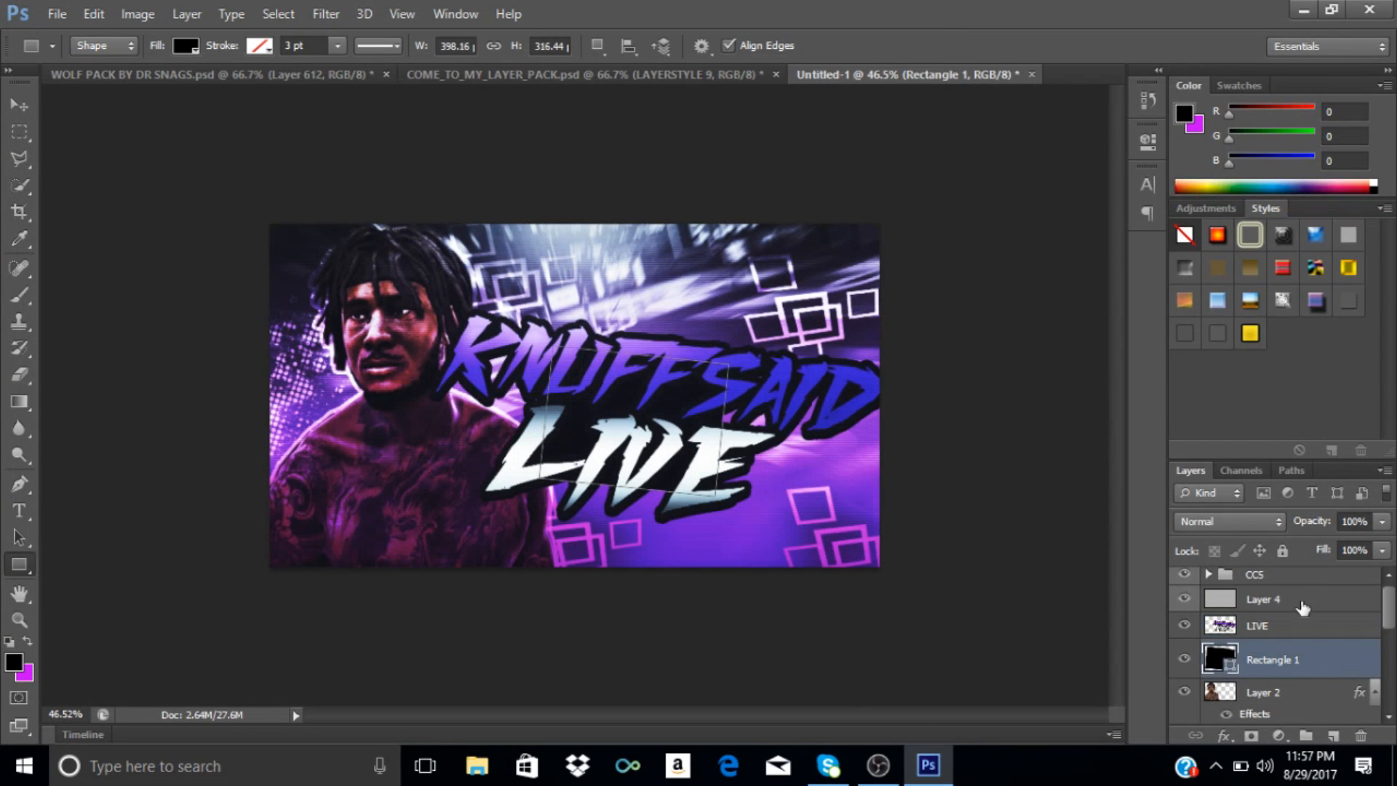
{"action": "key", "text": "ctrl+j"}
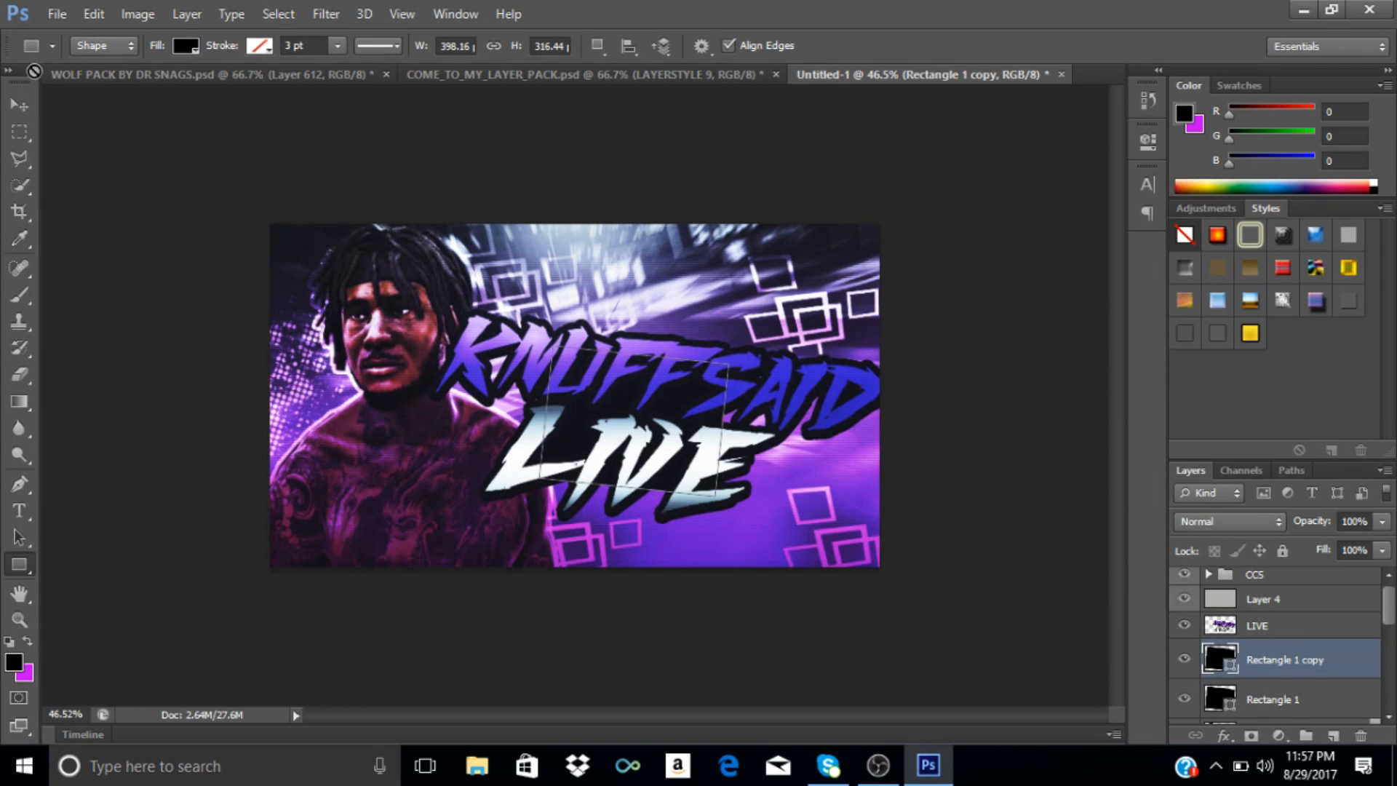
{"action": "left_click", "coordinate": [20, 105]}
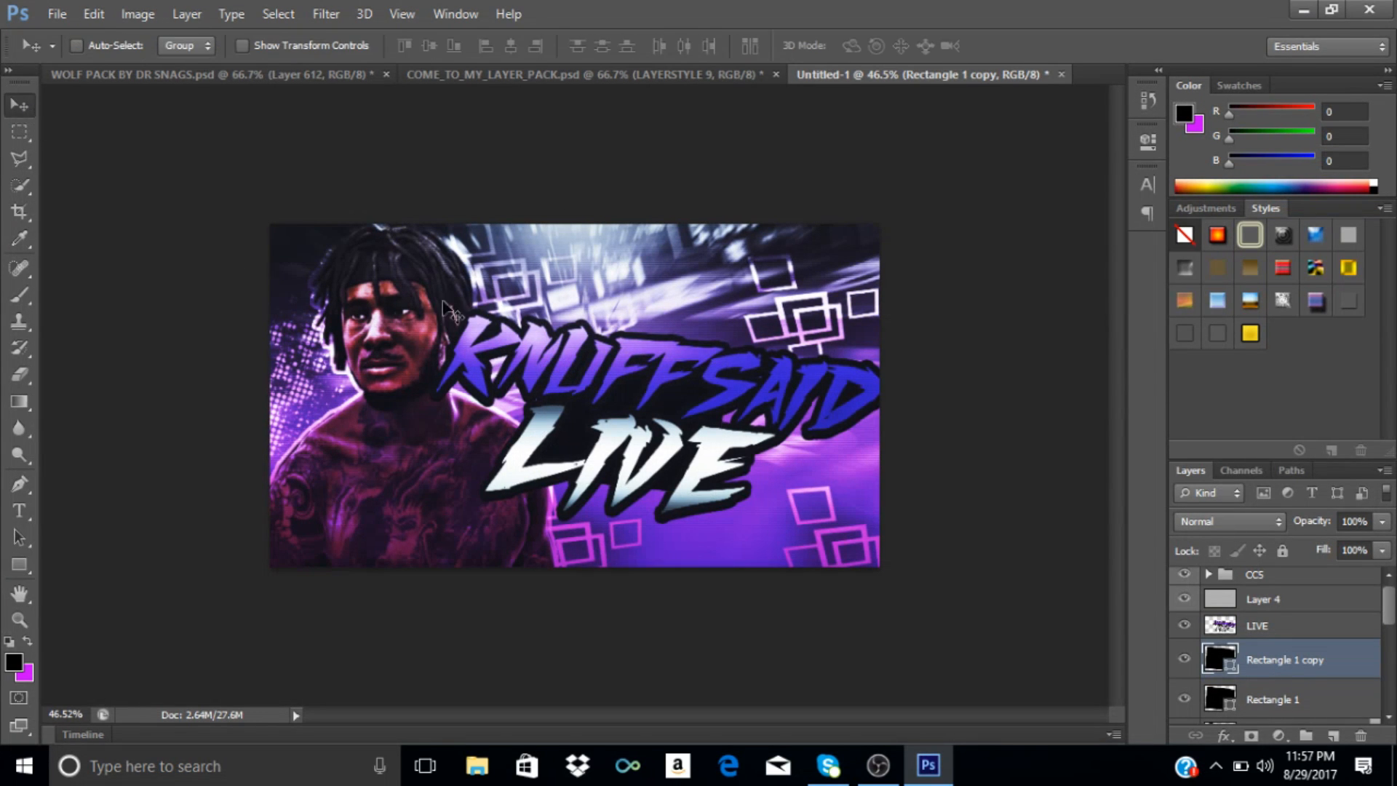
{"action": "left_click_drag", "start_coordinate": [684, 421], "coordinate": [824, 398]}
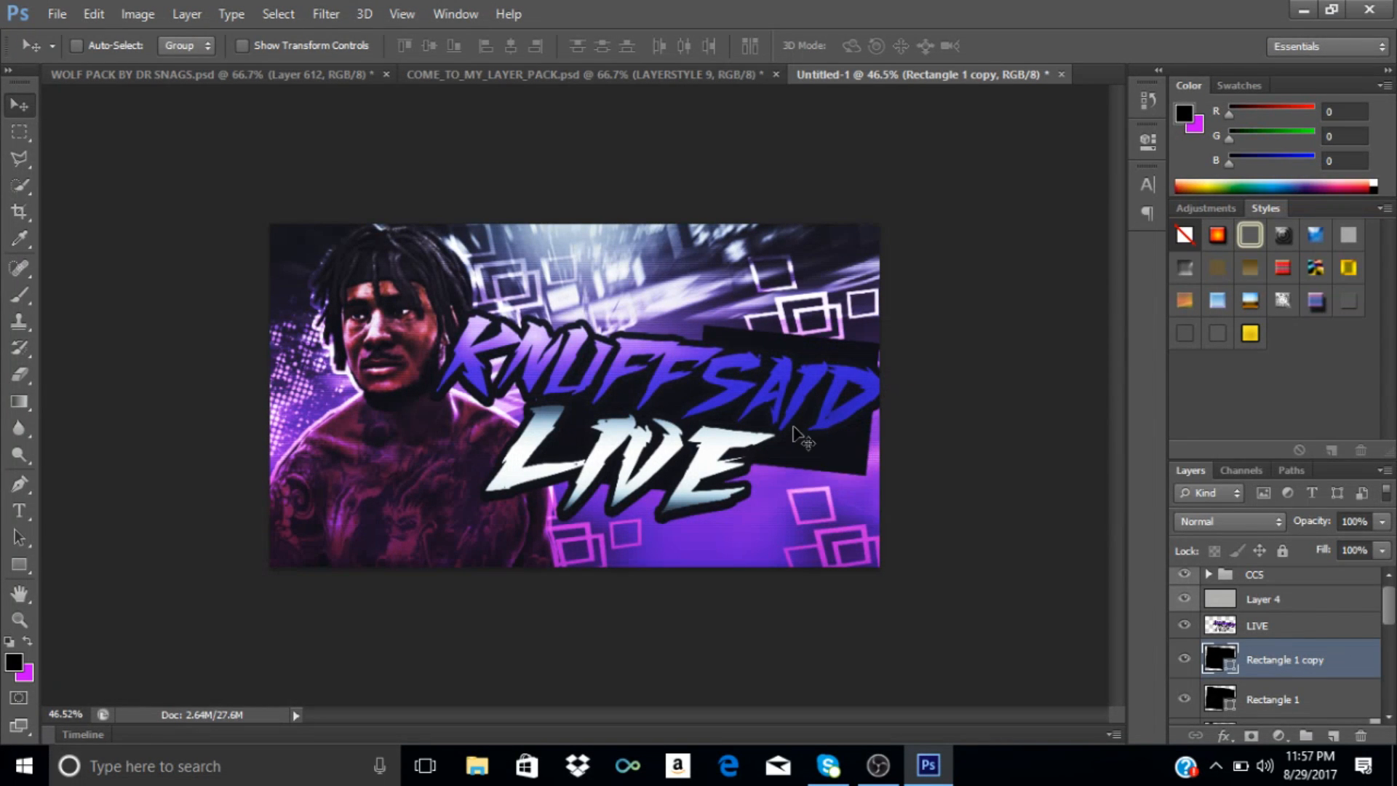
Transform the rectangle copy to fit the gaps behind SAID, scaling to about 65% width and 42% height with a rotation of -0.16°.
{"action": "key", "text": "ctrl+t"}
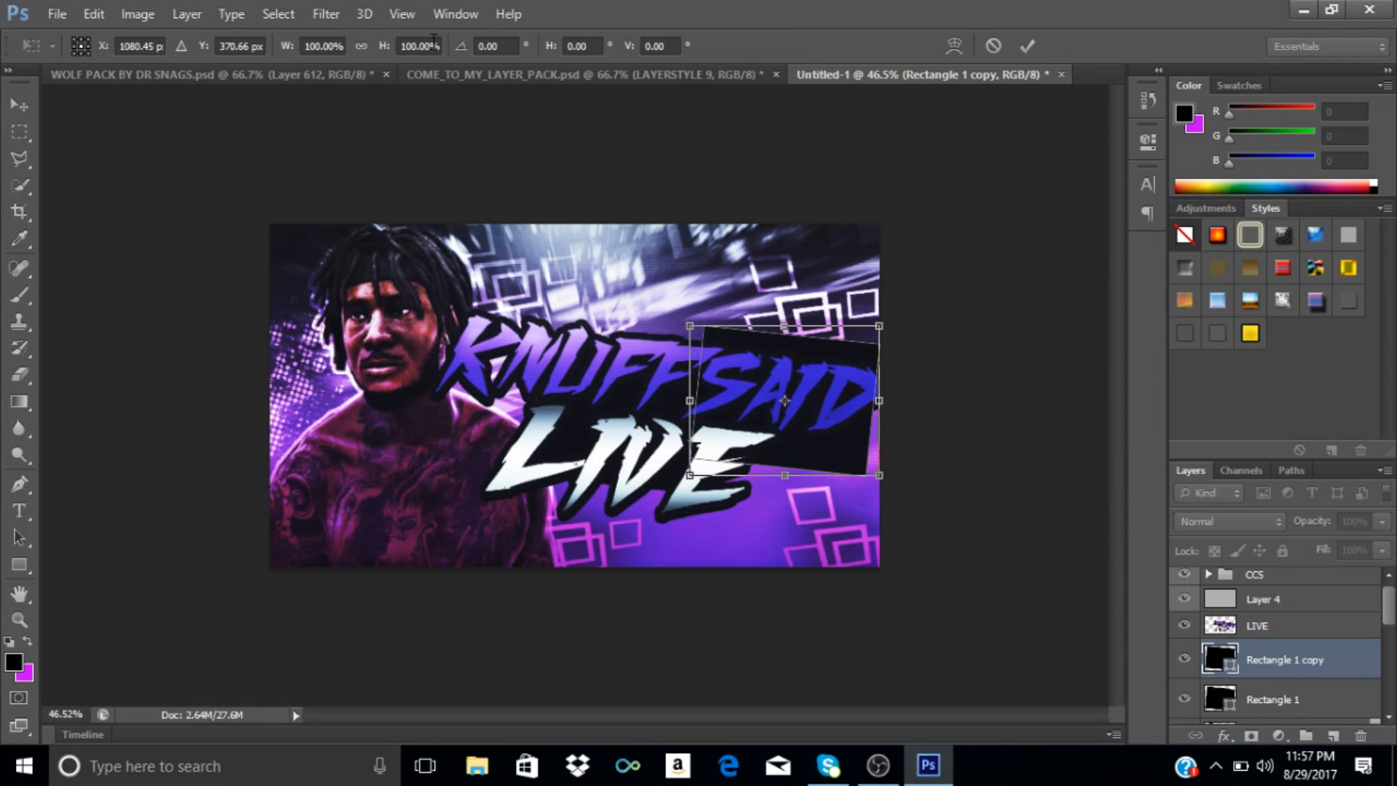
{"action": "left_click_drag", "start_coordinate": [698, 330], "coordinate": [747, 405]}
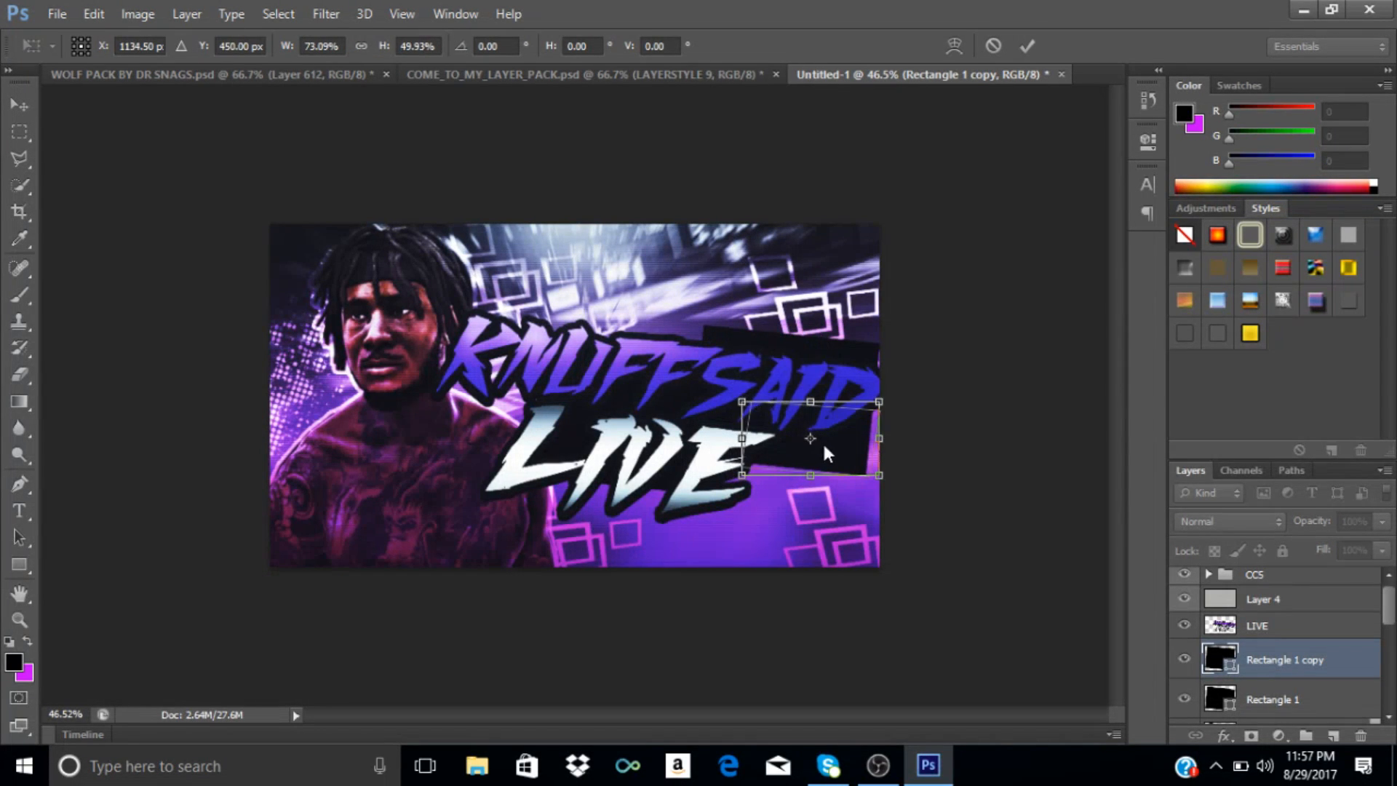
{"action": "left_click_drag", "start_coordinate": [827, 447], "coordinate": [795, 410]}
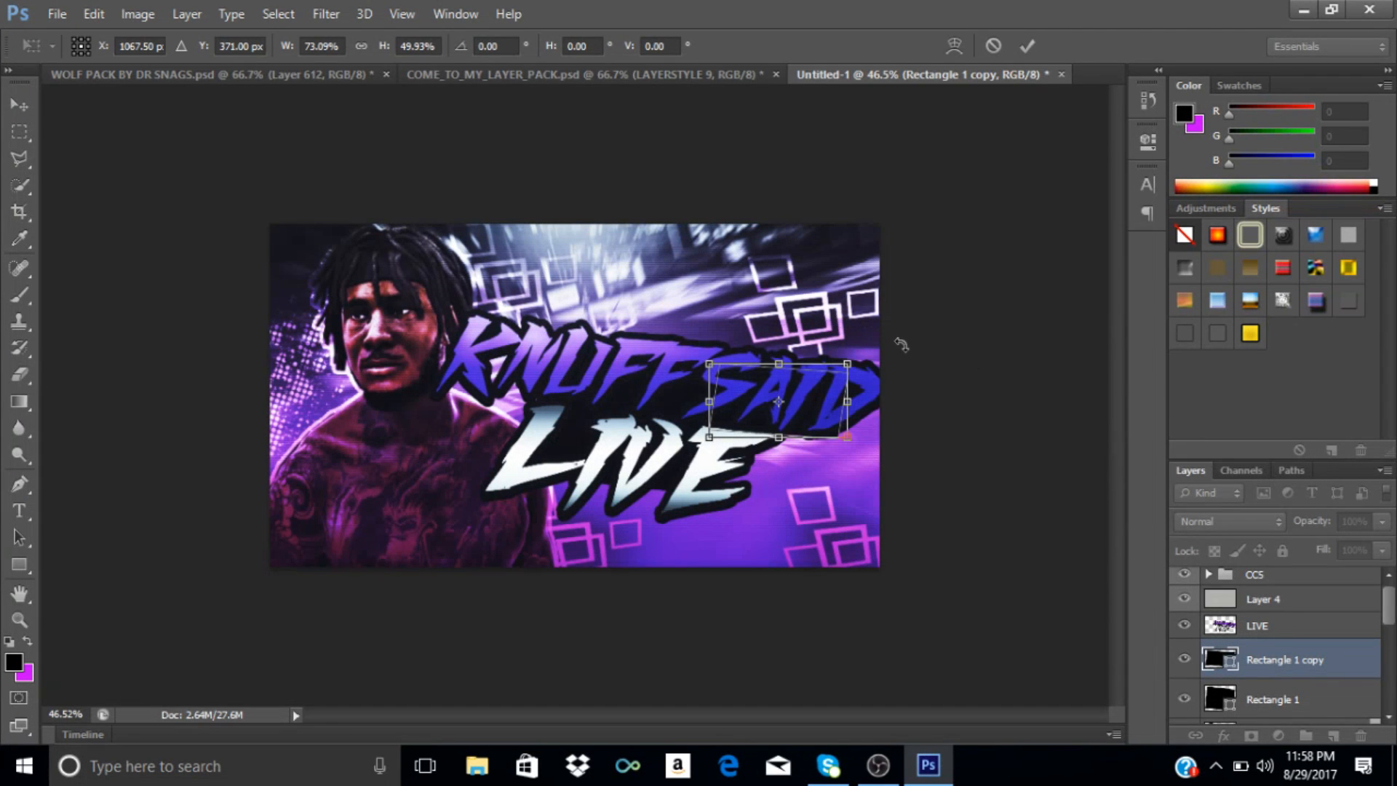
{"action": "left_click_drag", "start_coordinate": [901, 344], "coordinate": [908, 345]}
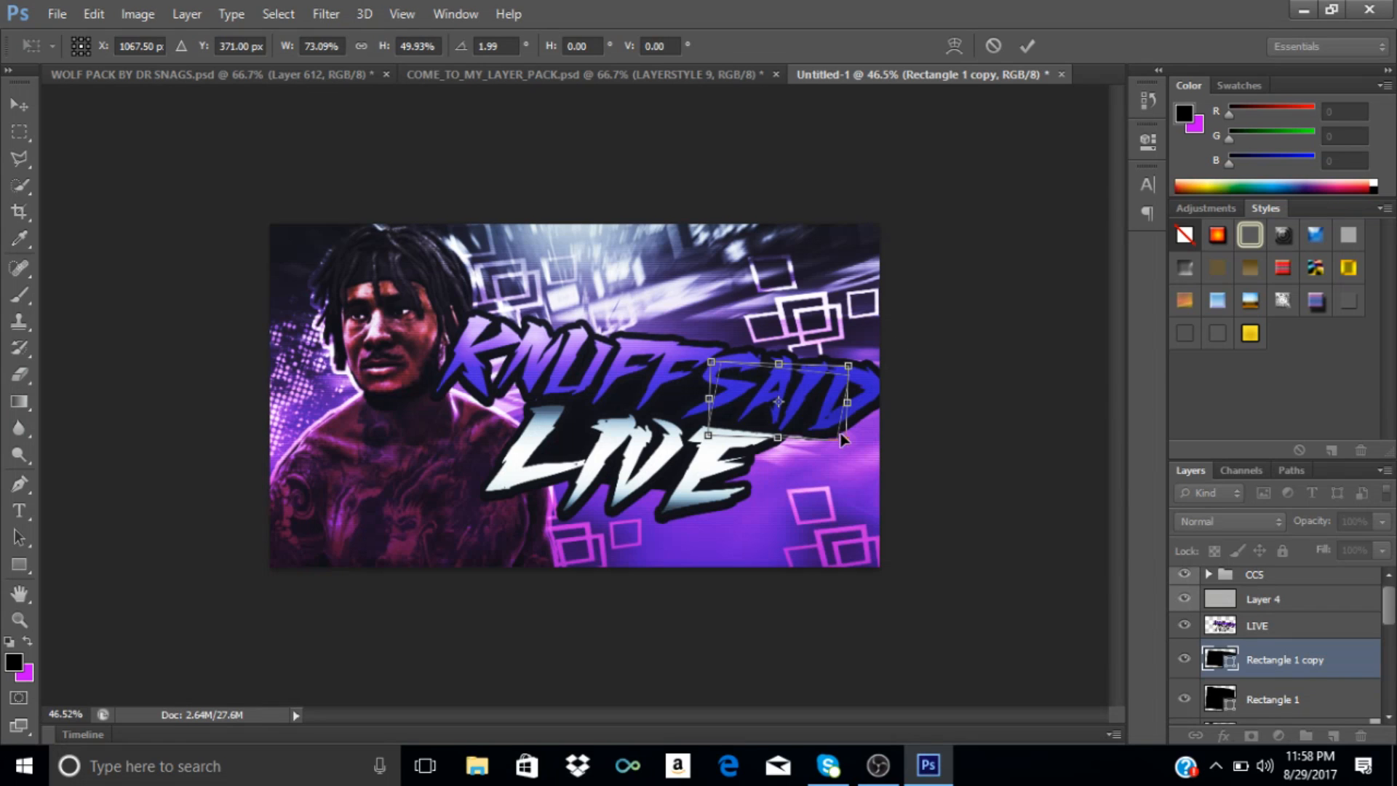
{"action": "left_click_drag", "start_coordinate": [847, 439], "coordinate": [844, 401]}
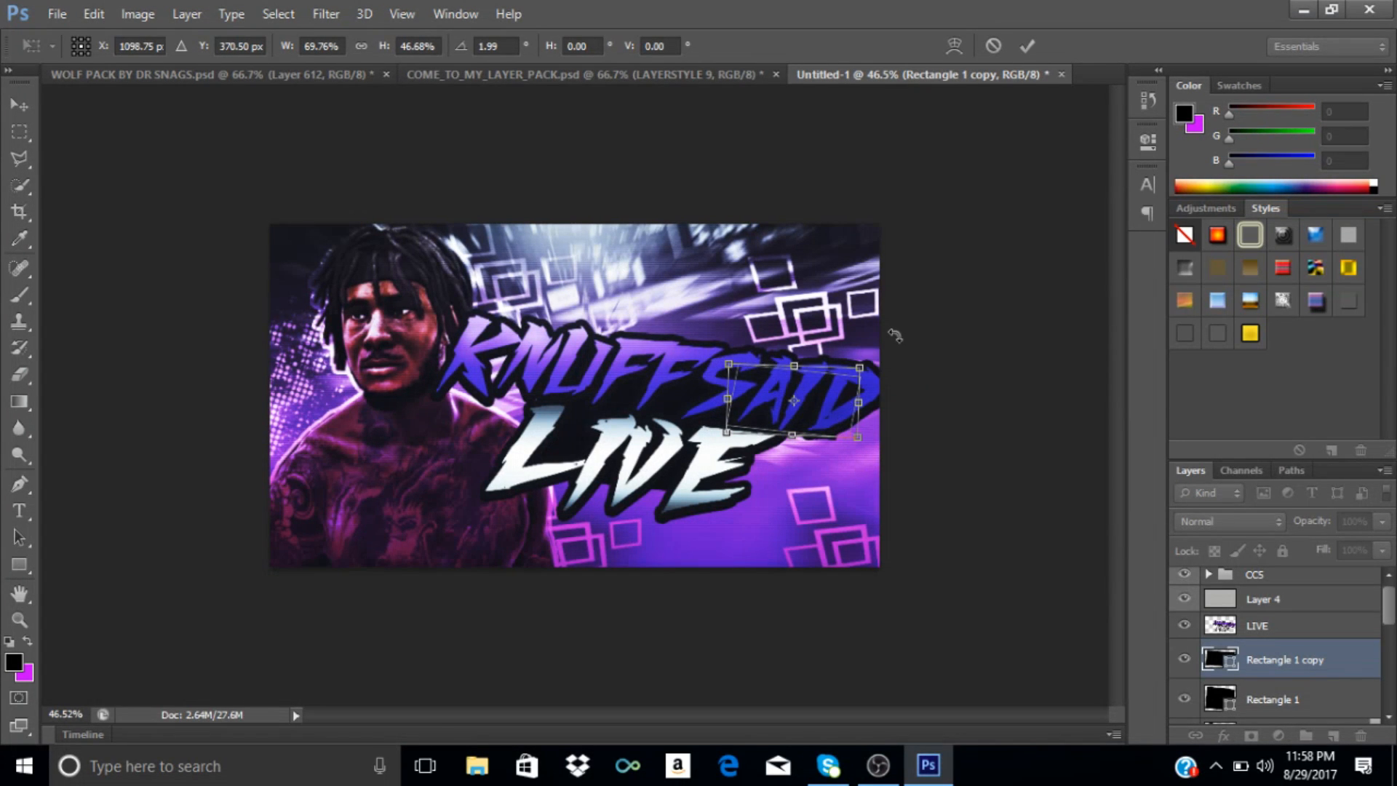
{"action": "left_click_drag", "start_coordinate": [894, 333], "coordinate": [901, 336]}
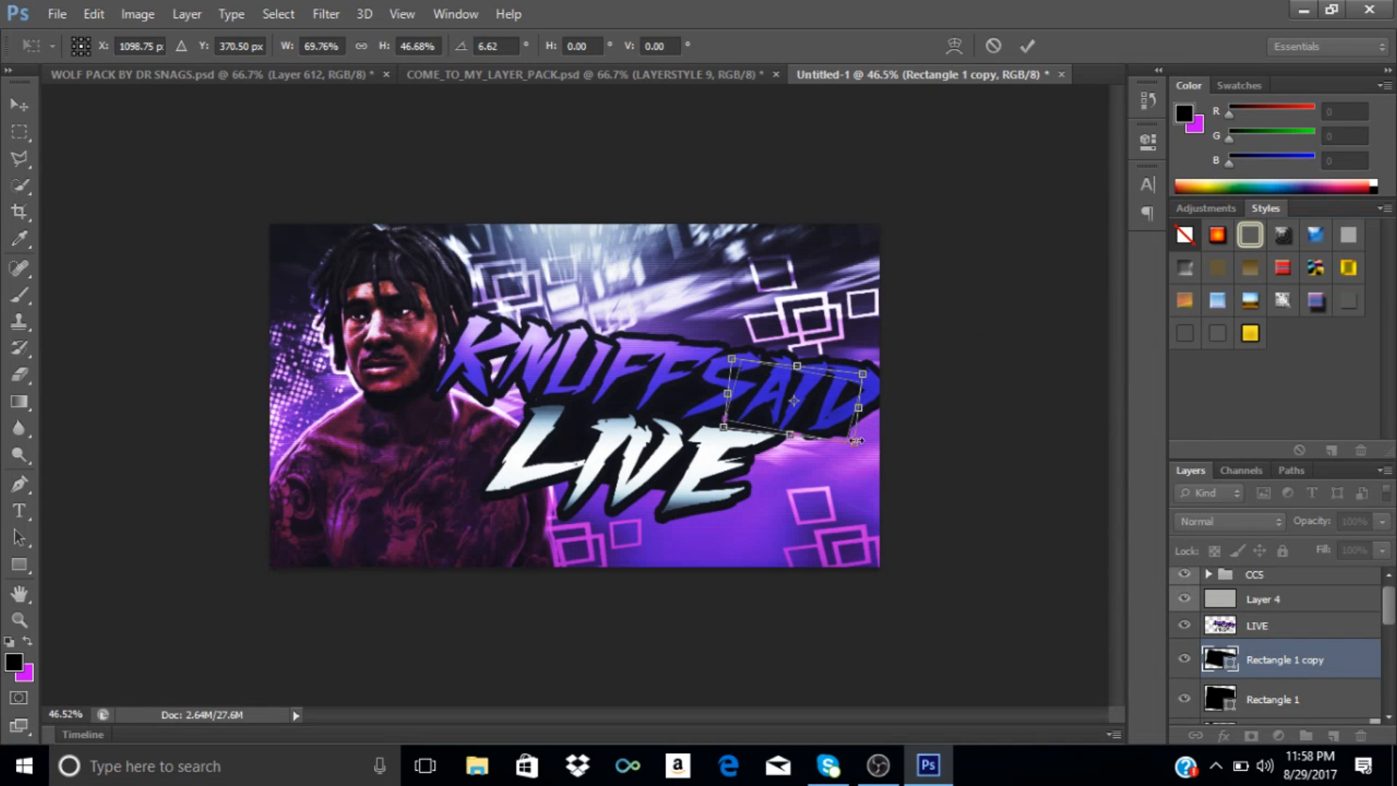
{"action": "mouse_move", "coordinate": [856, 443]}
{"action": "left_mouse_down"}
{"action": "mouse_move", "coordinate": [857, 408]}
{"action": "mouse_move", "coordinate": [852, 429]}
{"action": "left_mouse_up"}
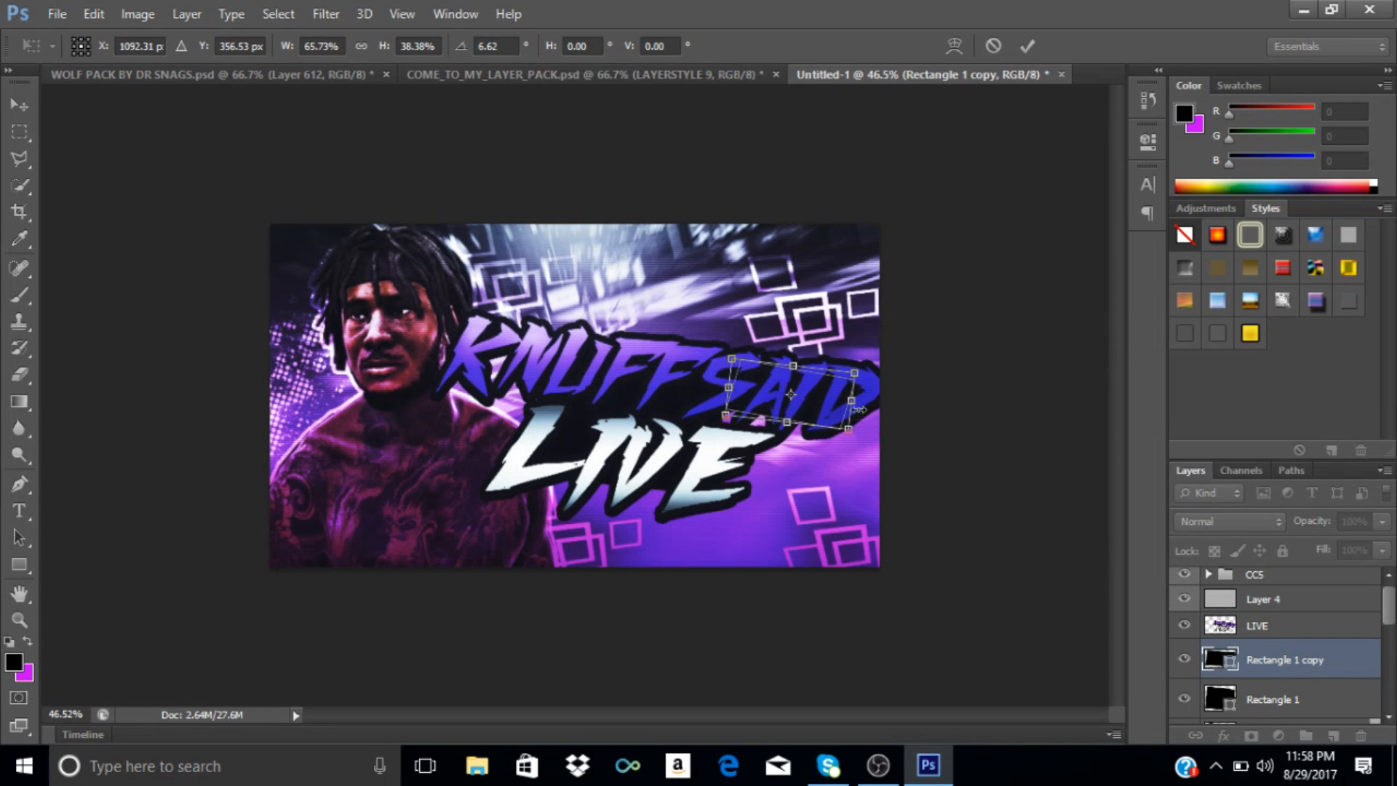
{"action": "left_click_drag", "start_coordinate": [824, 409], "coordinate": [810, 421]}
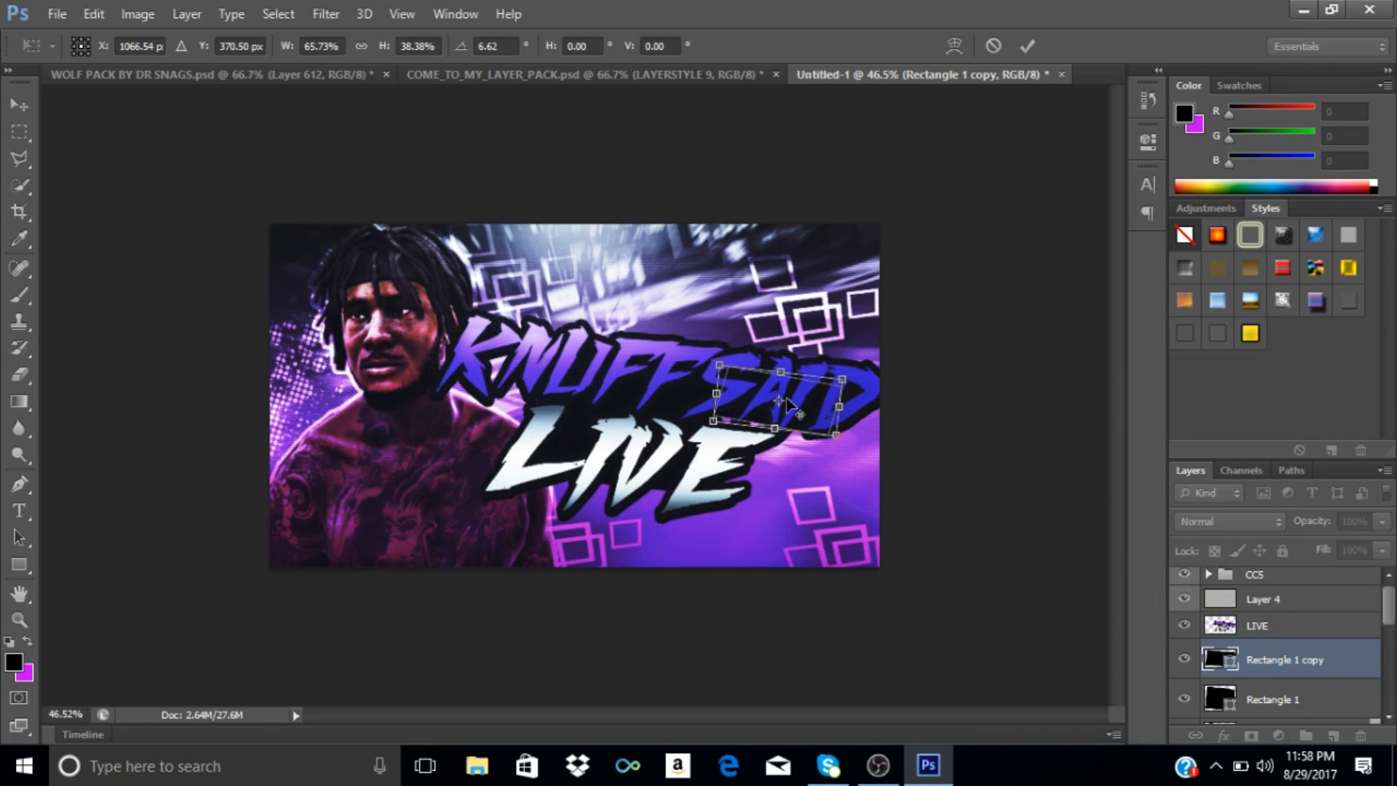
{"action": "mouse_move", "coordinate": [786, 398]}
{"action": "left_mouse_down"}
{"action": "mouse_move", "coordinate": [767, 415]}
{"action": "mouse_move", "coordinate": [750, 402]}
{"action": "mouse_move", "coordinate": [768, 411]}
{"action": "mouse_move", "coordinate": [767, 394]}
{"action": "left_mouse_up"}
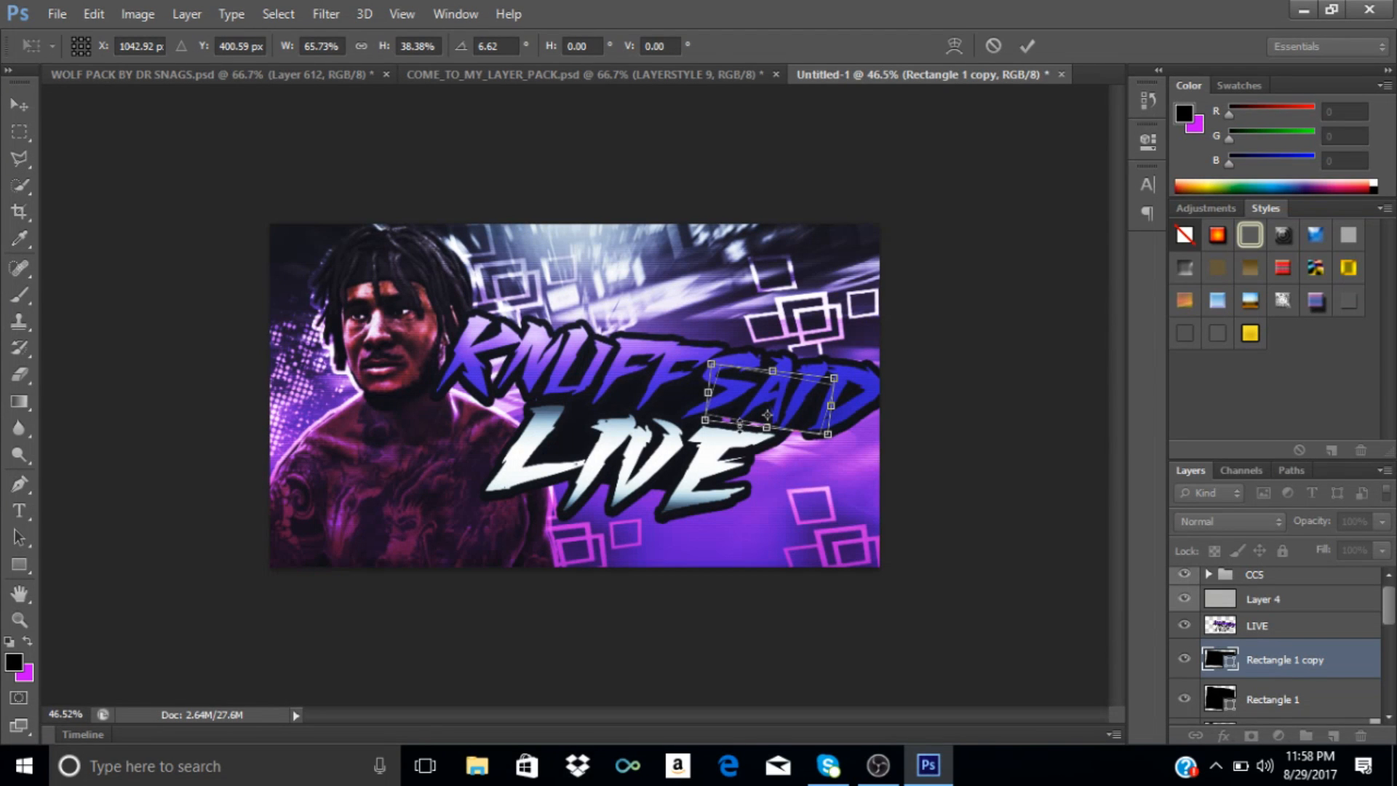
{"action": "left_click_drag", "start_coordinate": [740, 424], "coordinate": [745, 437]}
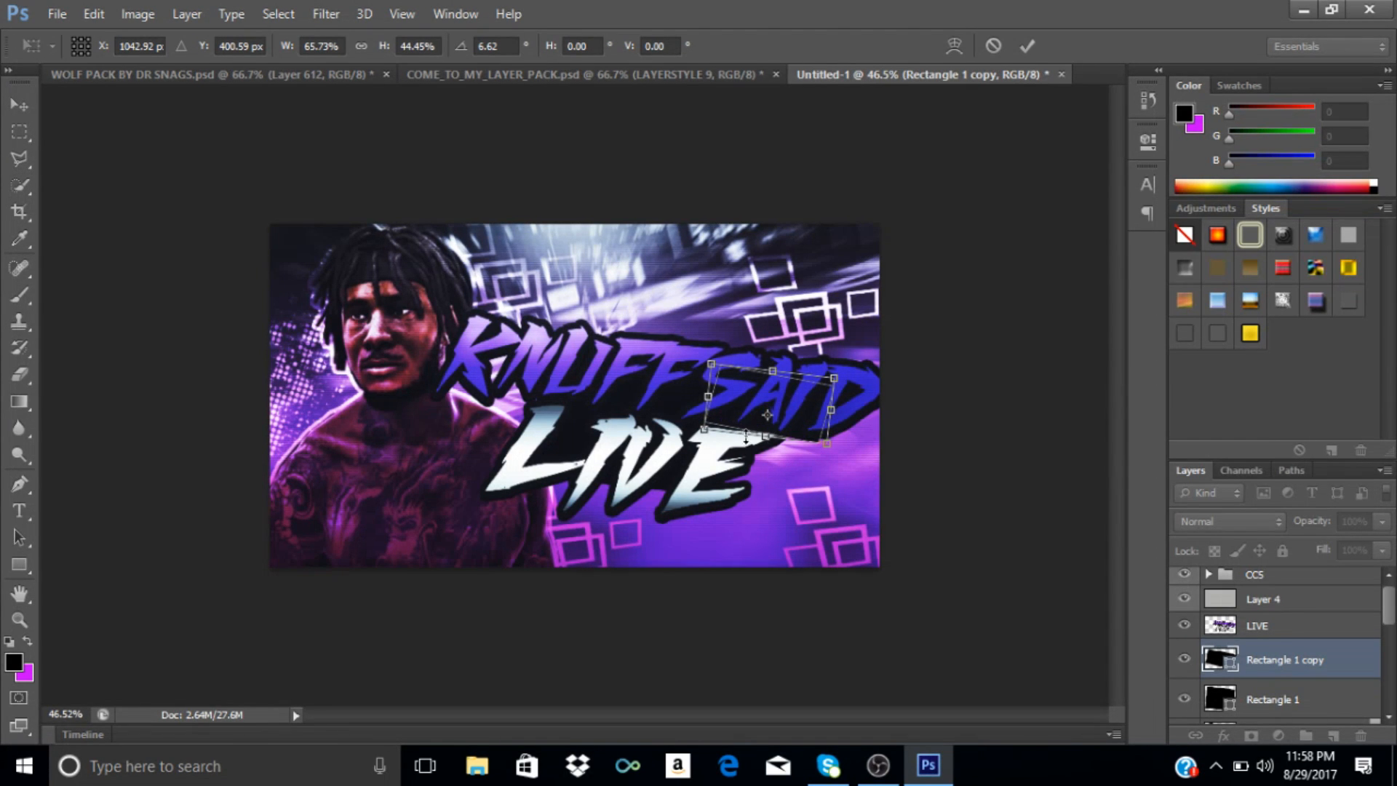
{"action": "mouse_move", "coordinate": [832, 452]}
{"action": "left_mouse_down"}
{"action": "mouse_move", "coordinate": [827, 439]}
{"action": "mouse_move", "coordinate": [847, 444]}
{"action": "left_mouse_up"}
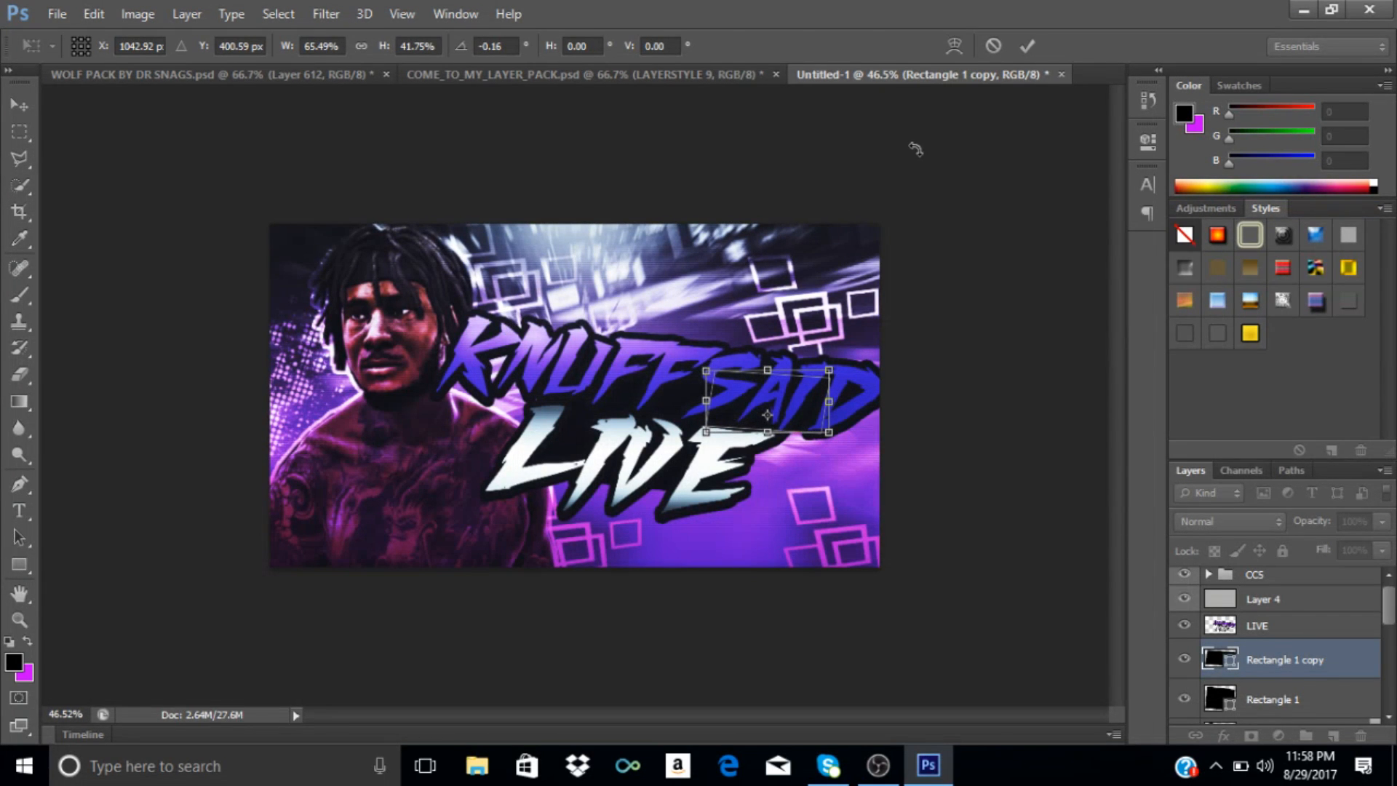
{"action": "left_click", "coordinate": [1028, 46]}
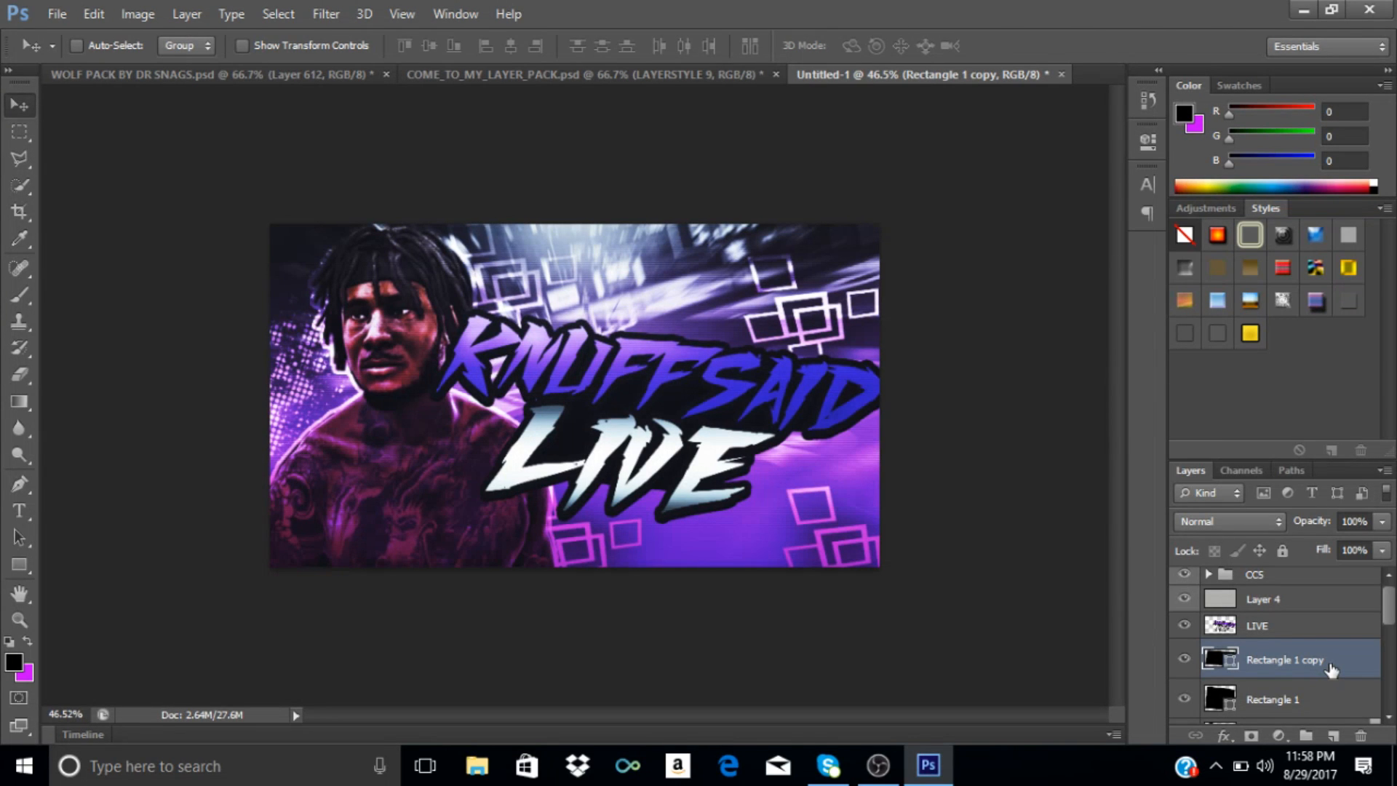
Duplicate the small rectangle and move the new copy about 6.4 in left and 0.7 in up, behind the start of KNUFFSAID.
{"action": "key", "text": "ctrl+j"}
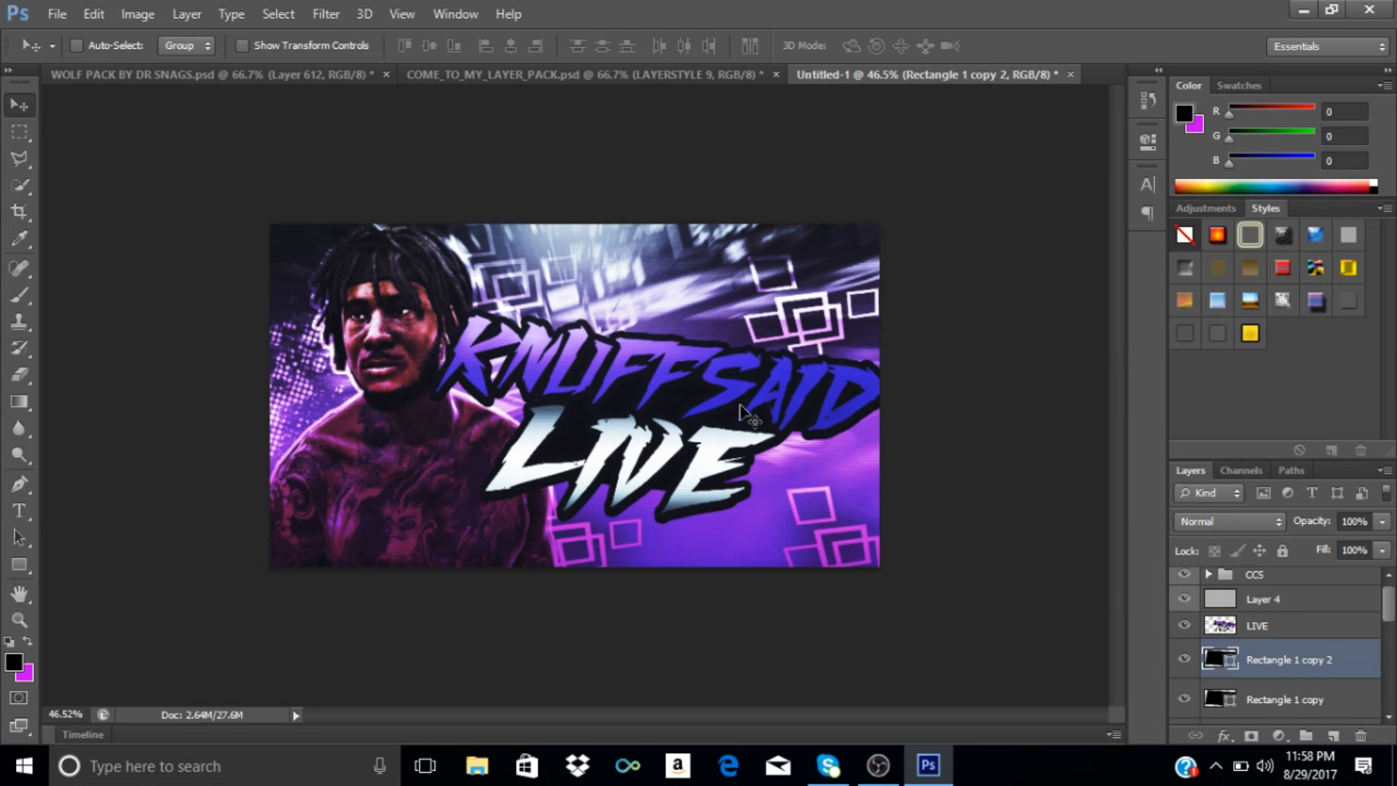
{"action": "left_click_drag", "start_coordinate": [740, 411], "coordinate": [521, 380]}
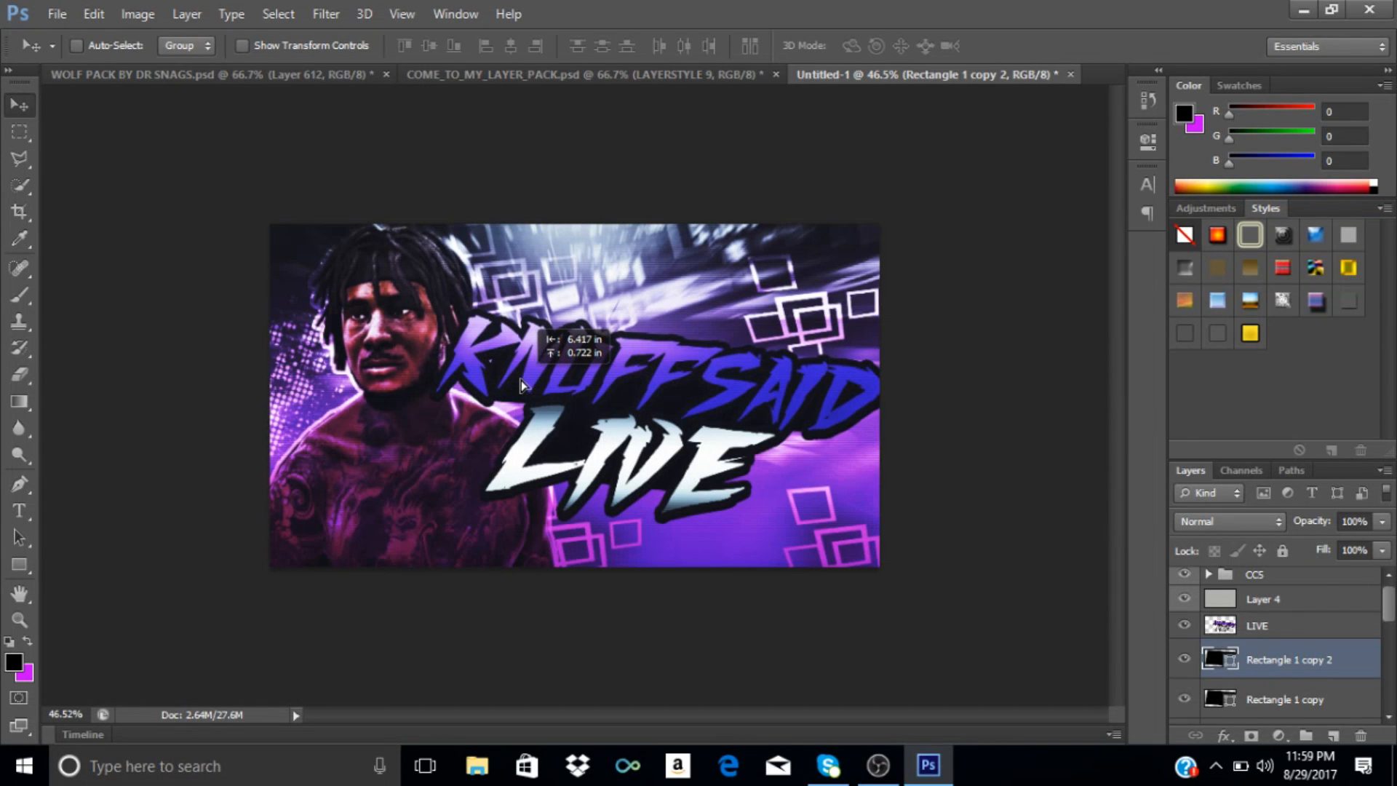
{"action": "left_click_drag", "start_coordinate": [521, 380], "coordinate": [521, 380]}
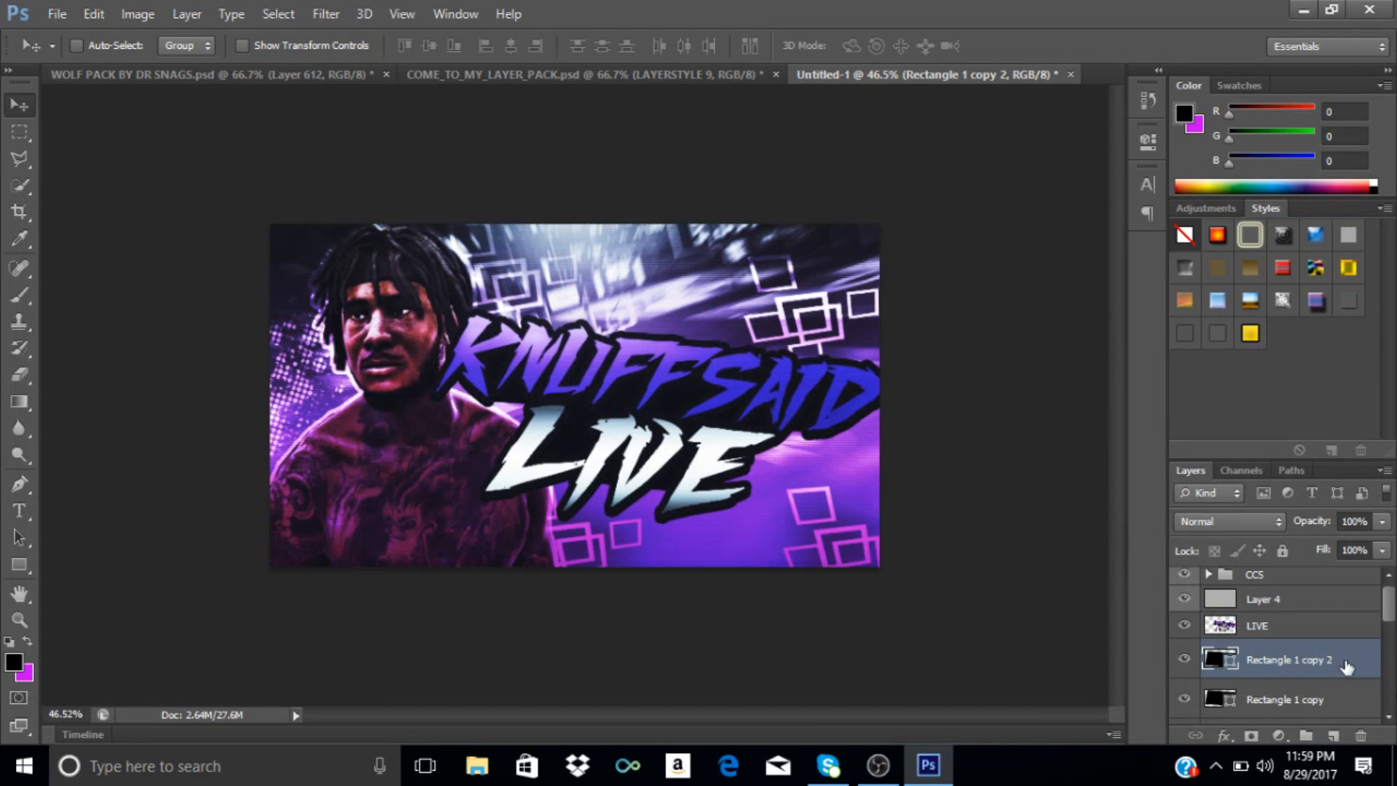
{"action": "scroll", "coordinate": [1355, 666], "scroll_direction": "down", "scroll_amount": 2}
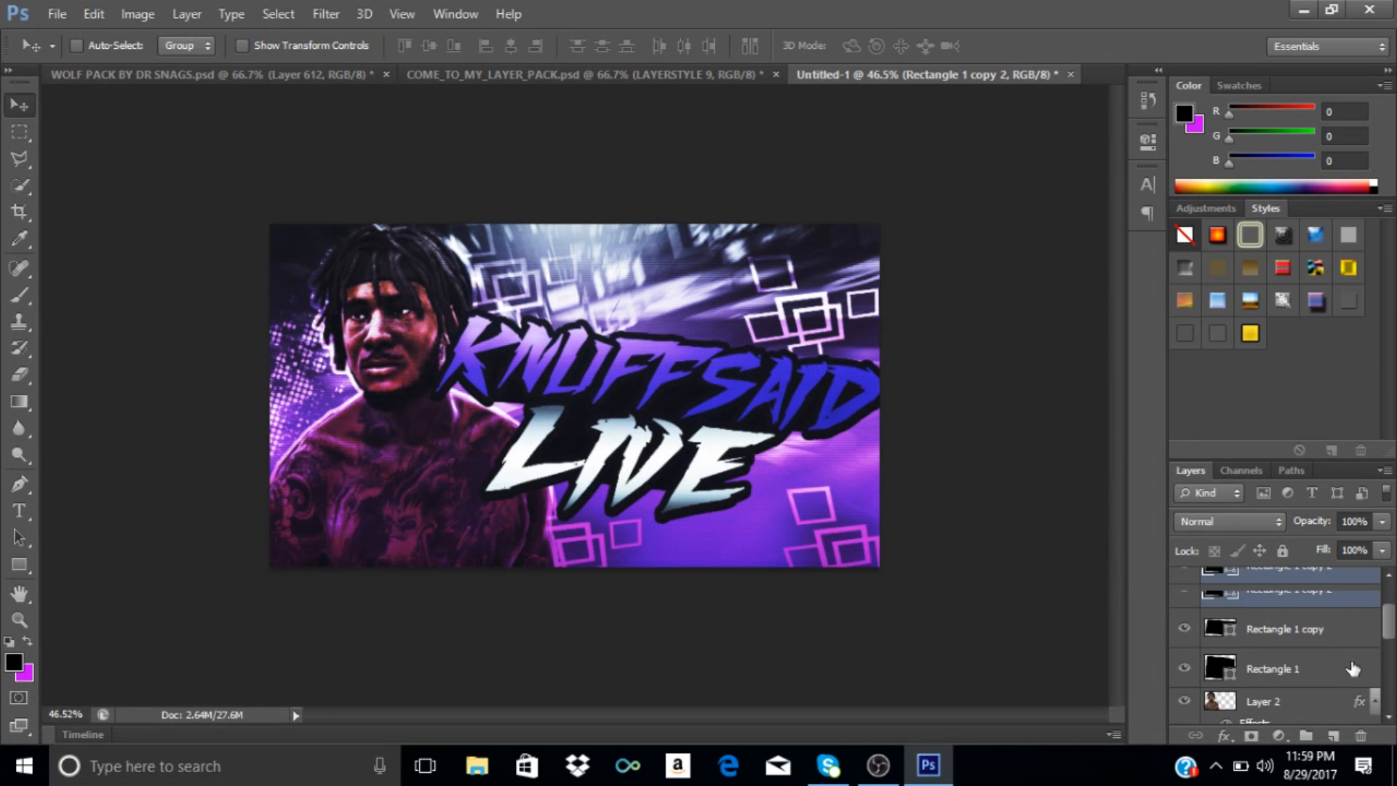
Merge the LIVE text layer with the three black rectangle layers beneath it into a single layer.
{"action": "scroll", "coordinate": [1352, 668], "scroll_direction": "up", "scroll_amount": 2}
{"action": "scroll", "coordinate": [1346, 677], "scroll_direction": "down", "scroll_amount": 1}
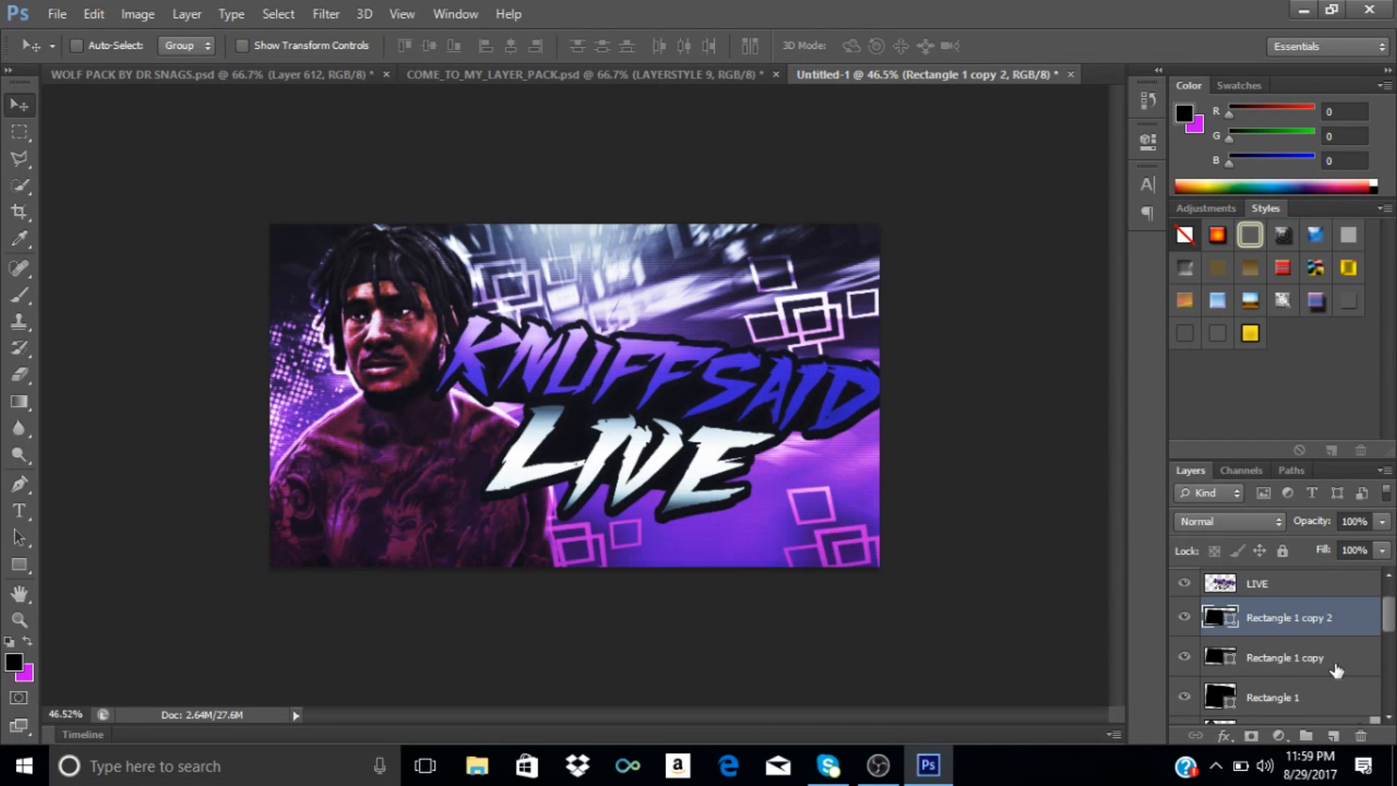
{"action": "left_click", "coordinate": [1303, 698], "text": "shift"}
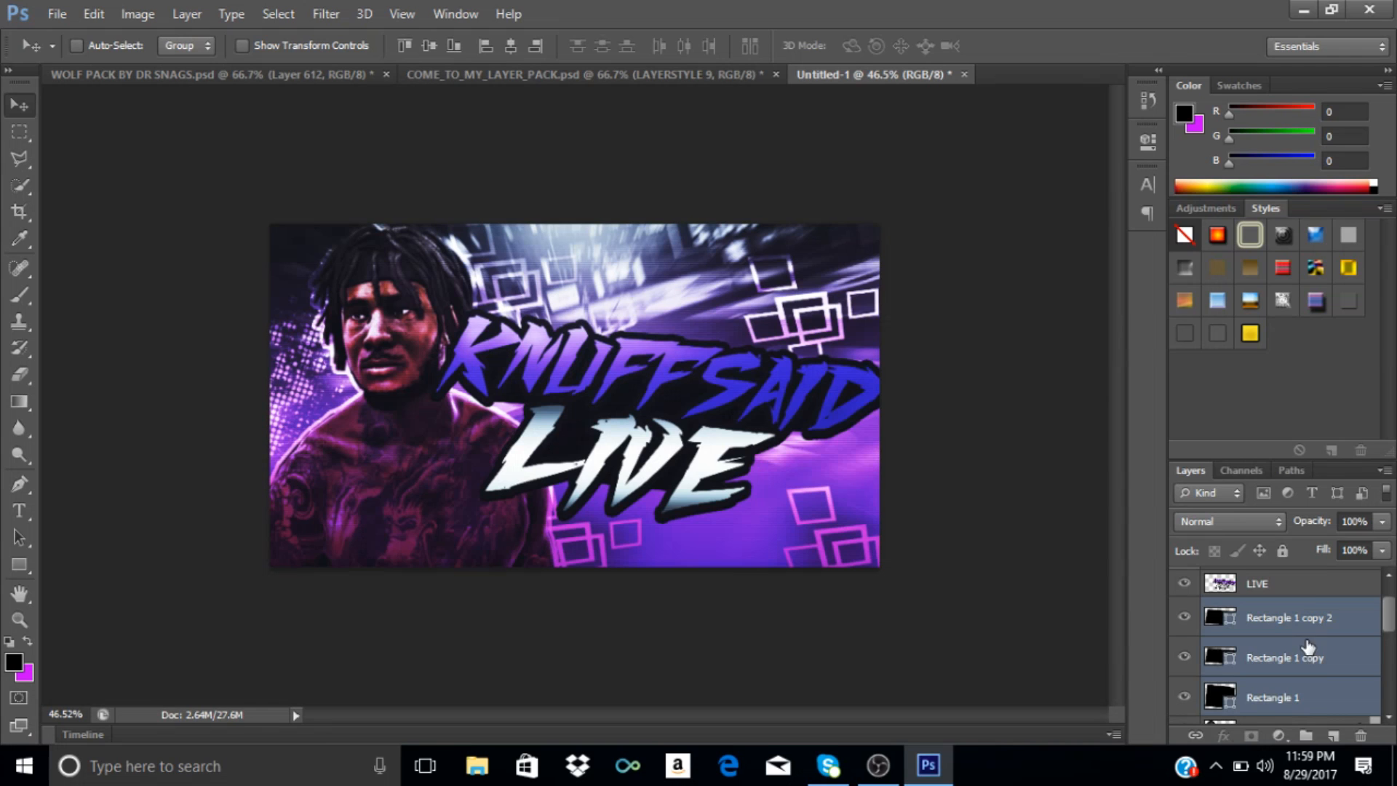
{"action": "right_click", "coordinate": [1304, 587]}
{"action": "left_click", "coordinate": [1323, 595]}
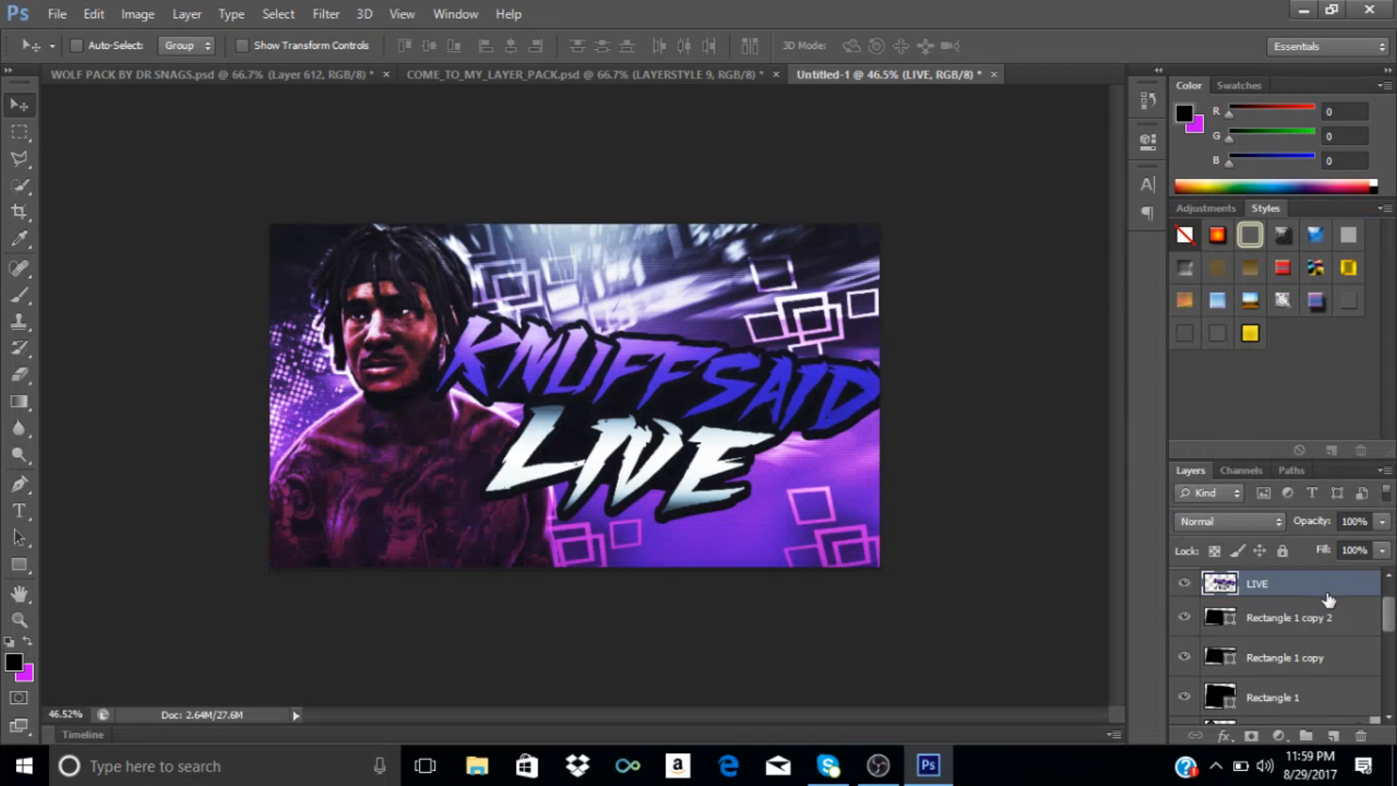
{"action": "left_click", "coordinate": [1331, 632], "text": "shift"}
{"action": "left_click", "coordinate": [1329, 655], "text": "shift"}
{"action": "left_click", "coordinate": [1323, 691], "text": "shift"}
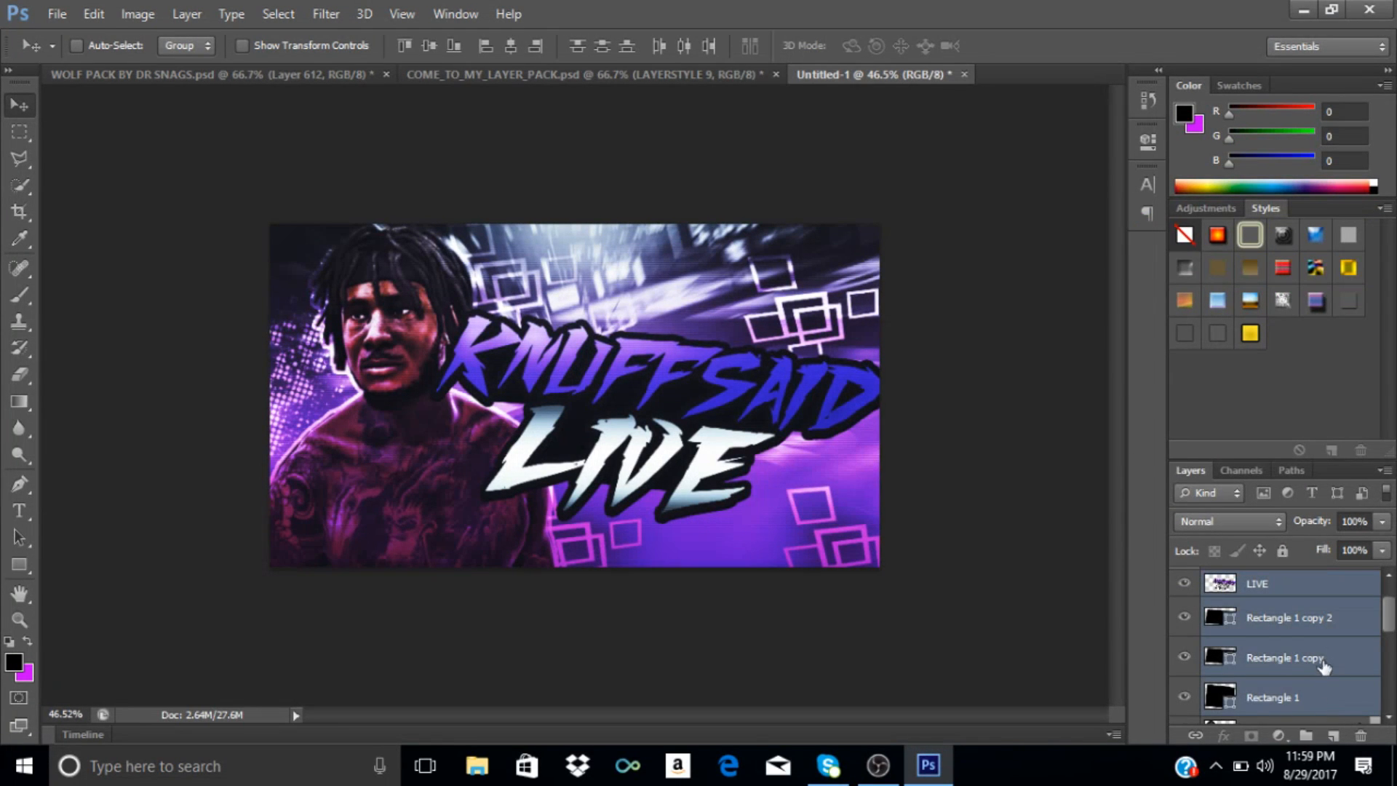
{"action": "right_click", "coordinate": [1325, 665]}
{"action": "left_click", "coordinate": [998, 415]}
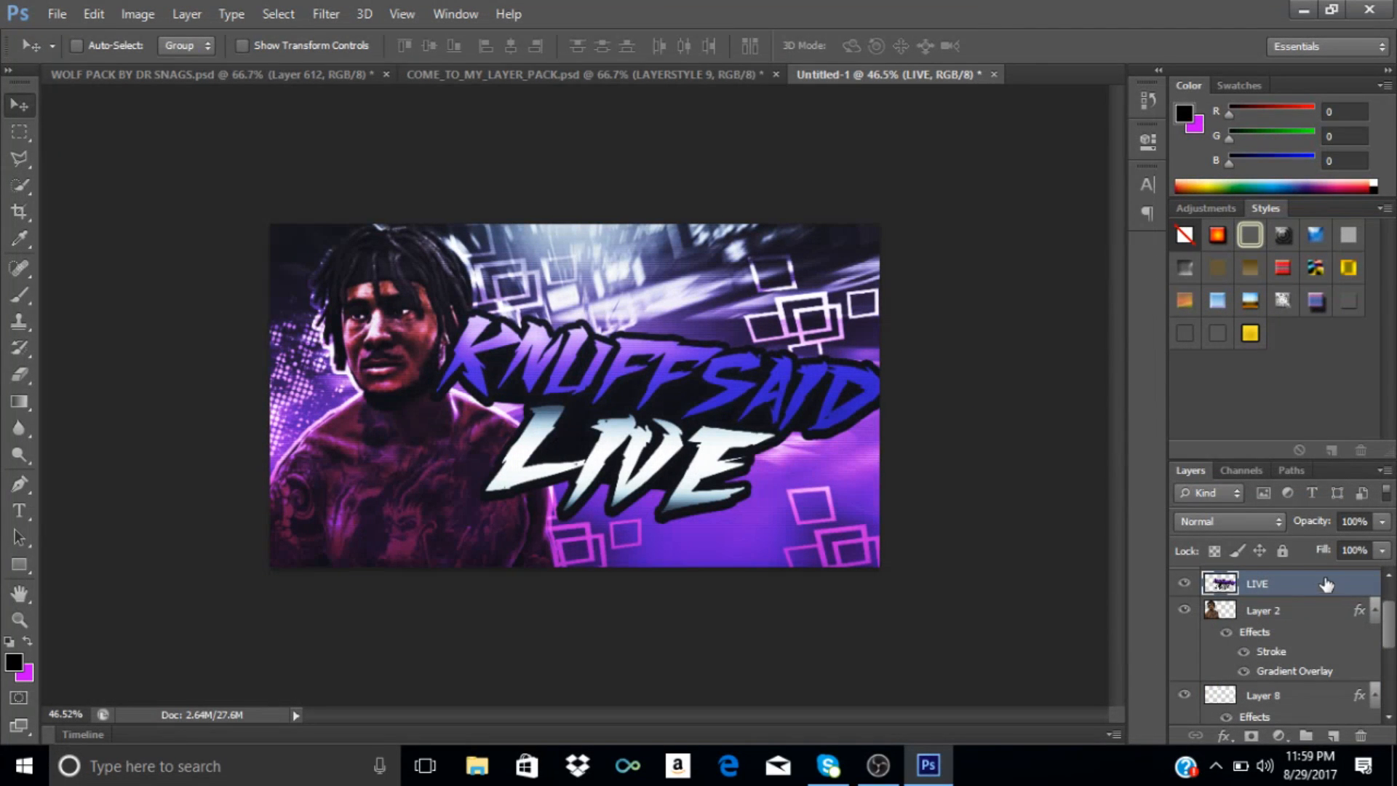
Add a black outside stroke of about 9 px at 100% opacity to the merged LIVE layer.
{"action": "double_click", "coordinate": [1358, 595]}
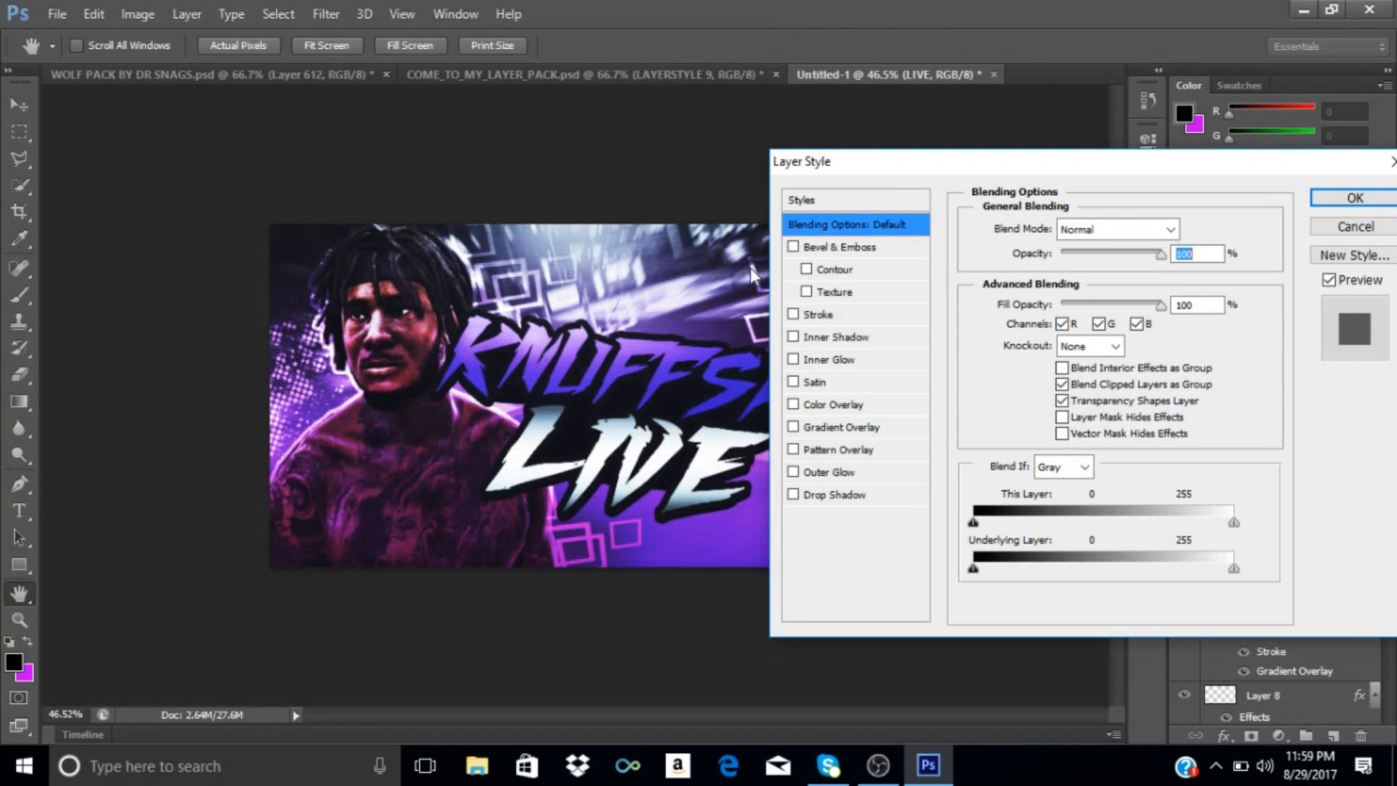
{"action": "left_click", "coordinate": [805, 317]}
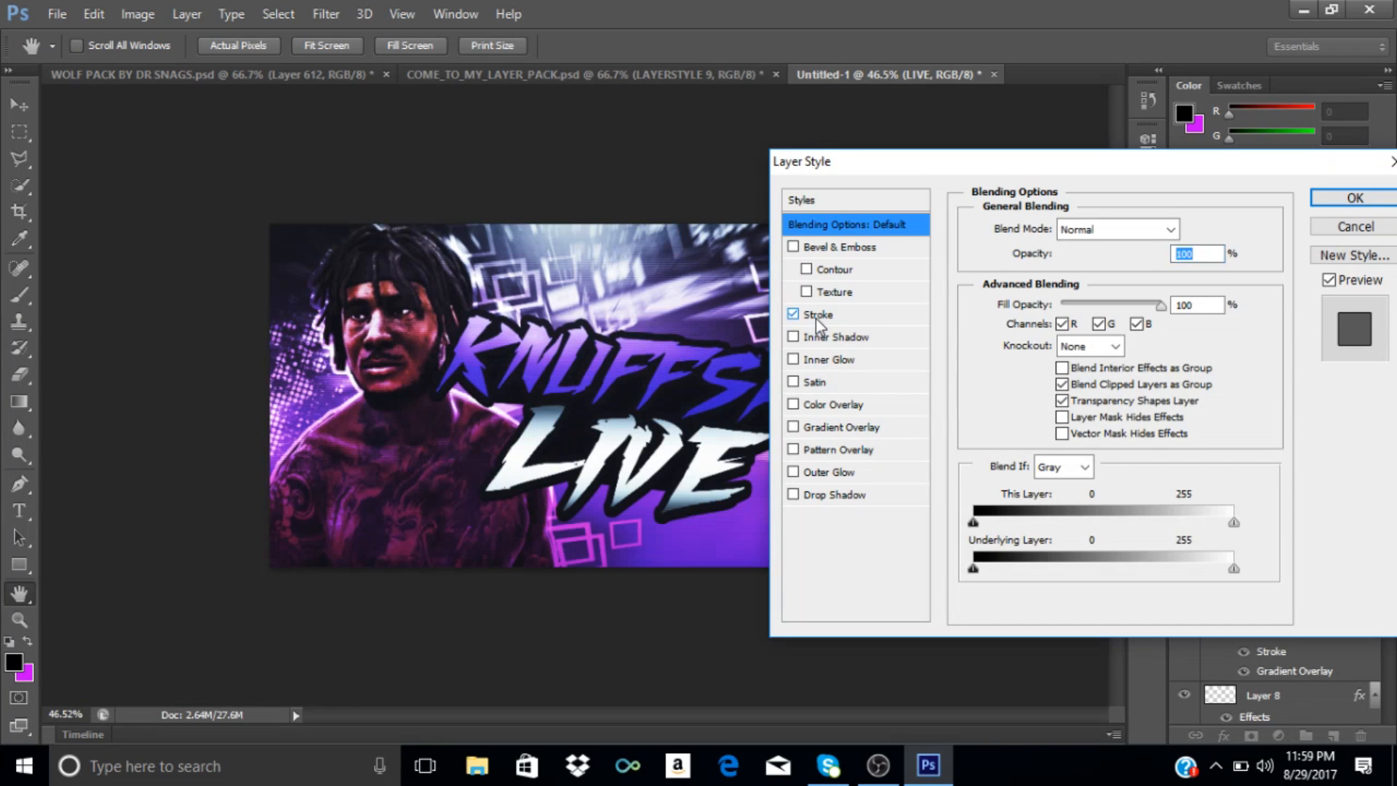
{"action": "left_click", "coordinate": [815, 317]}
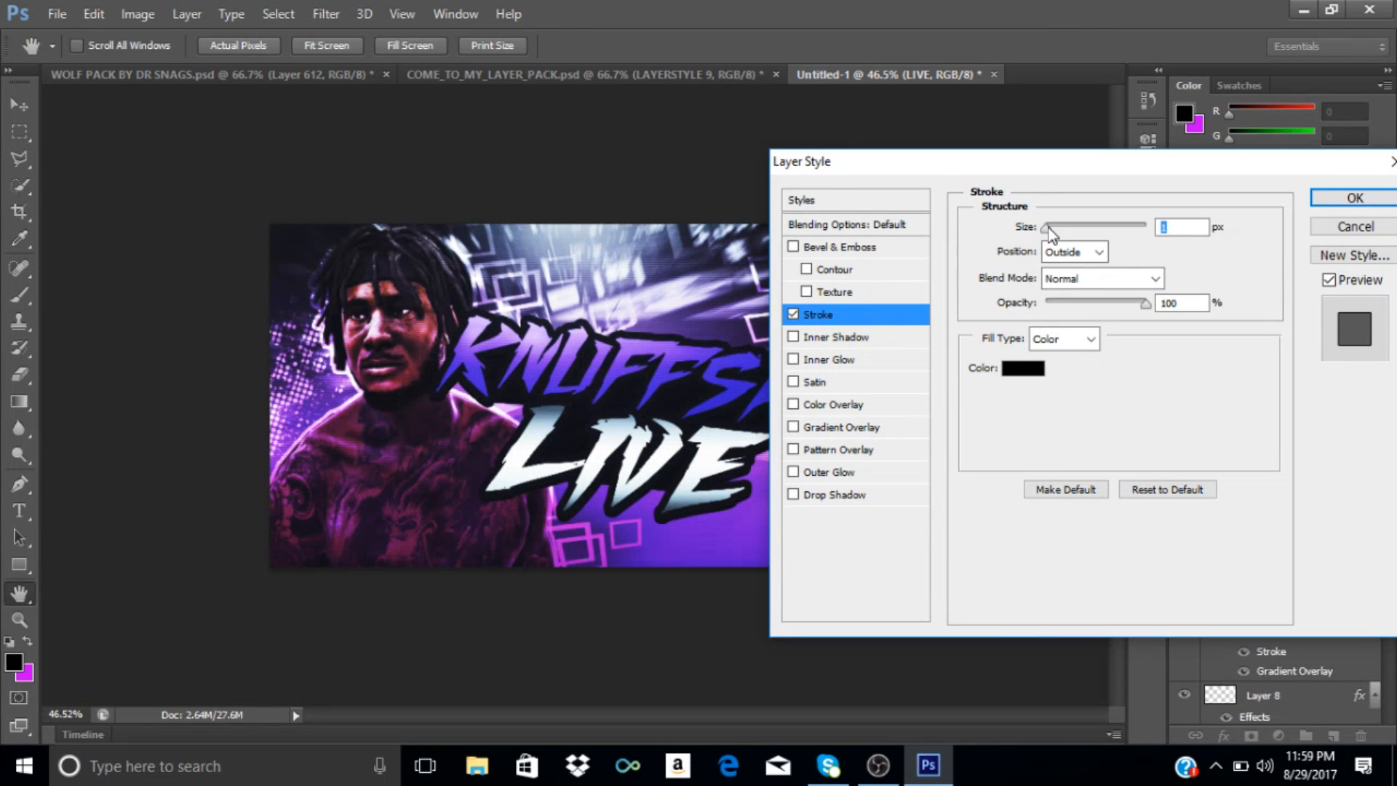
{"action": "left_click_drag", "start_coordinate": [1049, 228], "coordinate": [1068, 233]}
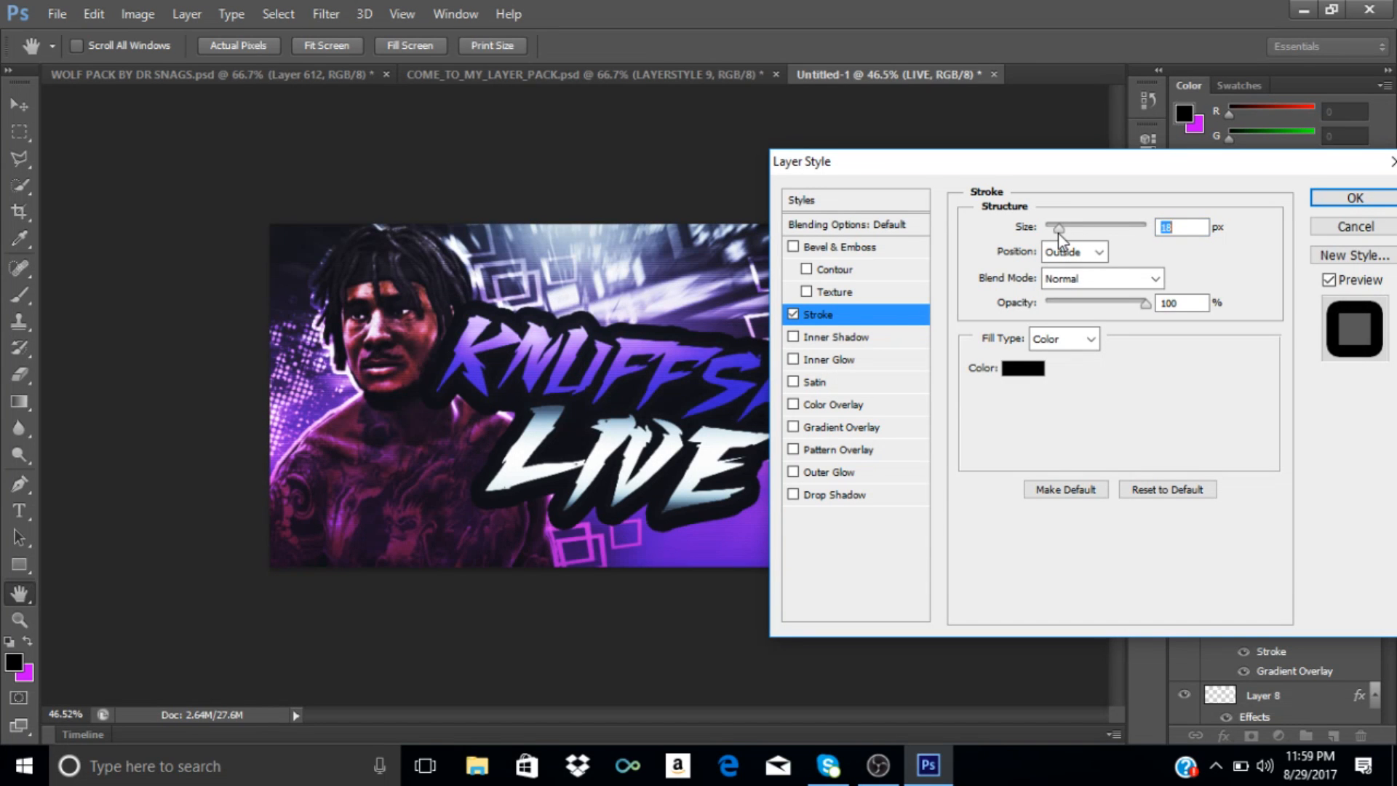
{"action": "left_click_drag", "start_coordinate": [1054, 230], "coordinate": [1051, 235]}
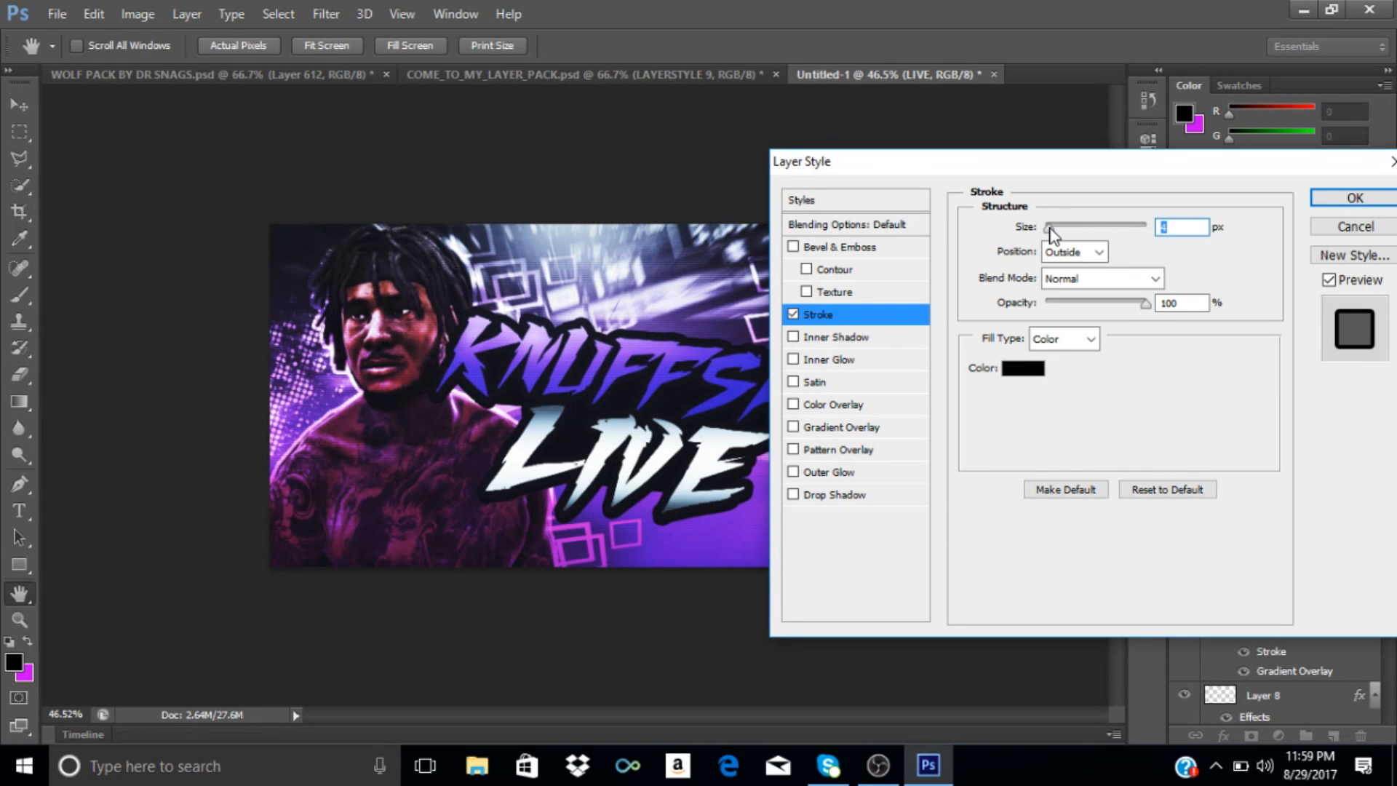
{"action": "left_click_drag", "start_coordinate": [1050, 228], "coordinate": [1056, 230]}
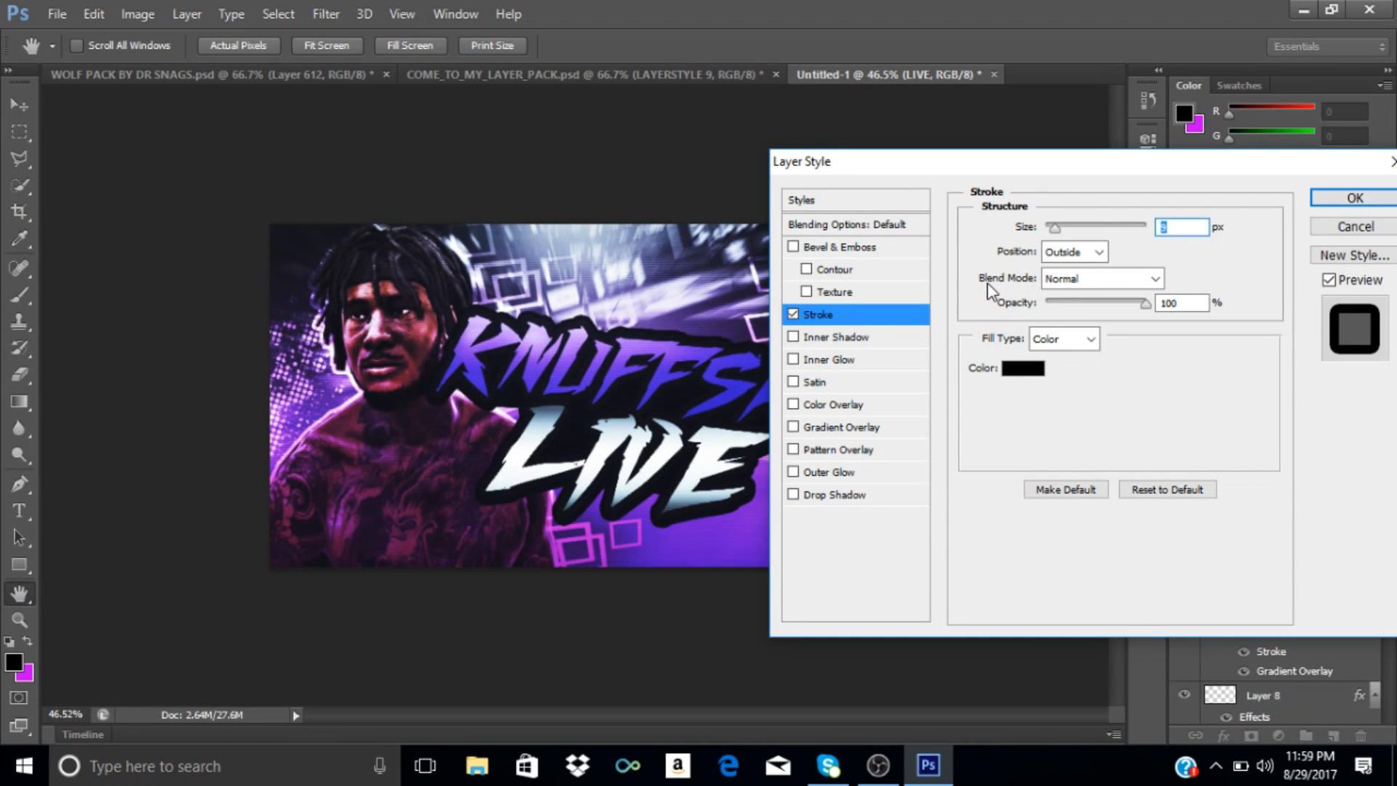
{"action": "left_click_drag", "start_coordinate": [1070, 228], "coordinate": [1054, 228]}
{"action": "left_click", "coordinate": [1352, 198]}
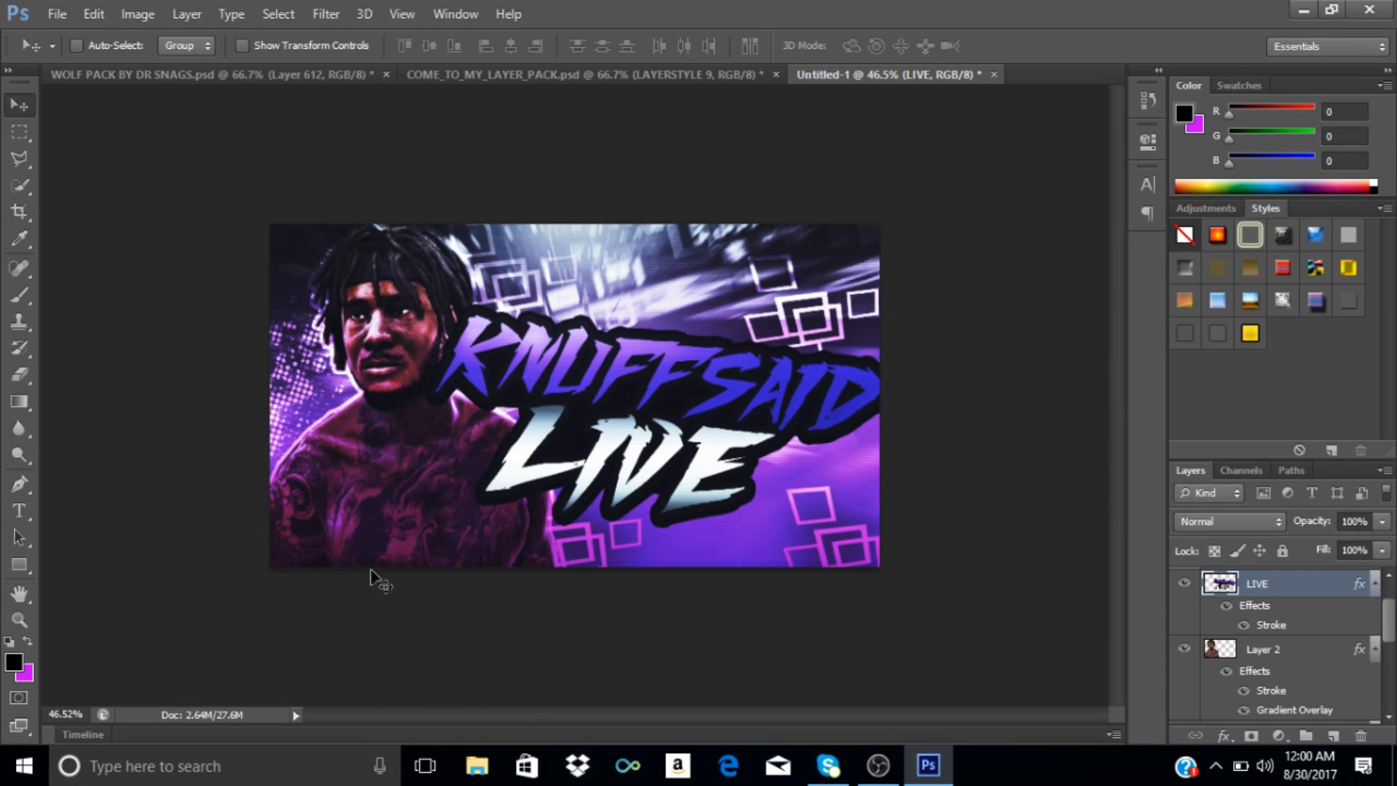
On Layer 2, trace a closed Pen path around the figure's eye on the left side of the face.
{"action": "left_click", "coordinate": [1304, 671]}
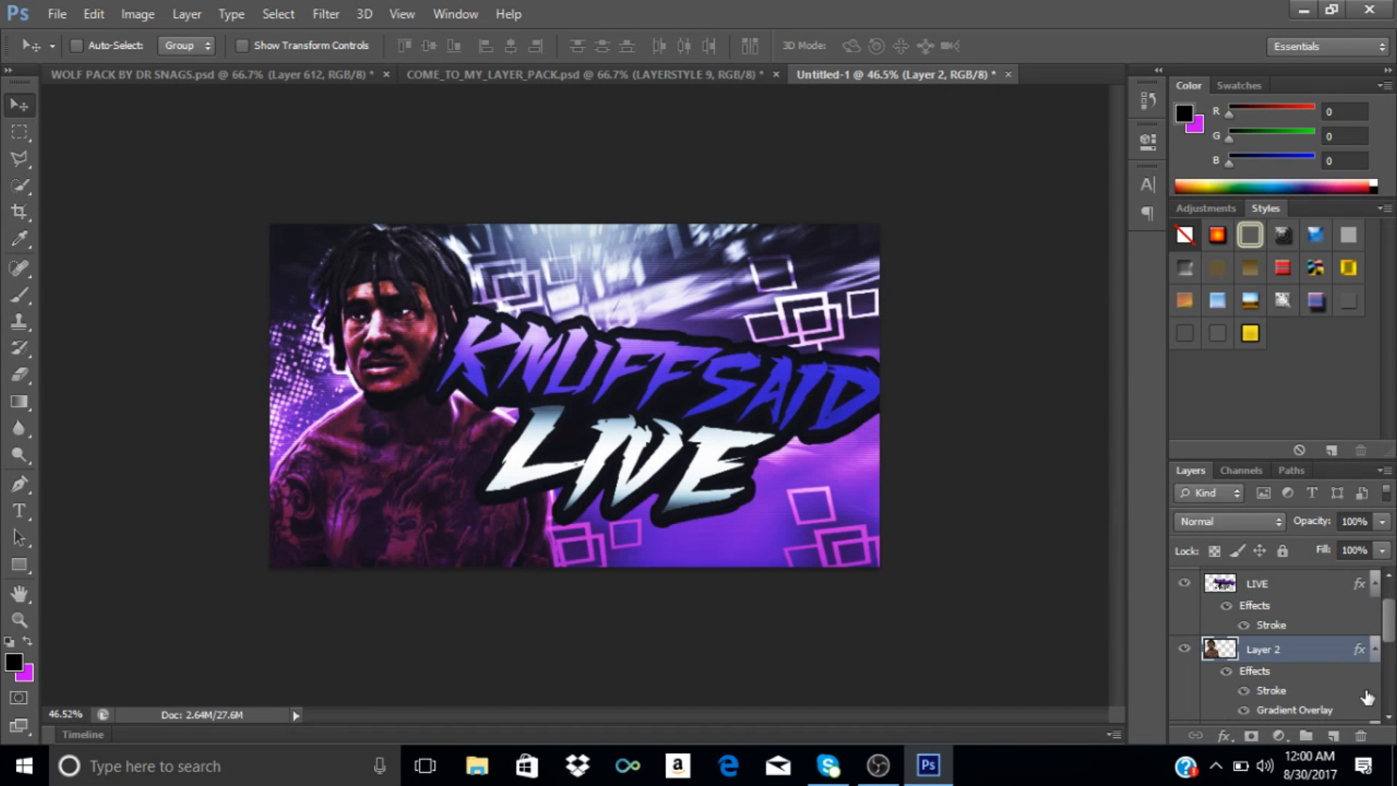
{"action": "key", "text": "ctrl+plus"}
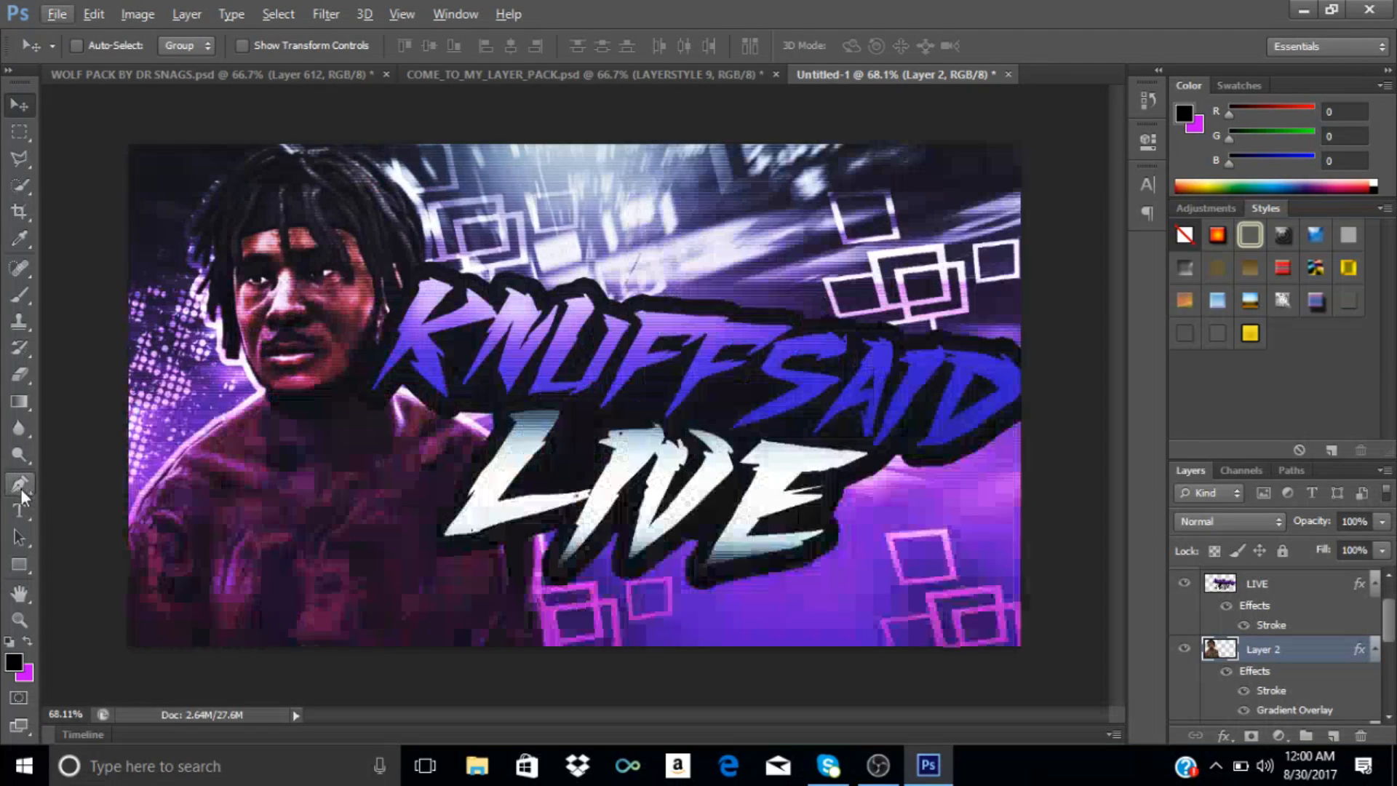
{"action": "left_click", "coordinate": [20, 485]}
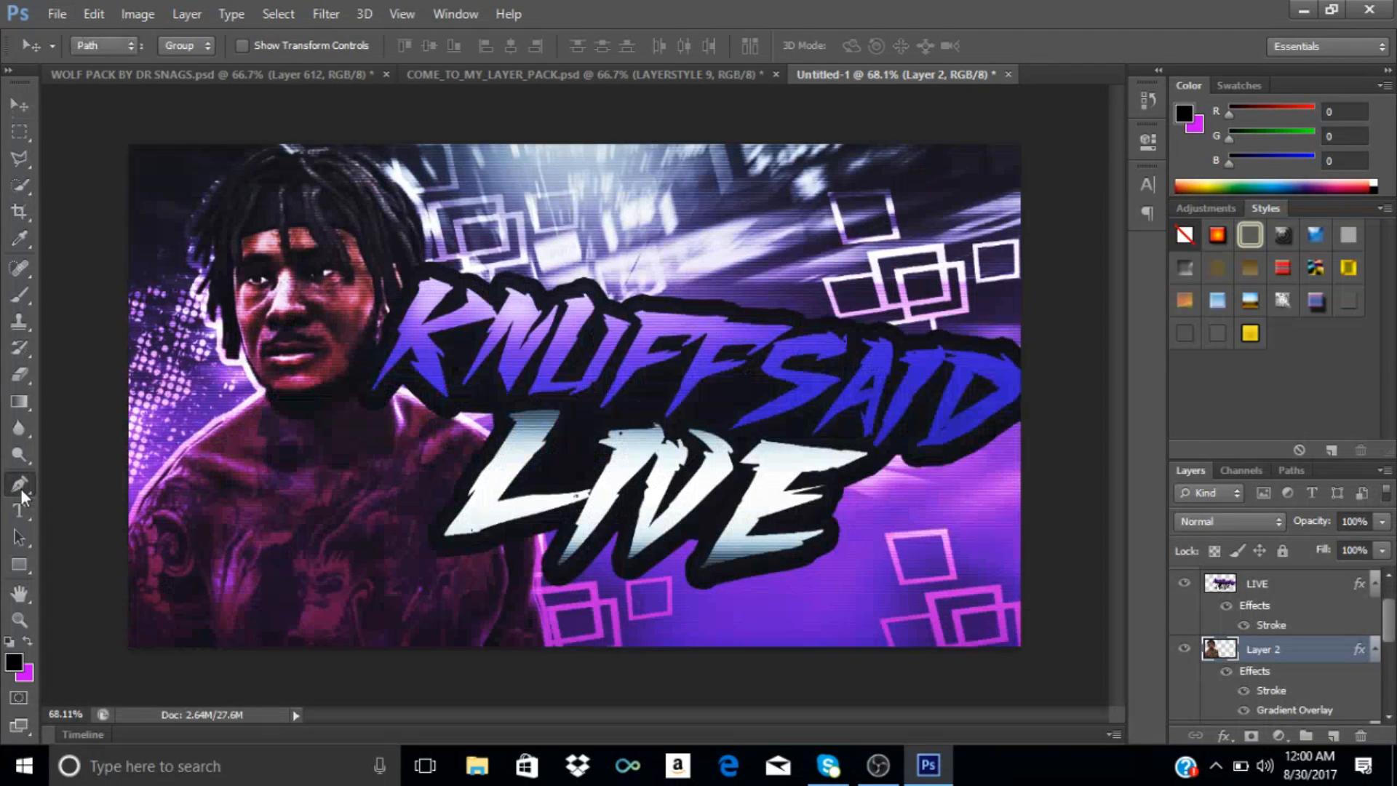
{"action": "scroll", "coordinate": [314, 354], "scroll_direction": "up", "scroll_amount": 5}
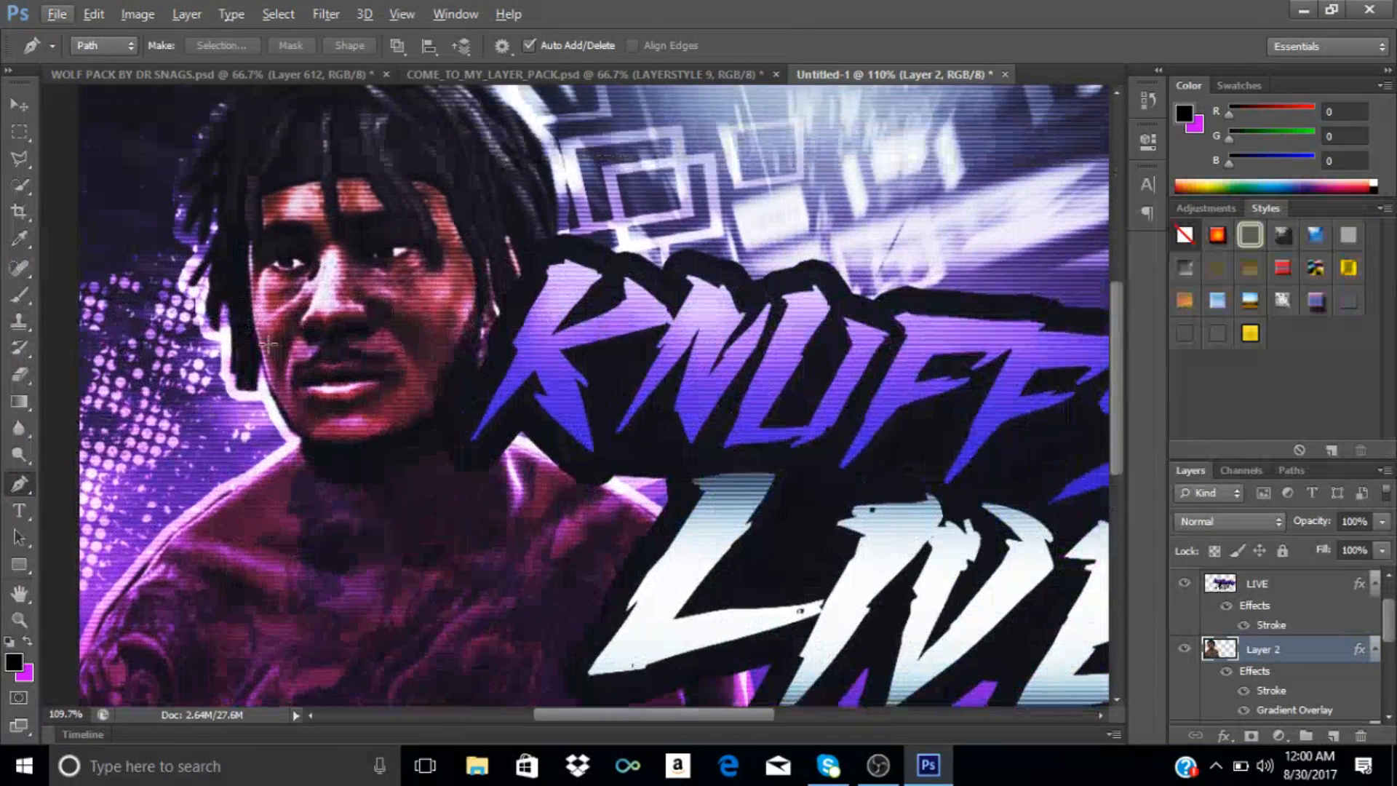
{"action": "scroll", "coordinate": [314, 354], "scroll_direction": "up", "scroll_amount": 5}
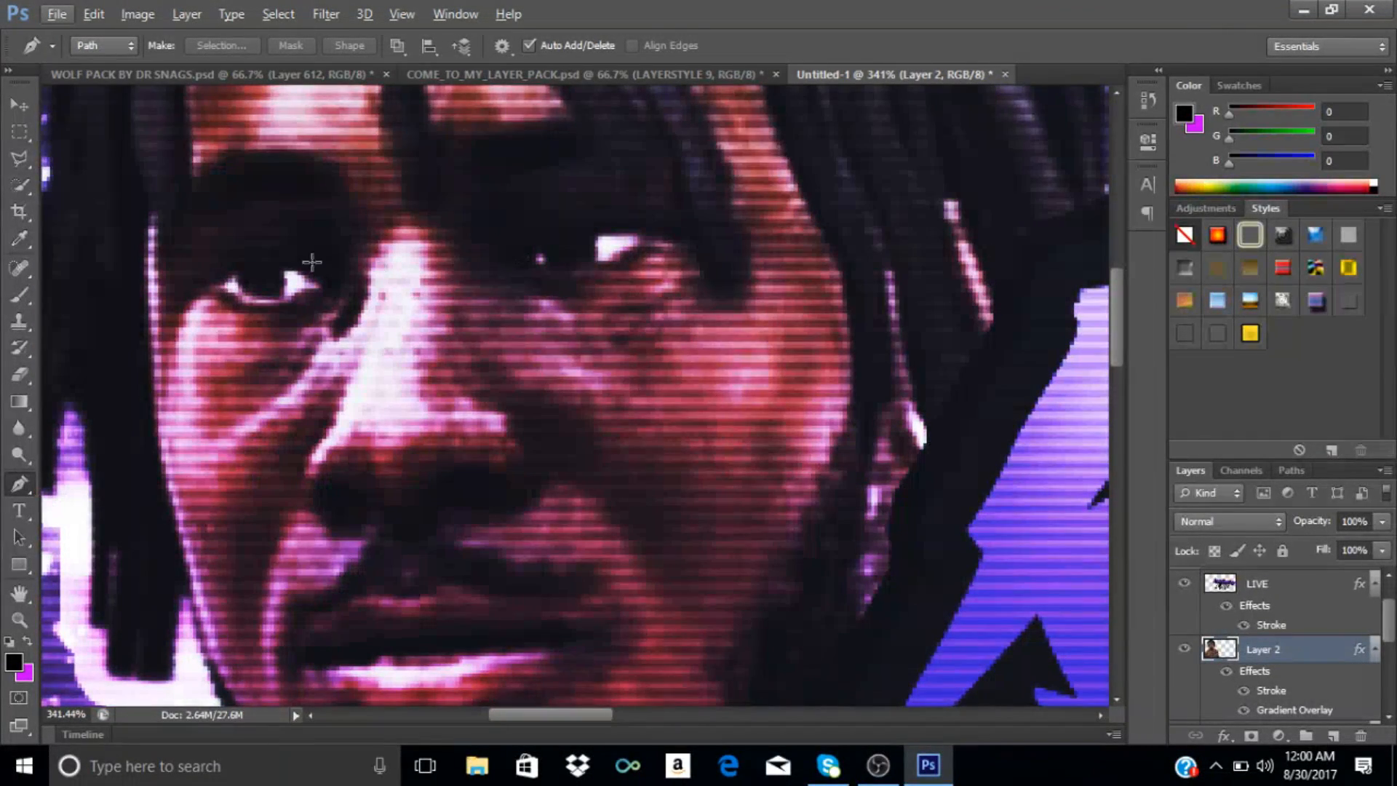
{"action": "left_click", "coordinate": [243, 295]}
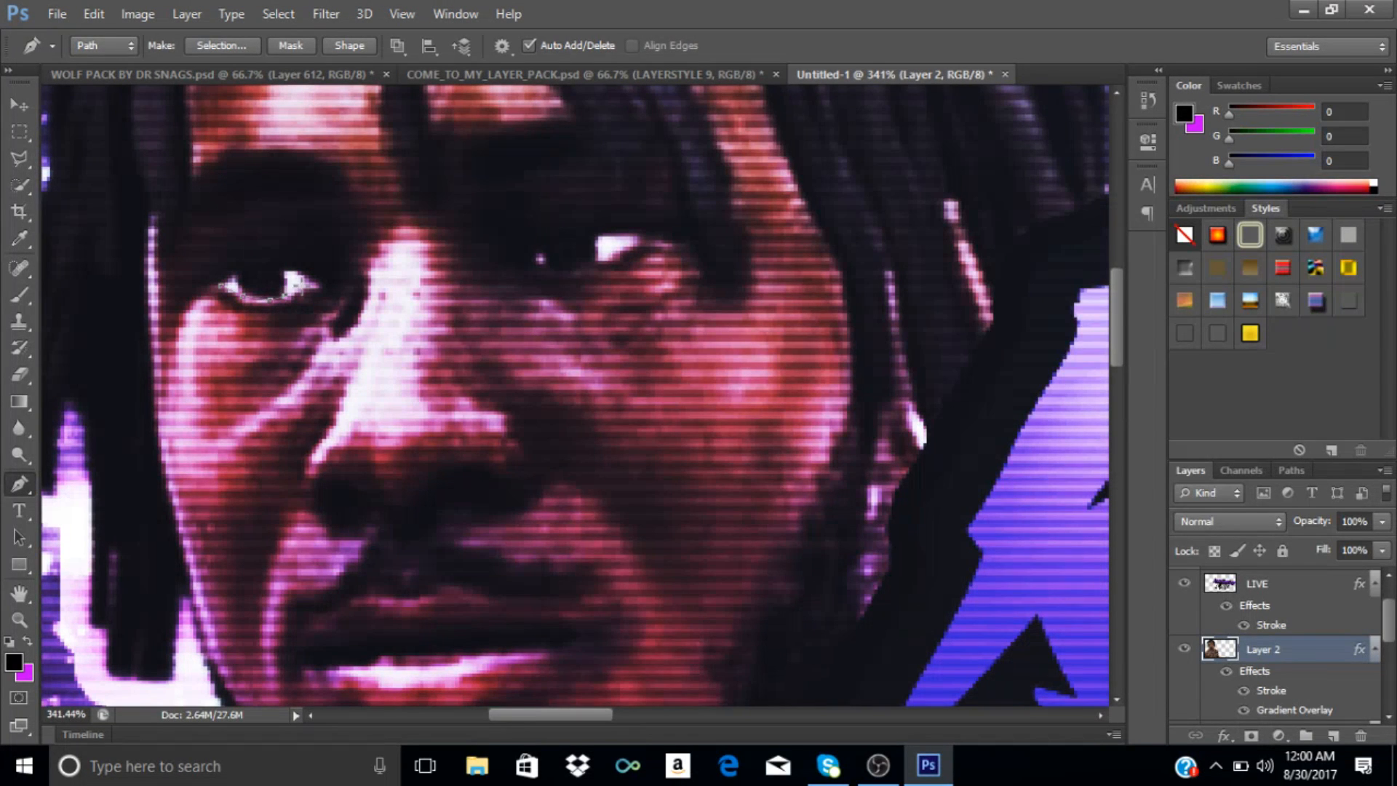
{"action": "left_click", "coordinate": [305, 286]}
{"action": "left_click", "coordinate": [321, 286]}
{"action": "left_click", "coordinate": [309, 279]}
{"action": "left_click", "coordinate": [292, 268]}
{"action": "left_click", "coordinate": [277, 265]}
{"action": "left_click", "coordinate": [263, 261]}
{"action": "left_click", "coordinate": [250, 263]}
{"action": "left_click", "coordinate": [242, 264]}
{"action": "left_click", "coordinate": [232, 271]}
{"action": "left_click", "coordinate": [226, 279]}
{"action": "left_click", "coordinate": [224, 288]}
Trace a second closed Pen path around the figure's eye on the right side of the face.
{"action": "left_click", "coordinate": [533, 264]}
{"action": "left_click", "coordinate": [556, 265]}
{"action": "left_click", "coordinate": [580, 264]}
{"action": "left_click", "coordinate": [598, 264]}
{"action": "left_click", "coordinate": [644, 236]}
{"action": "left_click", "coordinate": [609, 230]}
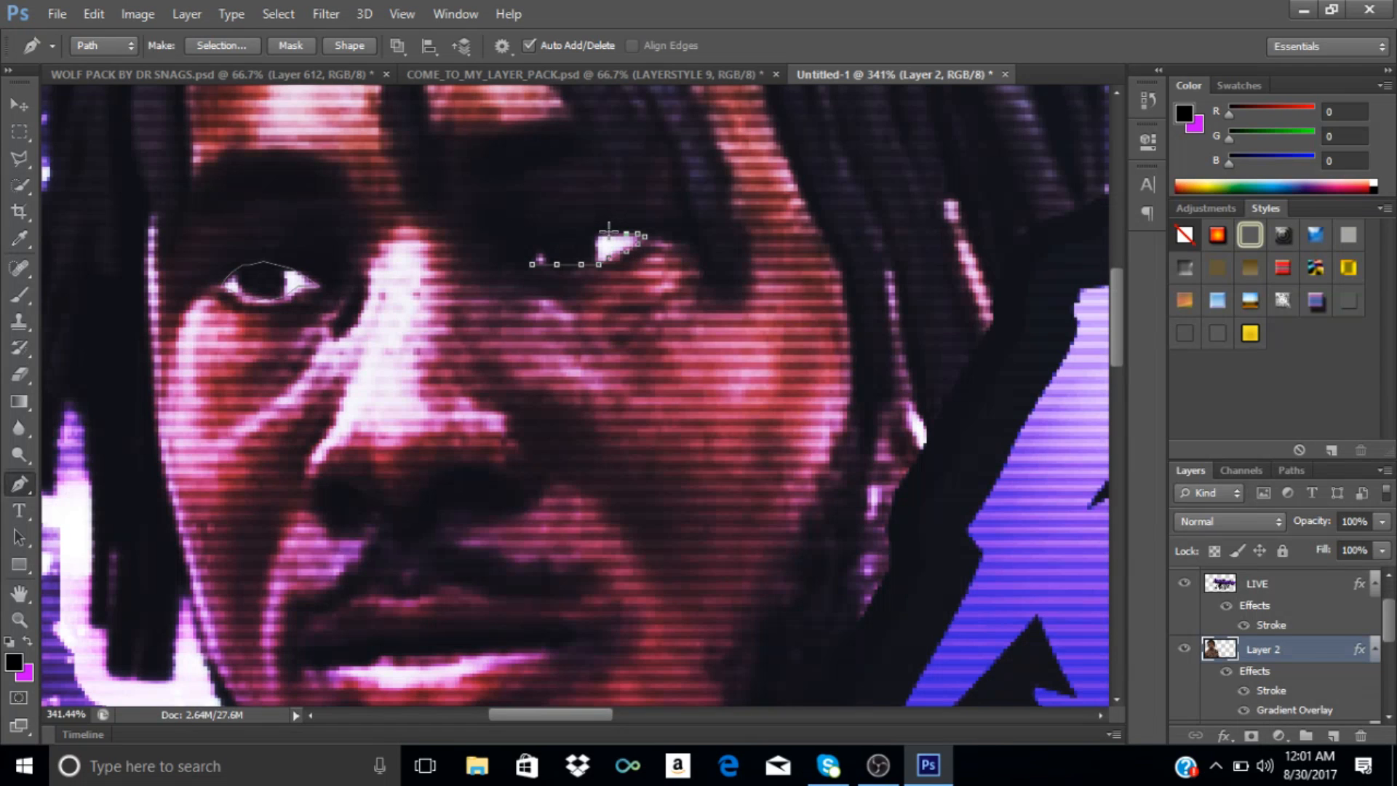
{"action": "left_click", "coordinate": [575, 233]}
{"action": "left_click", "coordinate": [560, 236]}
{"action": "left_click", "coordinate": [544, 247]}
{"action": "left_click", "coordinate": [535, 260]}
Convert both eye paths to a selection and cut the eyes from Layer 2 onto a new layer.
{"action": "right_click", "coordinate": [537, 259]}
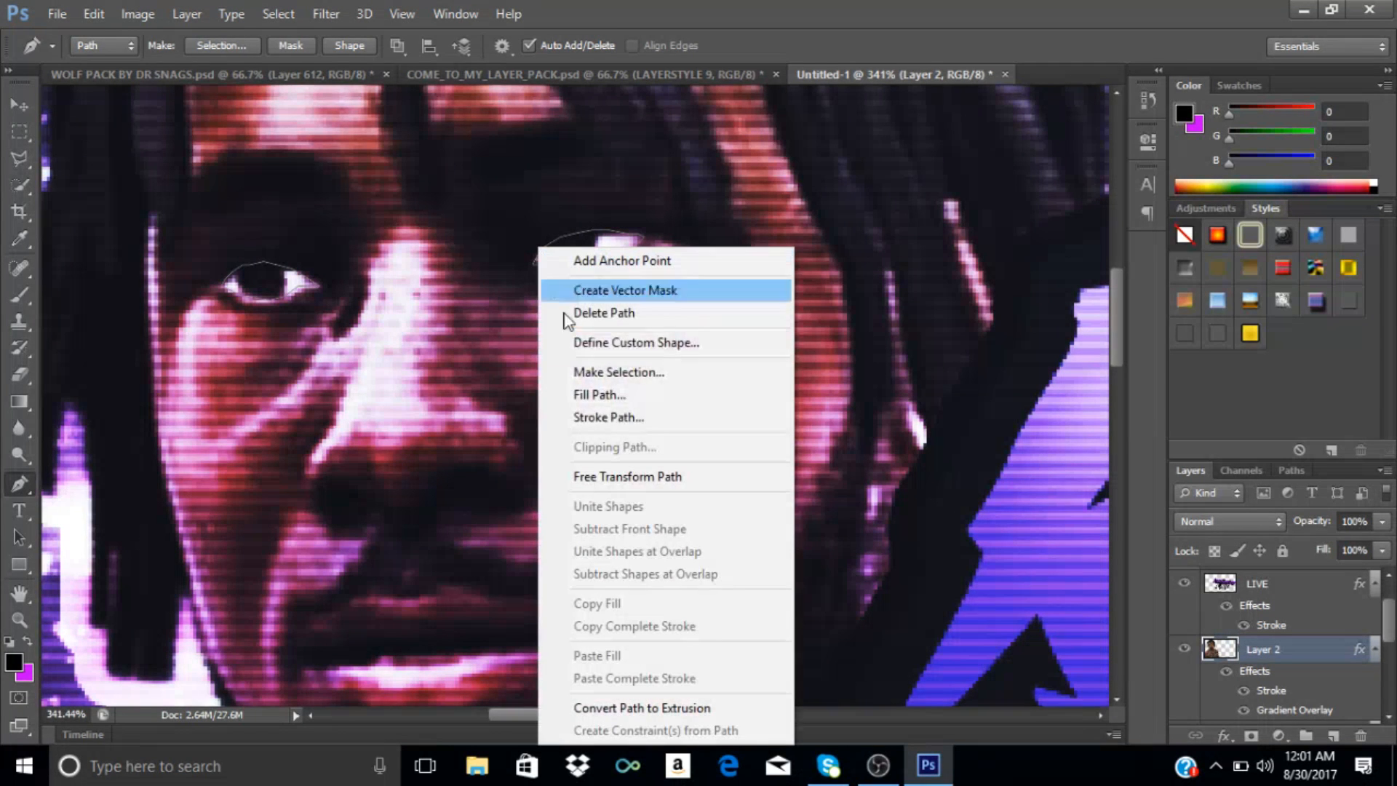
{"action": "left_click", "coordinate": [620, 371]}
{"action": "left_click", "coordinate": [804, 217]}
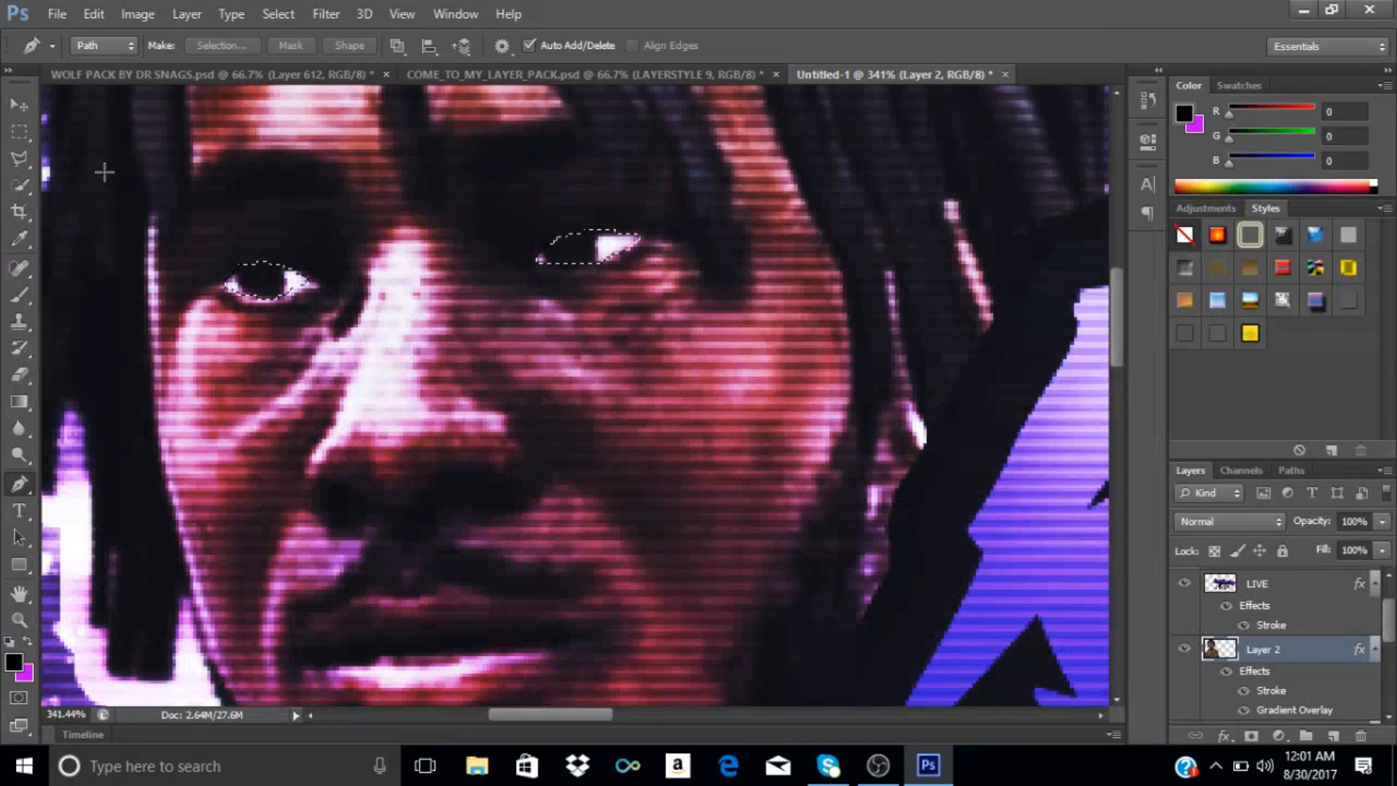
{"action": "left_click", "coordinate": [20, 133]}
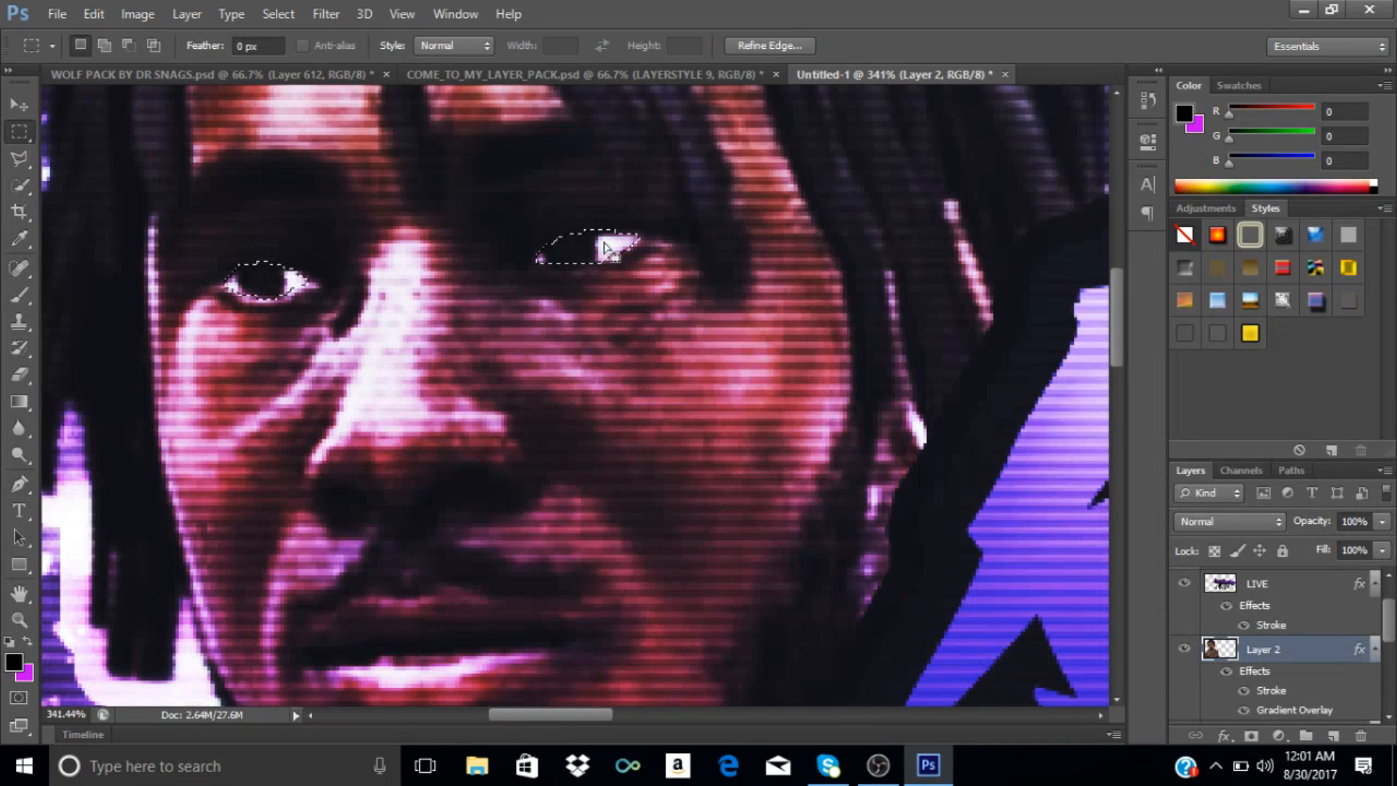
{"action": "right_click", "coordinate": [628, 247]}
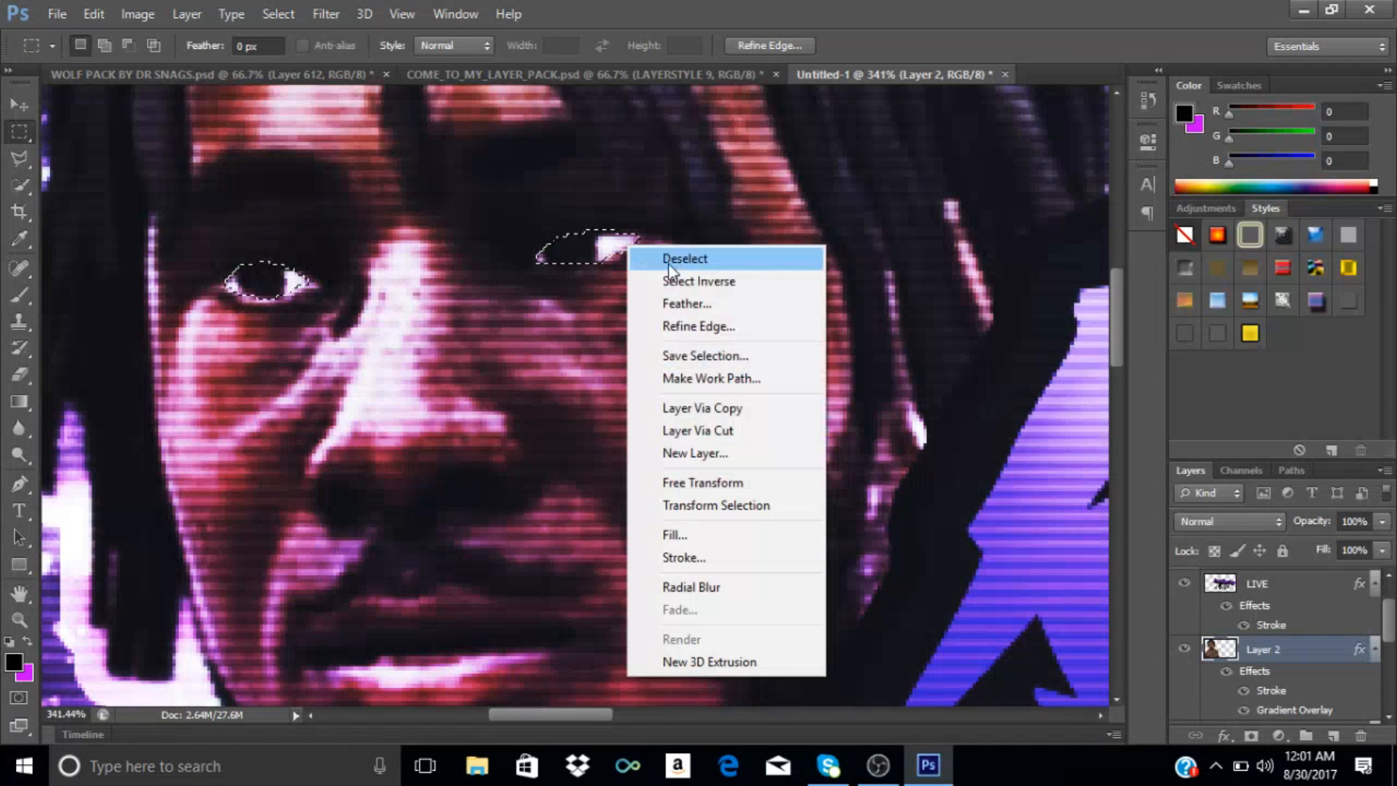
{"action": "left_click", "coordinate": [774, 430]}
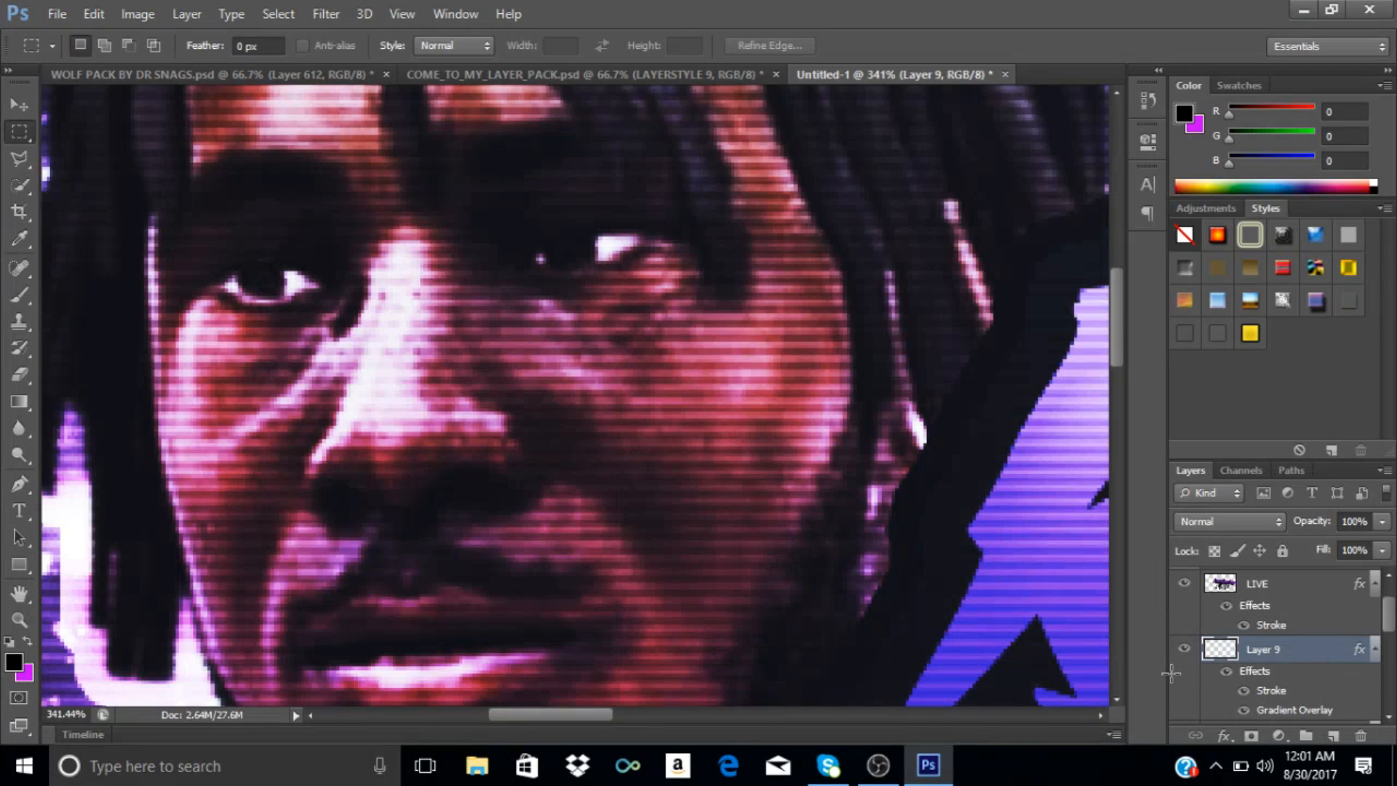
Hide the layer holding the cut-out eyes and check the blank eyes against the whole graphic.
{"action": "left_click", "coordinate": [1185, 648]}
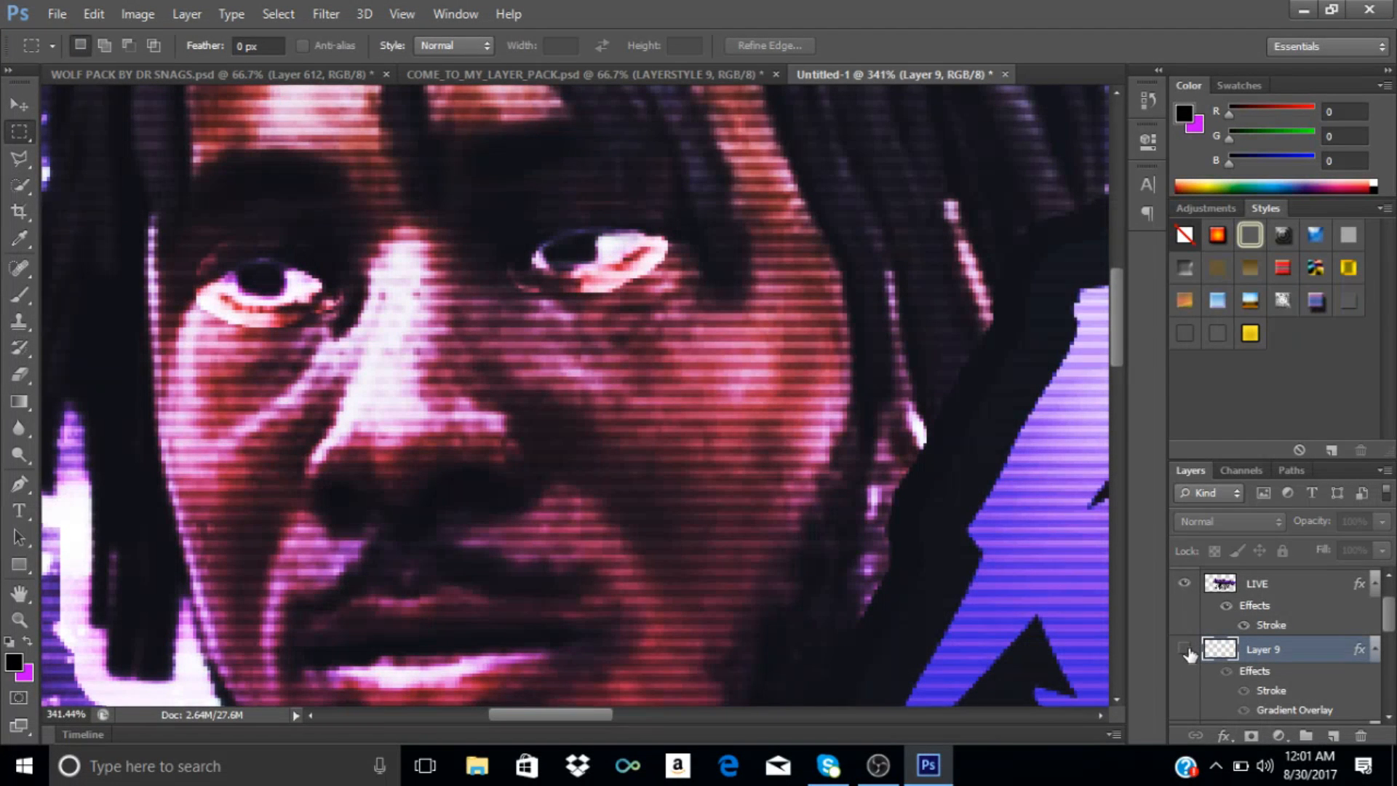
{"action": "left_click", "coordinate": [1185, 649]}
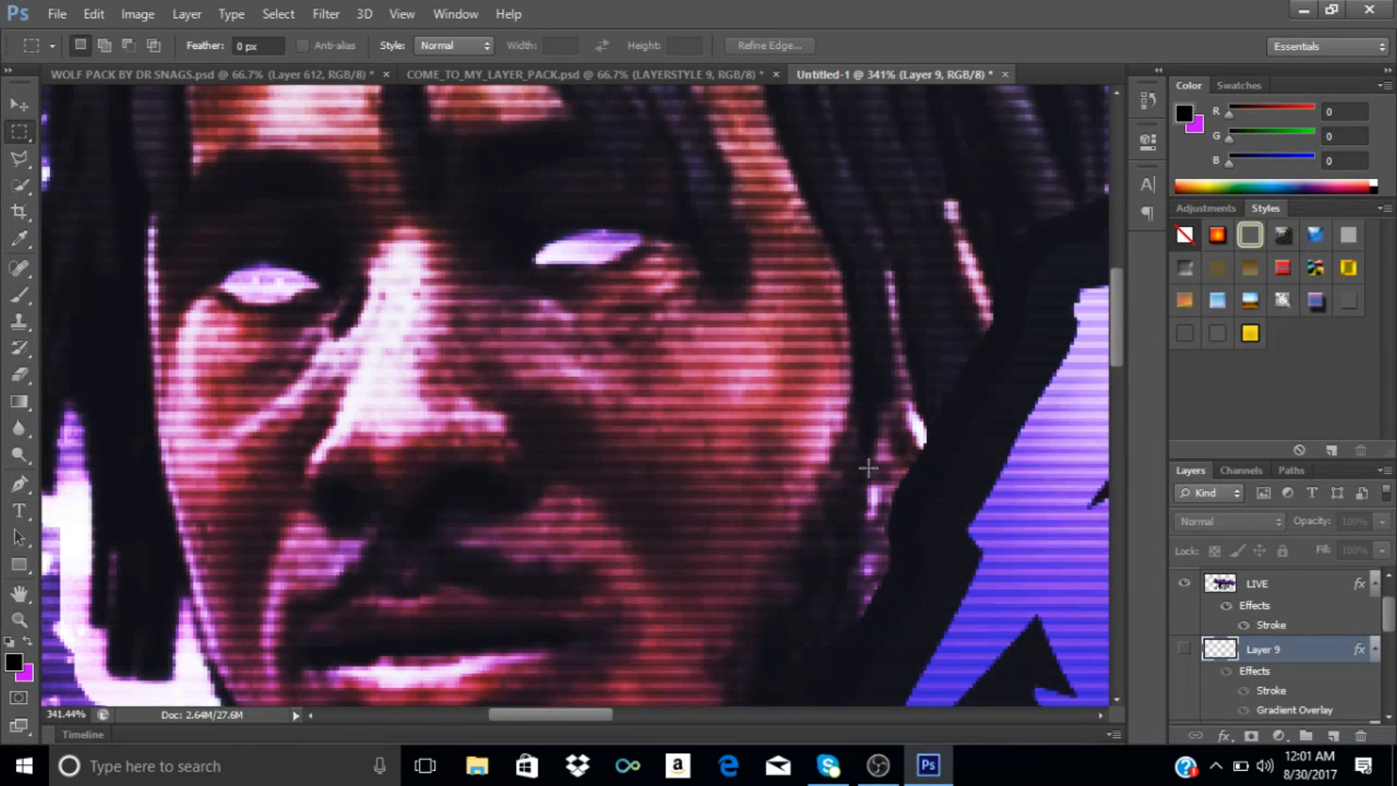
{"action": "scroll", "coordinate": [868, 468], "scroll_direction": "down", "scroll_amount": 6}
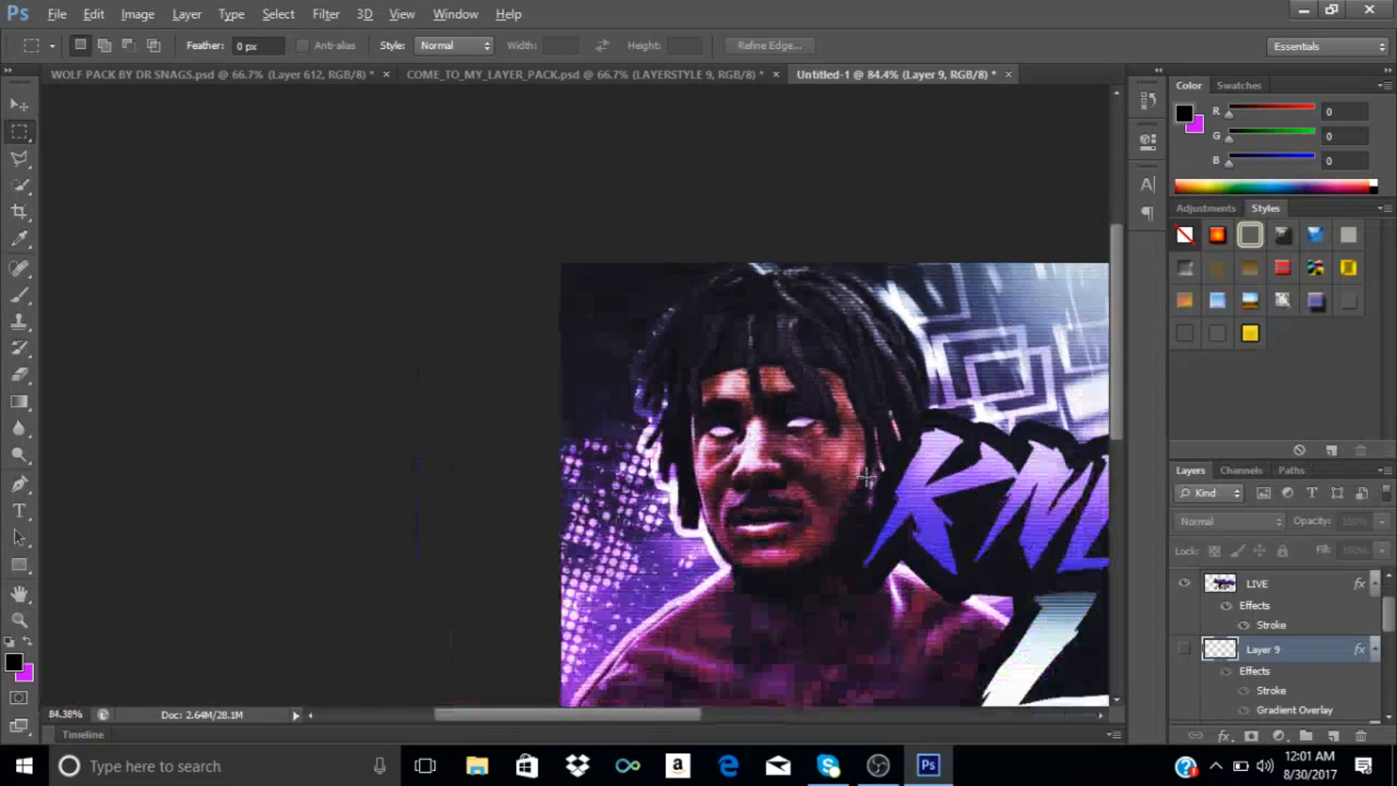
{"action": "scroll", "coordinate": [864, 484], "scroll_direction": "down", "scroll_amount": 1}
{"action": "scroll", "coordinate": [612, 487], "scroll_direction": "up", "scroll_amount": 2}
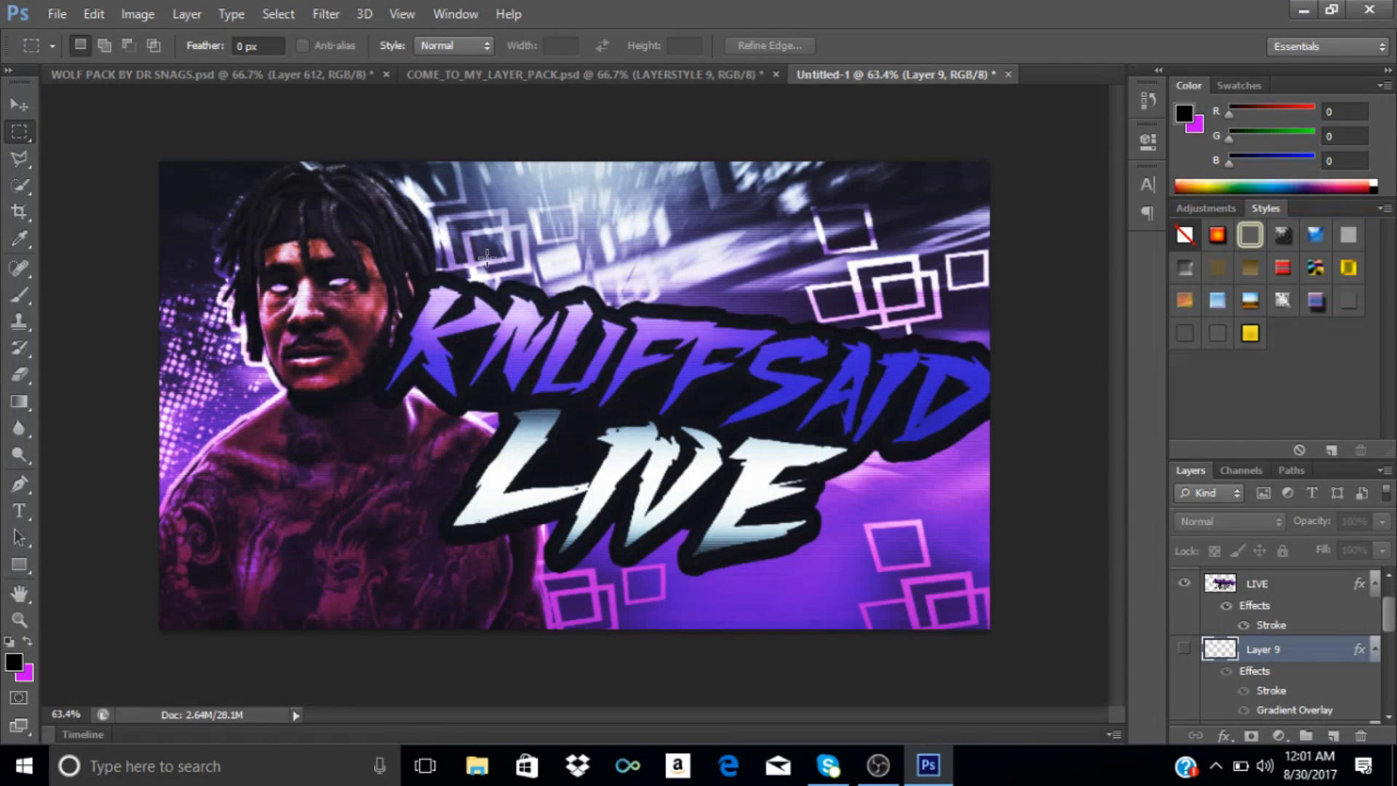
{"action": "scroll", "coordinate": [1345, 650], "scroll_direction": "up", "scroll_amount": 2}
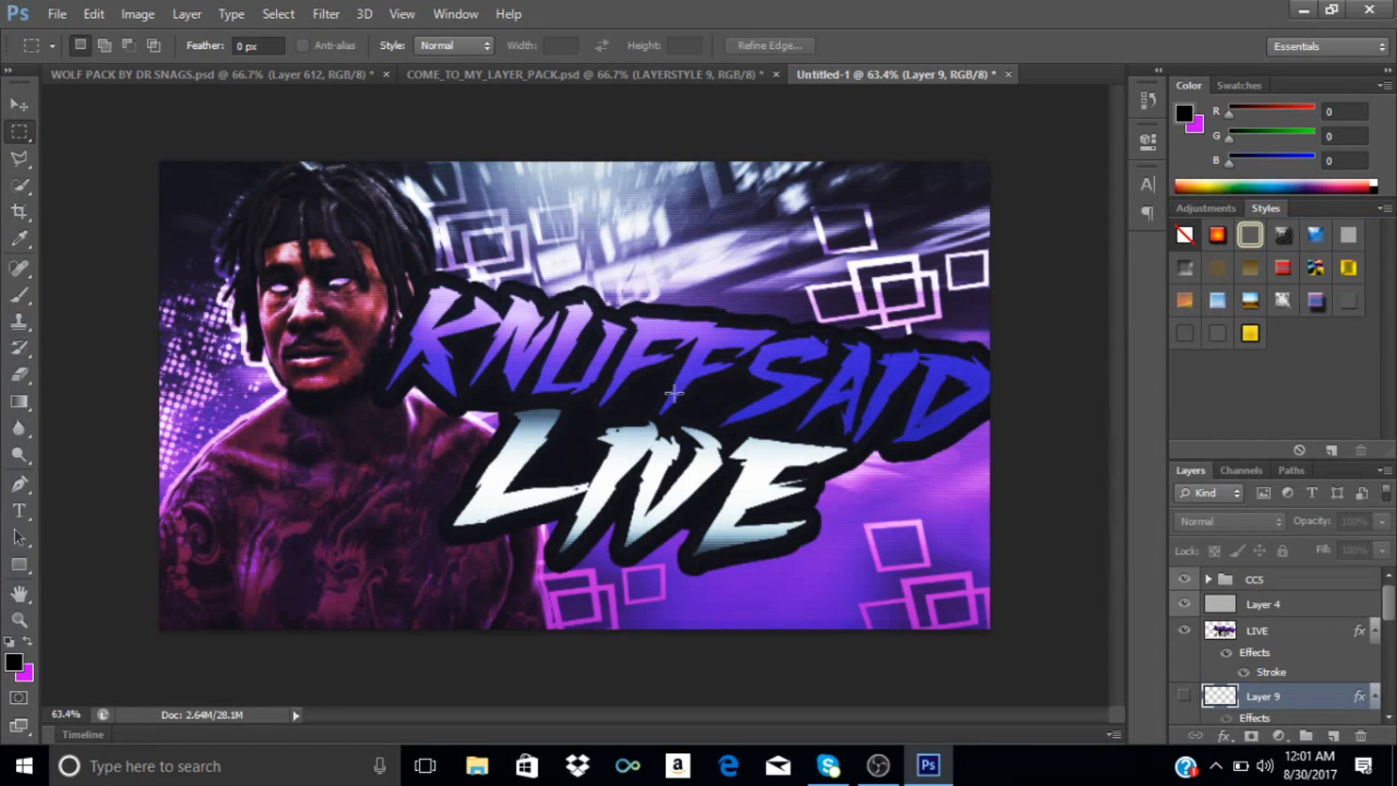